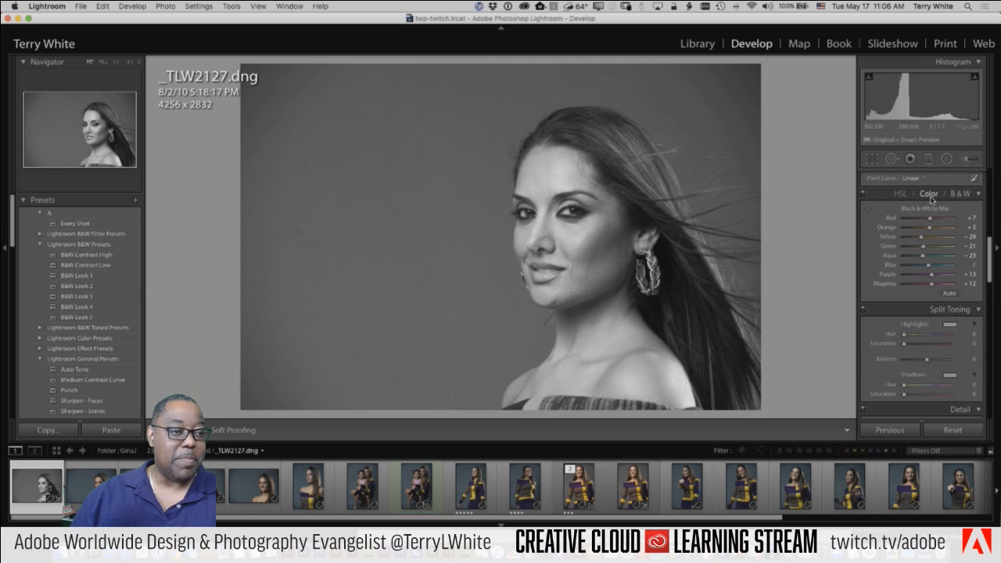
Adjust the black and white mix by targeting the dress and skin in the photo, setting Orange to -2 and Yellow to +3
{"action": "left_click", "coordinate": [868, 211]}
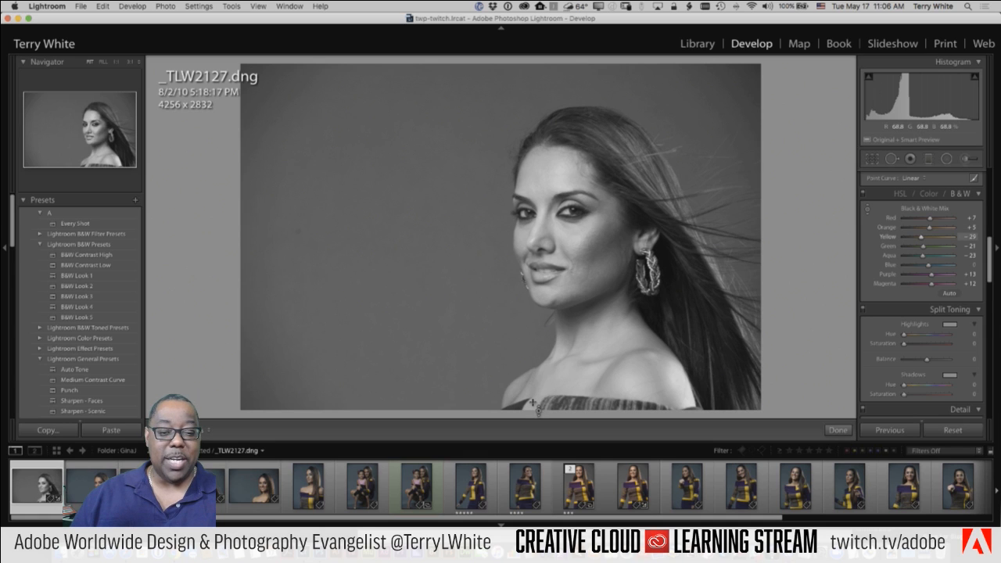
{"action": "left_click_drag", "start_coordinate": [532, 402], "coordinate": [532, 429]}
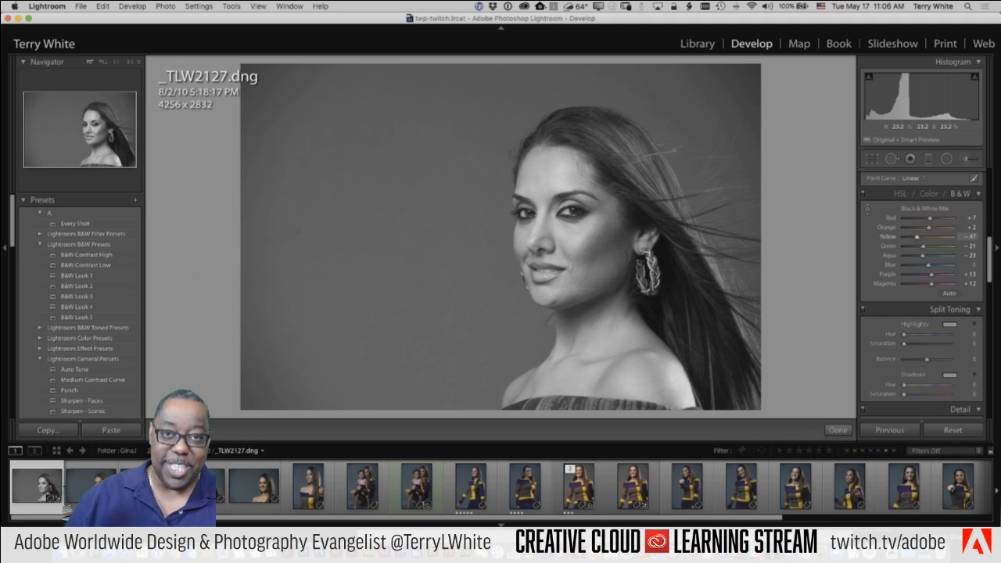
{"action": "left_click_drag", "start_coordinate": [533, 429], "coordinate": [534, 405]}
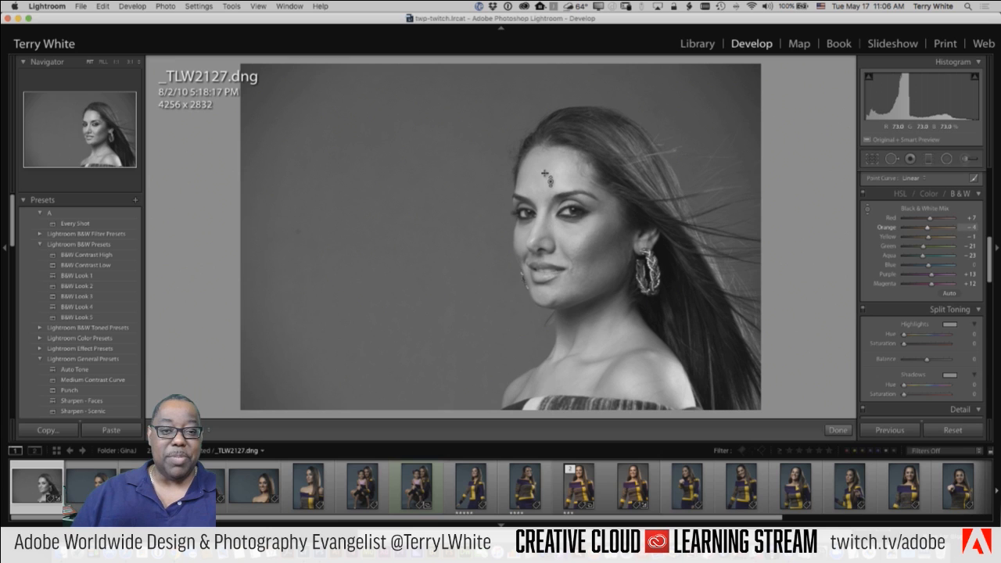
{"action": "mouse_move", "coordinate": [545, 170]}
{"action": "left_mouse_down"}
{"action": "mouse_move", "coordinate": [546, 187]}
{"action": "mouse_move", "coordinate": [546, 174]}
{"action": "left_mouse_up"}
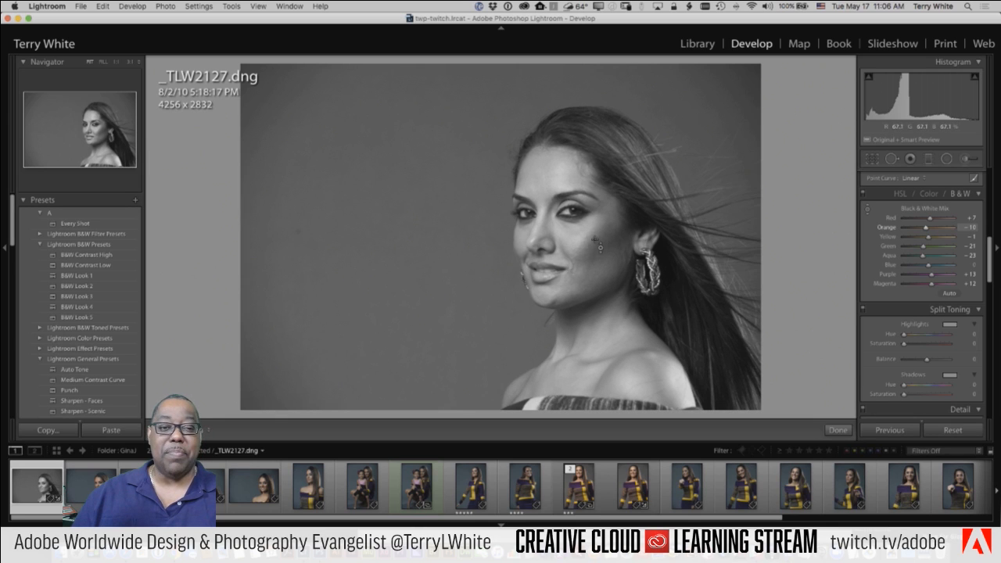
{"action": "mouse_move", "coordinate": [577, 268]}
{"action": "left_mouse_down"}
{"action": "mouse_move", "coordinate": [577, 282]}
{"action": "mouse_move", "coordinate": [577, 266]}
{"action": "left_mouse_up"}
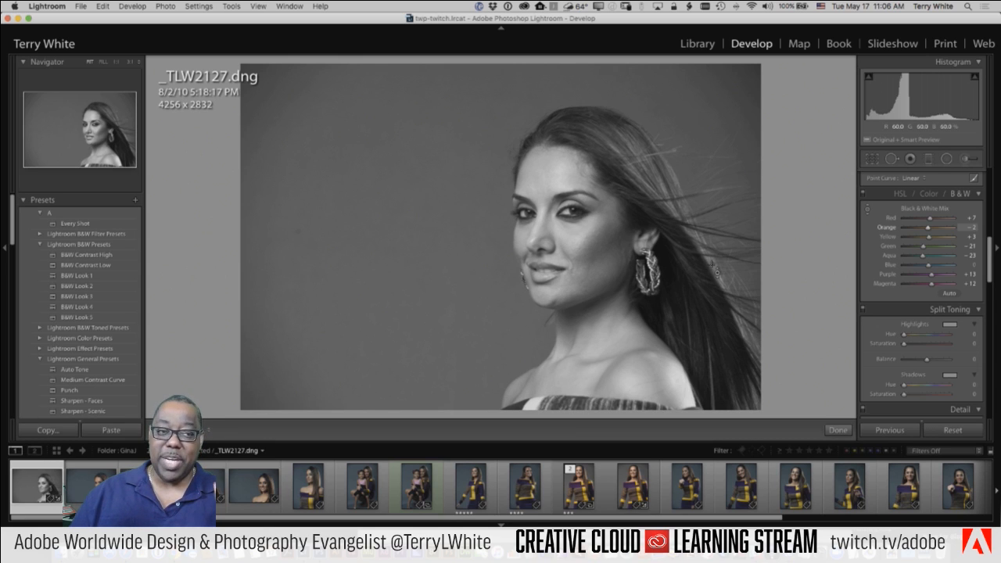
Compare the portrait's color and black and white treatments, finishing on black and white
{"action": "left_click", "coordinate": [931, 194]}
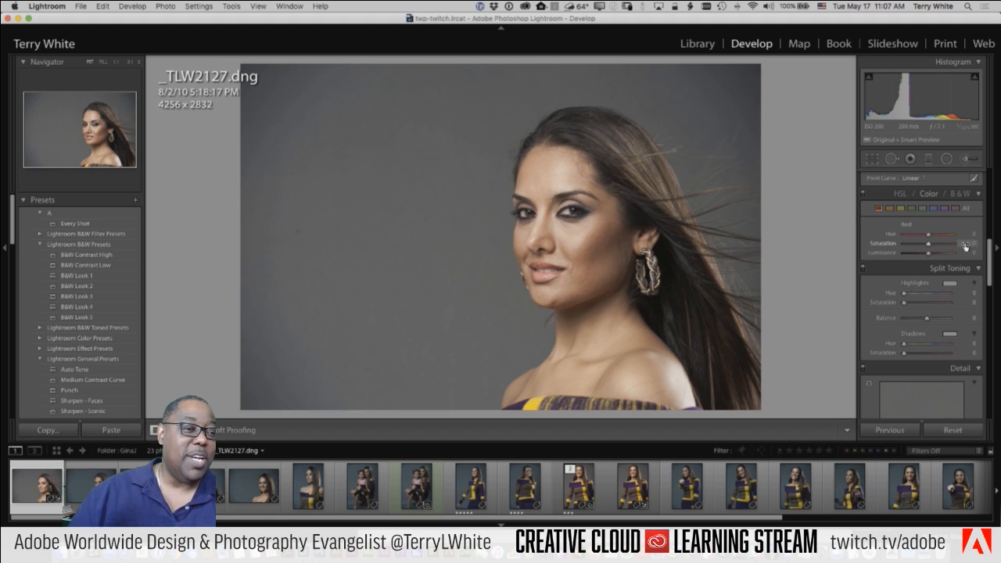
{"action": "left_click", "coordinate": [959, 194]}
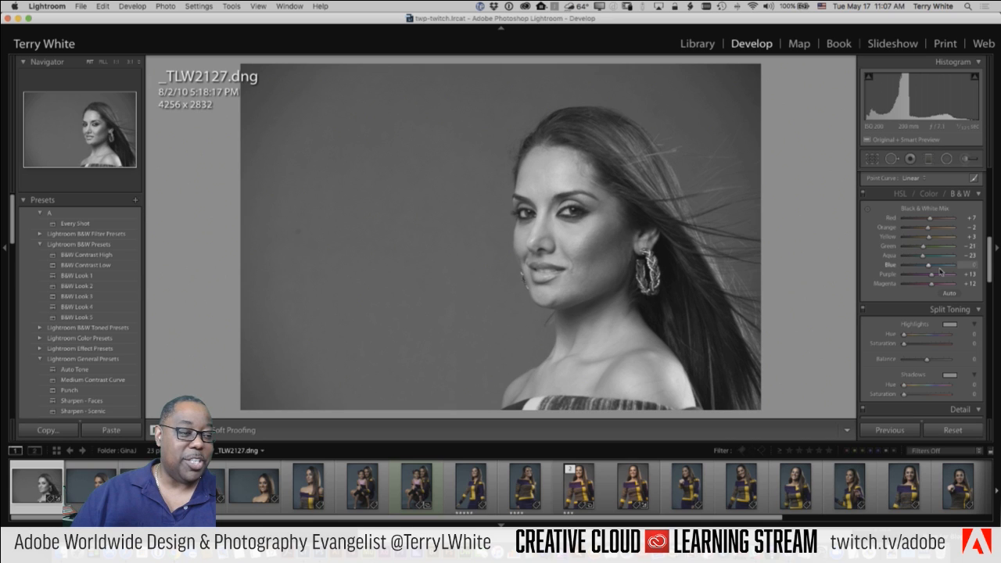
{"action": "left_click", "coordinate": [932, 195]}
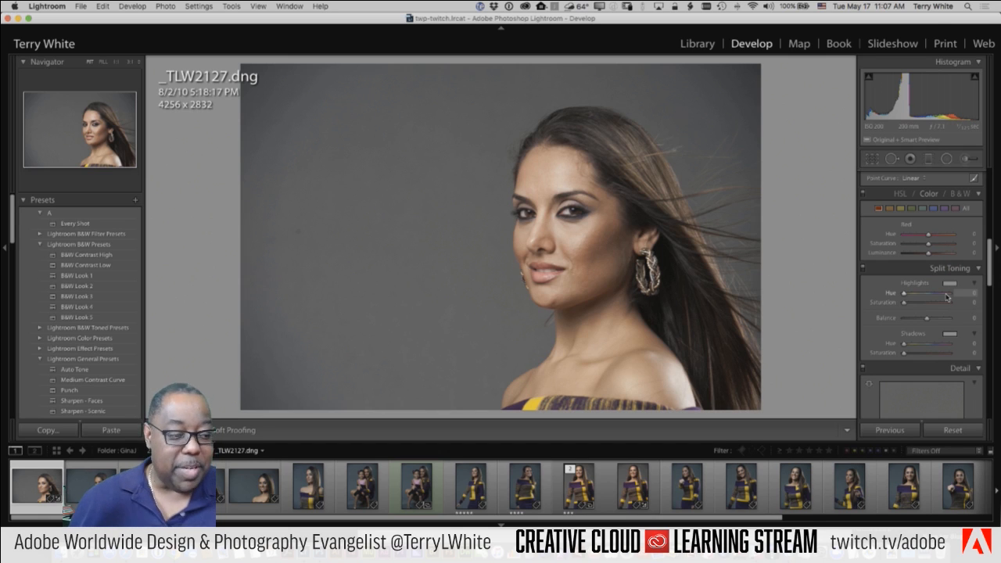
{"action": "scroll", "coordinate": [944, 296], "scroll_direction": "down", "scroll_amount": 3}
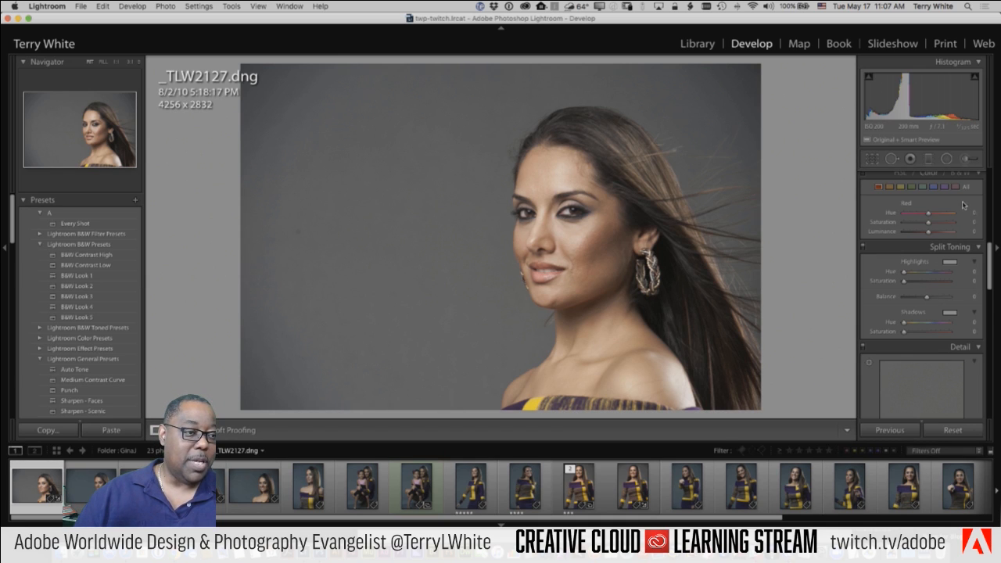
{"action": "scroll", "coordinate": [969, 219], "scroll_direction": "up", "scroll_amount": 2}
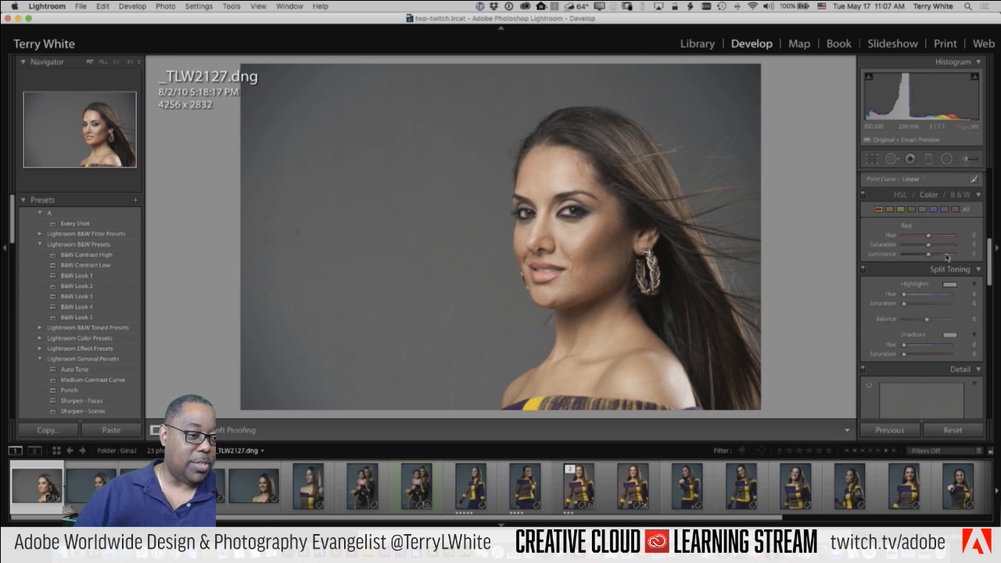
{"action": "left_click", "coordinate": [961, 195]}
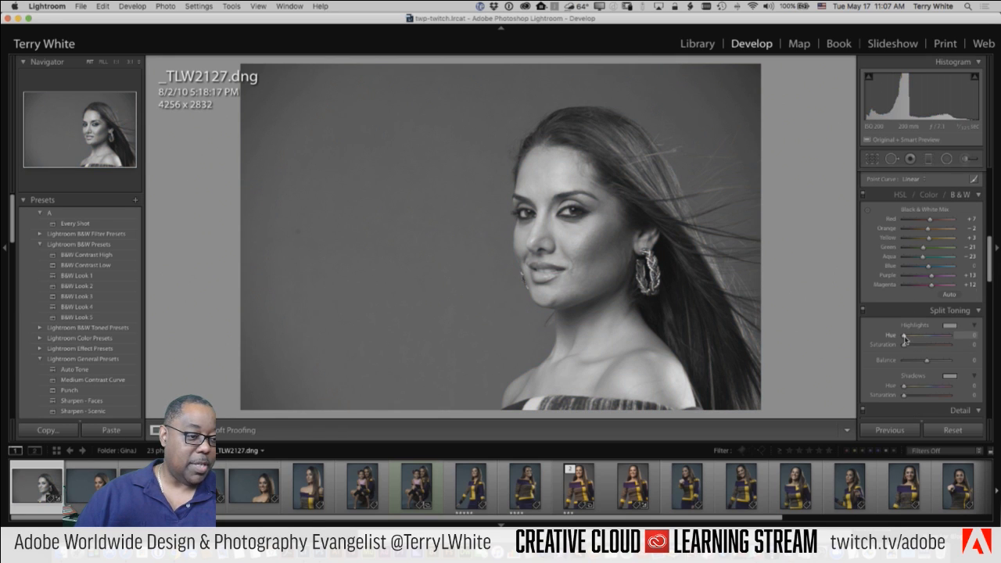
Try a split toning highlight tint with hue 252 and saturation 61, and return both values to 0
{"action": "left_click_drag", "start_coordinate": [905, 339], "coordinate": [932, 347]}
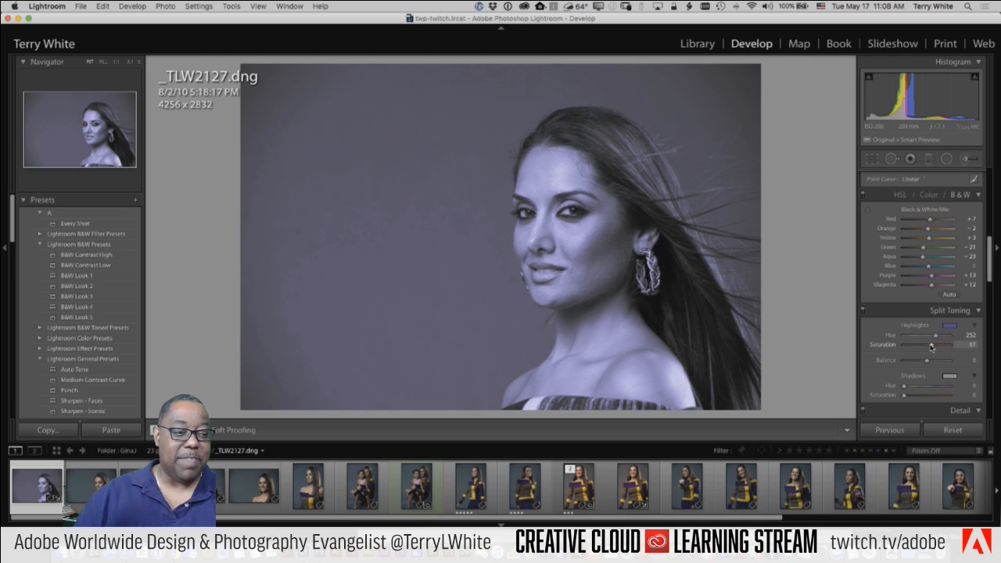
{"action": "left_click_drag", "start_coordinate": [932, 347], "coordinate": [892, 350]}
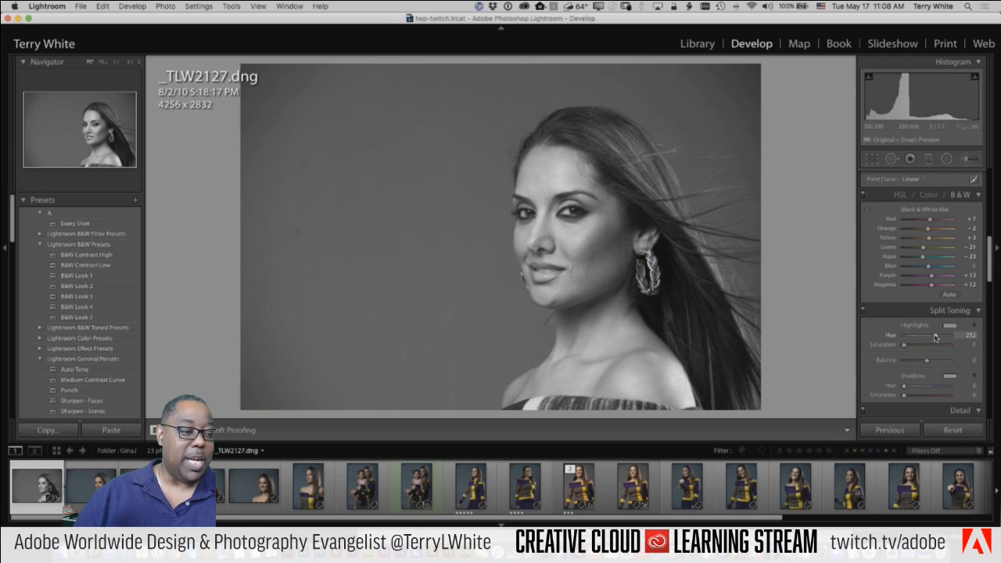
{"action": "mouse_move", "coordinate": [913, 338]}
{"action": "left_mouse_down"}
{"action": "mouse_move", "coordinate": [946, 346]}
{"action": "mouse_move", "coordinate": [899, 349]}
{"action": "mouse_move", "coordinate": [900, 339]}
{"action": "left_mouse_up"}
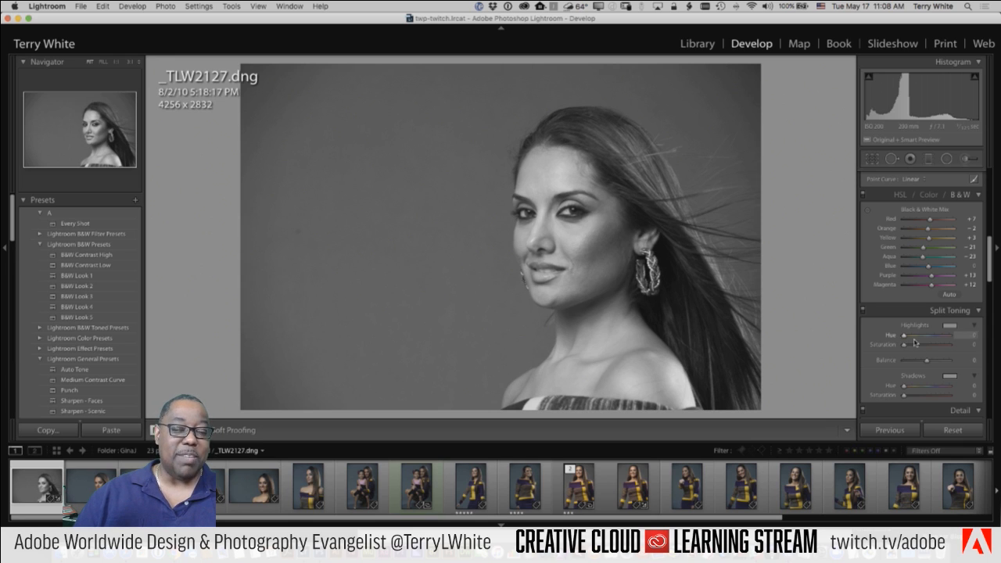
Tint the shadows with split toning at hue 243 and saturation 32, and set the balance to +33
{"action": "scroll", "coordinate": [931, 343], "scroll_direction": "down", "scroll_amount": 2}
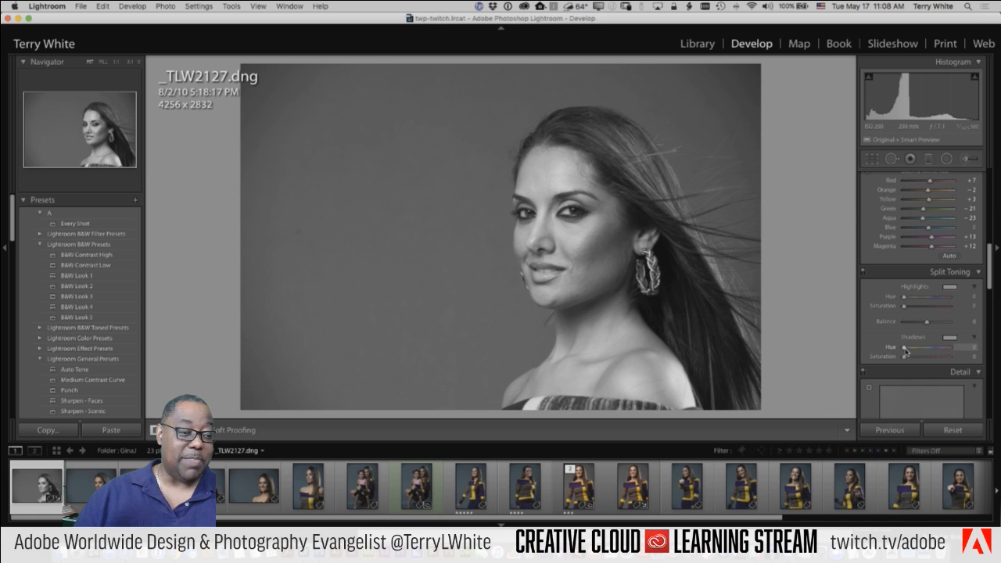
{"action": "mouse_move", "coordinate": [924, 350]}
{"action": "left_mouse_down"}
{"action": "mouse_move", "coordinate": [933, 349]}
{"action": "mouse_move", "coordinate": [907, 360]}
{"action": "mouse_move", "coordinate": [916, 360]}
{"action": "left_mouse_up"}
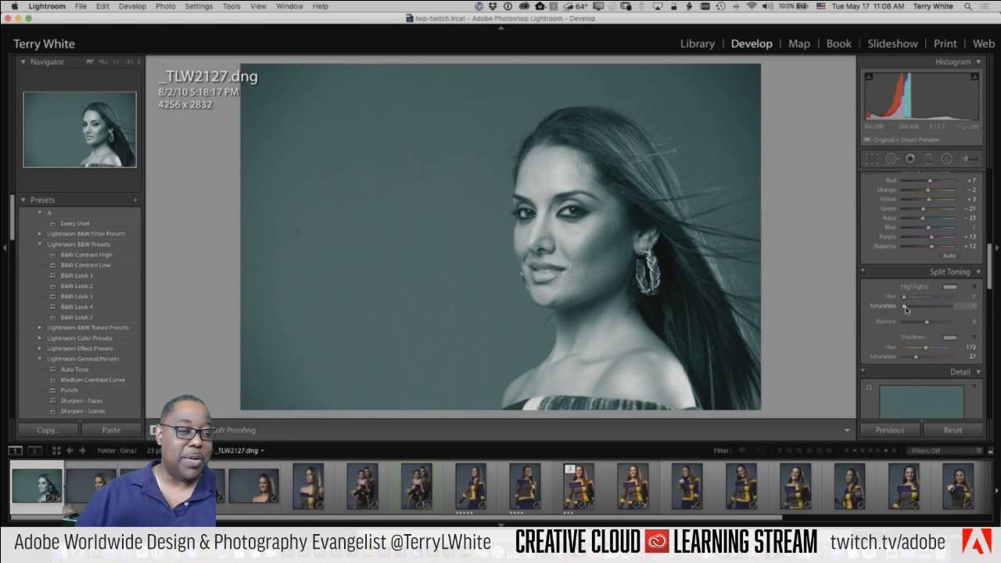
{"action": "mouse_move", "coordinate": [906, 300]}
{"action": "left_mouse_down"}
{"action": "mouse_move", "coordinate": [942, 307]}
{"action": "mouse_move", "coordinate": [892, 302]}
{"action": "left_mouse_up"}
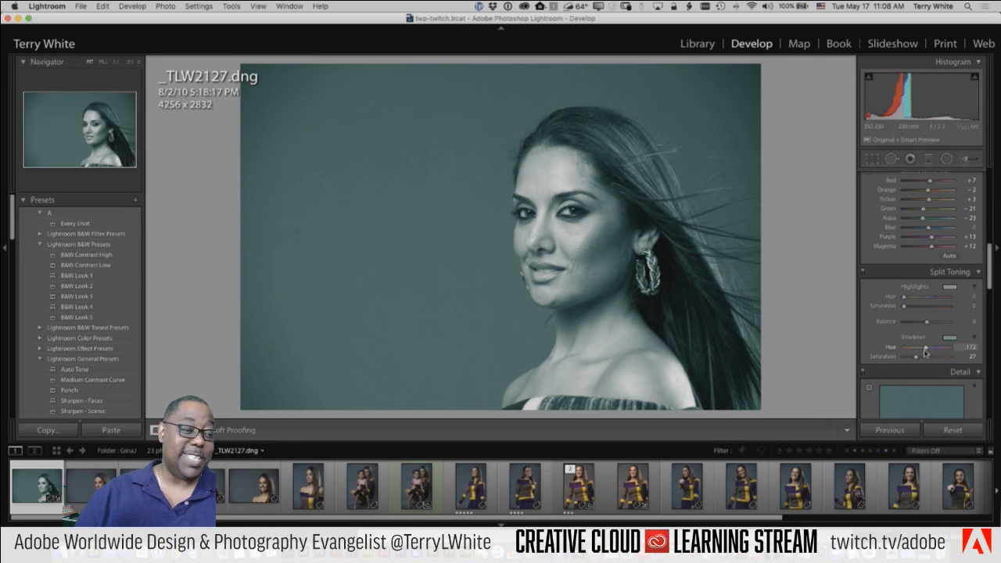
{"action": "mouse_move", "coordinate": [926, 350]}
{"action": "left_mouse_down"}
{"action": "mouse_move", "coordinate": [936, 348]}
{"action": "mouse_move", "coordinate": [920, 360]}
{"action": "left_mouse_up"}
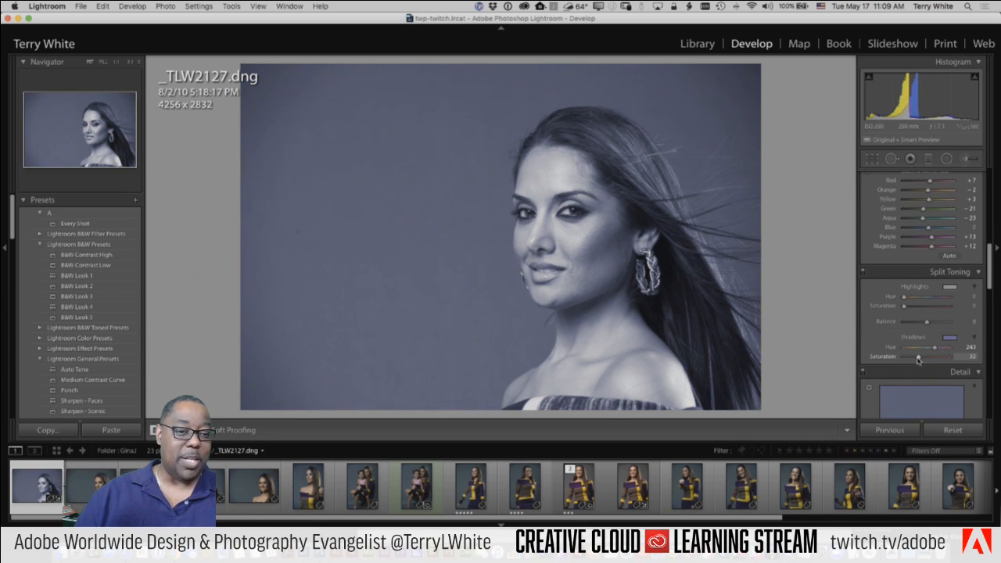
{"action": "left_click_drag", "start_coordinate": [925, 324], "coordinate": [948, 322]}
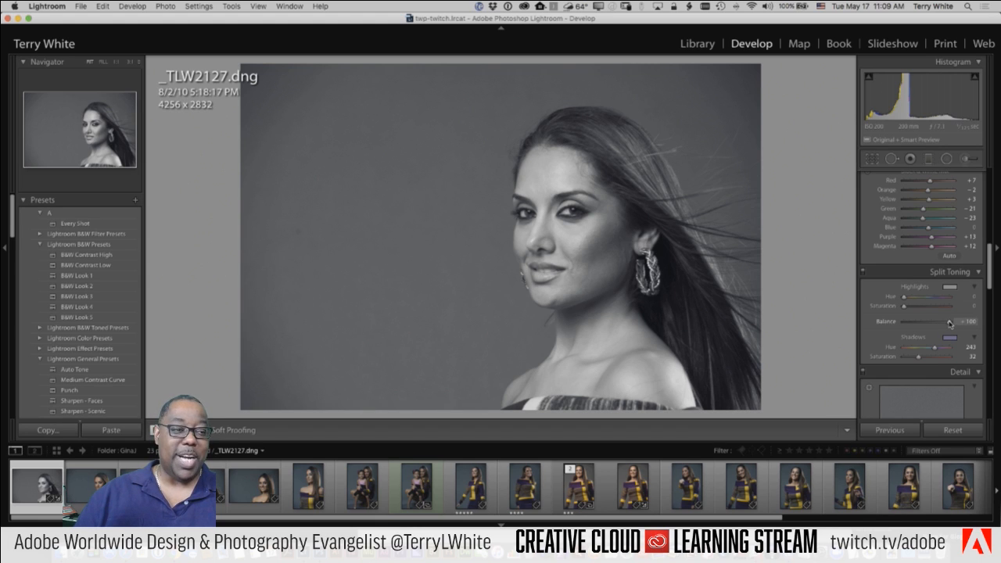
{"action": "mouse_move", "coordinate": [950, 323]}
{"action": "left_mouse_down"}
{"action": "mouse_move", "coordinate": [890, 331]}
{"action": "mouse_move", "coordinate": [942, 327]}
{"action": "mouse_move", "coordinate": [932, 328]}
{"action": "left_mouse_up"}
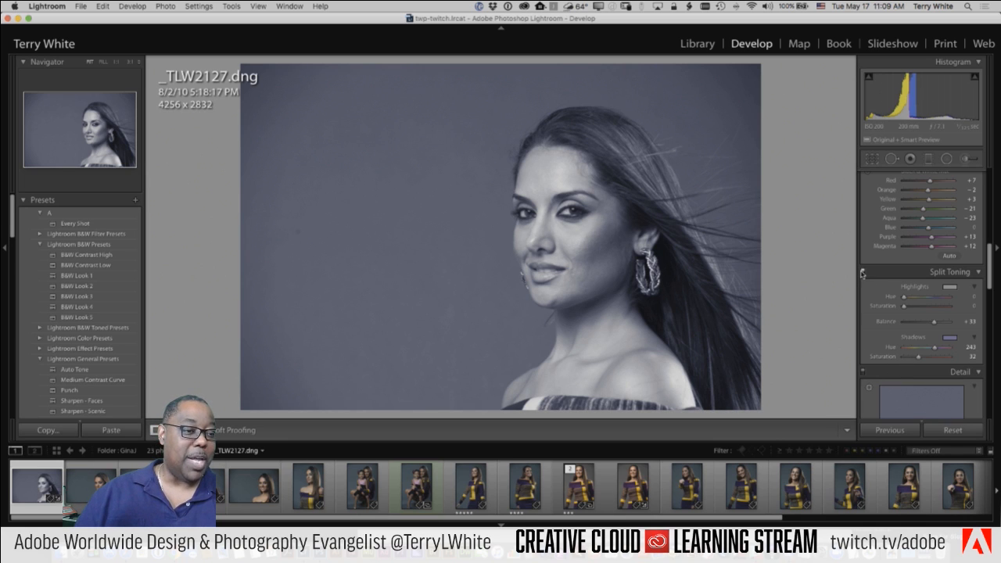
Disable the split toning effect and switch the portrait to the color treatment
{"action": "key", "text": "alt"}
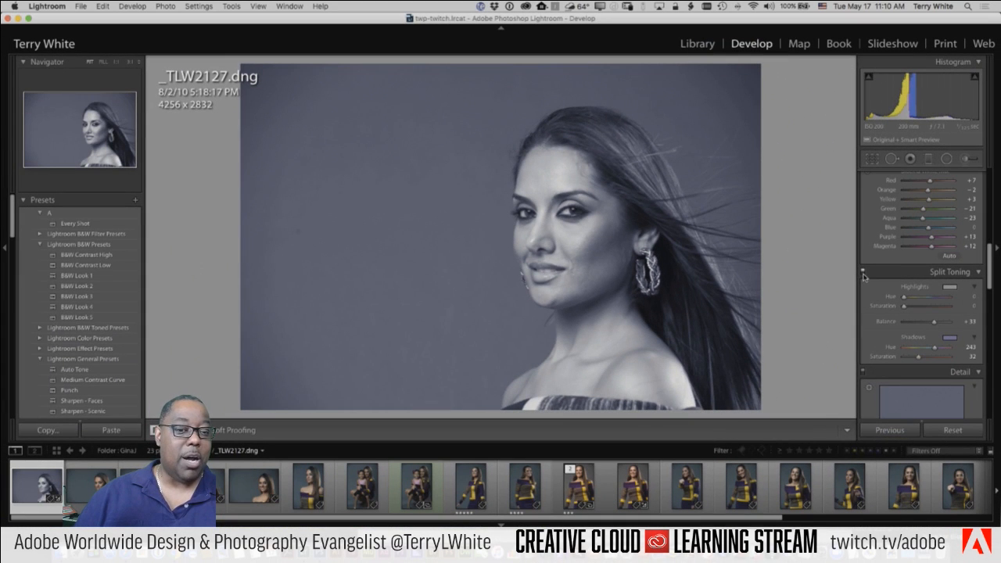
{"action": "left_click", "coordinate": [864, 272]}
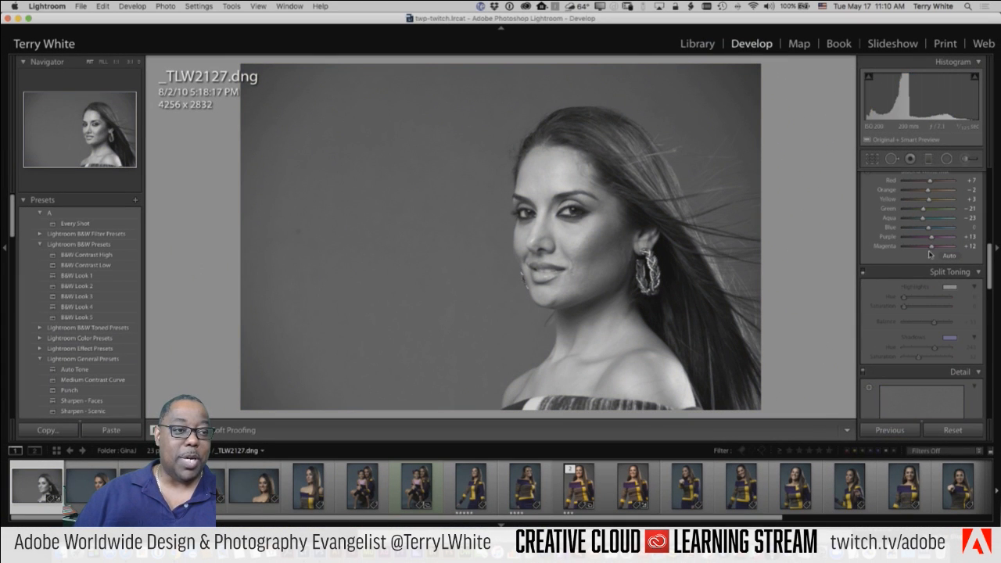
{"action": "scroll", "coordinate": [869, 283], "scroll_direction": "up", "scroll_amount": 5}
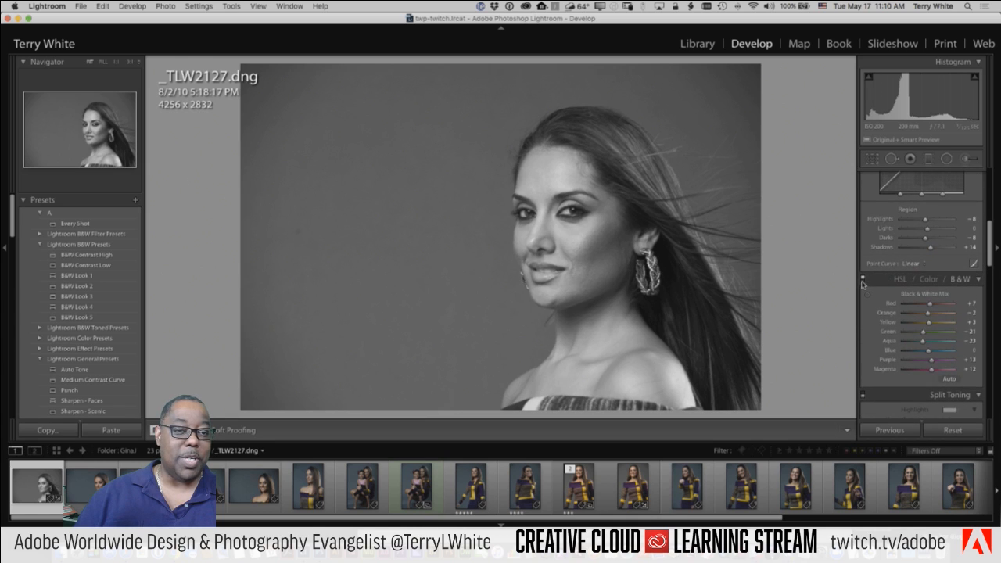
{"action": "left_click", "coordinate": [864, 282]}
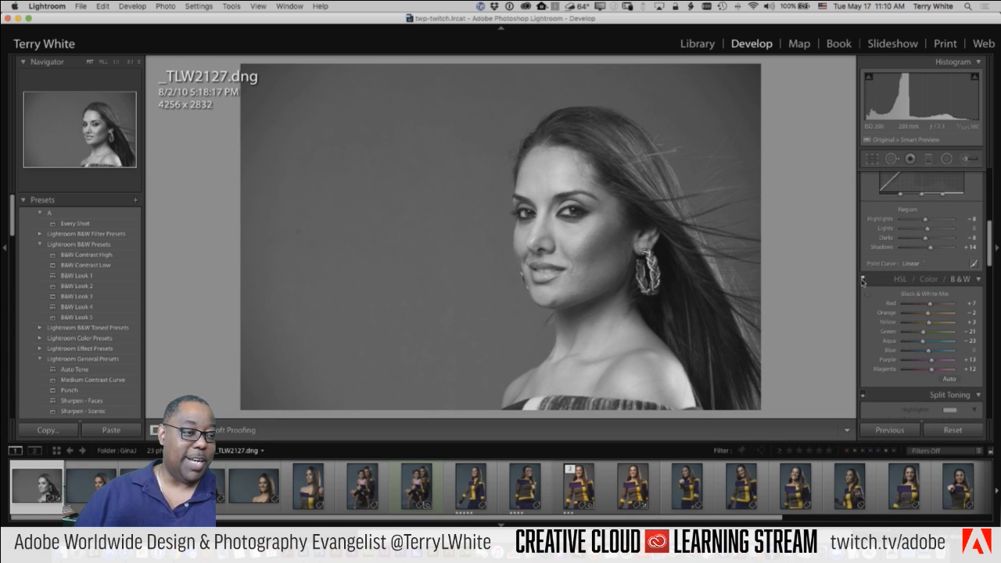
{"action": "left_click", "coordinate": [922, 280]}
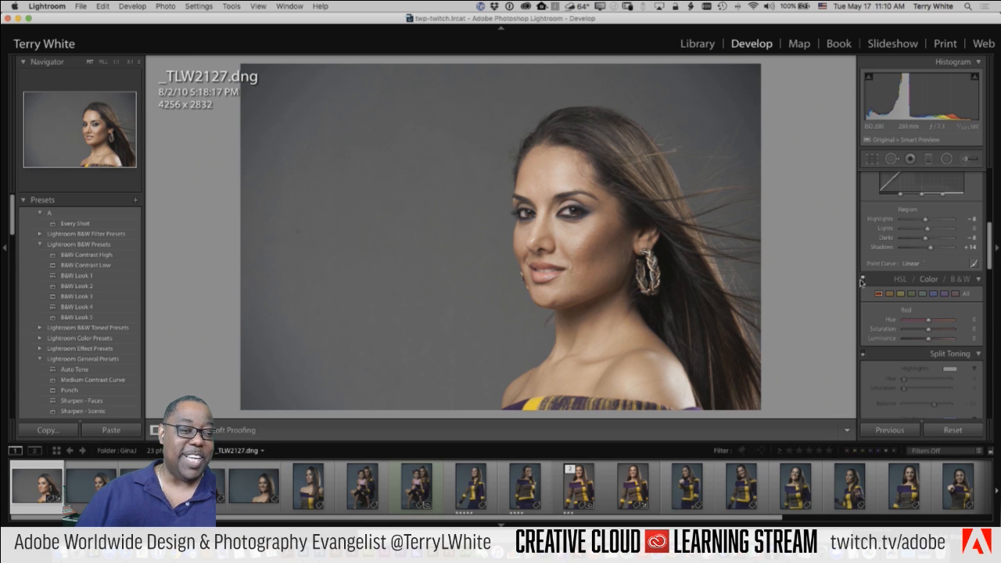
{"action": "left_click", "coordinate": [862, 282]}
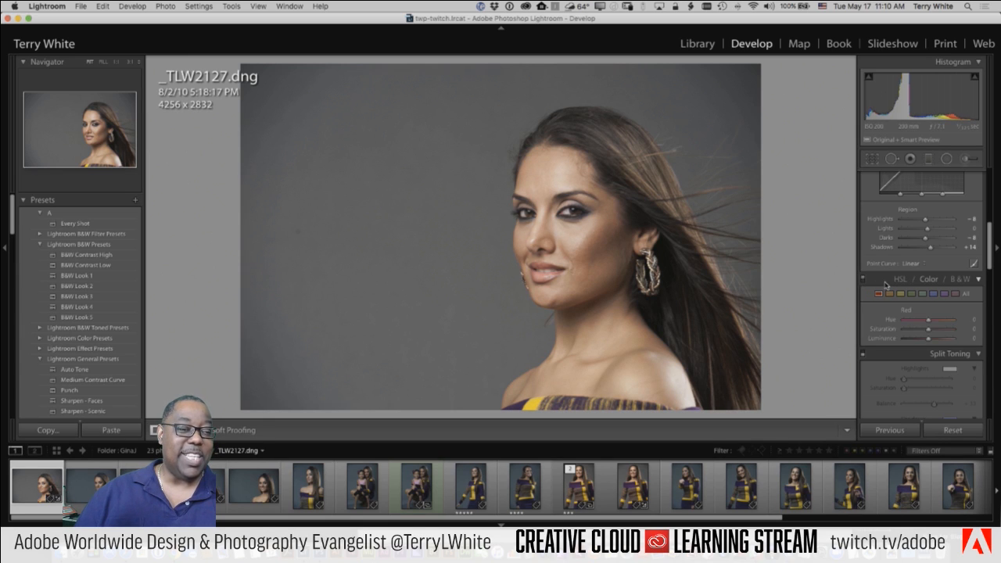
Re-enable split toning on the color portrait and return the photo to the black and white treatment
{"action": "scroll", "coordinate": [886, 284], "scroll_direction": "down", "scroll_amount": 6}
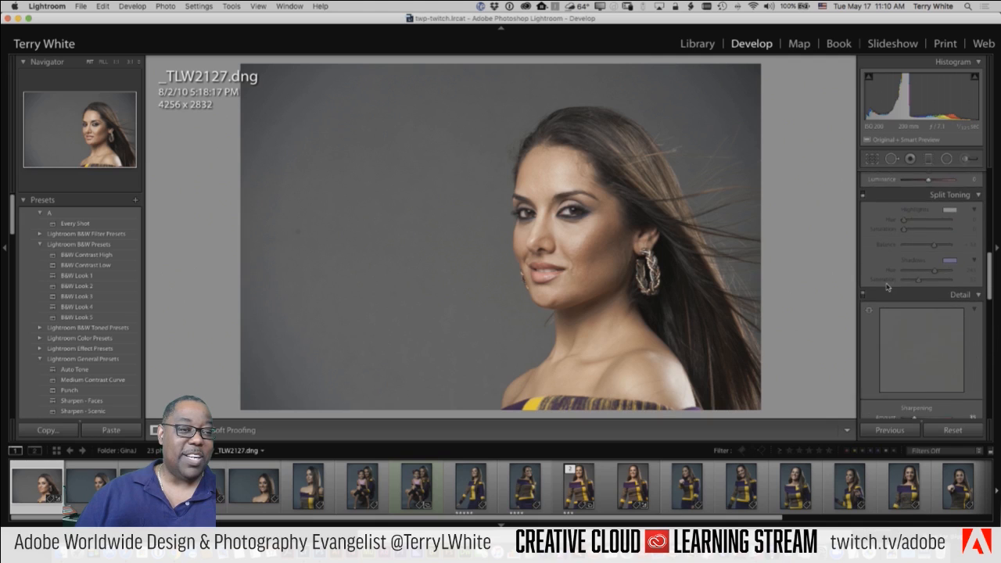
{"action": "scroll", "coordinate": [878, 249], "scroll_direction": "up", "scroll_amount": 2}
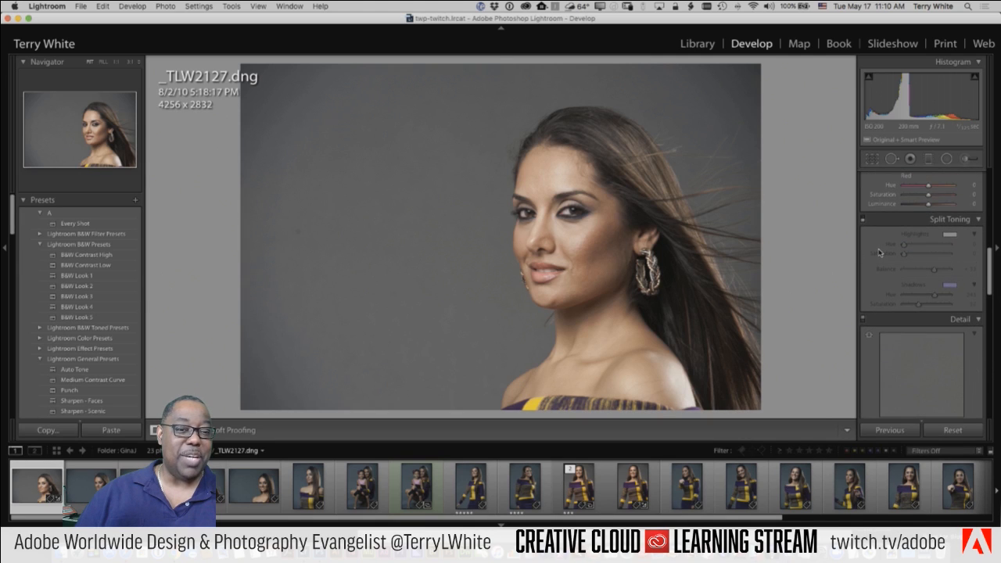
{"action": "scroll", "coordinate": [878, 252], "scroll_direction": "up", "scroll_amount": 1}
{"action": "left_click", "coordinate": [863, 239]}
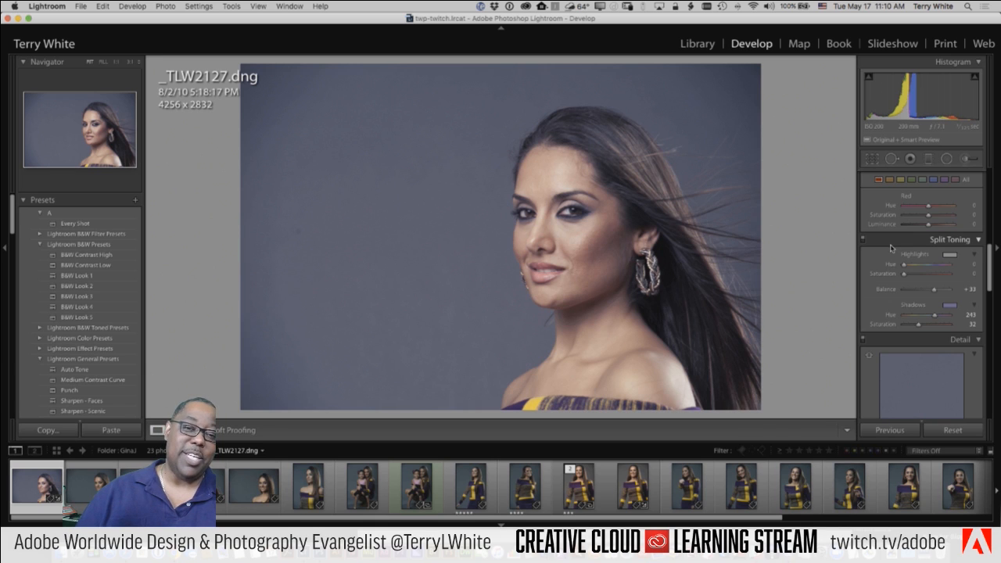
{"action": "scroll", "coordinate": [891, 246], "scroll_direction": "up", "scroll_amount": 1}
{"action": "scroll", "coordinate": [892, 248], "scroll_direction": "up", "scroll_amount": 2}
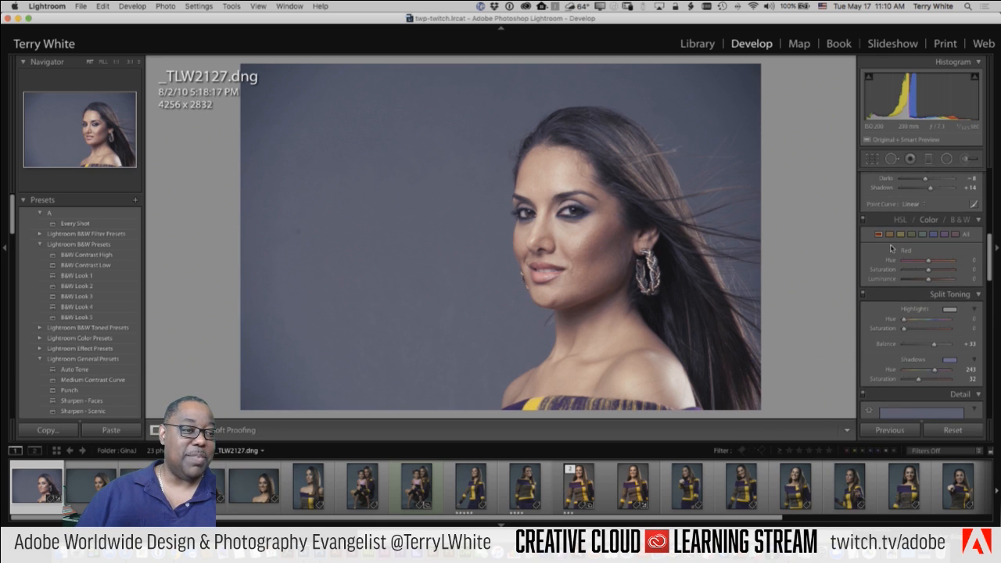
{"action": "left_click", "coordinate": [956, 222]}
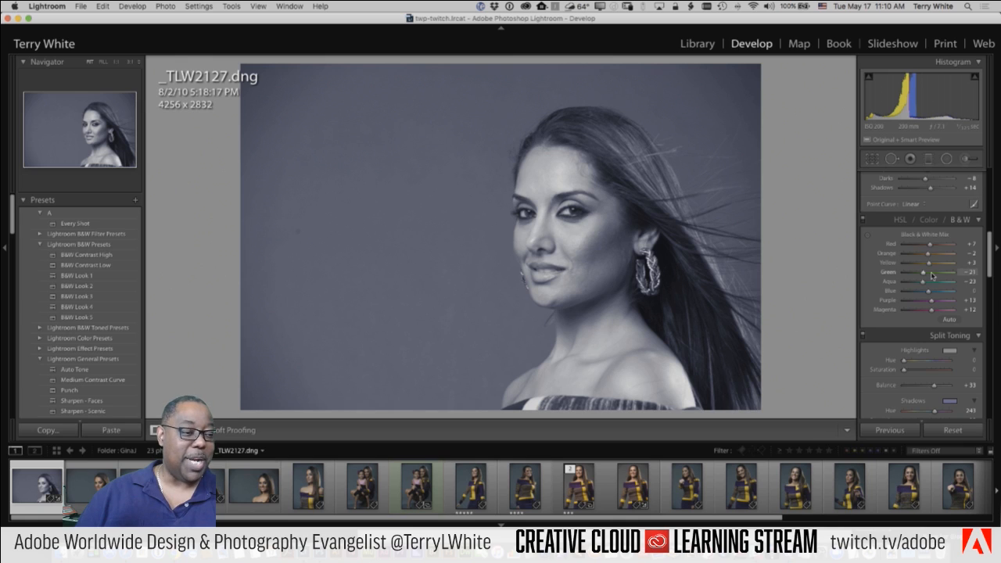
Reset all the color sliders of the black and white mix to their defaults
{"action": "scroll", "coordinate": [931, 279], "scroll_direction": "down", "scroll_amount": 2}
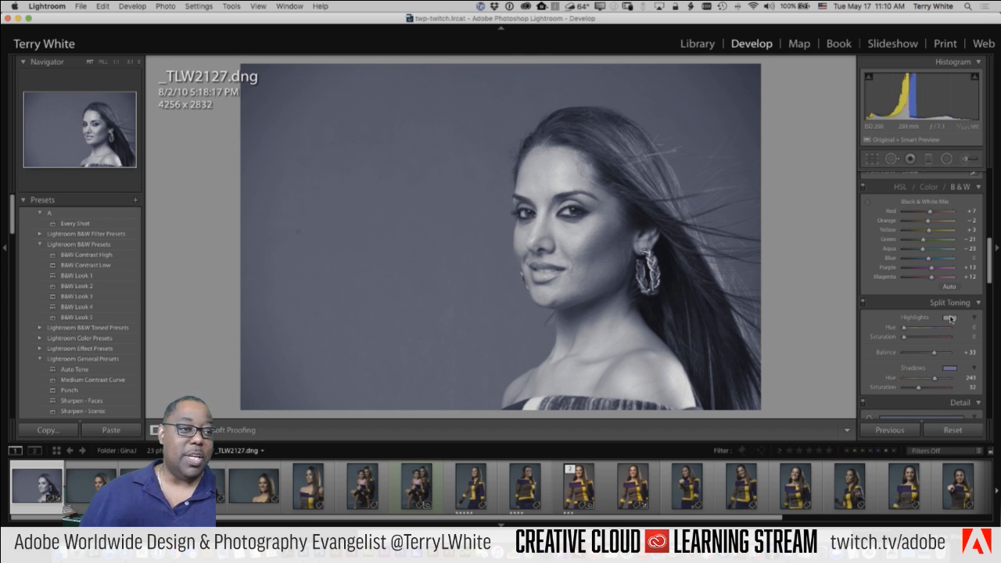
{"action": "key", "text": "alt"}
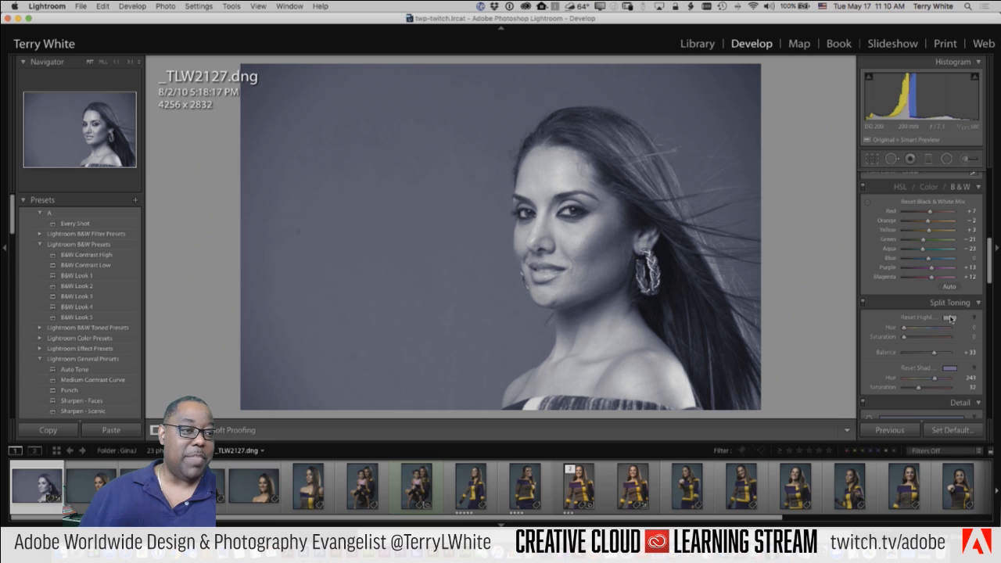
{"action": "left_click", "coordinate": [919, 204], "text": "alt"}
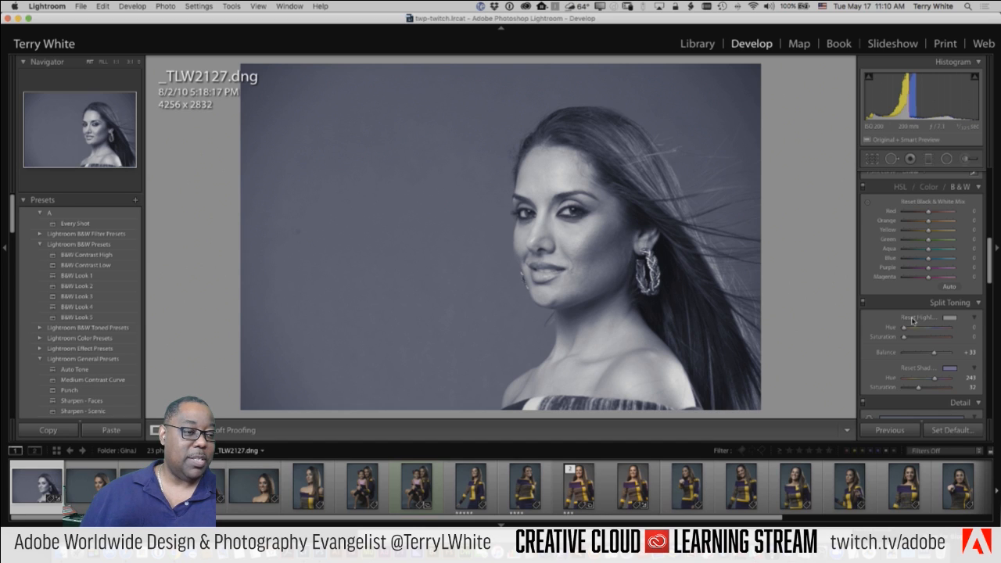
{"action": "scroll", "coordinate": [913, 320], "scroll_direction": "up", "scroll_amount": 1}
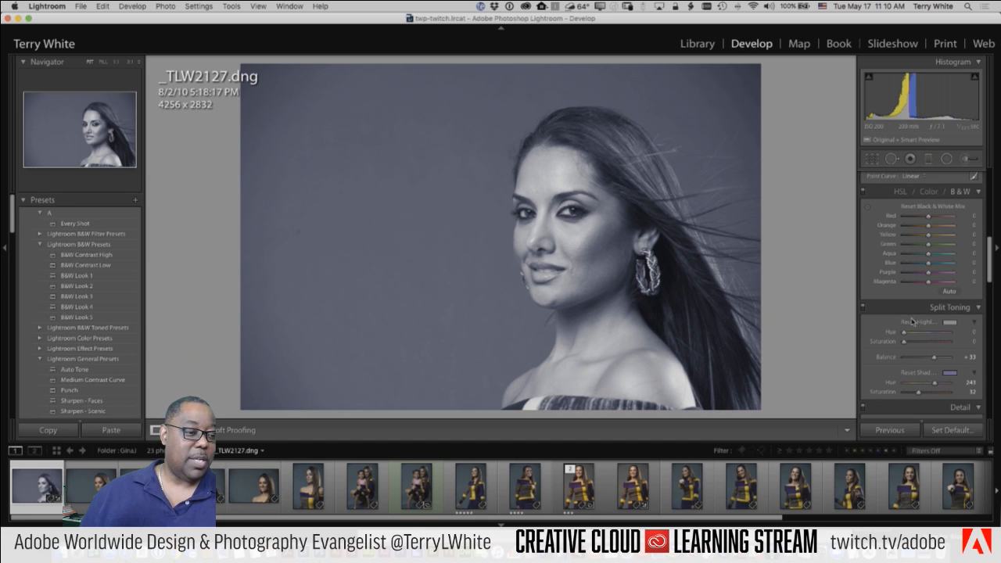
Reset the split toning shadows and switch the portrait back to the color treatment
{"action": "left_click", "coordinate": [924, 374], "text": "alt"}
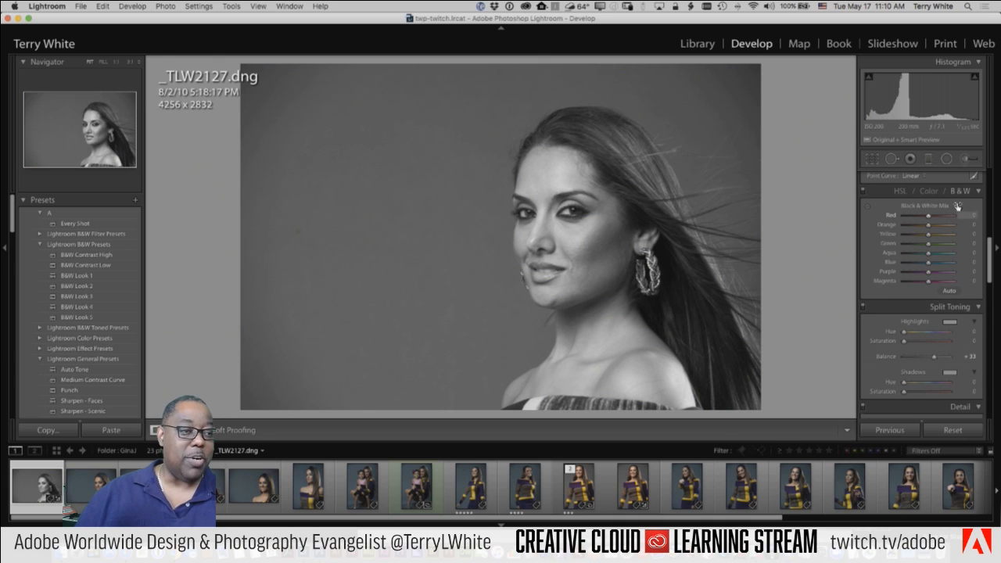
{"action": "left_click", "coordinate": [931, 191]}
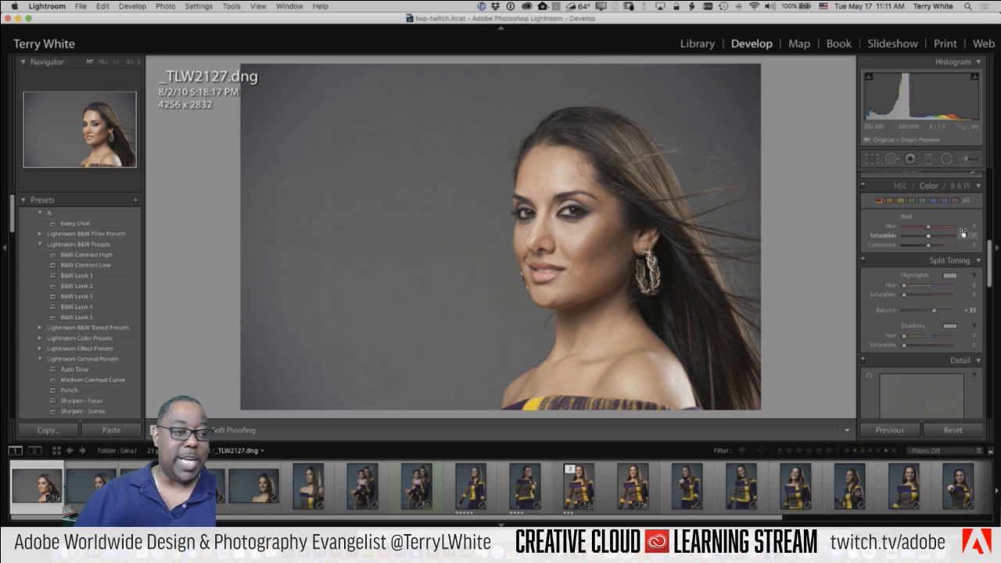
Reset the portrait's sharpening settings in the Detail adjustments to their defaults
{"action": "scroll", "coordinate": [963, 266], "scroll_direction": "down", "scroll_amount": 3}
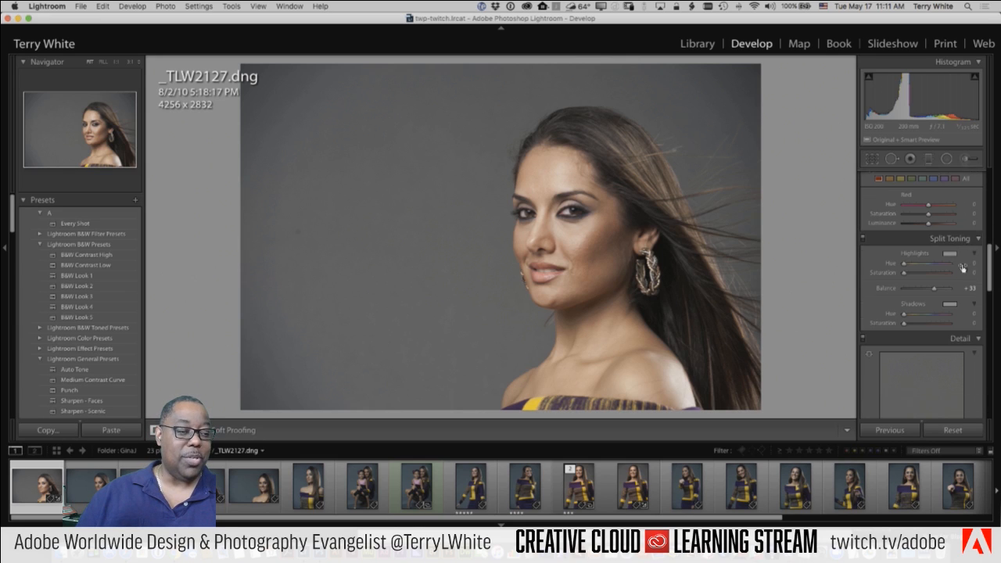
{"action": "scroll", "coordinate": [962, 267], "scroll_direction": "down", "scroll_amount": 3}
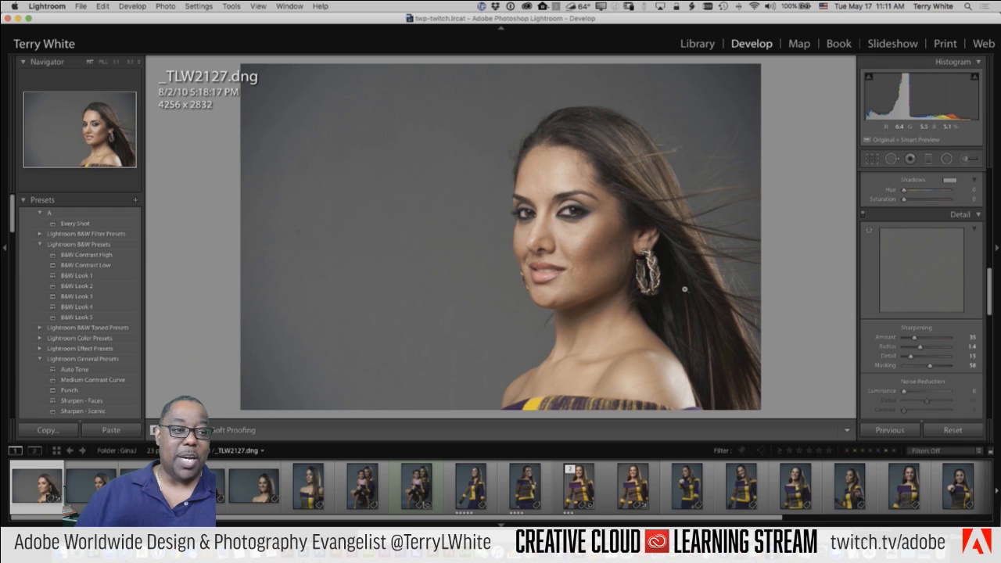
{"action": "scroll", "coordinate": [909, 330], "scroll_direction": "down", "scroll_amount": 1}
{"action": "scroll", "coordinate": [909, 330], "scroll_direction": "down", "scroll_amount": 2}
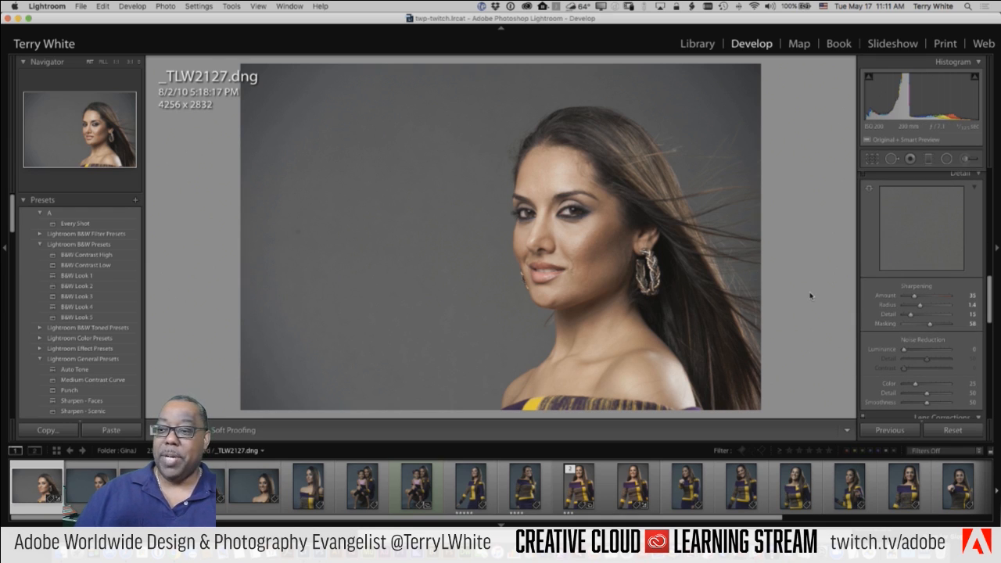
{"action": "scroll", "coordinate": [899, 266], "scroll_direction": "up", "scroll_amount": 1}
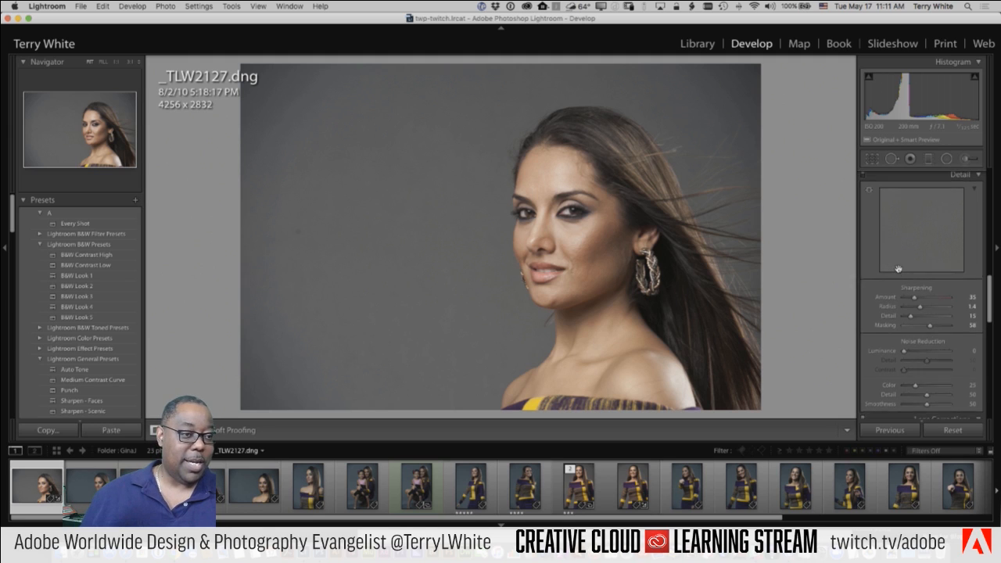
{"action": "key", "text": "alt"}
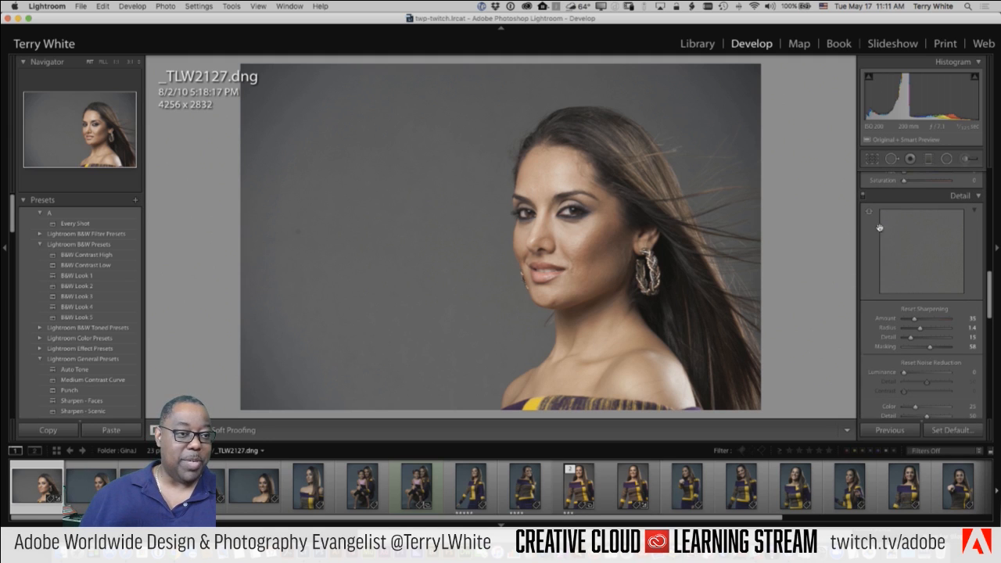
{"action": "left_click", "coordinate": [928, 308], "text": "alt"}
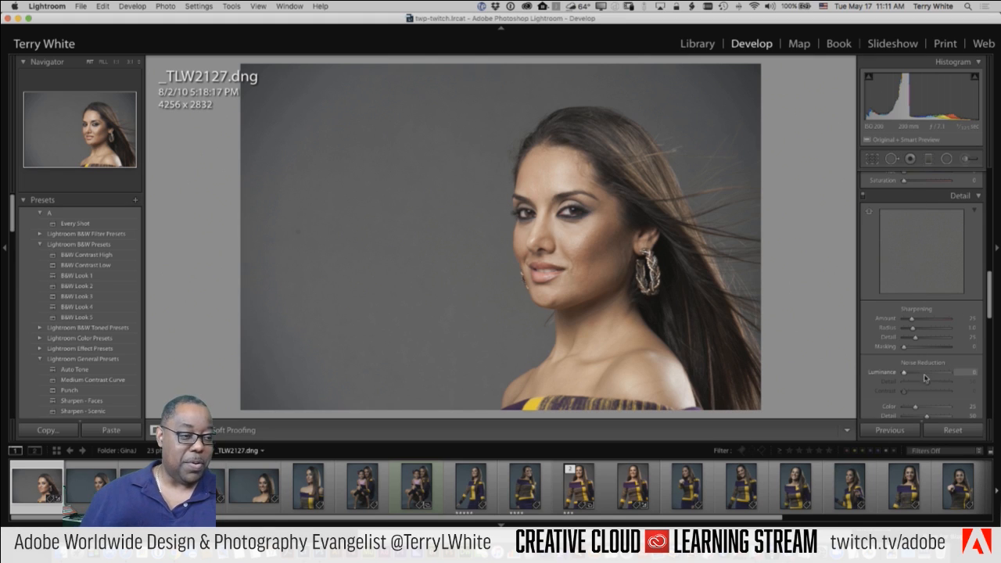
{"action": "key", "text": "alt"}
{"action": "scroll", "coordinate": [925, 365], "scroll_direction": "down", "scroll_amount": 1}
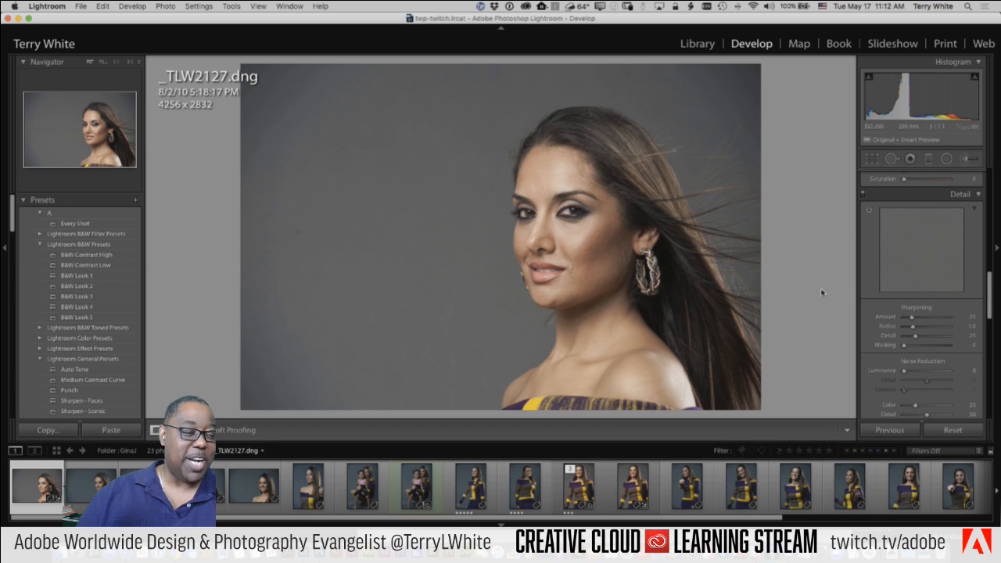
Apply the Sharpen - Faces preset from the Lightroom General Presets to the portrait
{"action": "scroll", "coordinate": [872, 310], "scroll_direction": "down", "scroll_amount": 2}
{"action": "scroll", "coordinate": [871, 310], "scroll_direction": "down", "scroll_amount": 2}
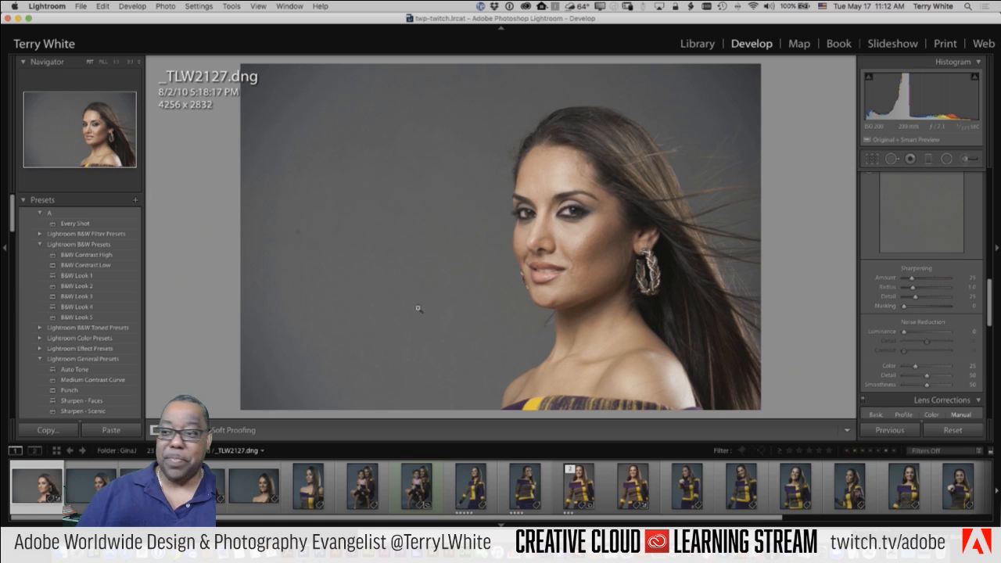
{"action": "scroll", "coordinate": [86, 313], "scroll_direction": "down", "scroll_amount": 2}
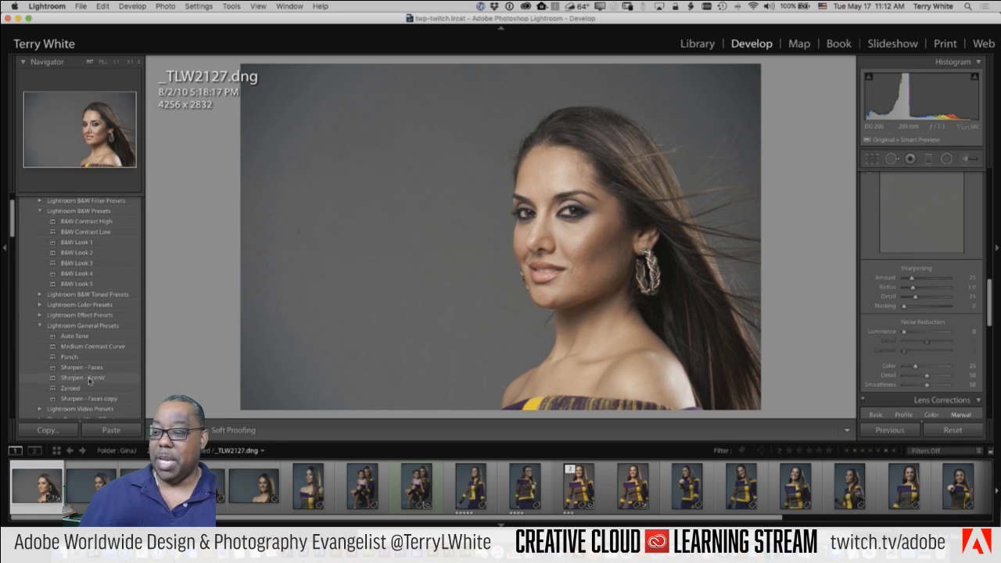
{"action": "left_click", "coordinate": [42, 325]}
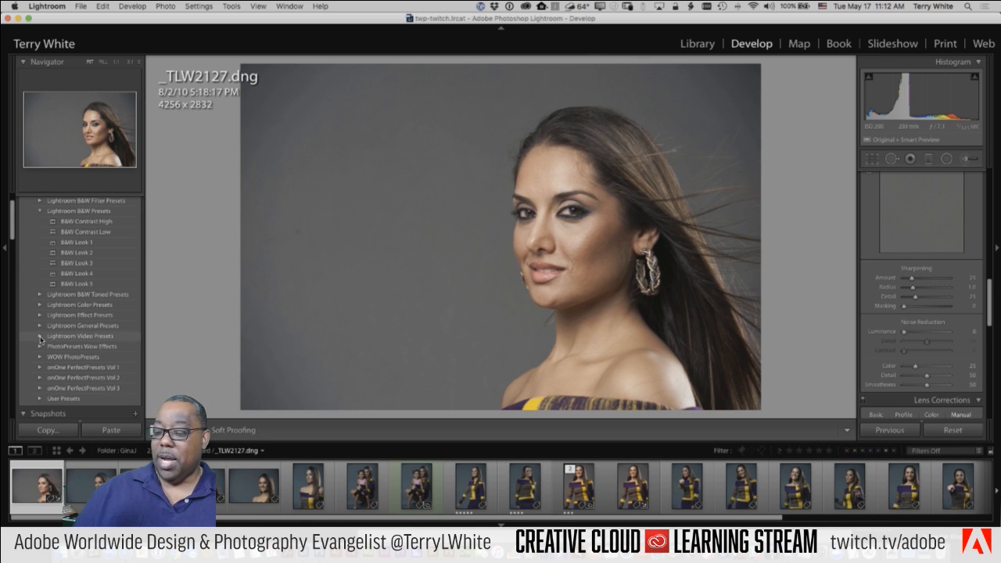
{"action": "left_click", "coordinate": [40, 327]}
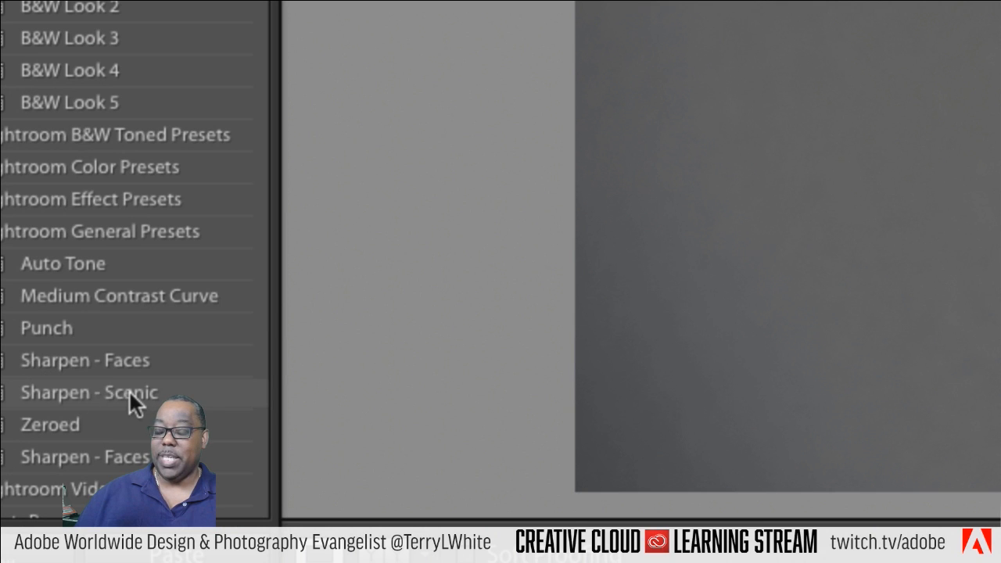
{"action": "scroll", "coordinate": [128, 389], "scroll_direction": "down", "scroll_amount": 1}
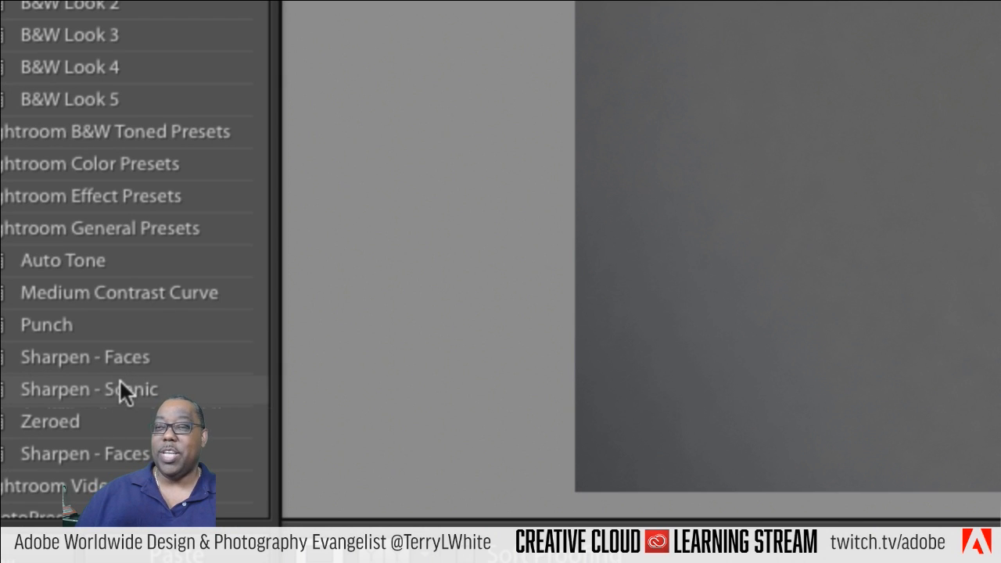
{"action": "scroll", "coordinate": [124, 373], "scroll_direction": "down", "scroll_amount": 1}
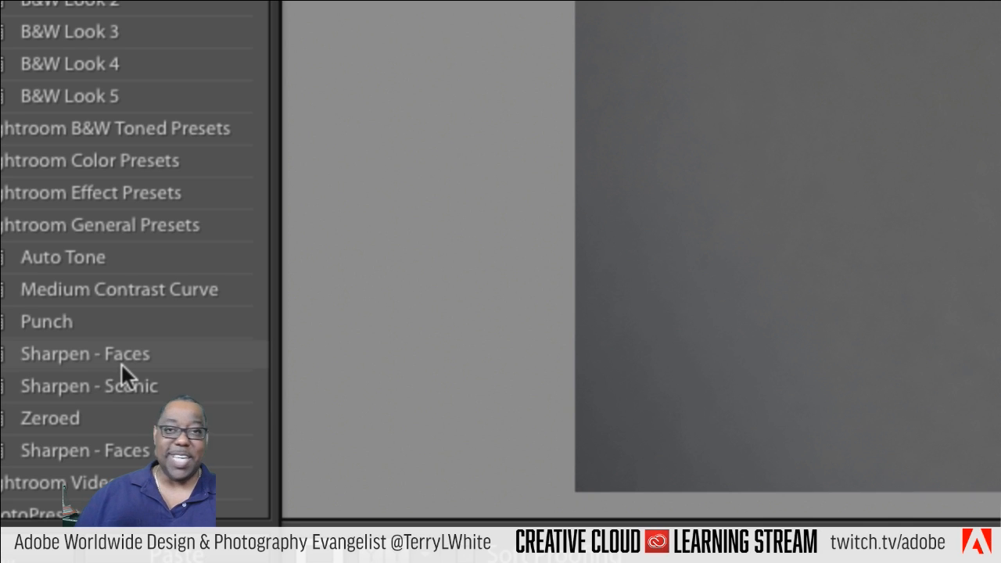
{"action": "scroll", "coordinate": [126, 384], "scroll_direction": "up", "scroll_amount": 1}
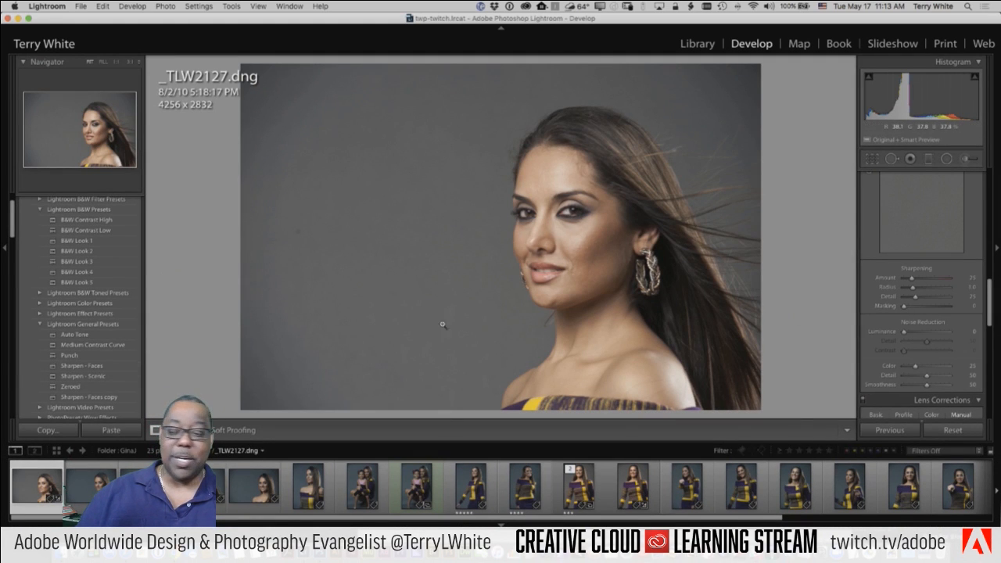
{"action": "left_click", "coordinate": [91, 372]}
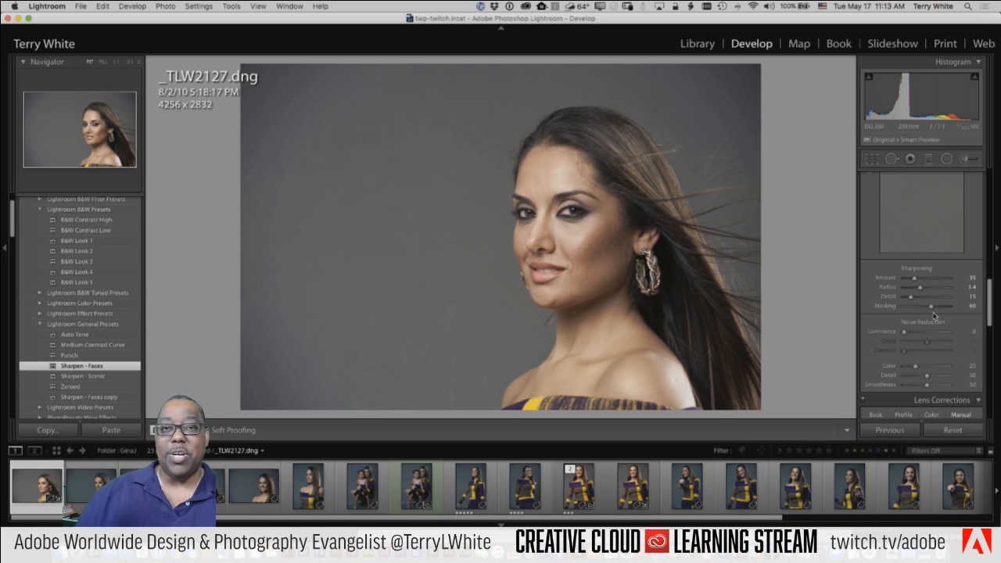
Try sharpening the cheek and earring close-up with masking at 0, amount raised to 150, and masking raised to 66
{"action": "left_click", "coordinate": [583, 249]}
{"action": "left_click_drag", "start_coordinate": [673, 233], "coordinate": [531, 203]}
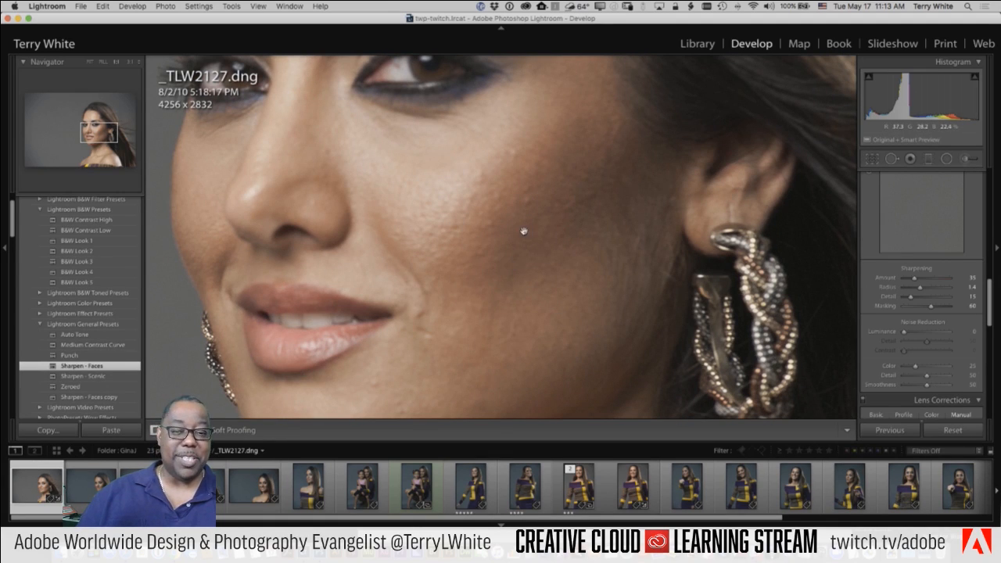
{"action": "left_click_drag", "start_coordinate": [516, 263], "coordinate": [509, 239]}
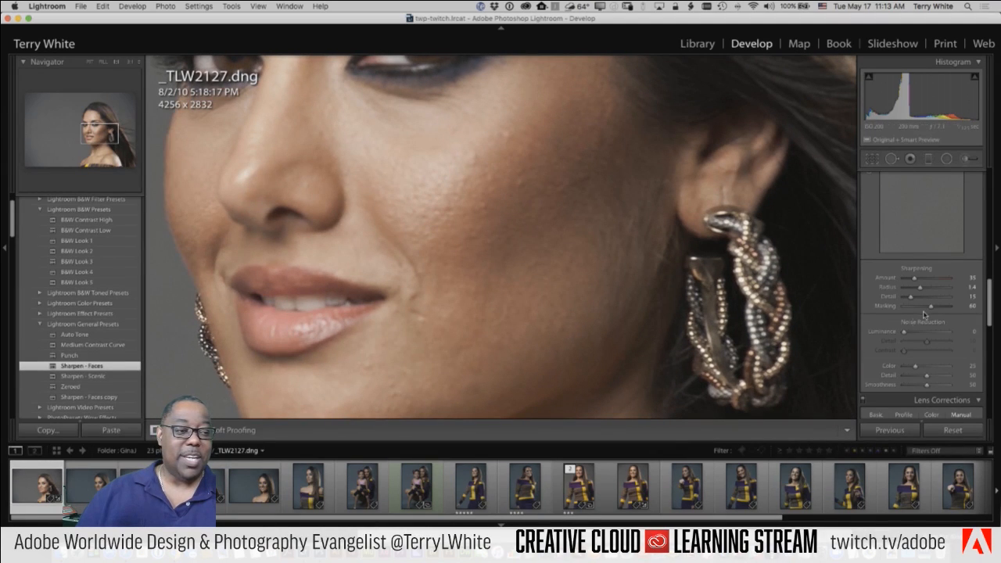
{"action": "left_click_drag", "start_coordinate": [930, 310], "coordinate": [879, 319]}
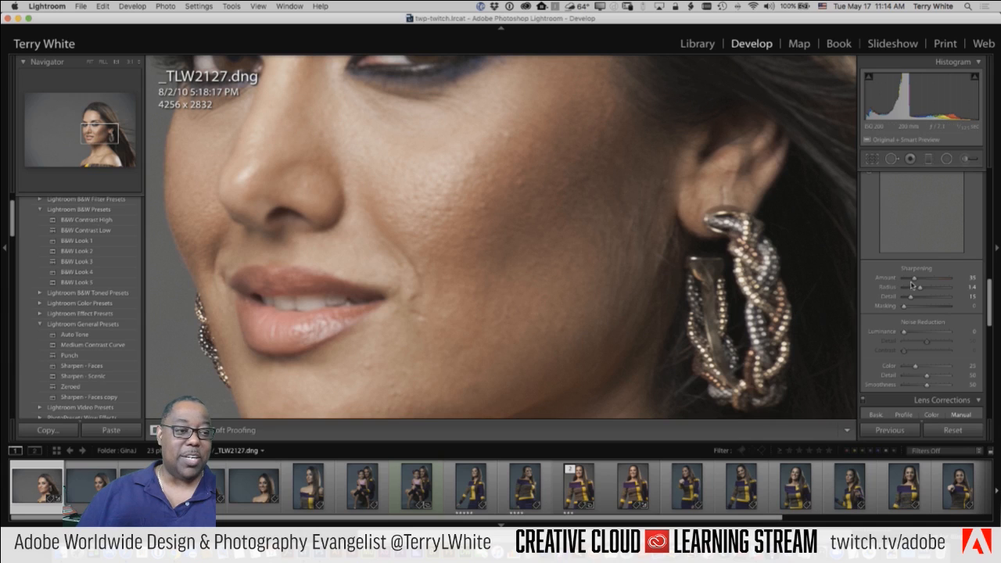
{"action": "left_click_drag", "start_coordinate": [920, 280], "coordinate": [956, 280]}
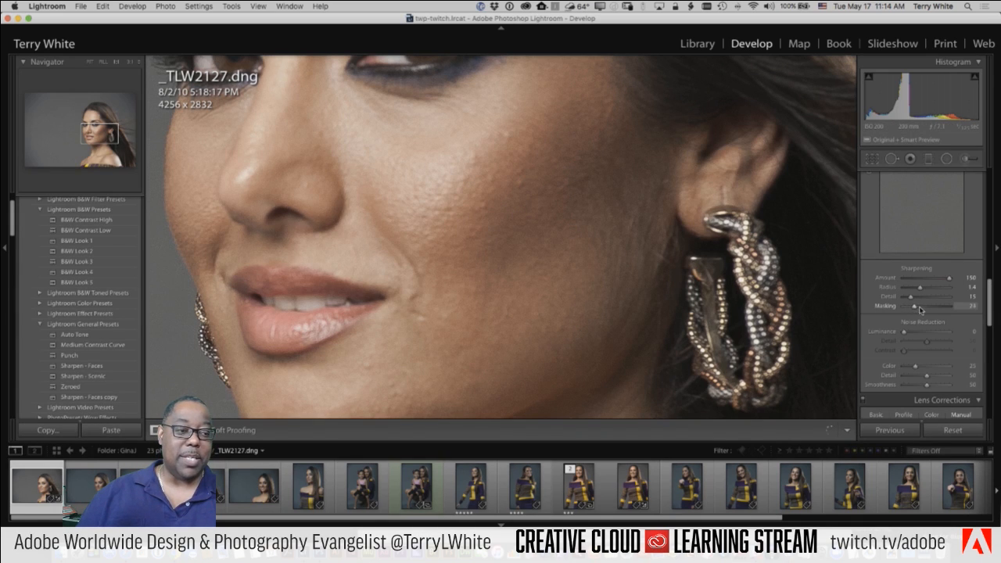
{"action": "left_click_drag", "start_coordinate": [921, 310], "coordinate": [931, 311]}
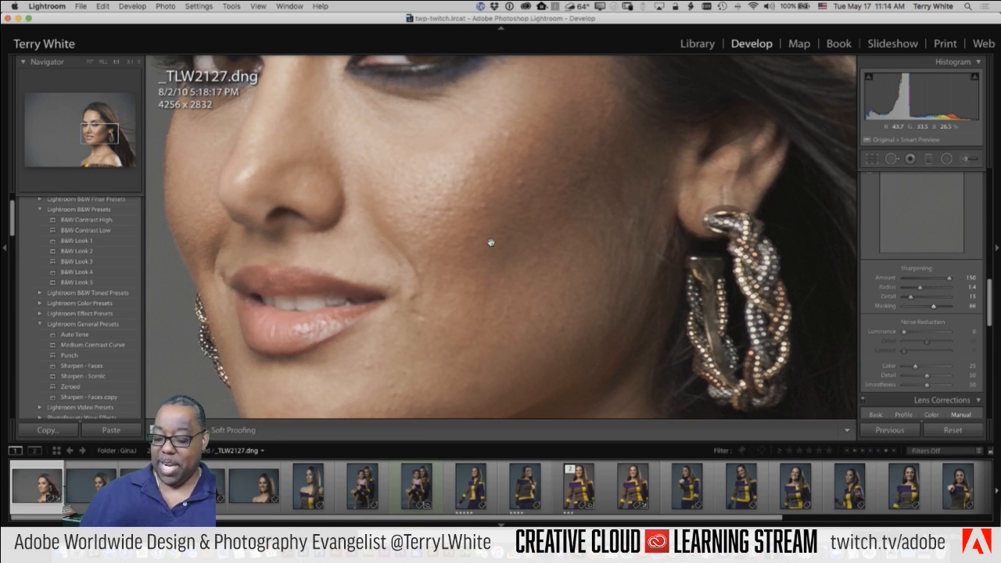
Undo the manual sharpening amount and masking changes, back to the Sharpen - Faces preset
{"action": "key", "text": "super+z"}
{"action": "key", "text": "super+z"}
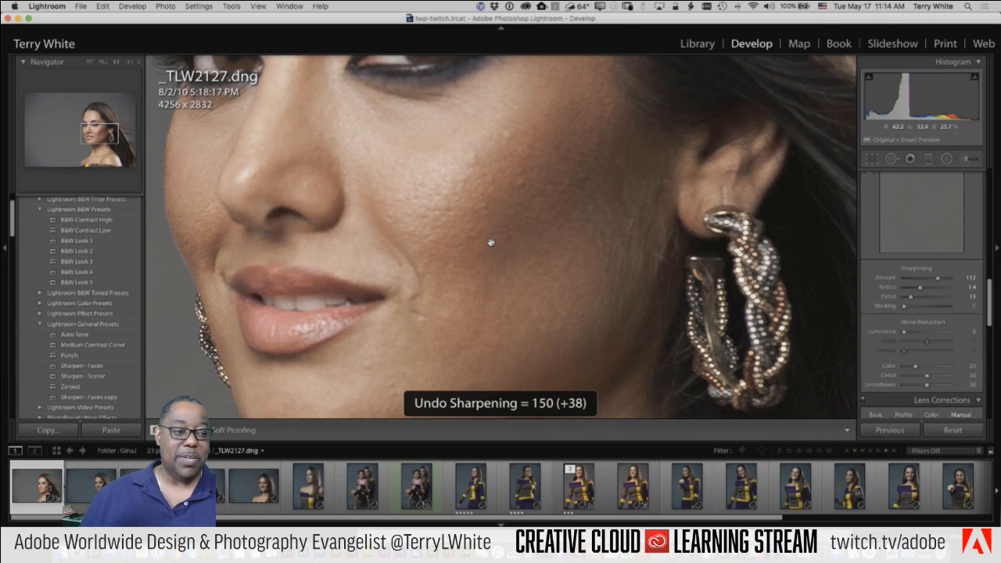
{"action": "key", "text": "super+z"}
{"action": "key", "text": "super+z"}
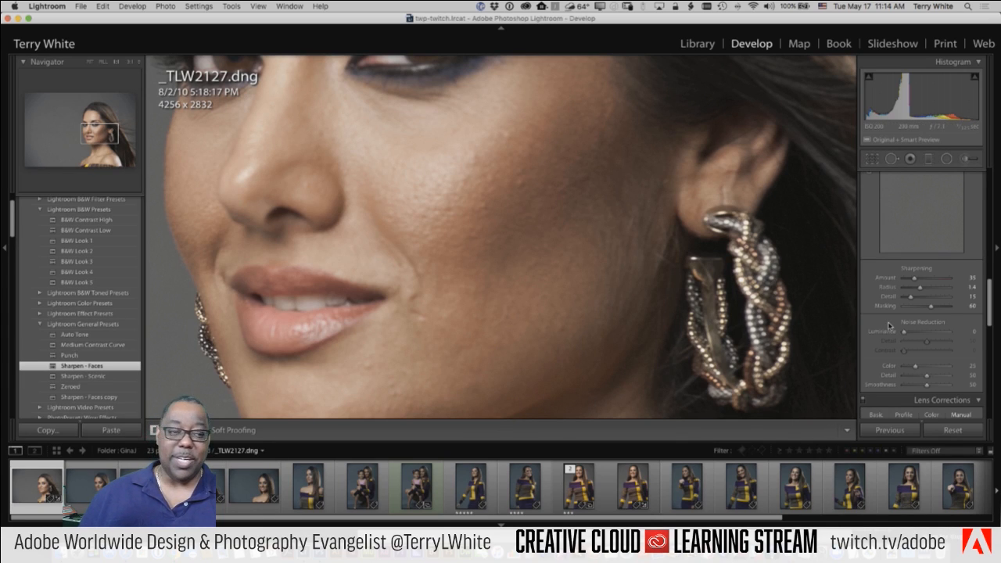
Preview the sharpening mask in black and white on the close-up, from masking 0 upward, and set masking to 63
{"action": "key", "text": "alt"}
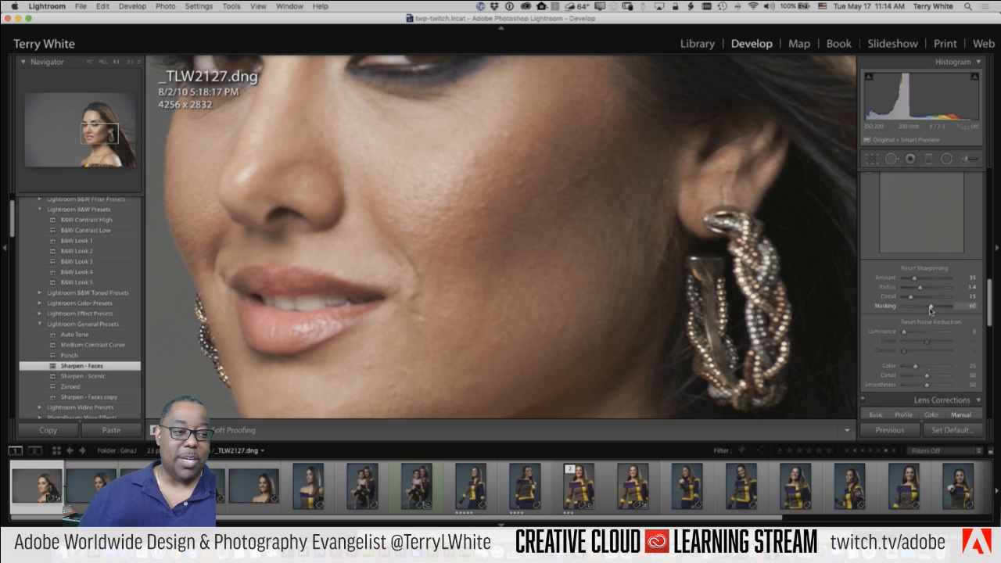
{"action": "left_click_drag", "start_coordinate": [931, 310], "coordinate": [880, 316]}
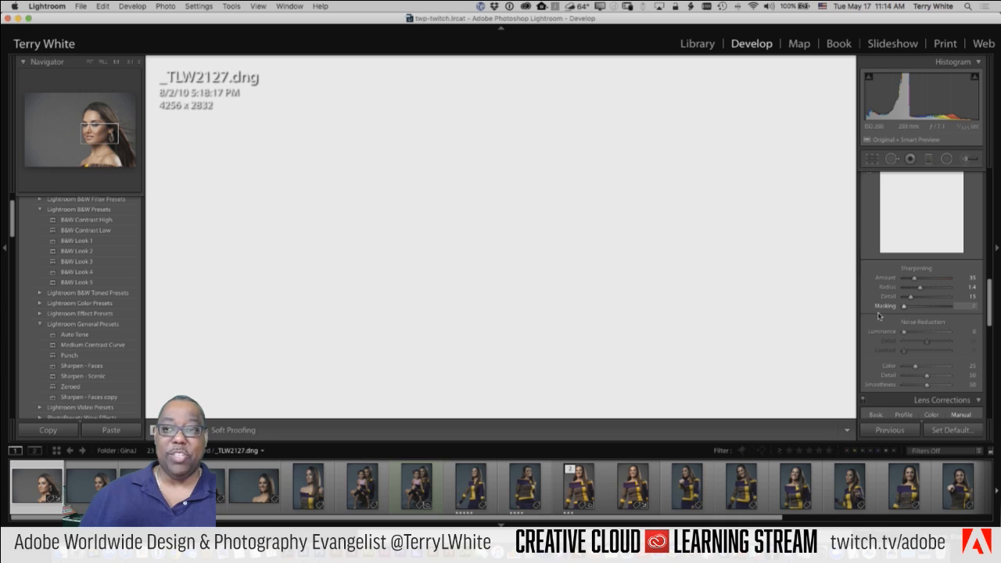
{"action": "left_click_drag", "start_coordinate": [889, 315], "coordinate": [937, 309]}
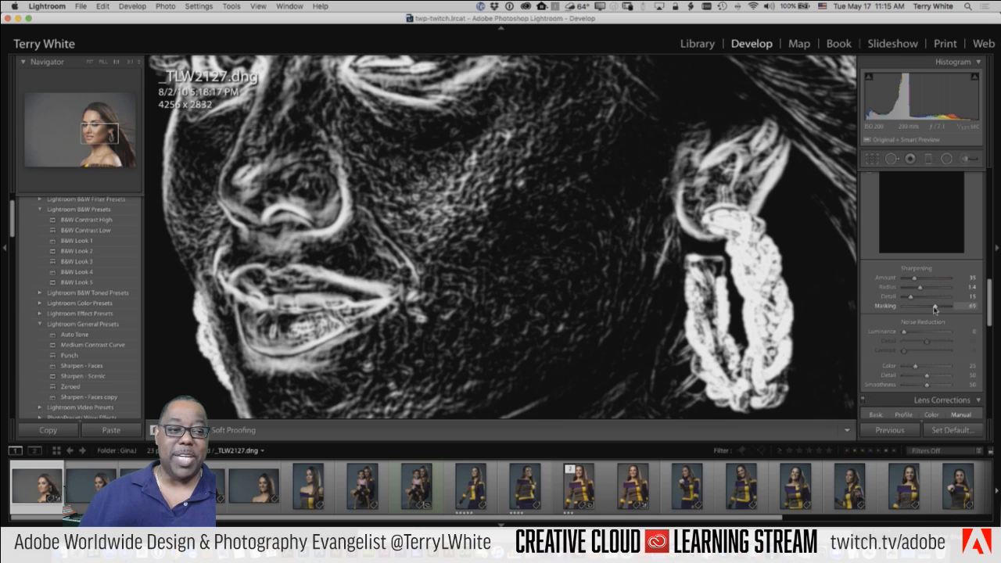
{"action": "left_click_drag", "start_coordinate": [935, 309], "coordinate": [932, 310]}
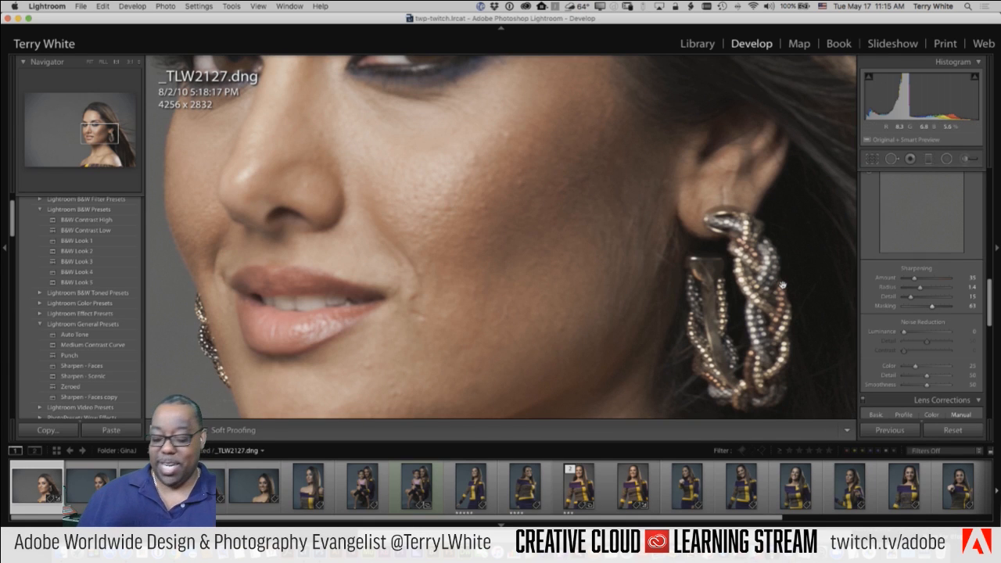
Collapse the histogram and set the sharpening amount to 62 for the whole portrait
{"action": "key", "text": "super+0"}
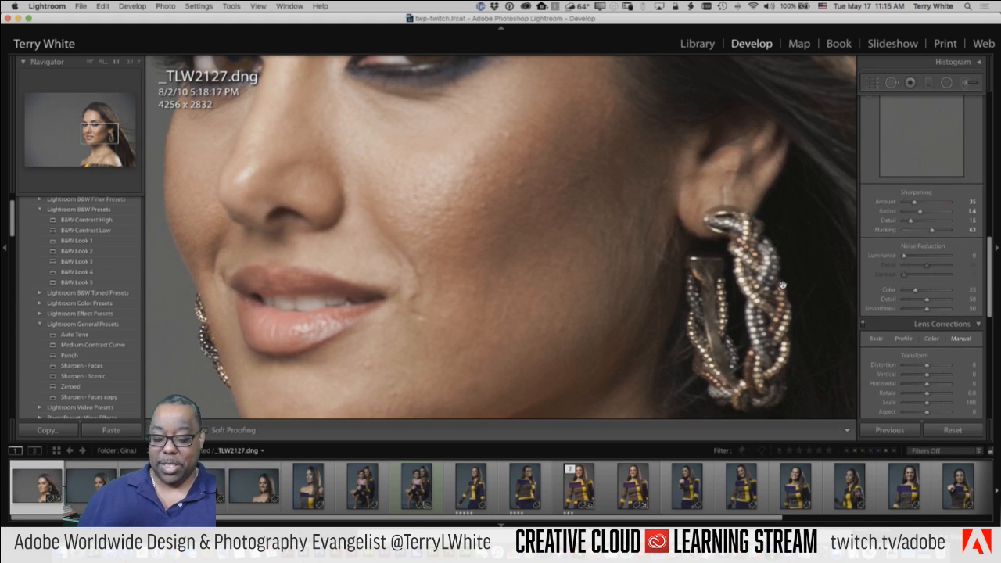
{"action": "scroll", "coordinate": [877, 302], "scroll_direction": "up", "scroll_amount": 3}
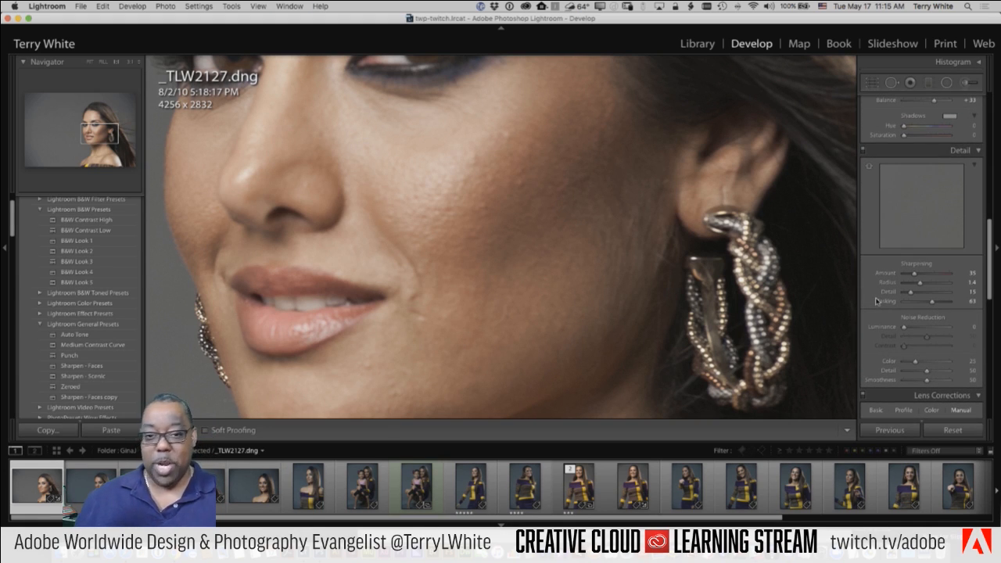
{"action": "left_click", "coordinate": [547, 274]}
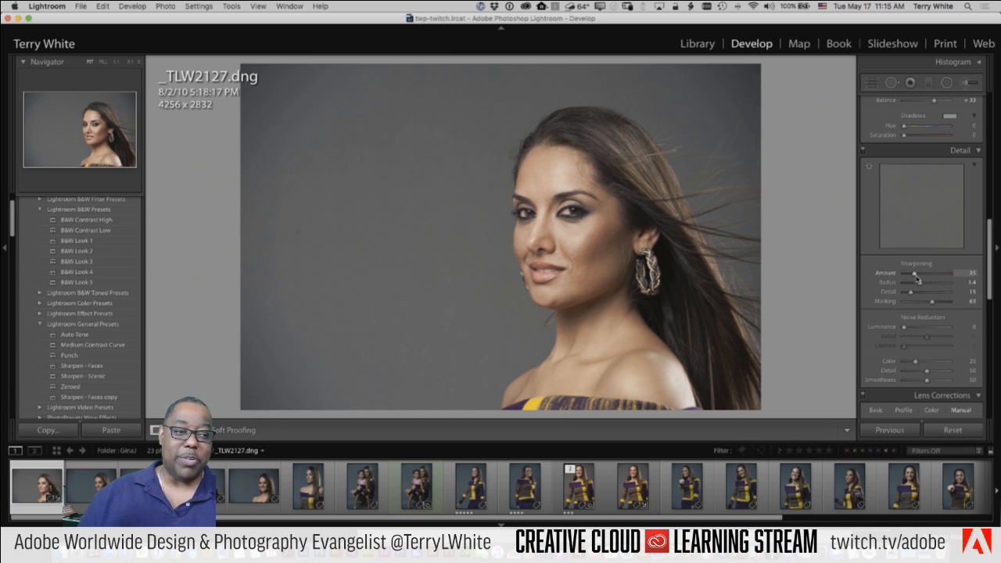
{"action": "mouse_move", "coordinate": [916, 274]}
{"action": "left_mouse_down"}
{"action": "mouse_move", "coordinate": [939, 277]}
{"action": "mouse_move", "coordinate": [928, 279]}
{"action": "left_mouse_up"}
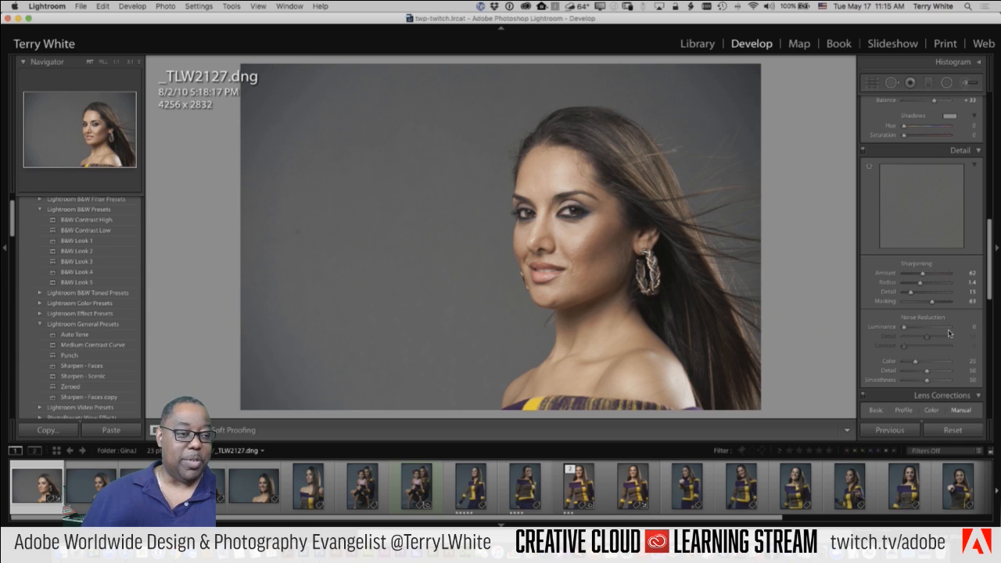
Set the sharpening masking to 74 while previewing the black and white mask on the whole portrait
{"action": "key", "text": "alt"}
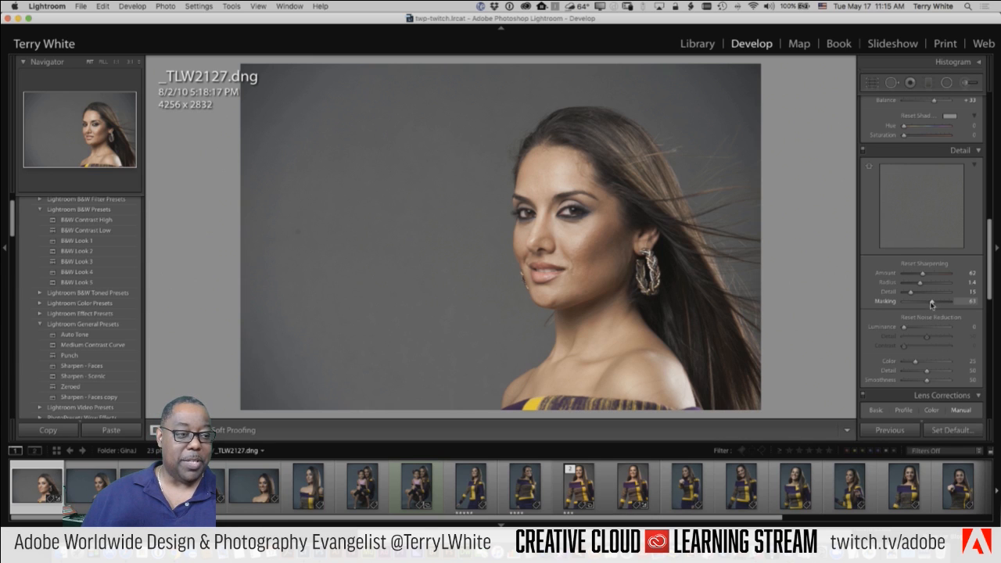
{"action": "mouse_move", "coordinate": [932, 304]}
{"action": "left_mouse_down"}
{"action": "mouse_move", "coordinate": [948, 304]}
{"action": "mouse_move", "coordinate": [930, 305]}
{"action": "left_mouse_up"}
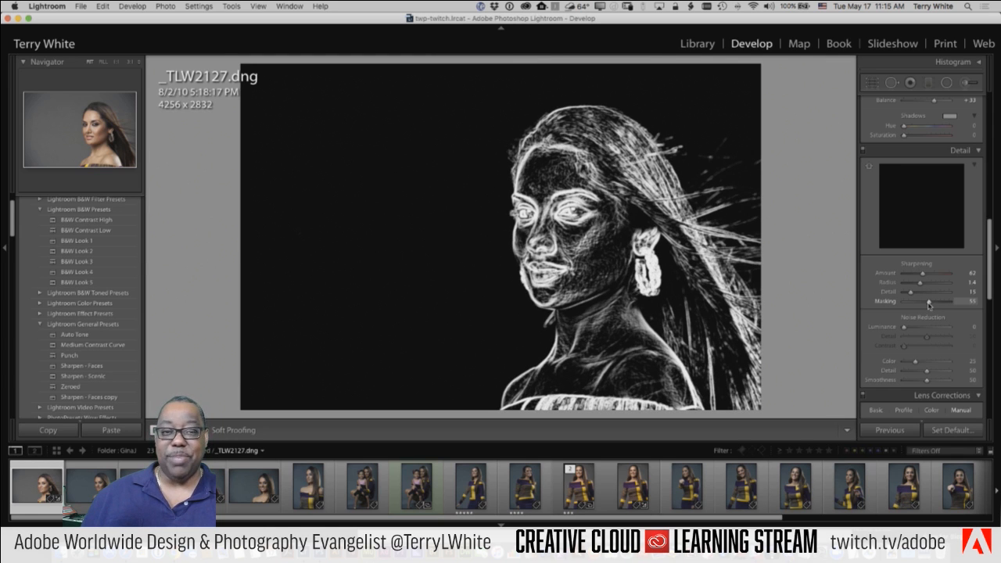
{"action": "left_click_drag", "start_coordinate": [931, 305], "coordinate": [938, 305]}
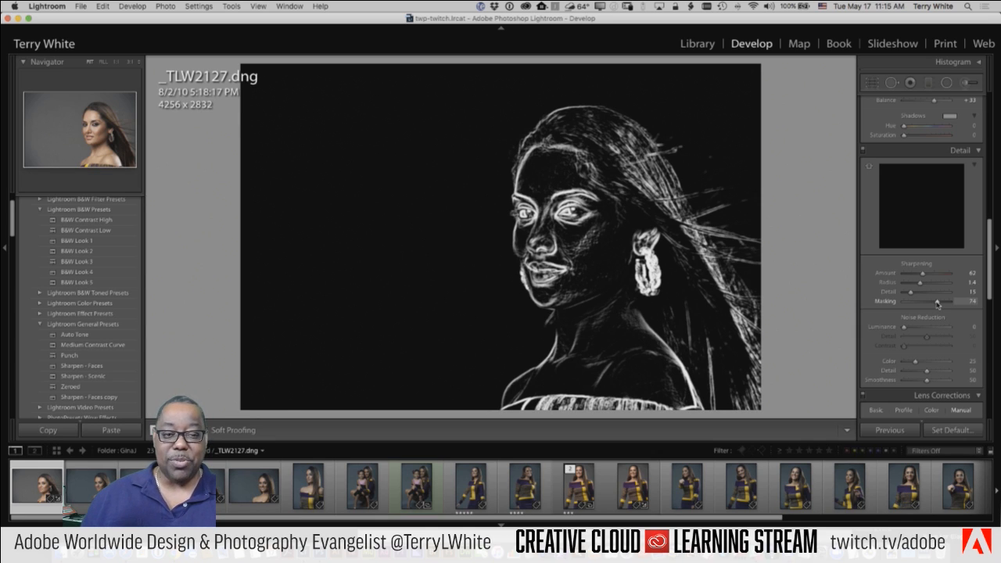
Check the sharpening mask on the portrait, and look through the Noise Reduction, Lens Corrections, Effects and Camera Calibration settings
{"action": "left_click_drag", "start_coordinate": [938, 305], "coordinate": [938, 305]}
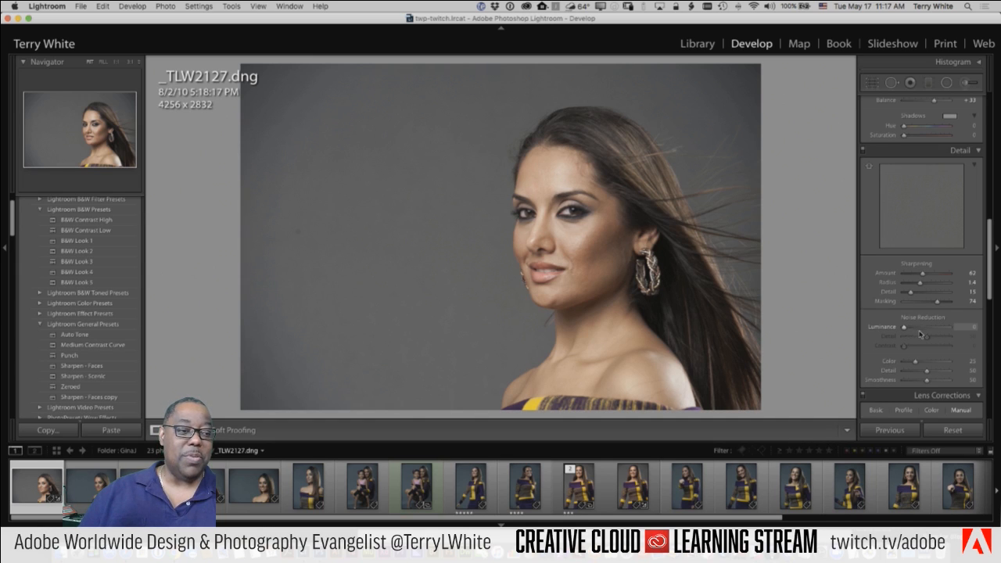
{"action": "scroll", "coordinate": [916, 338], "scroll_direction": "down", "scroll_amount": 1}
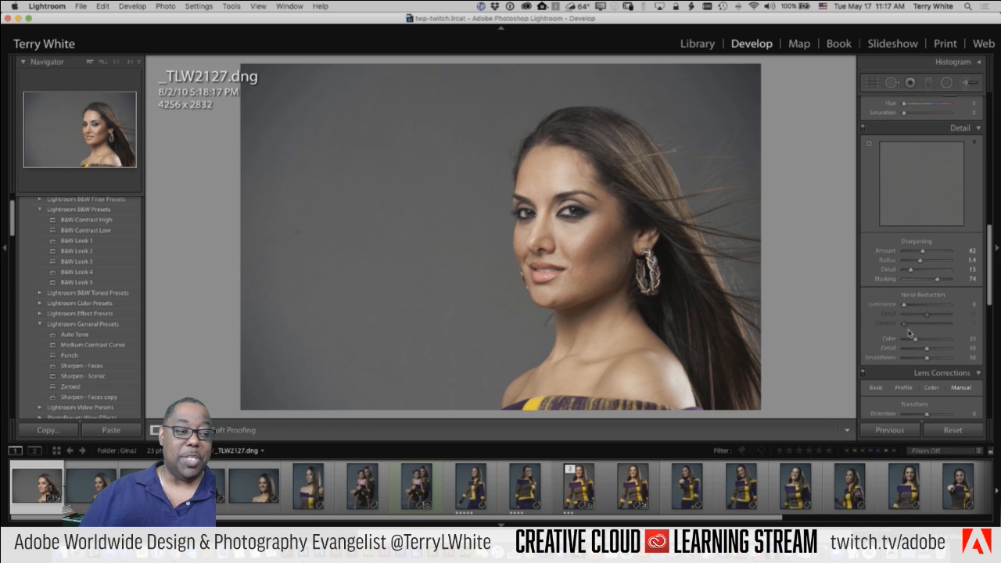
{"action": "scroll", "coordinate": [916, 345], "scroll_direction": "down", "scroll_amount": 6}
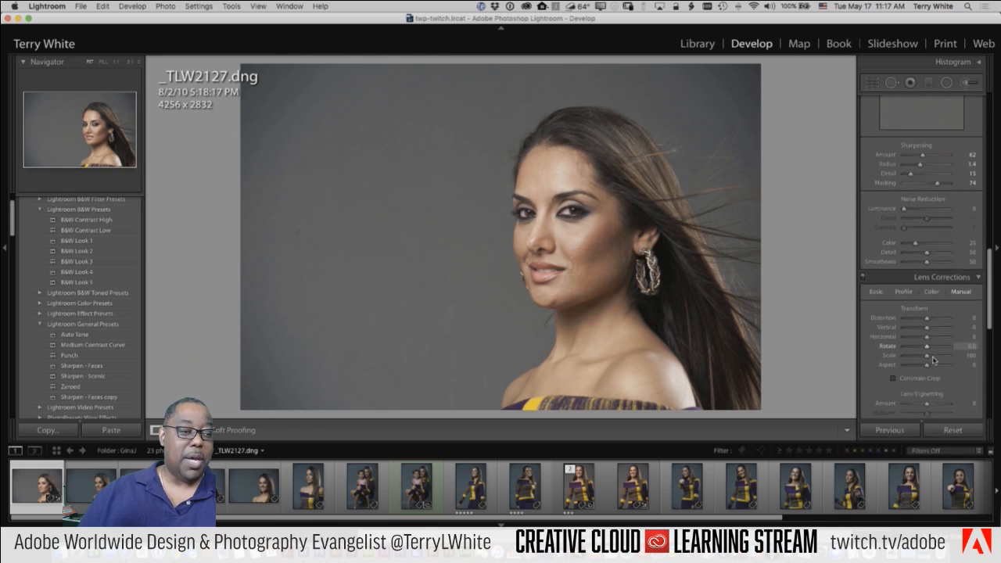
{"action": "scroll", "coordinate": [933, 359], "scroll_direction": "down", "scroll_amount": 8}
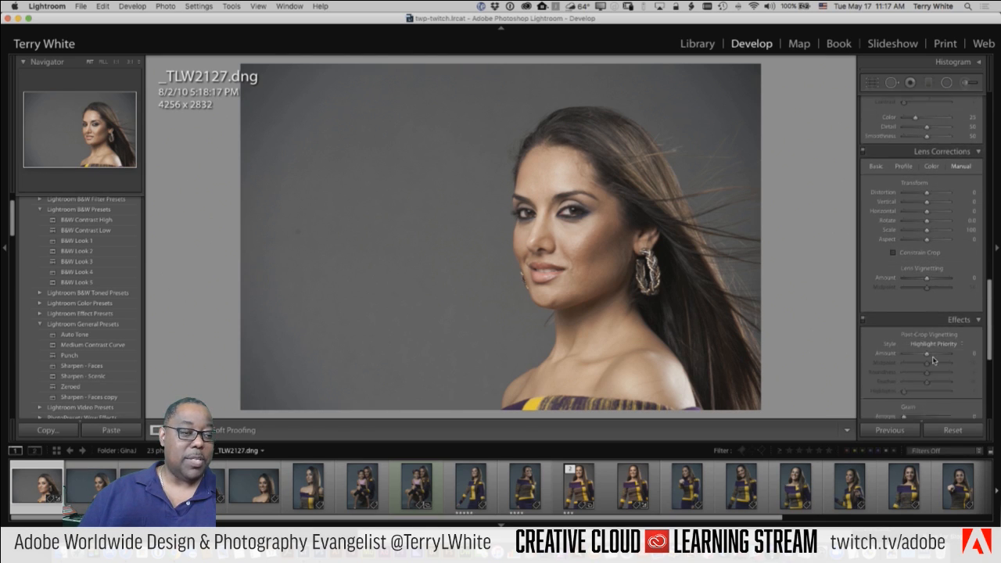
{"action": "scroll", "coordinate": [934, 359], "scroll_direction": "down", "scroll_amount": 7}
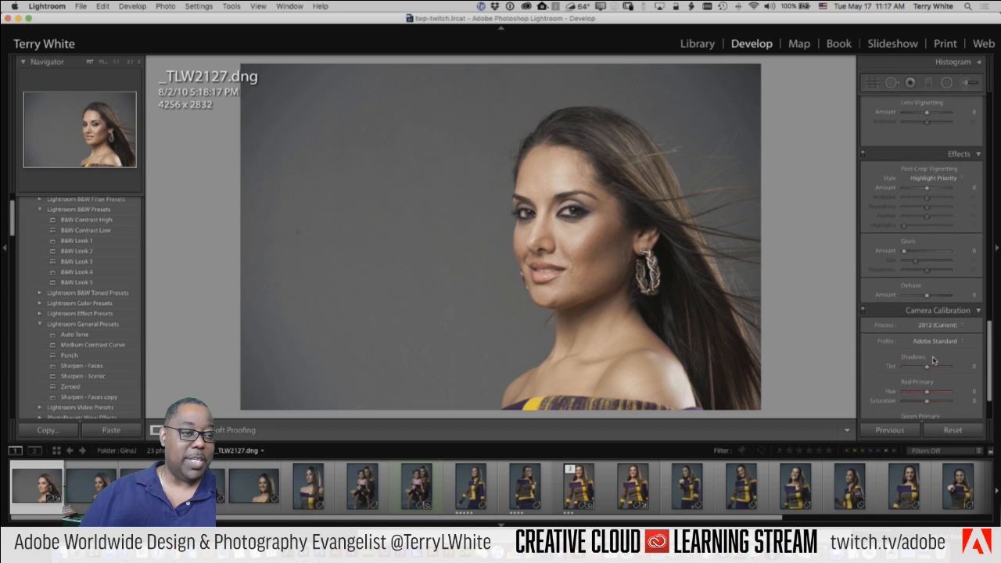
{"action": "scroll", "coordinate": [933, 359], "scroll_direction": "down", "scroll_amount": 2}
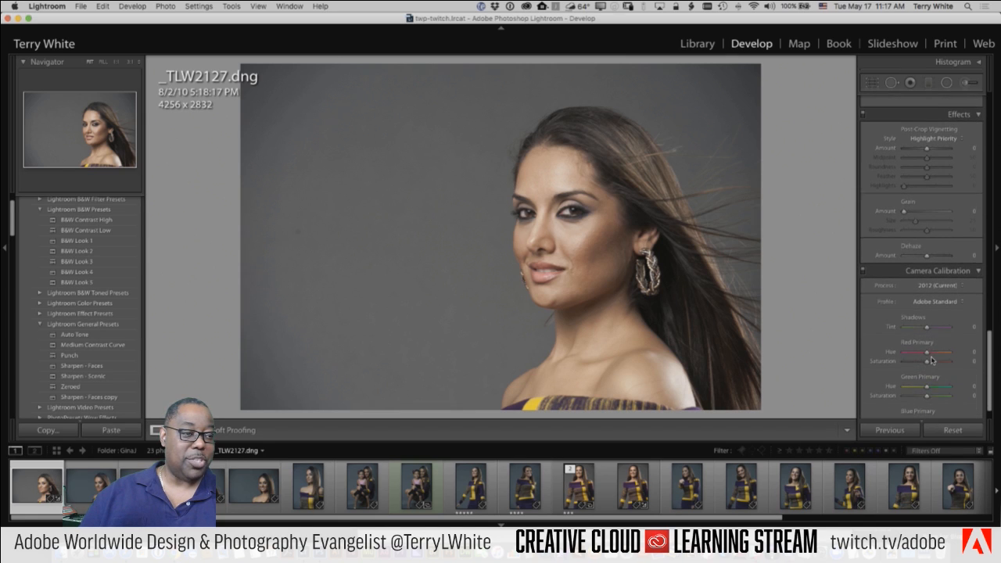
{"action": "scroll", "coordinate": [931, 360], "scroll_direction": "up", "scroll_amount": 14}
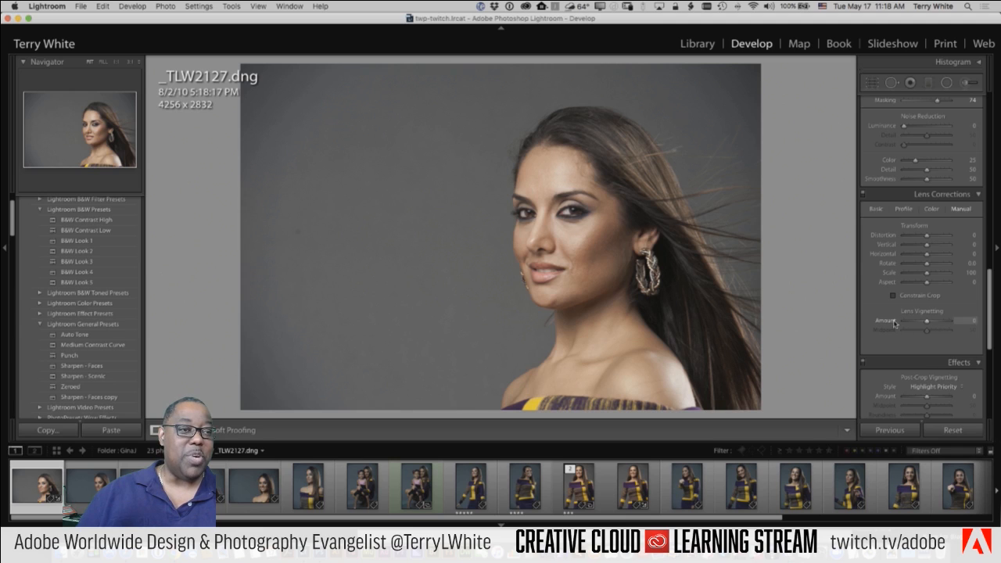
{"action": "scroll", "coordinate": [939, 251], "scroll_direction": "up", "scroll_amount": 5}
{"action": "scroll", "coordinate": [938, 248], "scroll_direction": "up", "scroll_amount": 1}
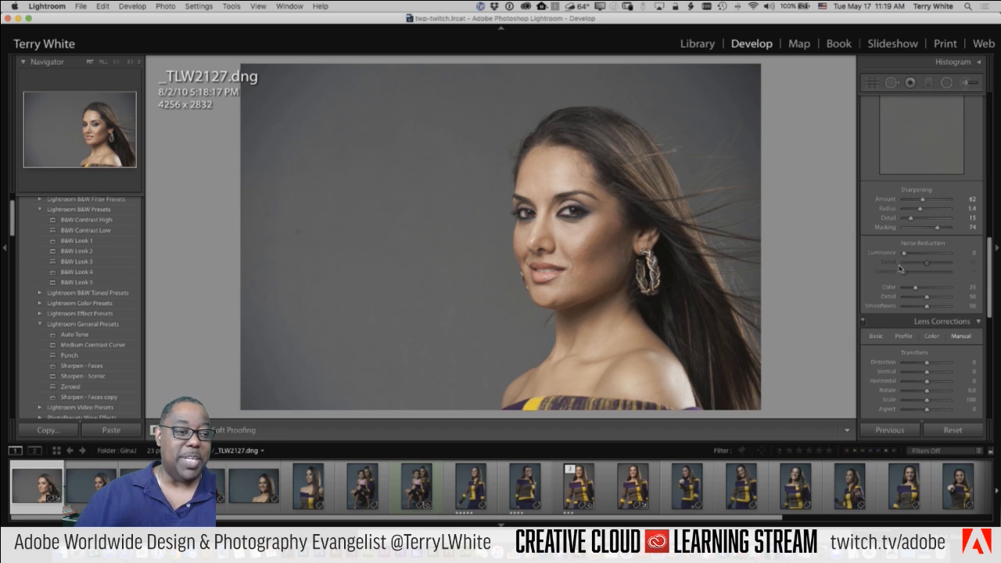
{"action": "scroll", "coordinate": [908, 290], "scroll_direction": "down", "scroll_amount": 3}
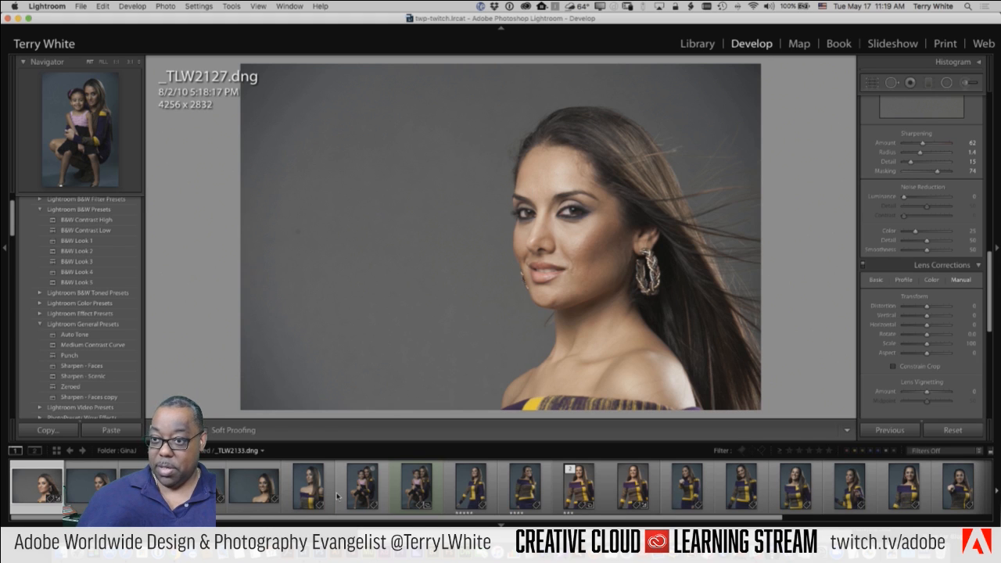
Open photo import from the Library and expand the Expanse drive's Demo Files > CC Demo Files folder as the source location
{"action": "key", "text": "g"}
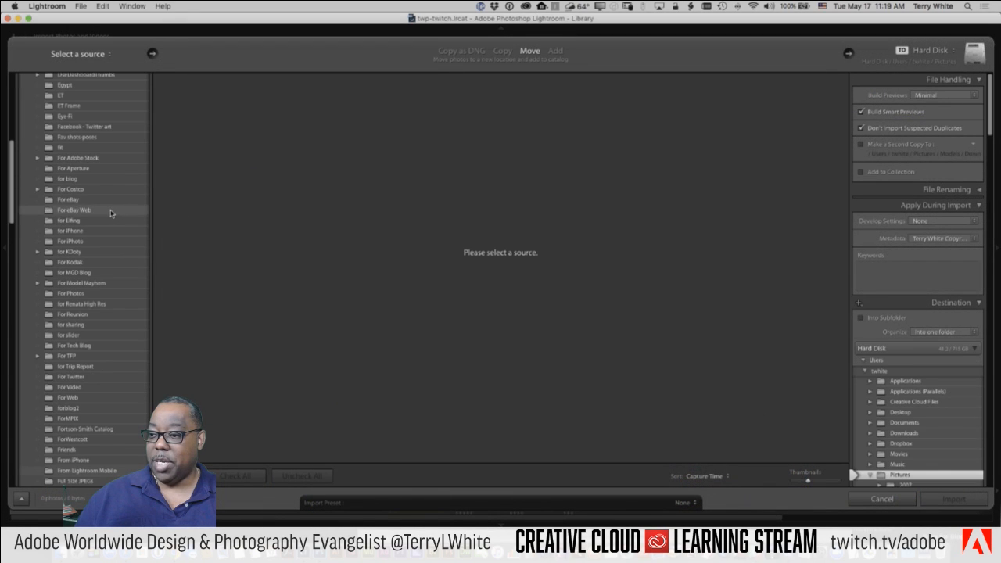
{"action": "scroll", "coordinate": [113, 213], "scroll_direction": "up", "scroll_amount": 10}
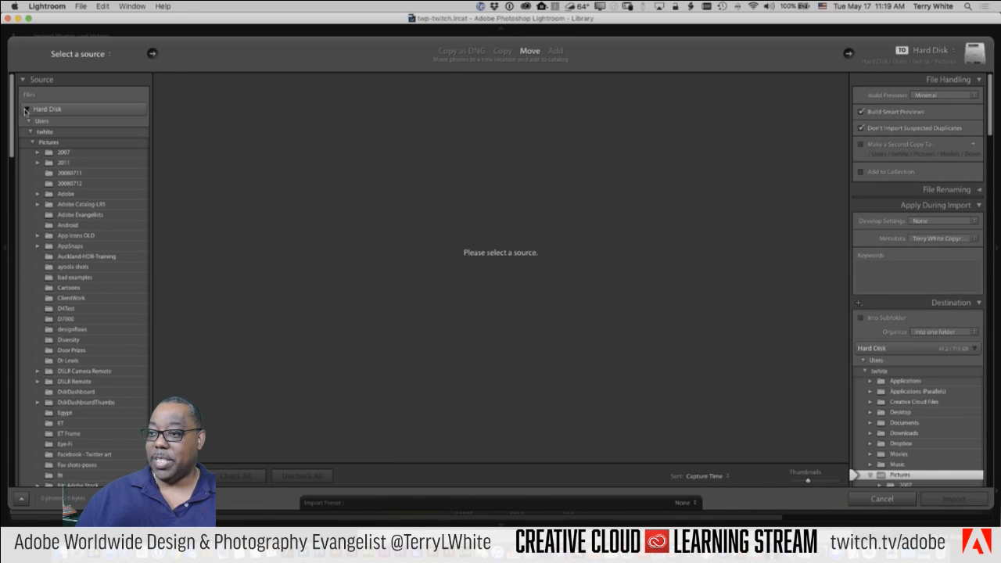
{"action": "left_click", "coordinate": [29, 109]}
{"action": "left_click", "coordinate": [27, 125]}
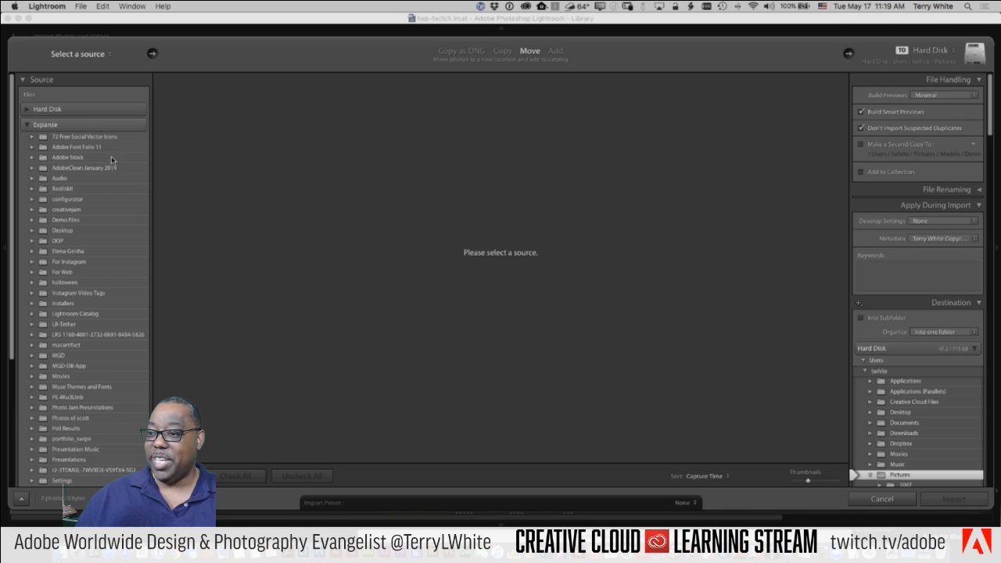
{"action": "left_click", "coordinate": [31, 221]}
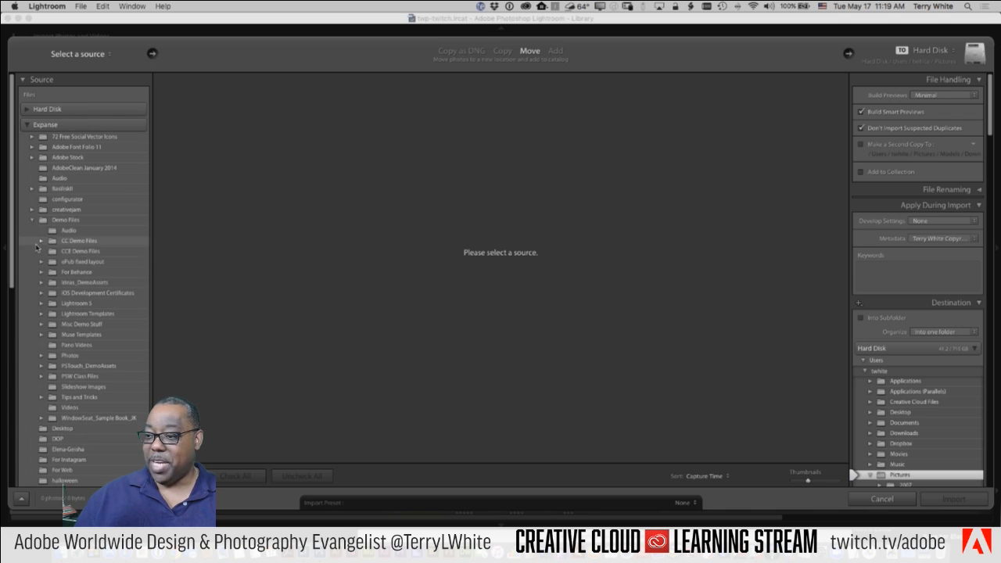
{"action": "left_click", "coordinate": [41, 241]}
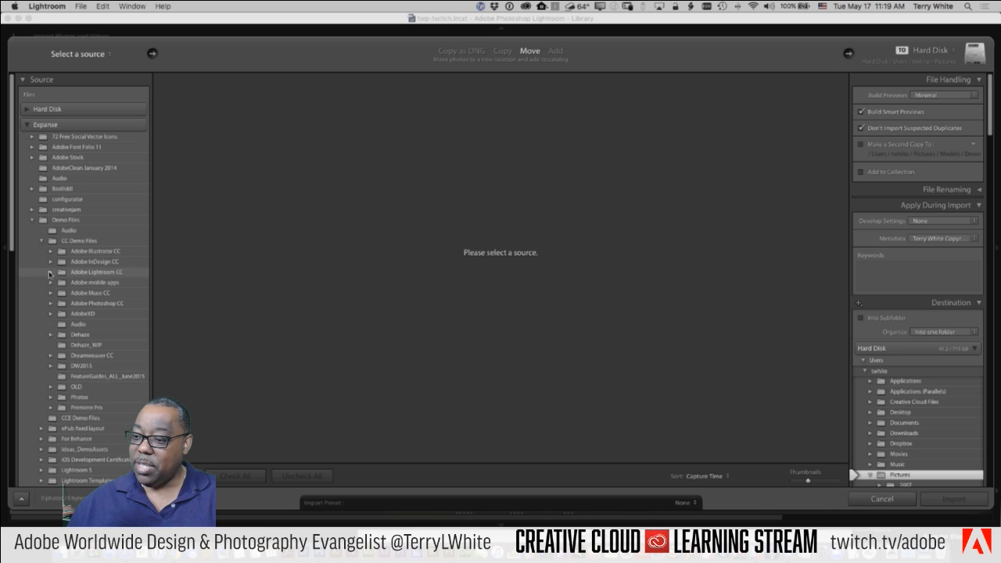
Look through the Adobe Lightroom CC and Adobe Photoshop CC demo folders for sample photos to import
{"action": "left_click", "coordinate": [50, 272]}
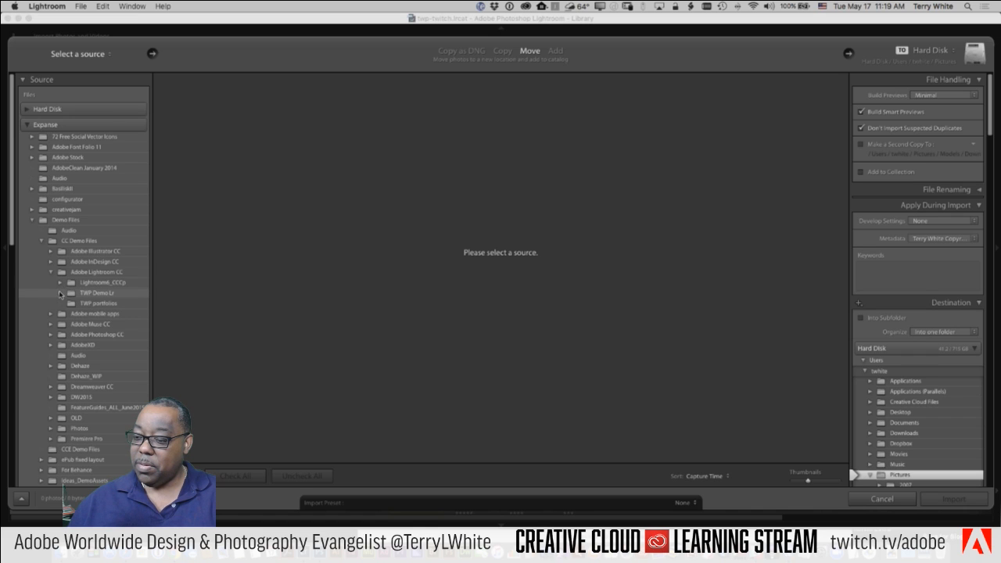
{"action": "left_click", "coordinate": [61, 294]}
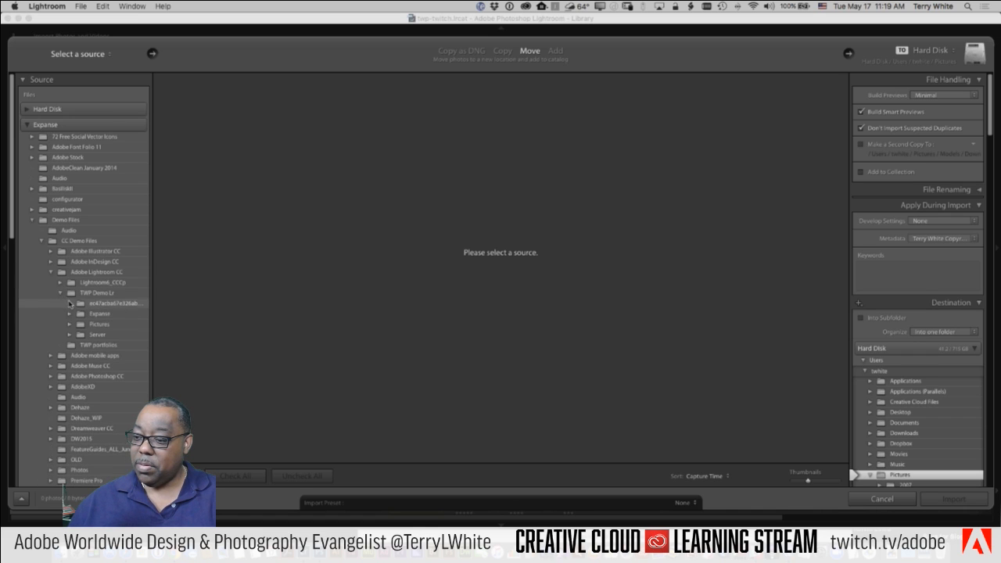
{"action": "left_click", "coordinate": [59, 283]}
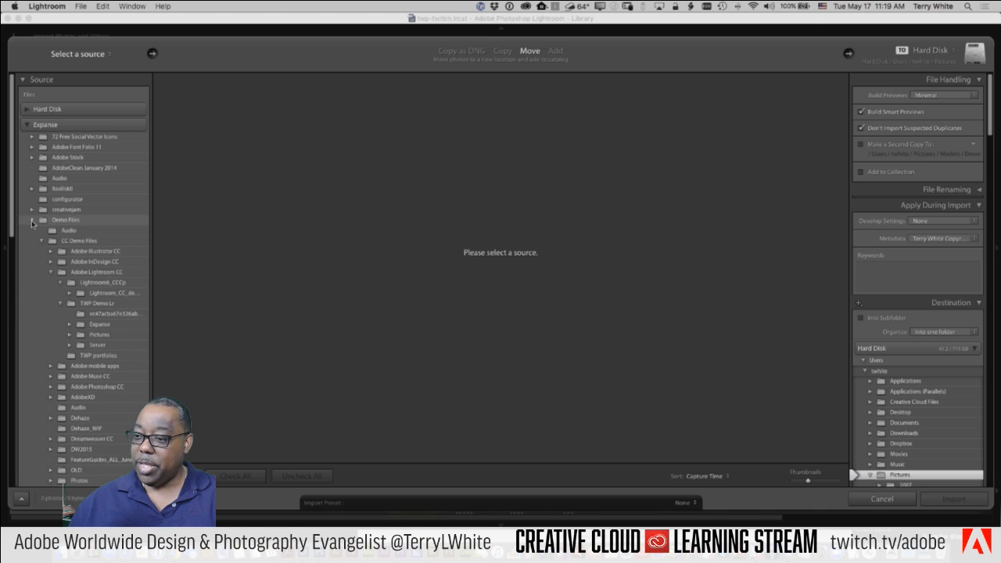
{"action": "scroll", "coordinate": [66, 368], "scroll_direction": "down", "scroll_amount": 5}
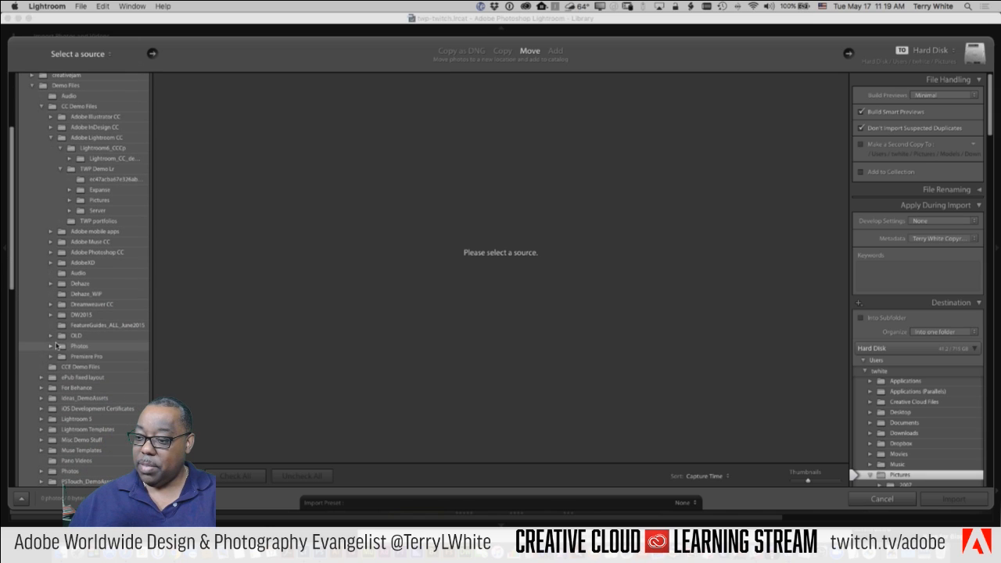
{"action": "left_click", "coordinate": [51, 252]}
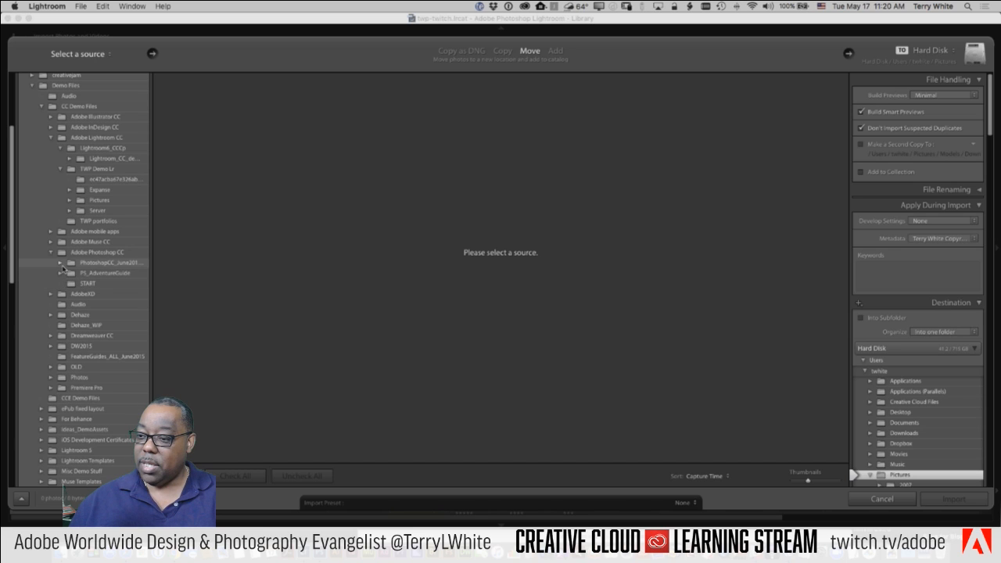
{"action": "left_click", "coordinate": [61, 263]}
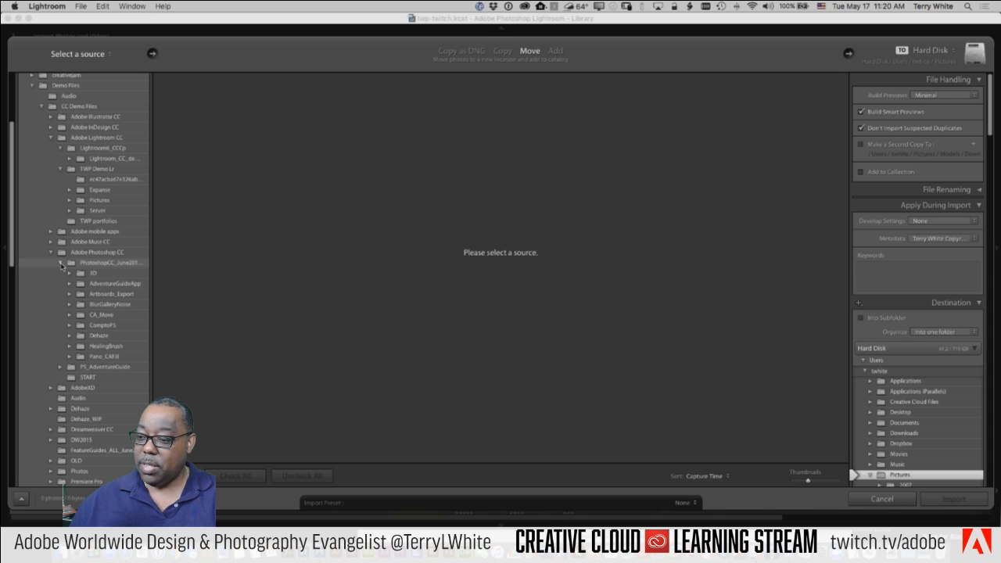
{"action": "scroll", "coordinate": [63, 313], "scroll_direction": "down", "scroll_amount": 2}
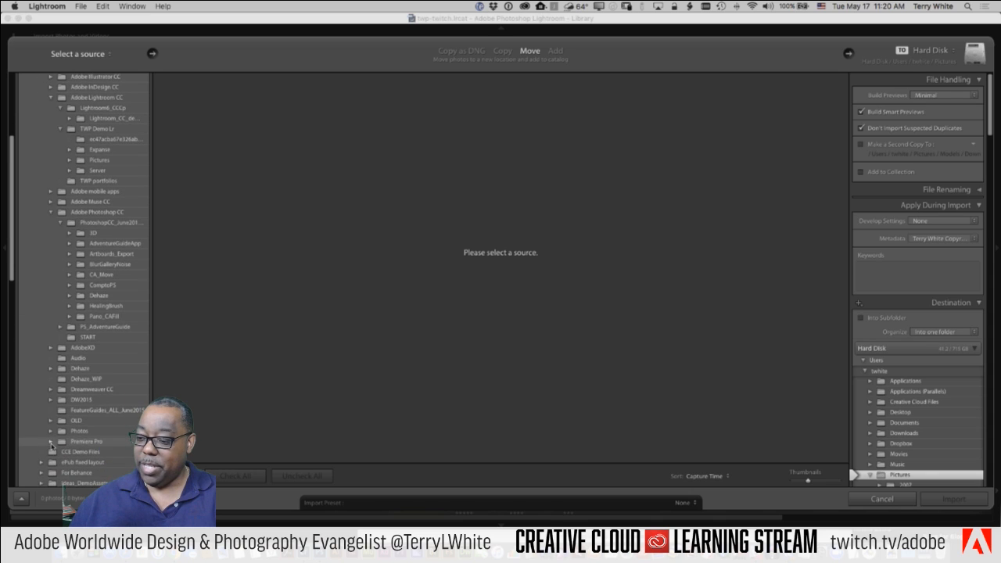
Import all photos from the ACR 8 Features folder under OLD > 2013 using Add, leaving the files in their current location
{"action": "left_click", "coordinate": [50, 423]}
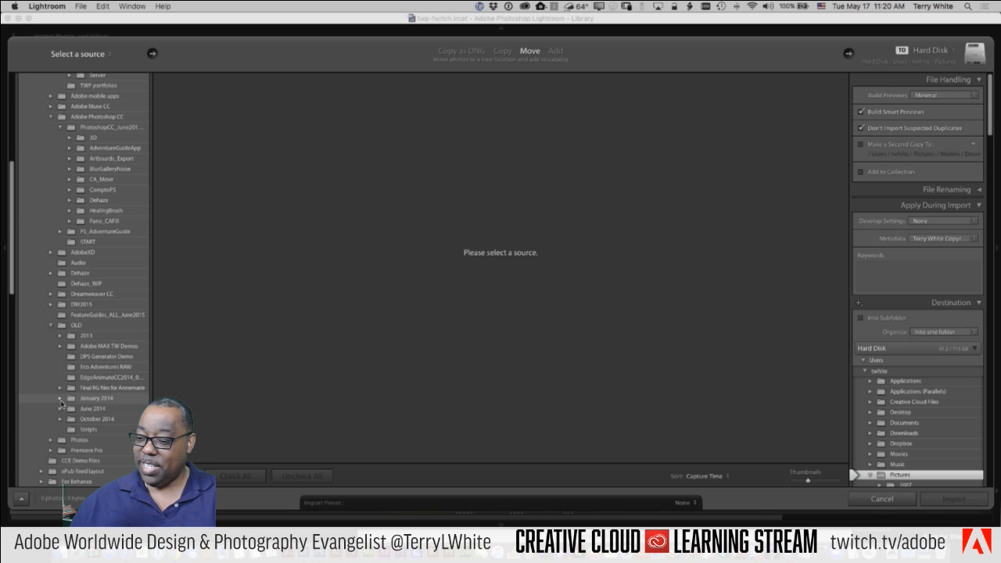
{"action": "left_click", "coordinate": [60, 335]}
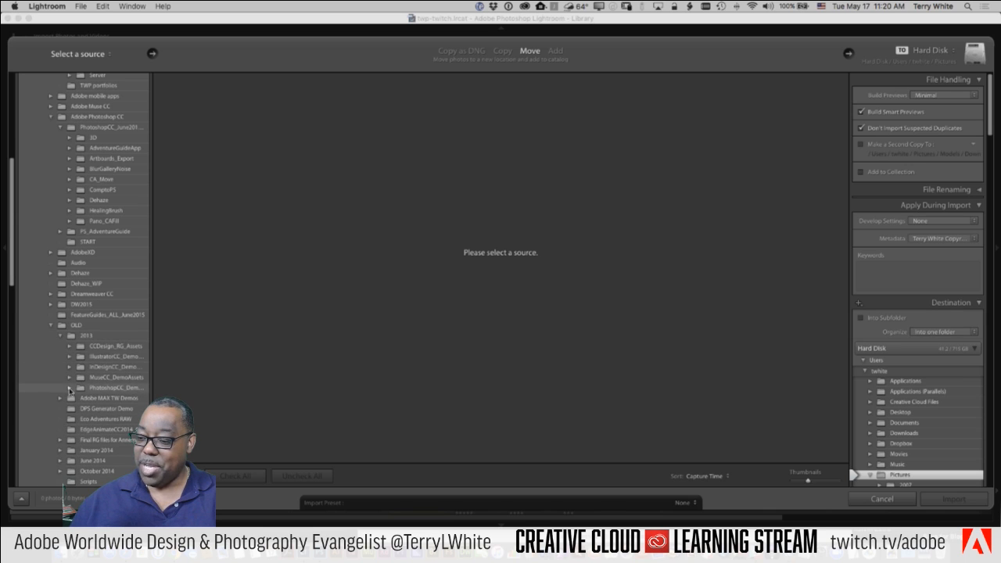
{"action": "left_click", "coordinate": [70, 387]}
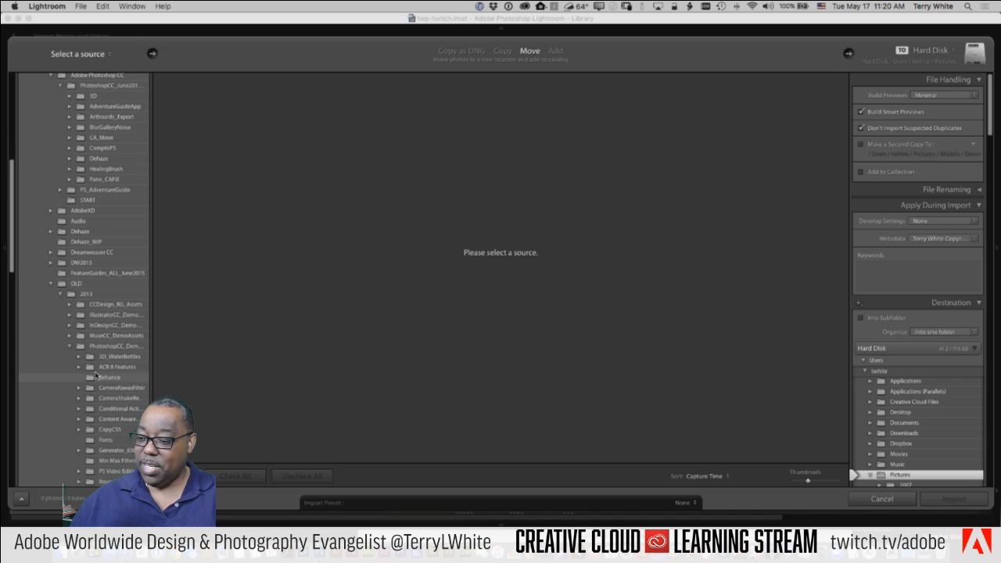
{"action": "scroll", "coordinate": [97, 376], "scroll_direction": "down", "scroll_amount": 2}
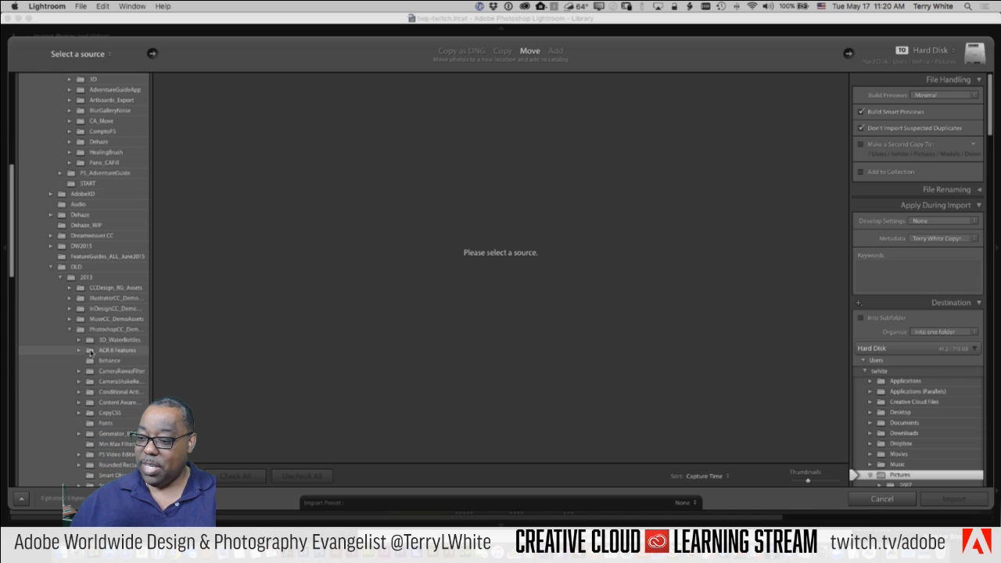
{"action": "left_click", "coordinate": [109, 351]}
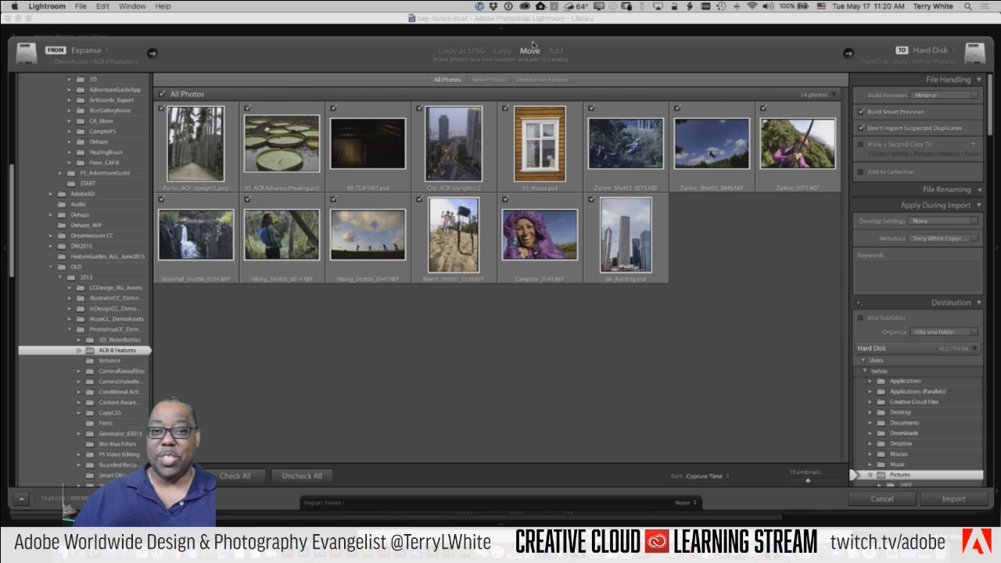
{"action": "left_click", "coordinate": [555, 50]}
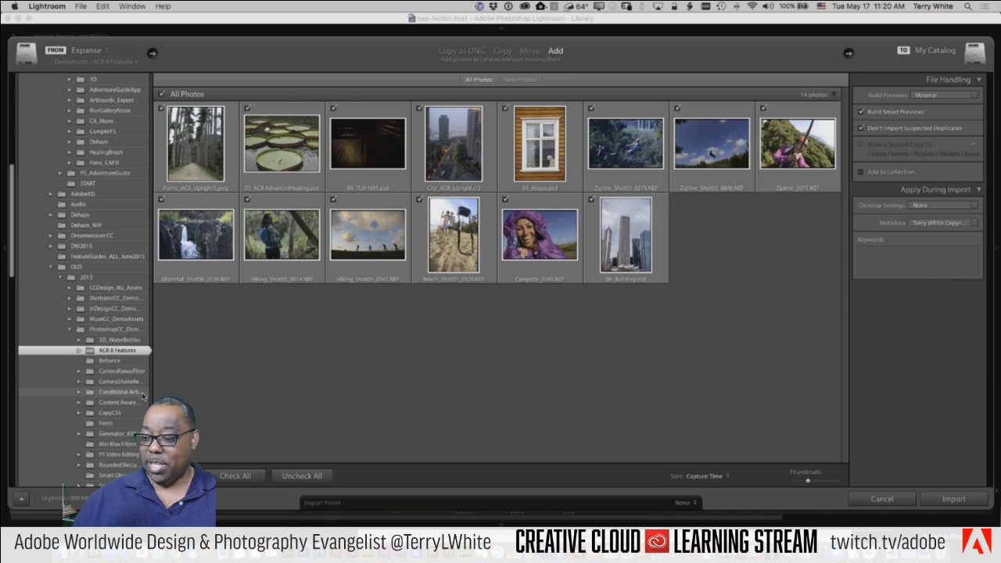
{"action": "left_click", "coordinate": [936, 503]}
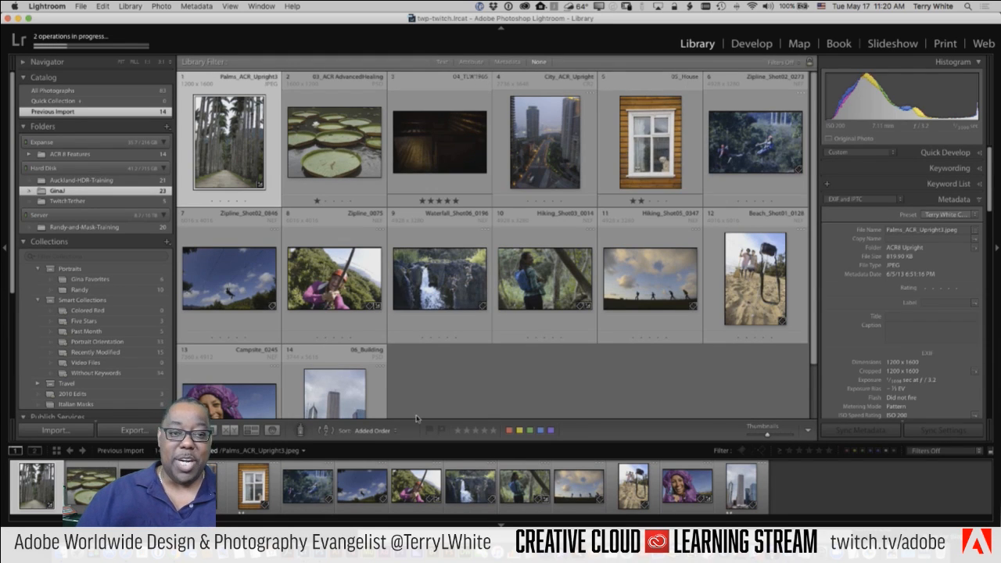
Open the imported 06_Building.psd photo in Develop and show its basic lens correction options
{"action": "left_click", "coordinate": [358, 387]}
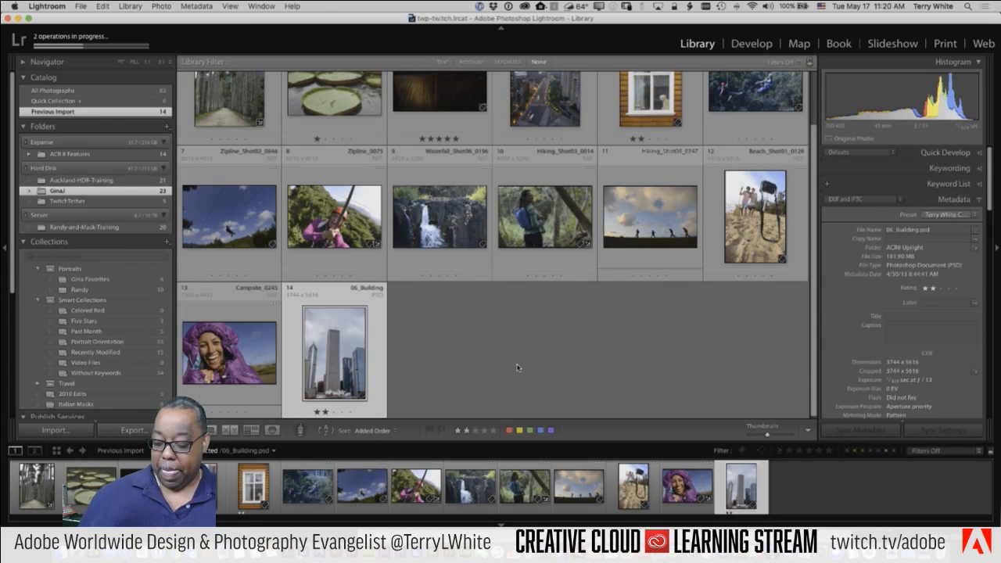
{"action": "key", "text": "d"}
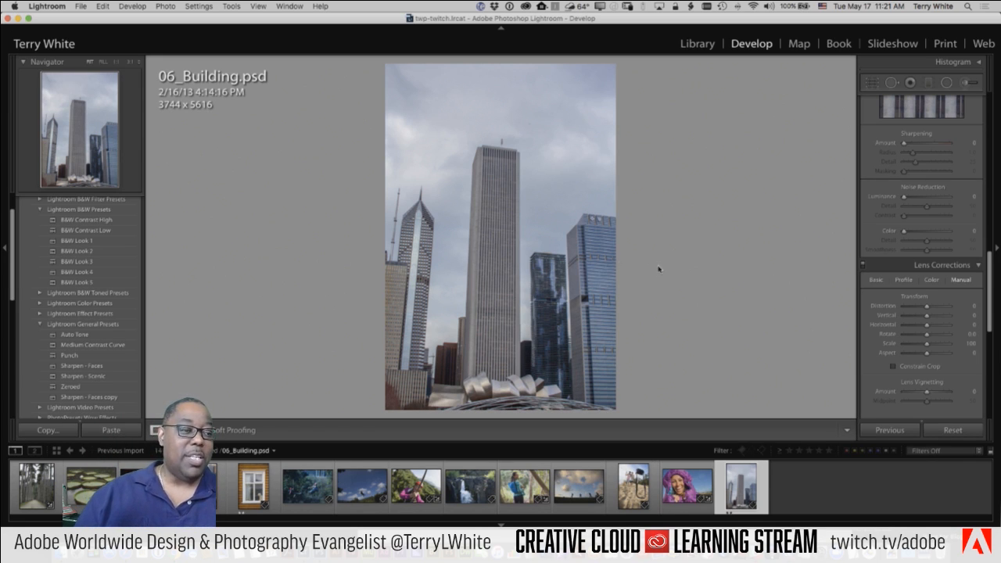
{"action": "scroll", "coordinate": [936, 293], "scroll_direction": "down", "scroll_amount": 2}
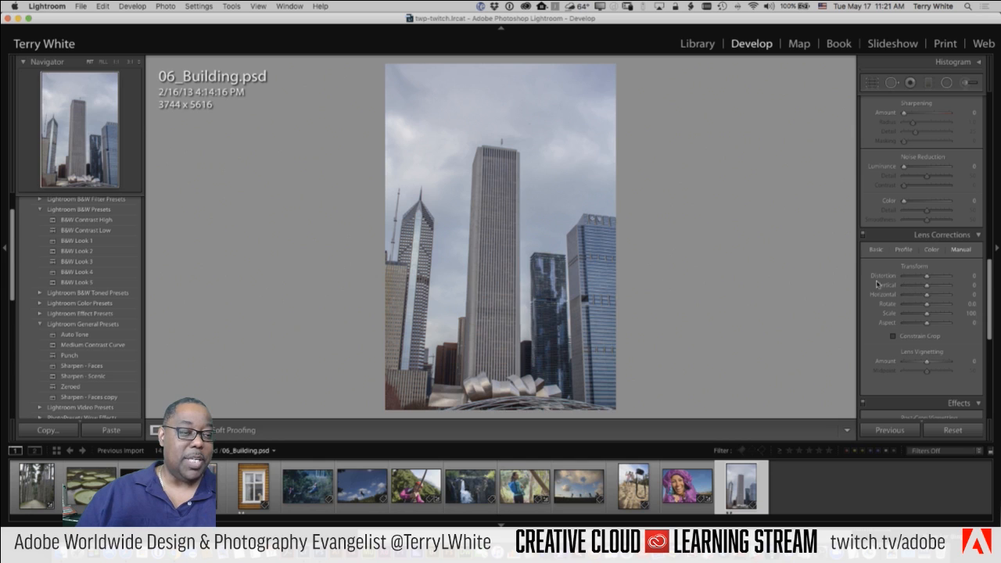
{"action": "left_click", "coordinate": [876, 249]}
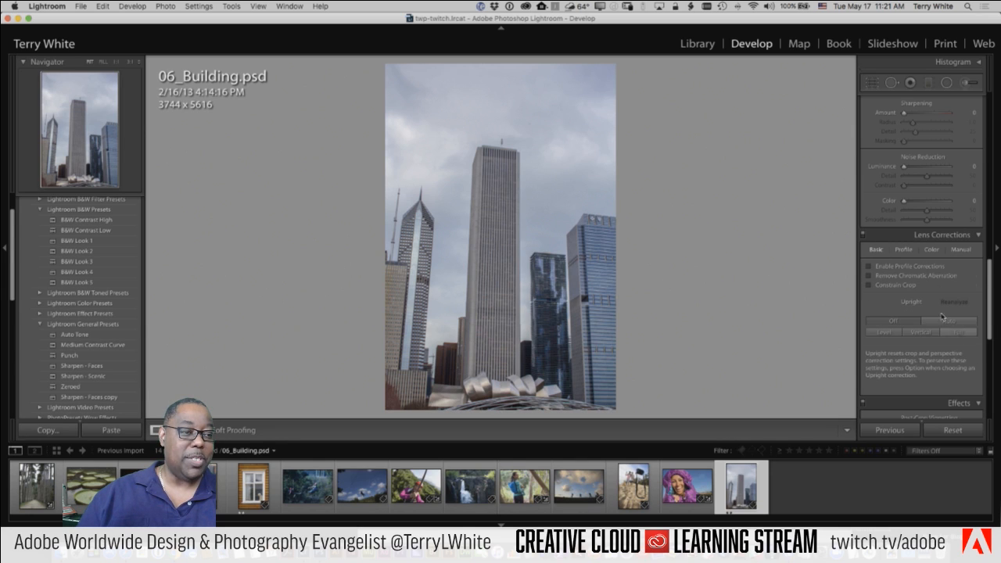
Enable profile corrections for the building photo, set the lens make to Nikon and look through its lens models
{"action": "left_click", "coordinate": [904, 250]}
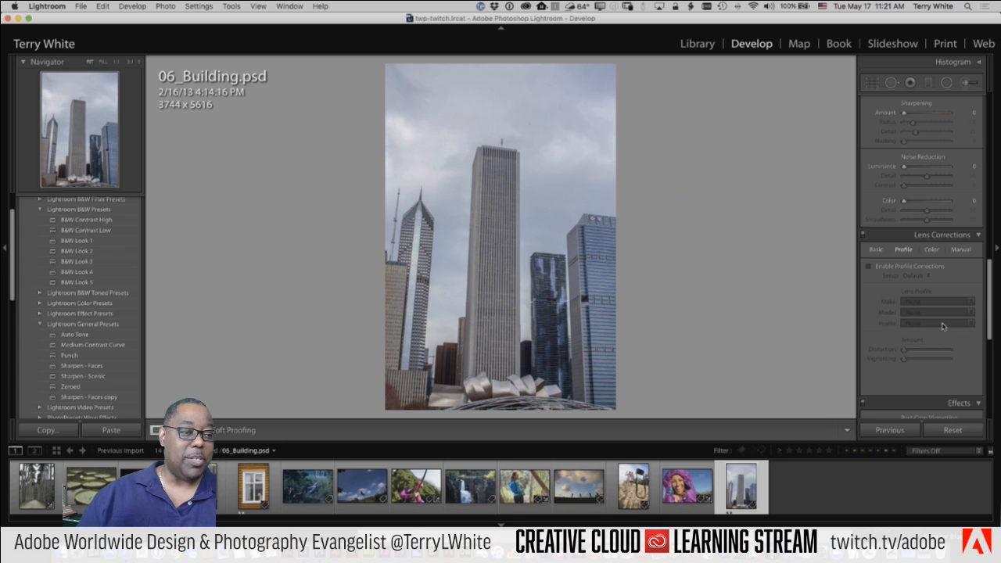
{"action": "left_click", "coordinate": [872, 268]}
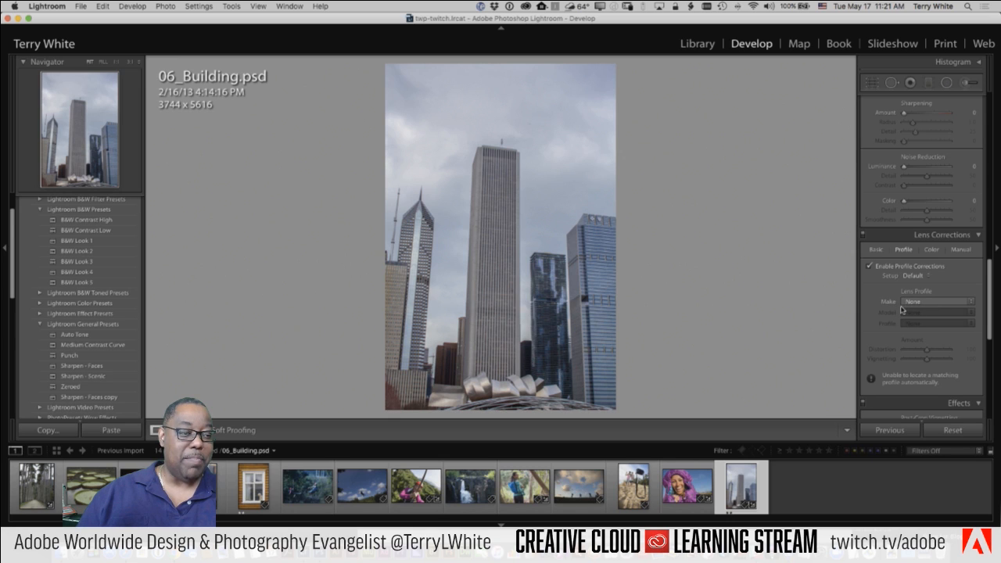
{"action": "left_click", "coordinate": [942, 304]}
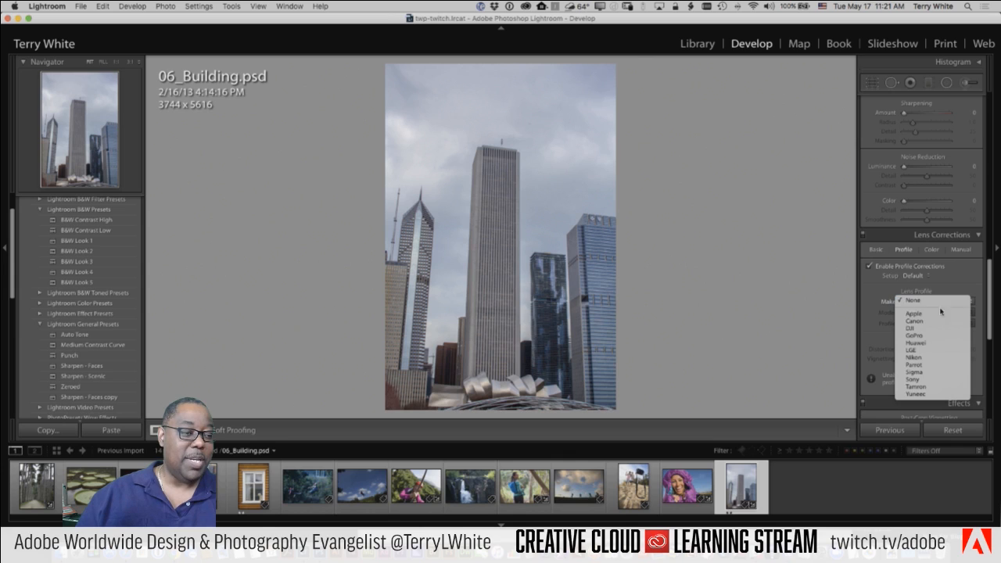
{"action": "left_click", "coordinate": [931, 359]}
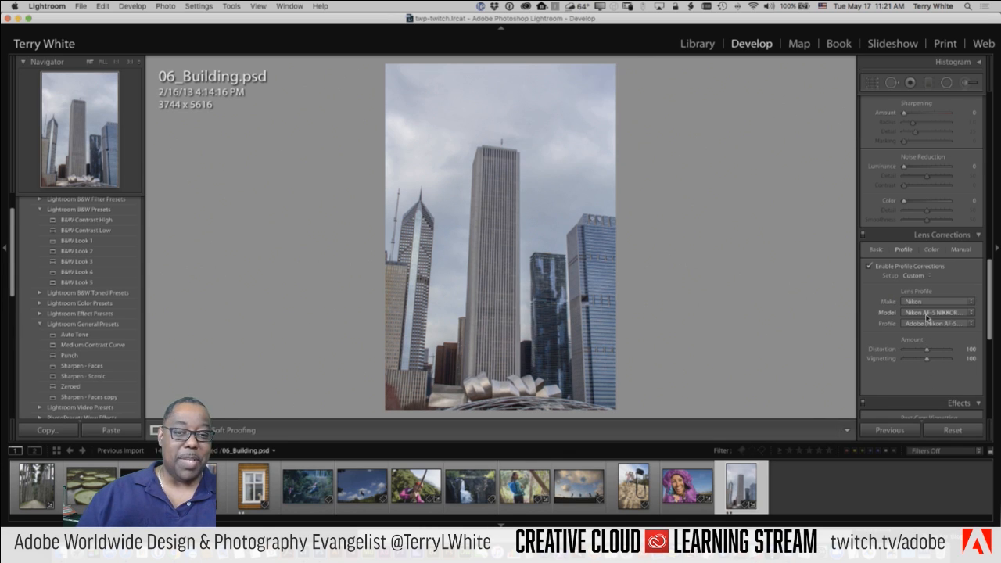
{"action": "left_click", "coordinate": [927, 314]}
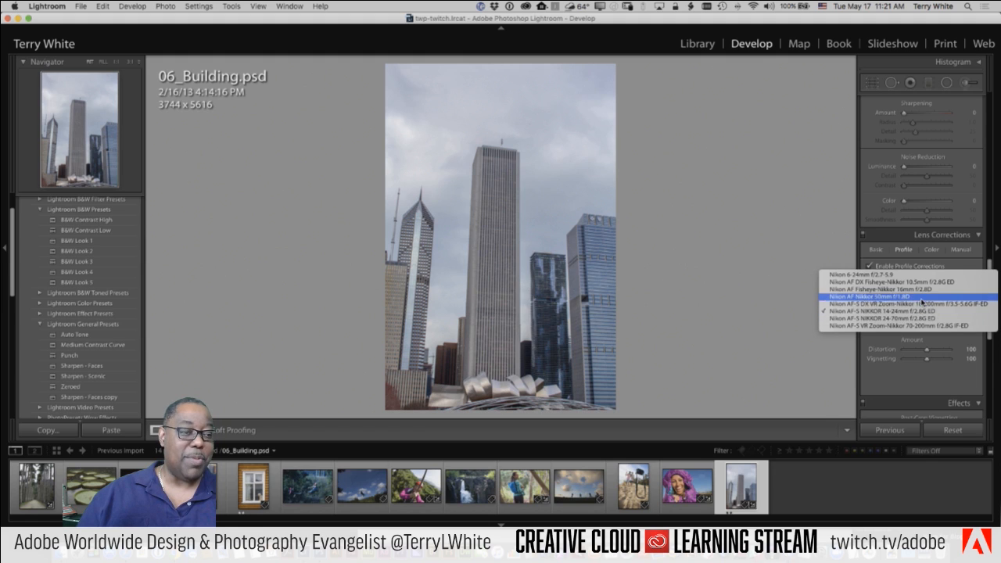
{"action": "left_click", "coordinate": [920, 378]}
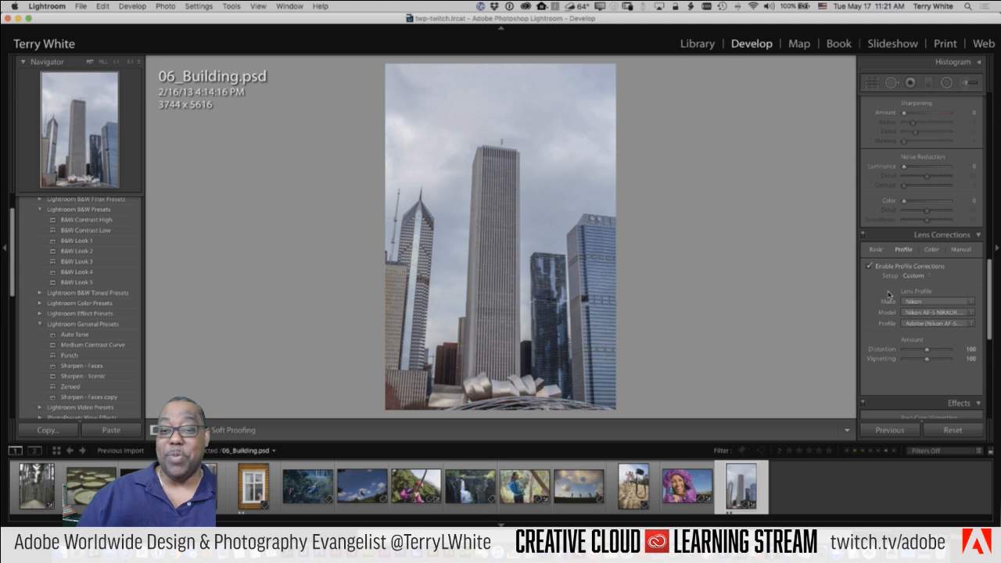
Try the Canon EF 85mm f/1.8 USM lens profile on the building photo and turn profile corrections back off
{"action": "left_click", "coordinate": [928, 305]}
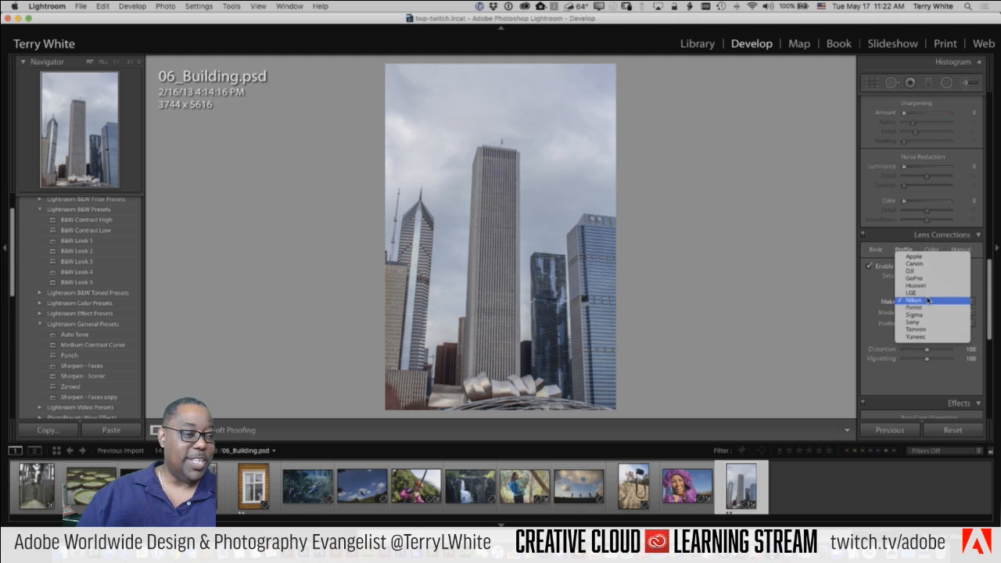
{"action": "left_click", "coordinate": [928, 264]}
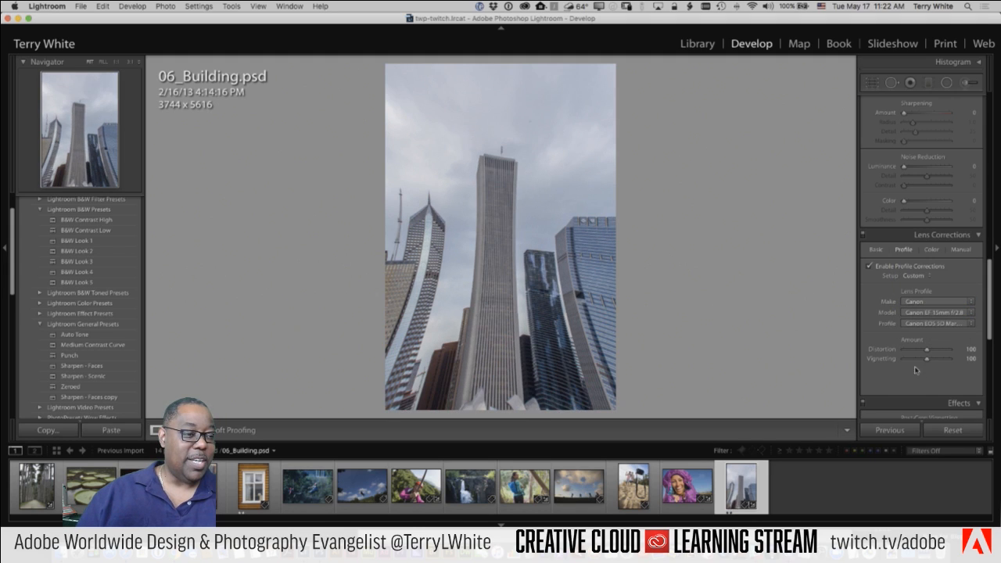
{"action": "left_click", "coordinate": [935, 314]}
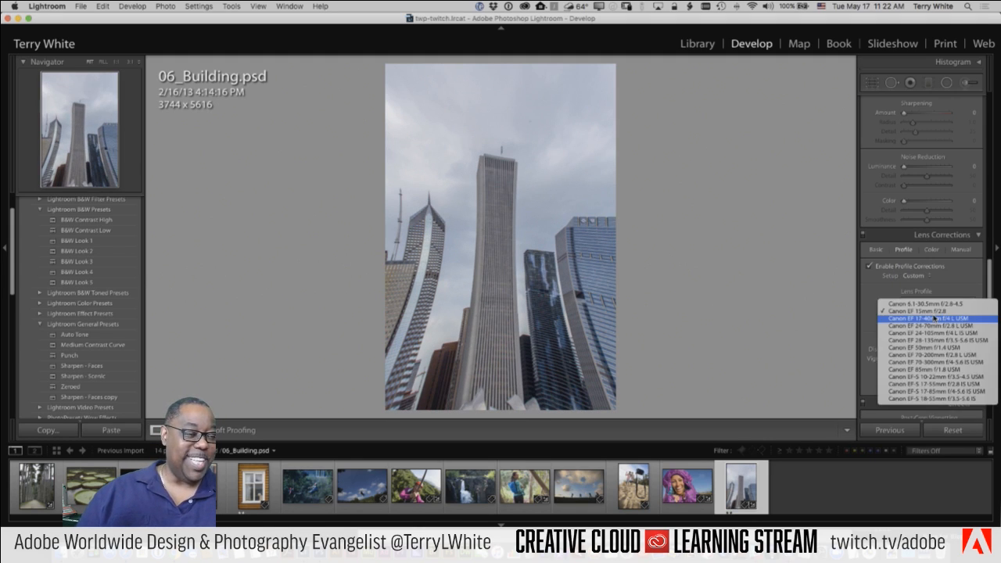
{"action": "left_click", "coordinate": [933, 370]}
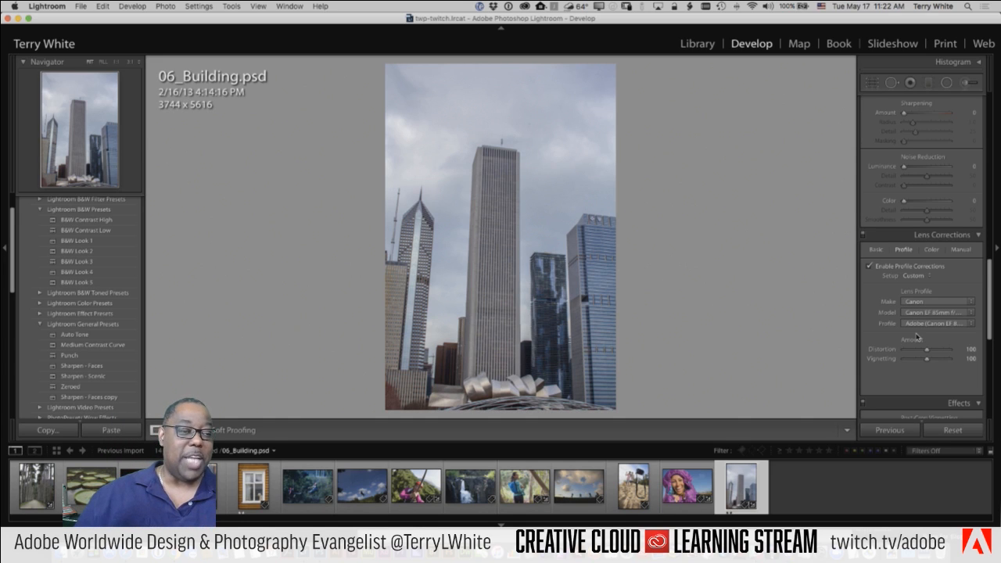
{"action": "left_click", "coordinate": [877, 270]}
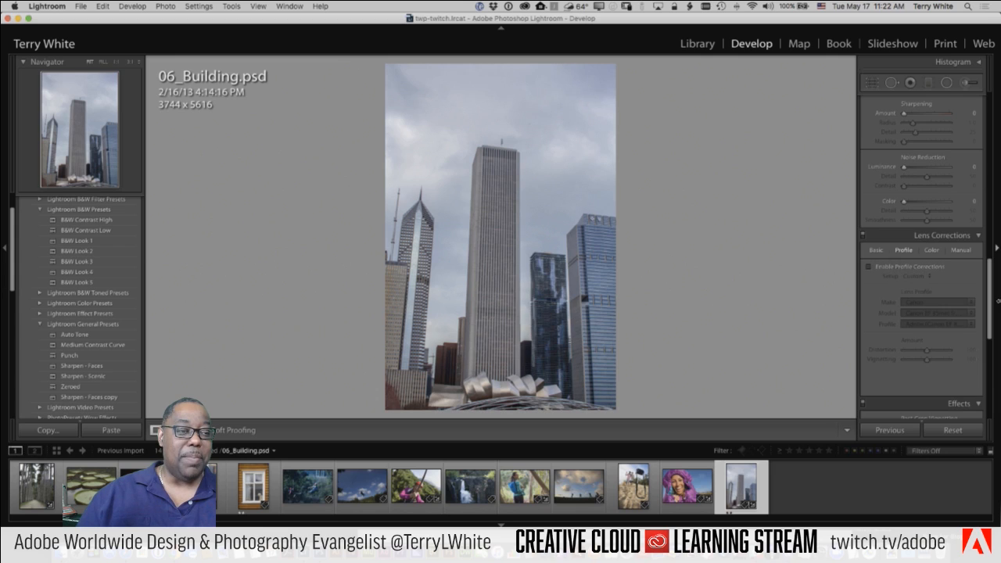
Try profile corrections on the dark interior photo 04_TLW1965.psd and switch them off again
{"action": "scroll", "coordinate": [879, 313], "scroll_direction": "up", "scroll_amount": 2}
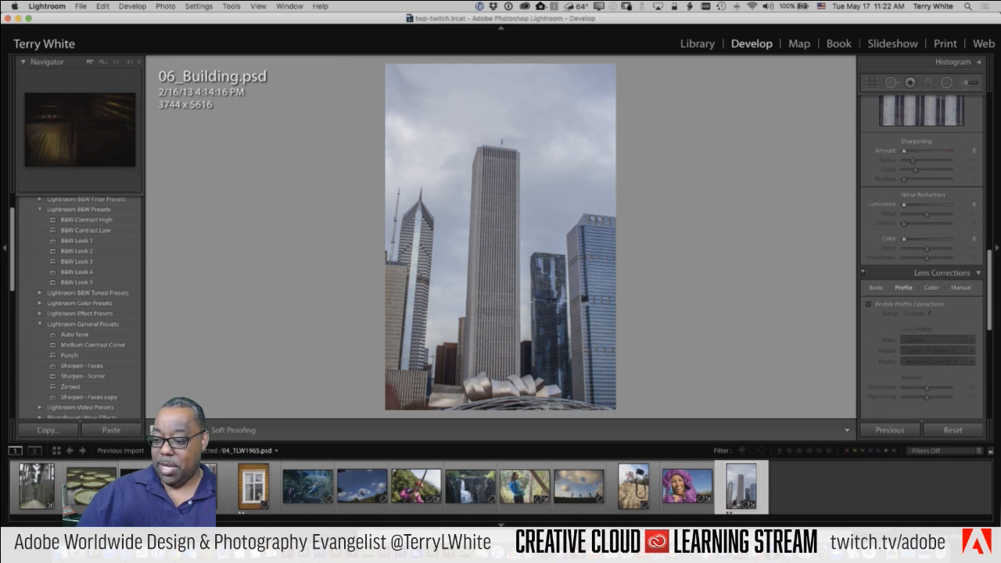
{"action": "left_click", "coordinate": [141, 485]}
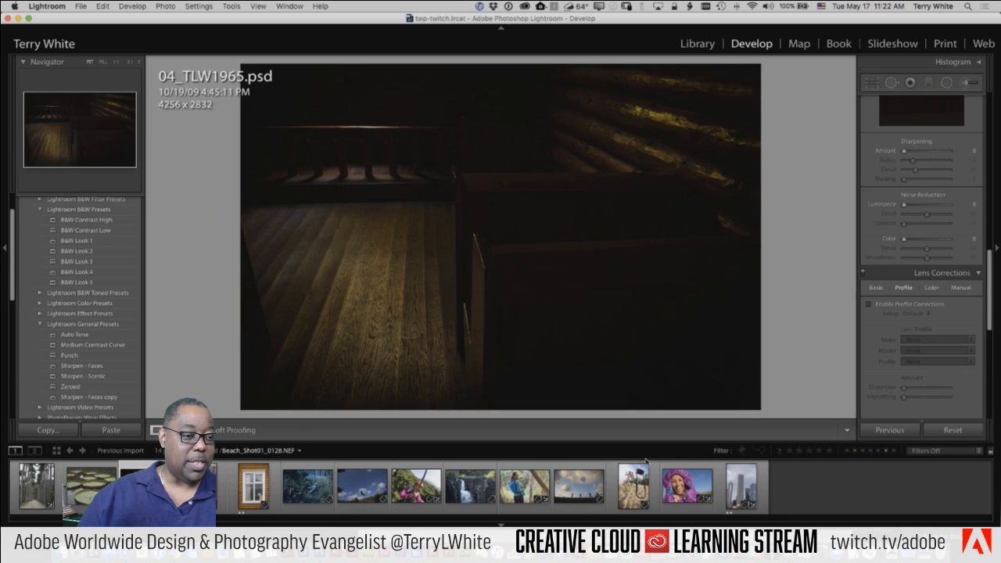
{"action": "left_click", "coordinate": [889, 306]}
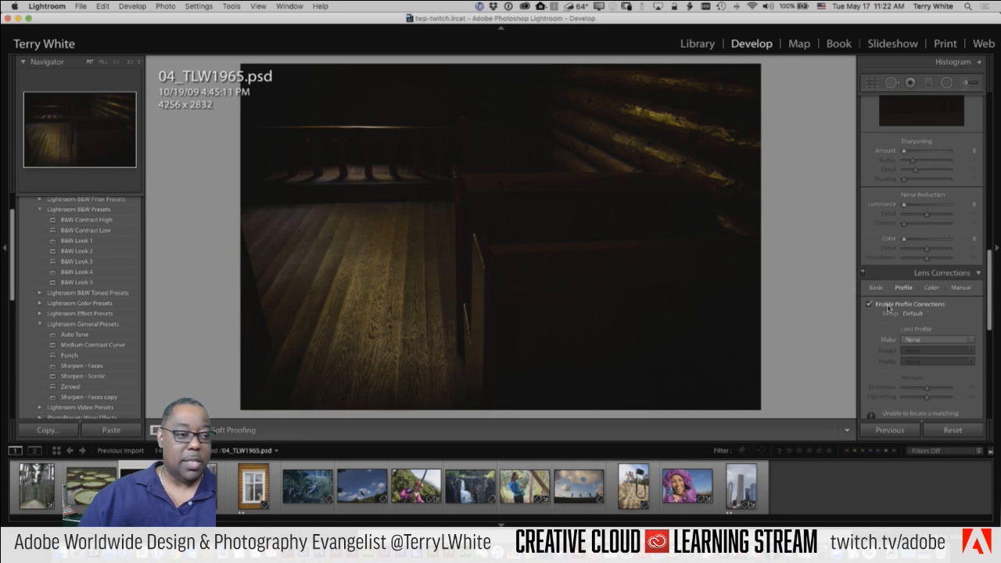
{"action": "left_click", "coordinate": [889, 306]}
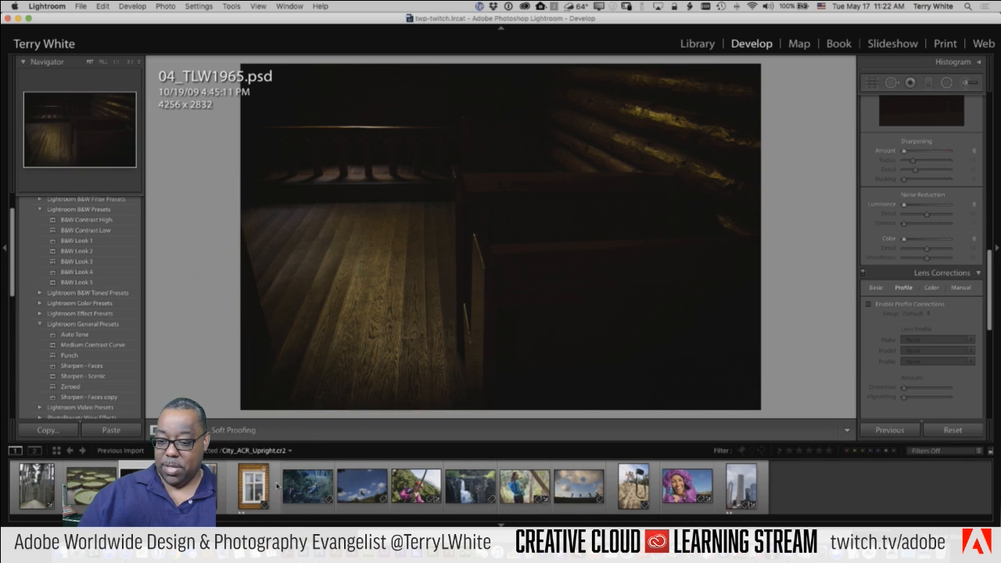
Open Zipline_Shot02_0273.NEF and enable profile corrections, switching them off and on to compare
{"action": "left_click", "coordinate": [310, 490]}
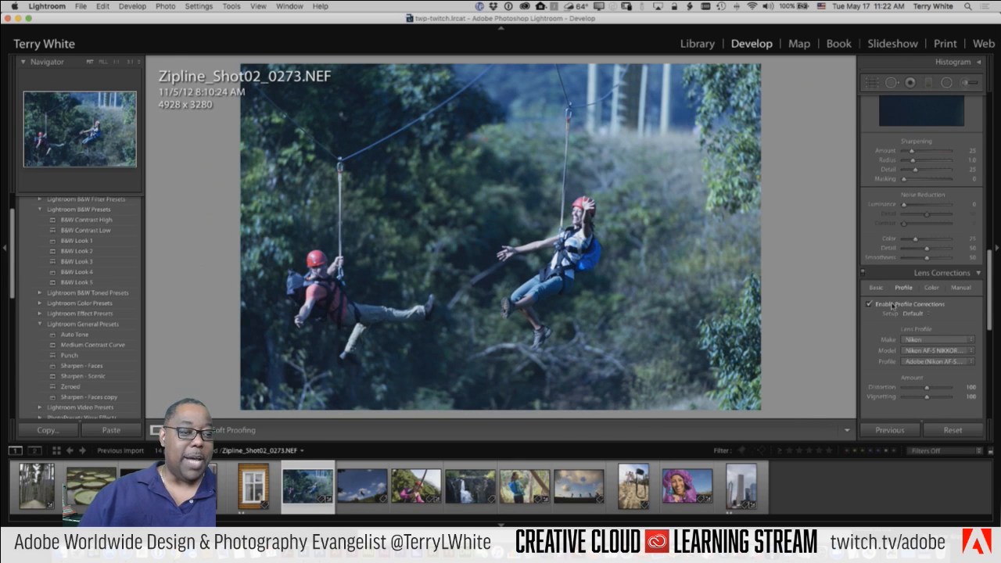
{"action": "left_click", "coordinate": [893, 305]}
{"action": "left_click", "coordinate": [893, 305]}
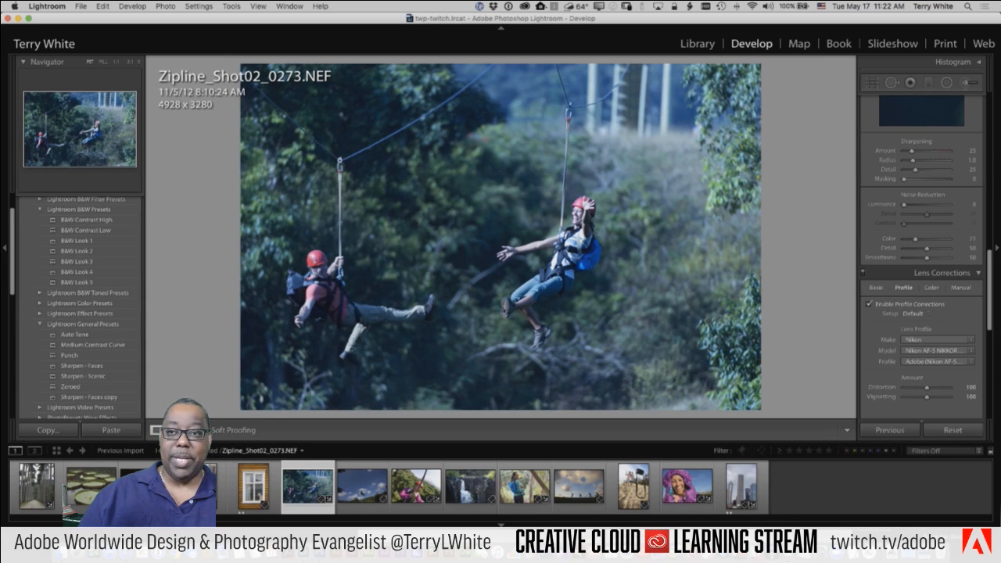
{"action": "scroll", "coordinate": [932, 304], "scroll_direction": "up", "scroll_amount": 1}
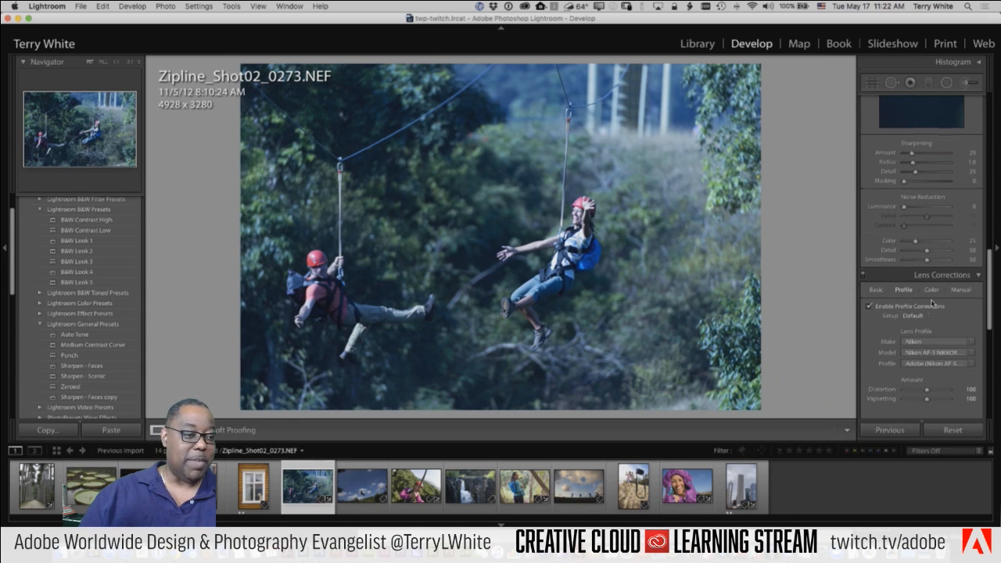
Examine the lens model and profile choices offered for the zipline photo without changing the current selection
{"action": "left_click", "coordinate": [940, 353]}
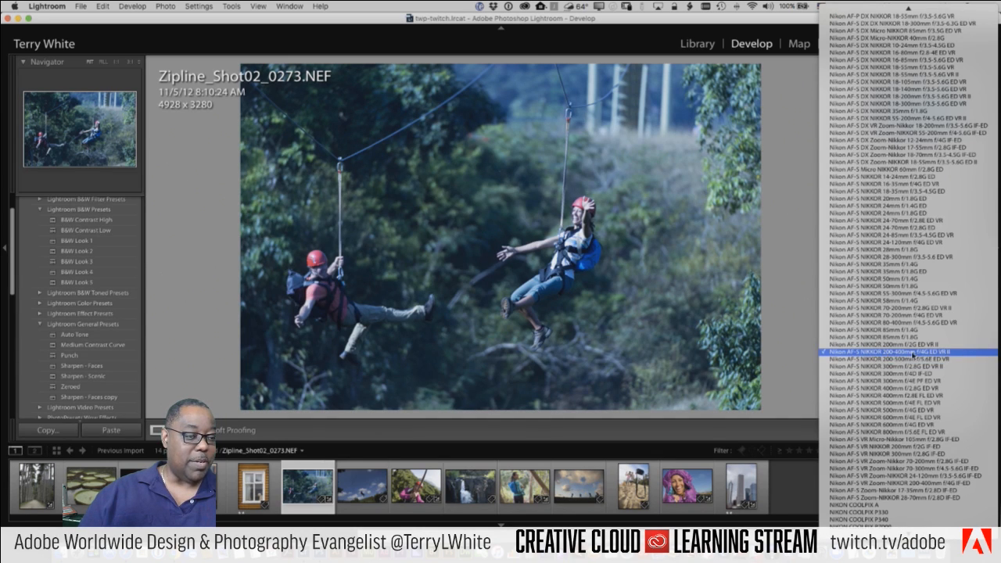
{"action": "left_click", "coordinate": [891, 354]}
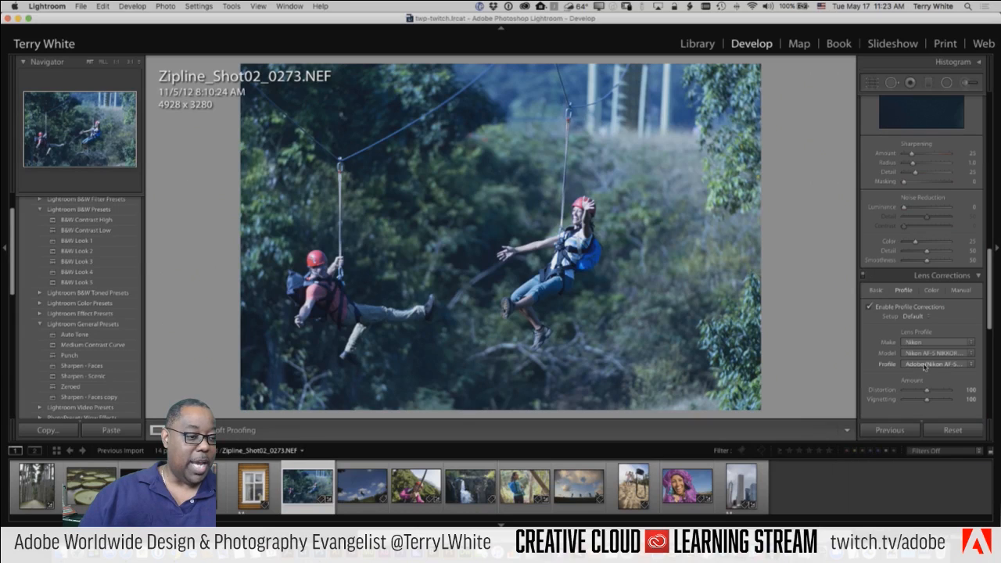
{"action": "left_click", "coordinate": [905, 366]}
{"action": "left_click", "coordinate": [784, 339]}
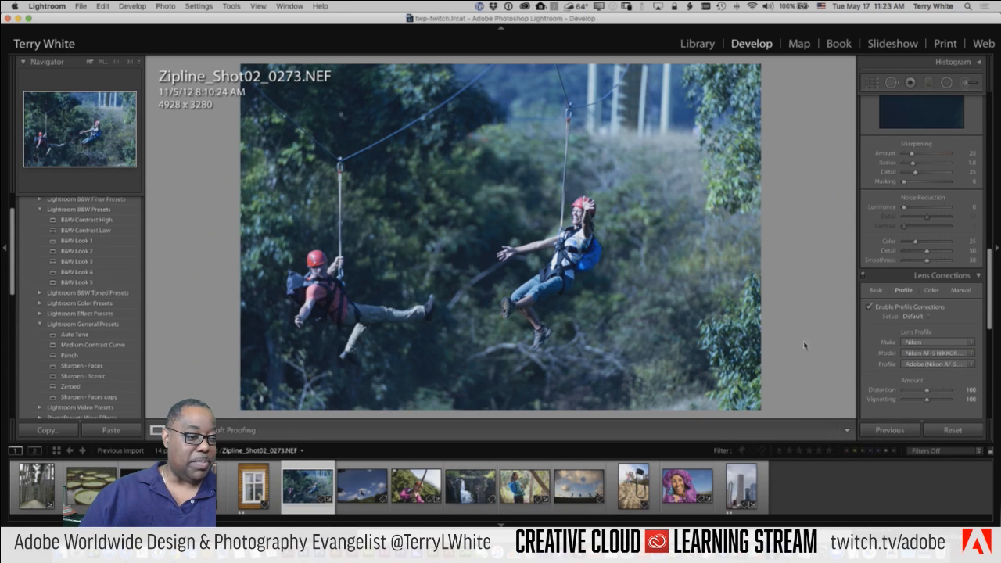
Toggle profile corrections on the zipline photo to compare distortion and vignetting, and leave them off
{"action": "left_click", "coordinate": [869, 307]}
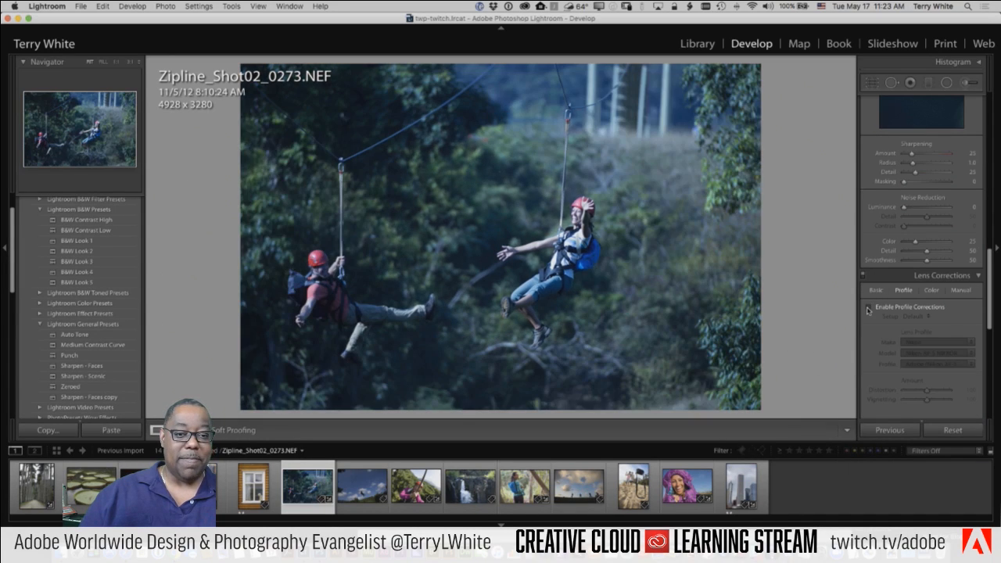
{"action": "left_click", "coordinate": [868, 308]}
{"action": "left_click", "coordinate": [868, 308]}
{"action": "left_click", "coordinate": [869, 309]}
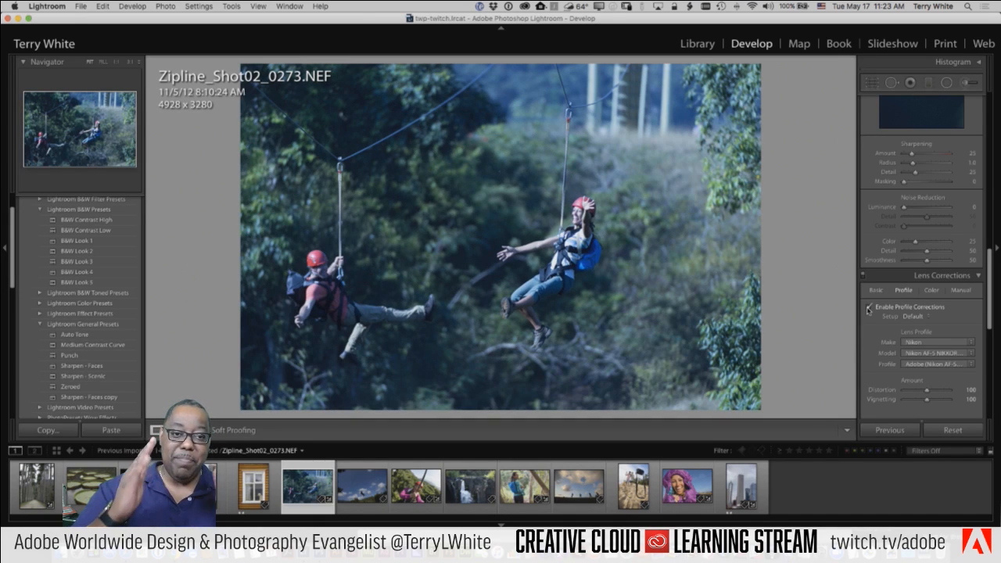
{"action": "left_click", "coordinate": [869, 308]}
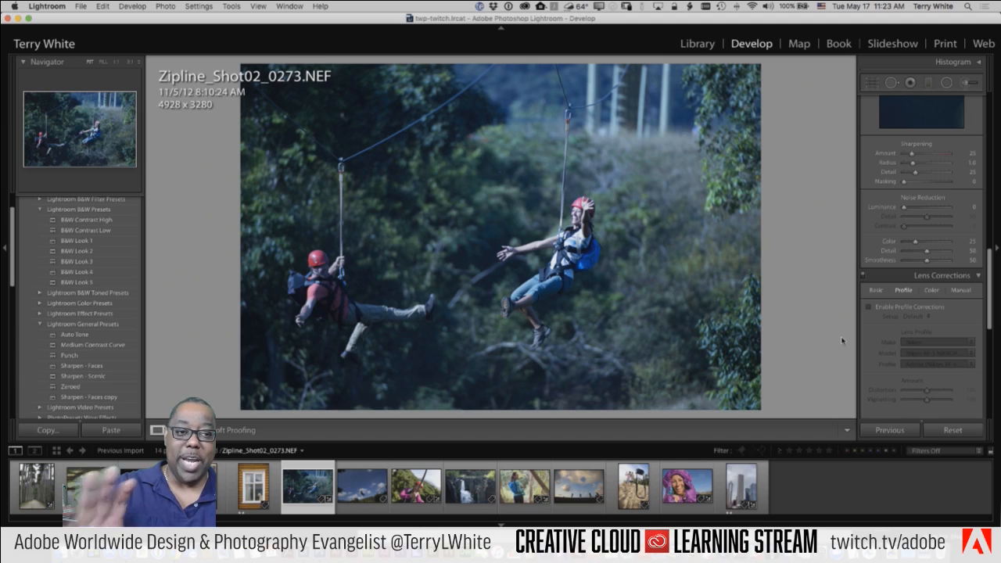
Reopen 06_Building.psd with the basic lens correction options and compare Level Upright with Upright off
{"action": "left_click", "coordinate": [874, 292]}
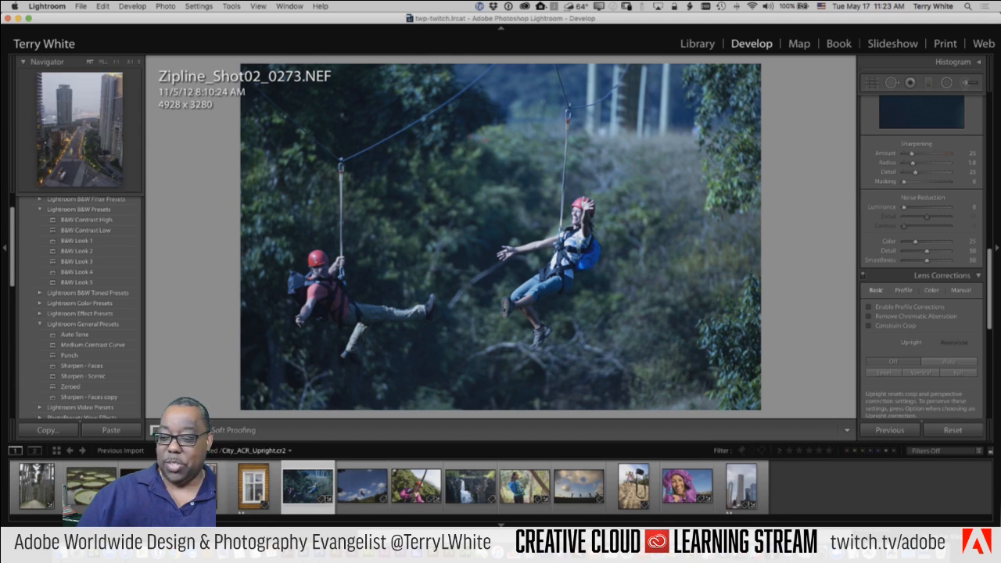
{"action": "left_click", "coordinate": [737, 486]}
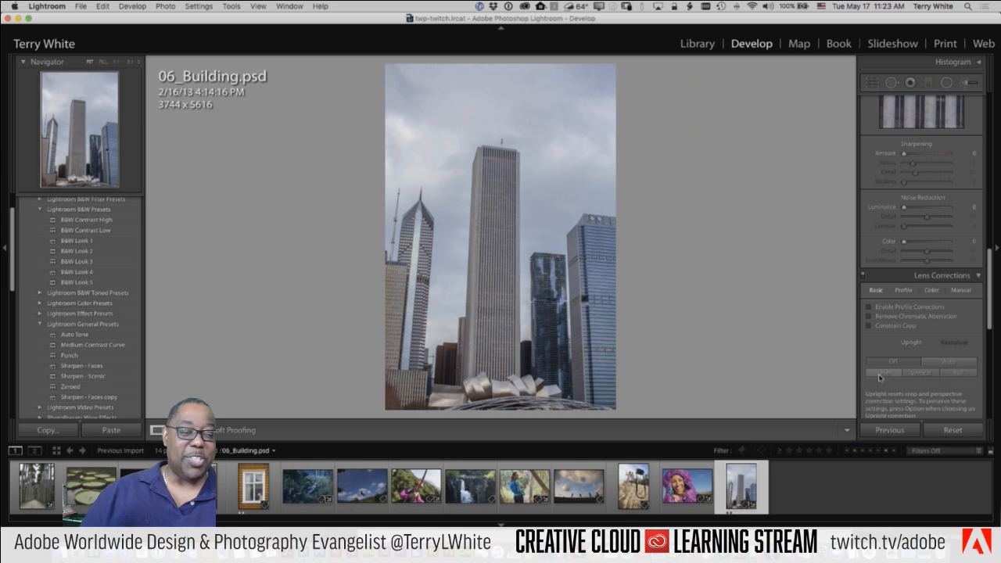
{"action": "left_click", "coordinate": [879, 377]}
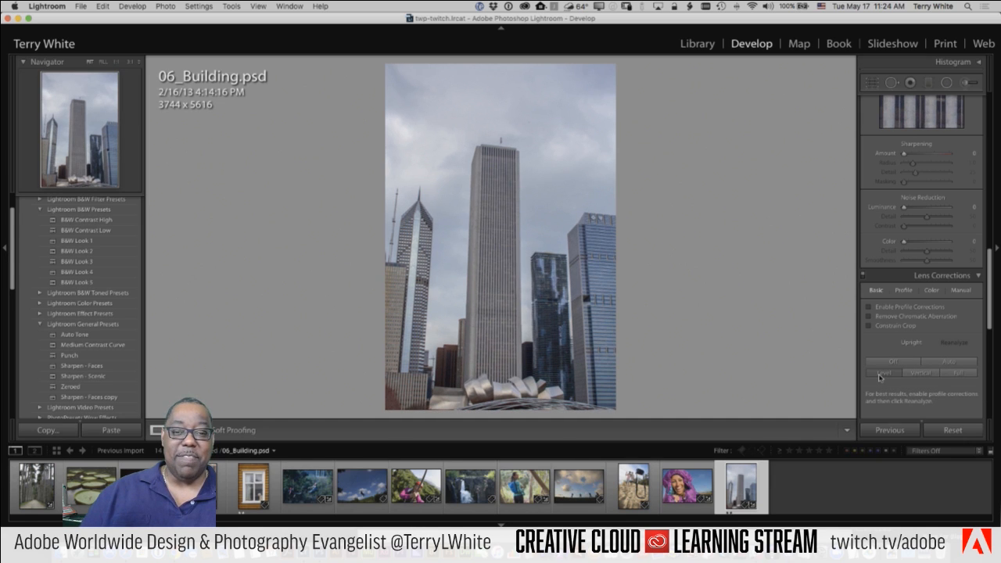
{"action": "left_click", "coordinate": [893, 363]}
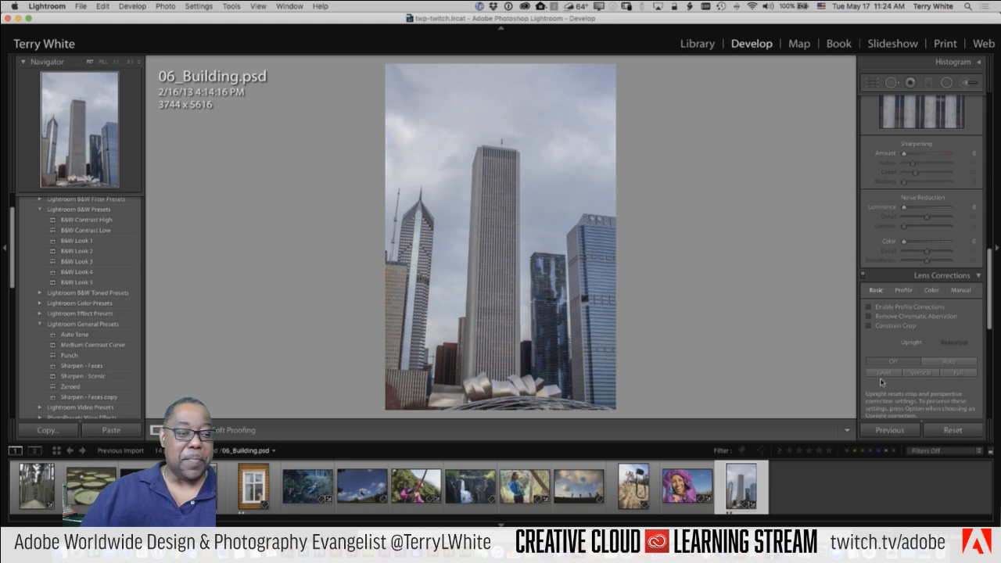
{"action": "left_click", "coordinate": [887, 376]}
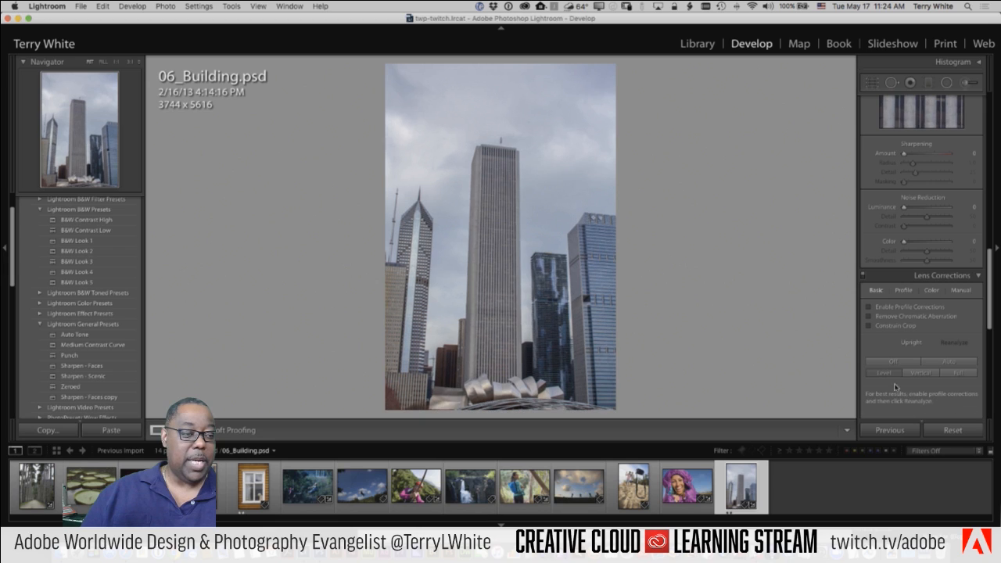
Compare the Vertical, Full and Auto Upright corrections on the building photo, keep Auto, and enable profile corrections
{"action": "left_click", "coordinate": [914, 378]}
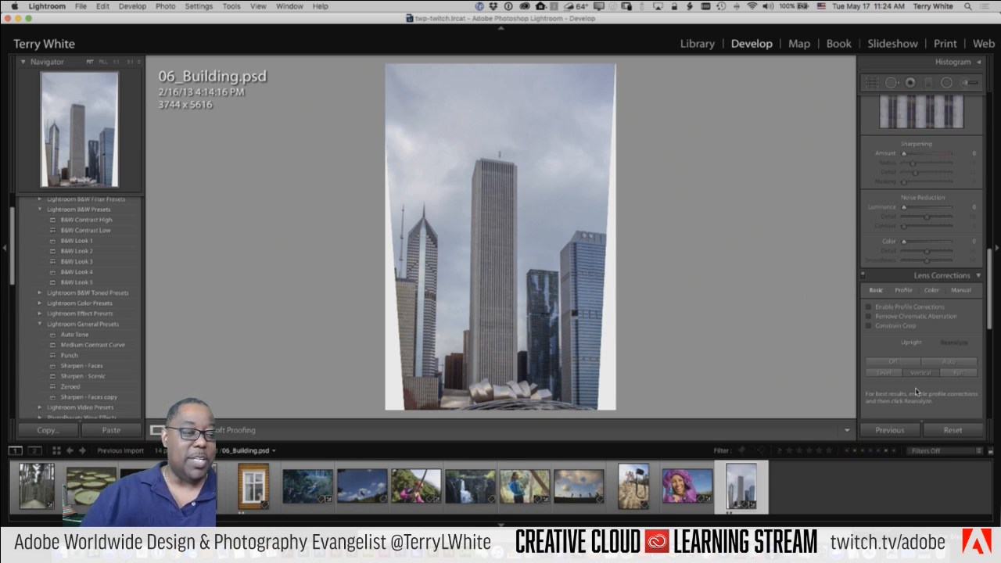
{"action": "left_click", "coordinate": [953, 430]}
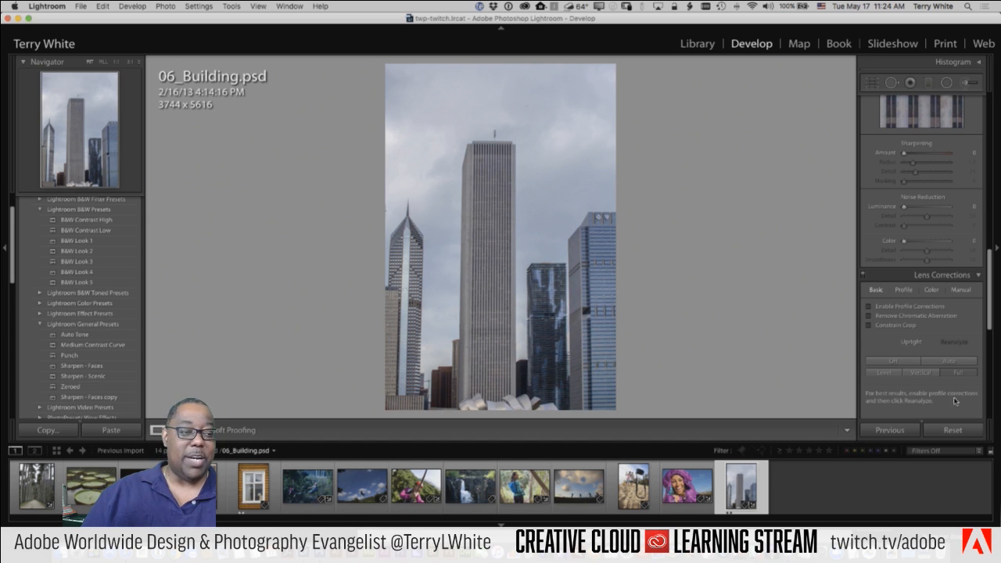
{"action": "left_click", "coordinate": [948, 361]}
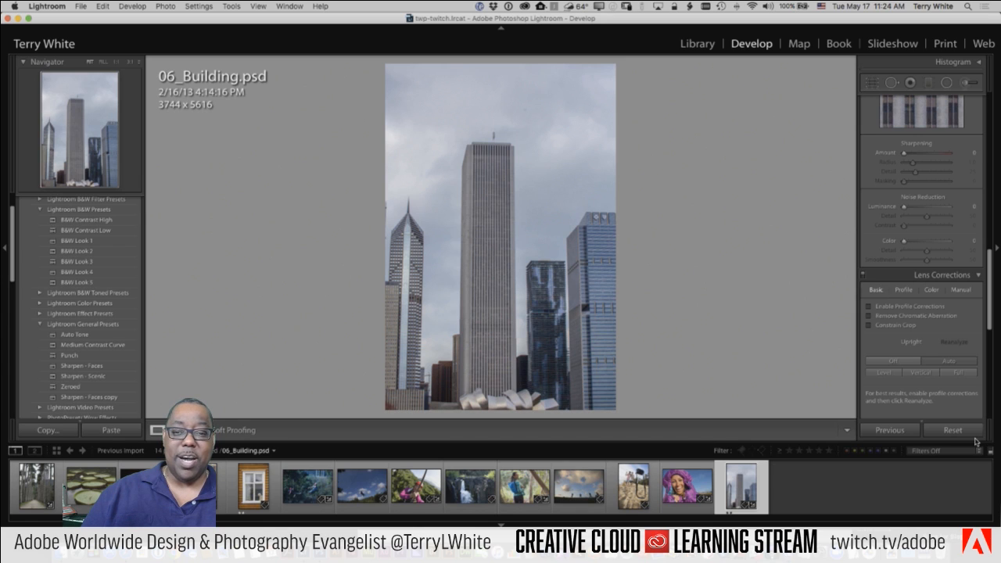
{"action": "left_click", "coordinate": [960, 373]}
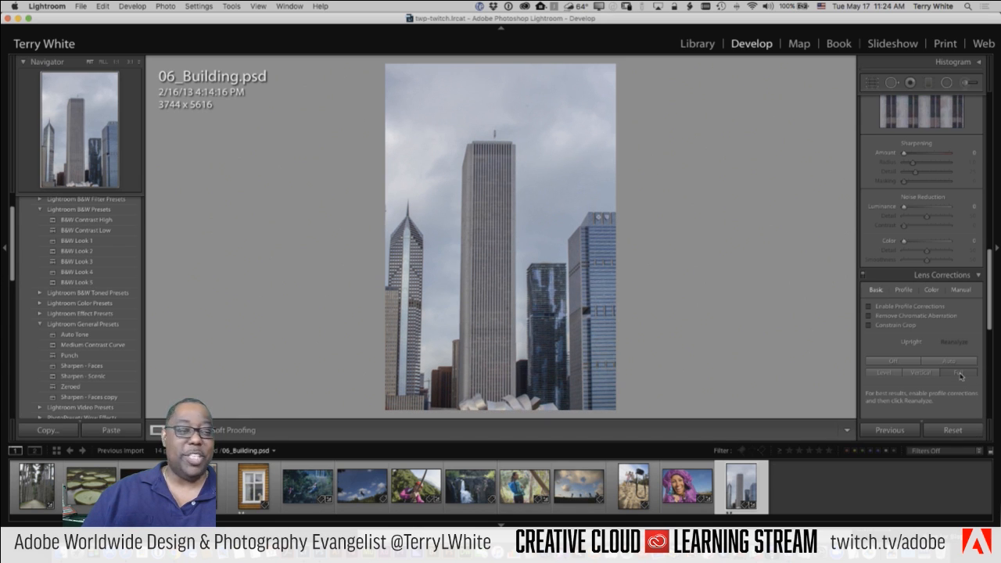
{"action": "left_click", "coordinate": [954, 364]}
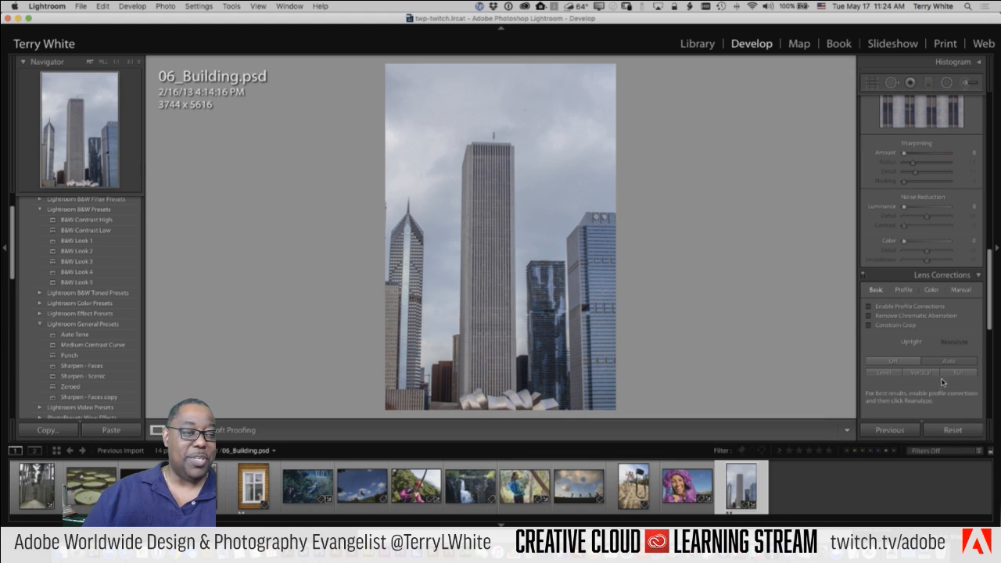
{"action": "left_click", "coordinate": [868, 306]}
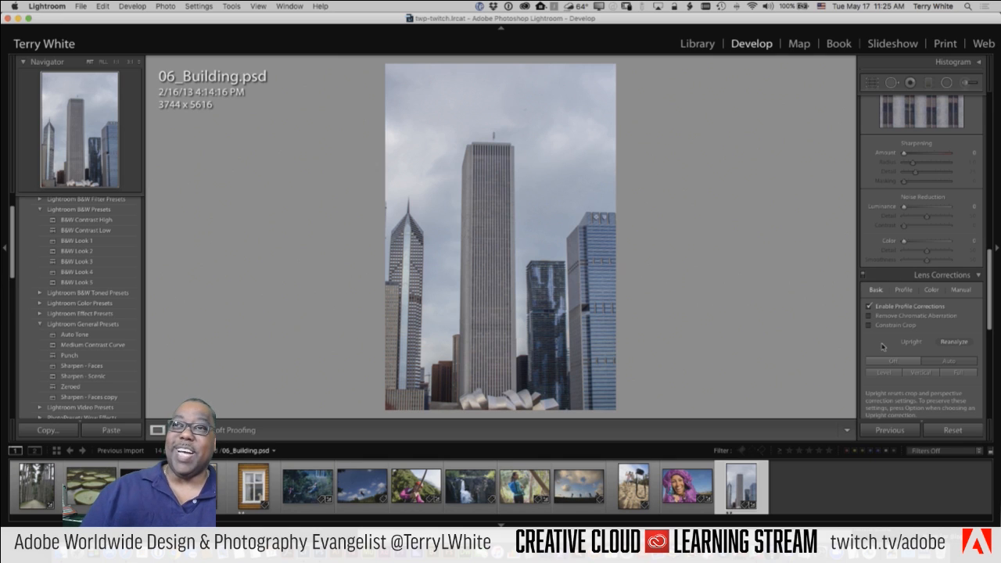
Toggle profile corrections on the building photo to compare, leave them enabled, and show the manual lens correction options
{"action": "left_click", "coordinate": [869, 307]}
{"action": "left_click", "coordinate": [869, 308]}
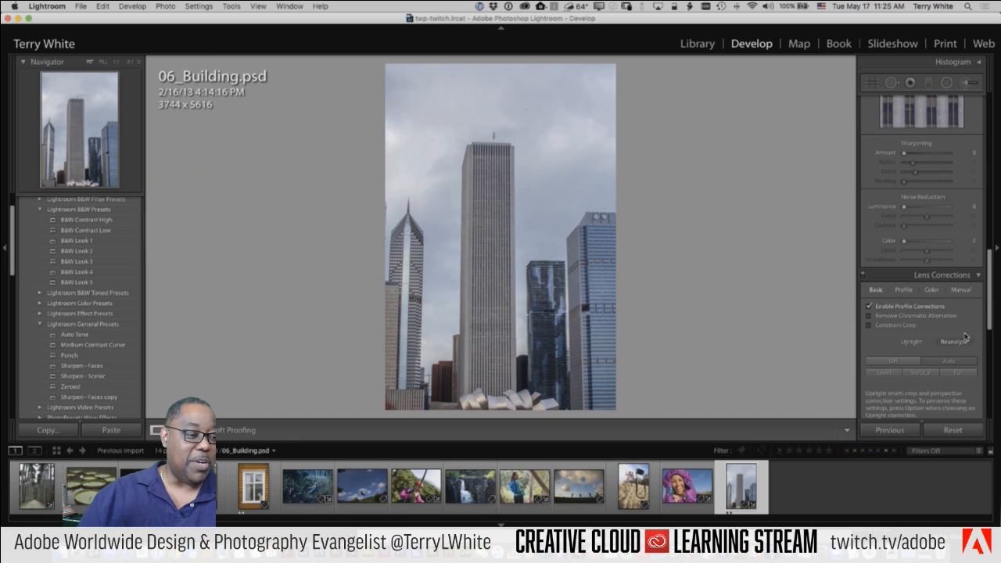
{"action": "left_click", "coordinate": [961, 289]}
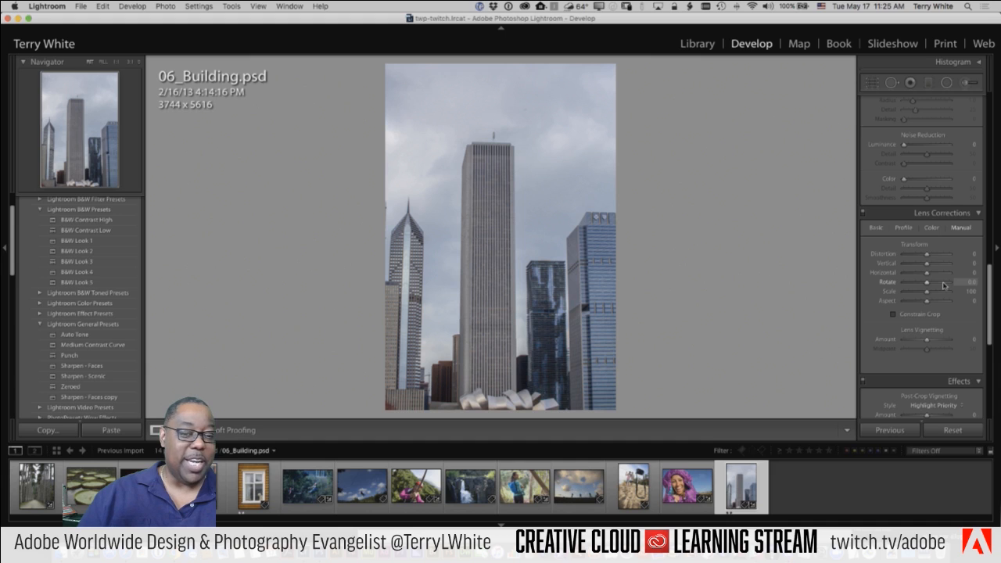
Open 05_House.psd with the basic lens correction options and try the Full Upright correction on the window photo
{"action": "left_click", "coordinate": [254, 490]}
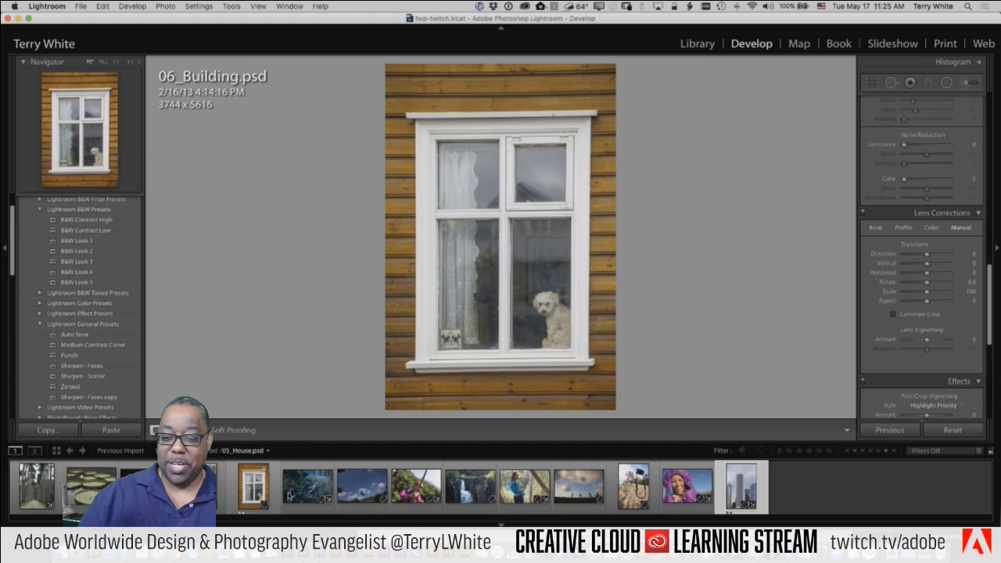
{"action": "left_click", "coordinate": [877, 227]}
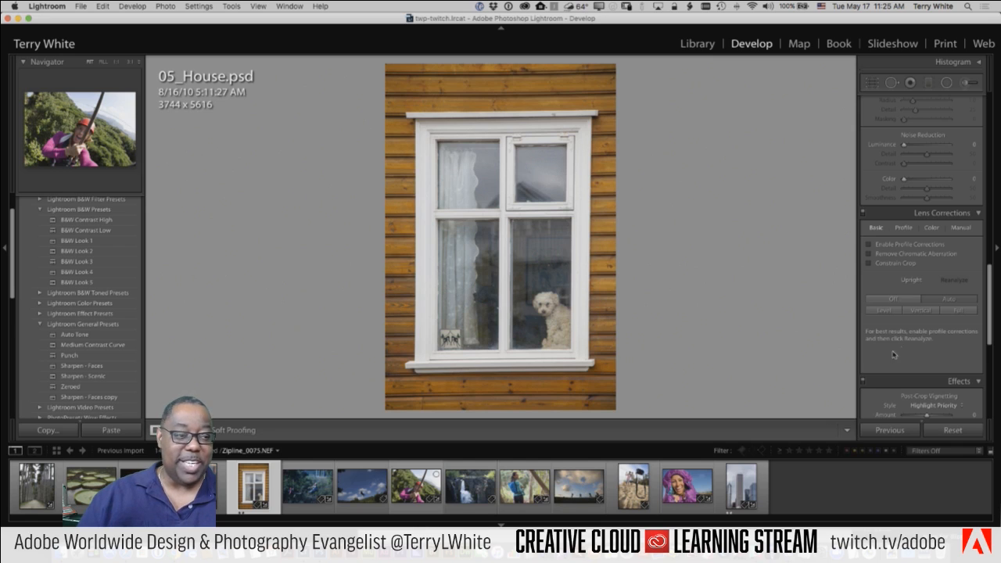
{"action": "left_click", "coordinate": [944, 311]}
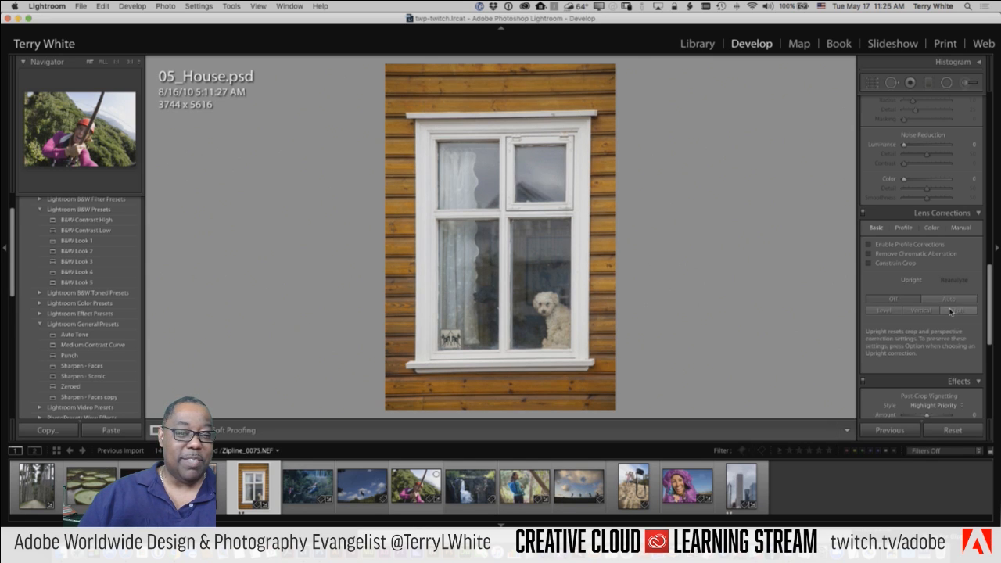
{"action": "left_click", "coordinate": [944, 305]}
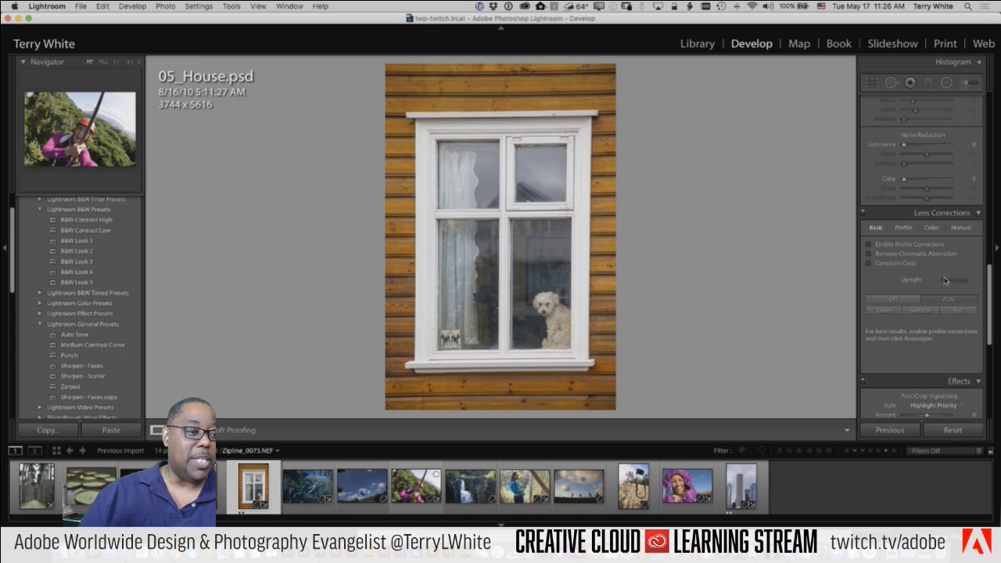
Straighten the window photo manually with Horizontal at -2, Vertical at -10 and Rotate at +0.8
{"action": "left_click", "coordinate": [960, 229]}
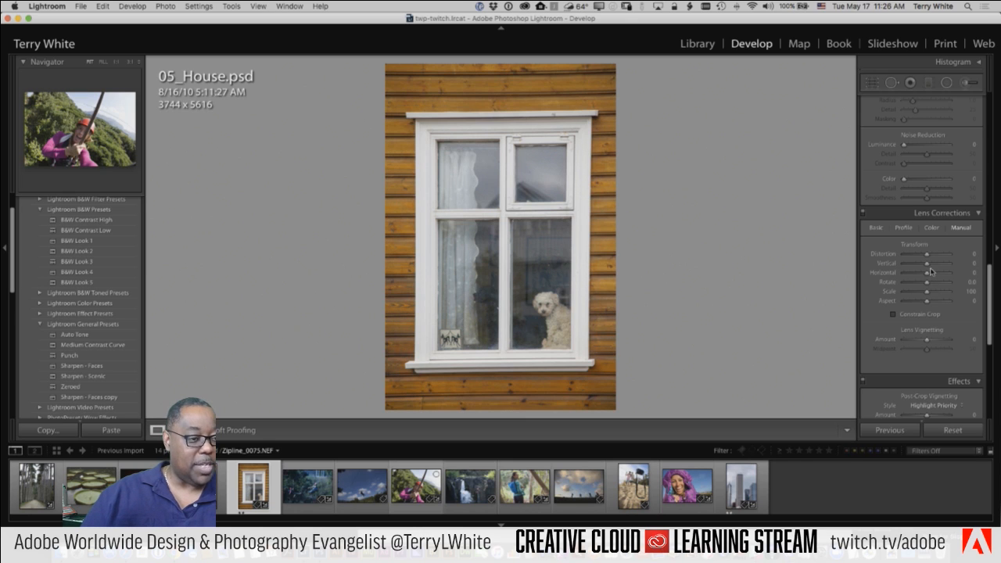
{"action": "left_click_drag", "start_coordinate": [928, 273], "coordinate": [929, 276]}
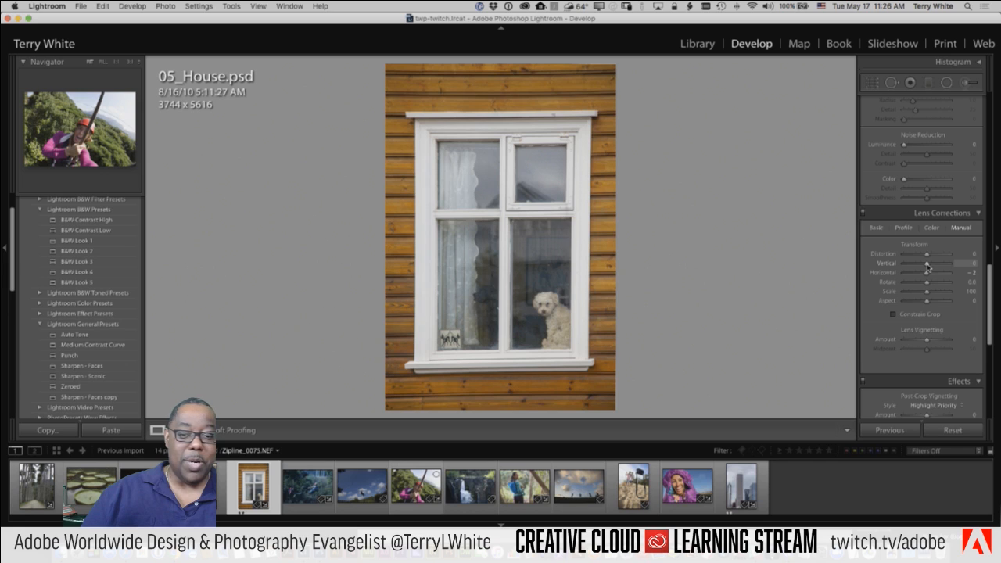
{"action": "left_click_drag", "start_coordinate": [927, 266], "coordinate": [929, 288]}
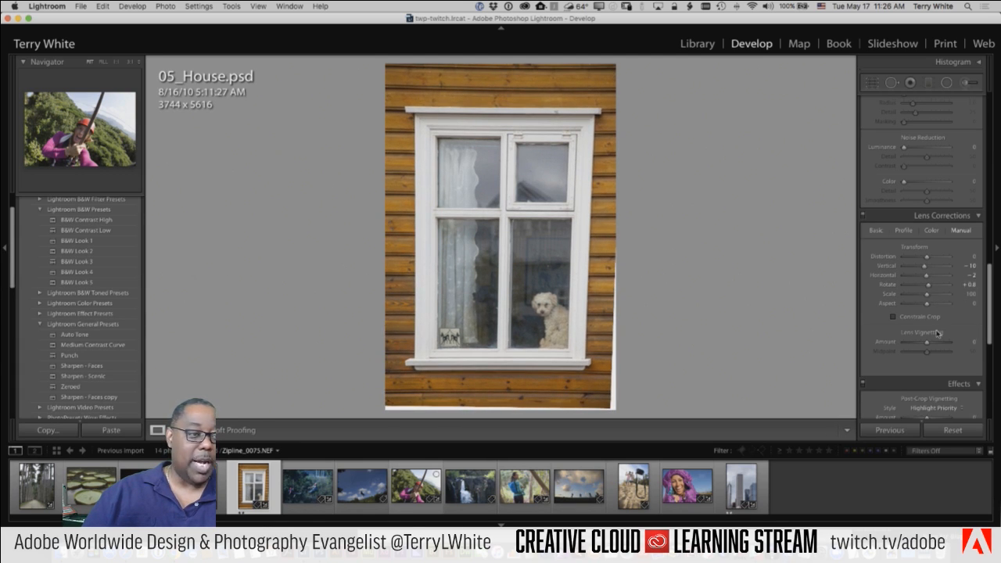
Scale the window photo to 107 to hide the white edges, and try the Aspect adjustment, leaving it at 0
{"action": "scroll", "coordinate": [956, 322], "scroll_direction": "down", "scroll_amount": 4}
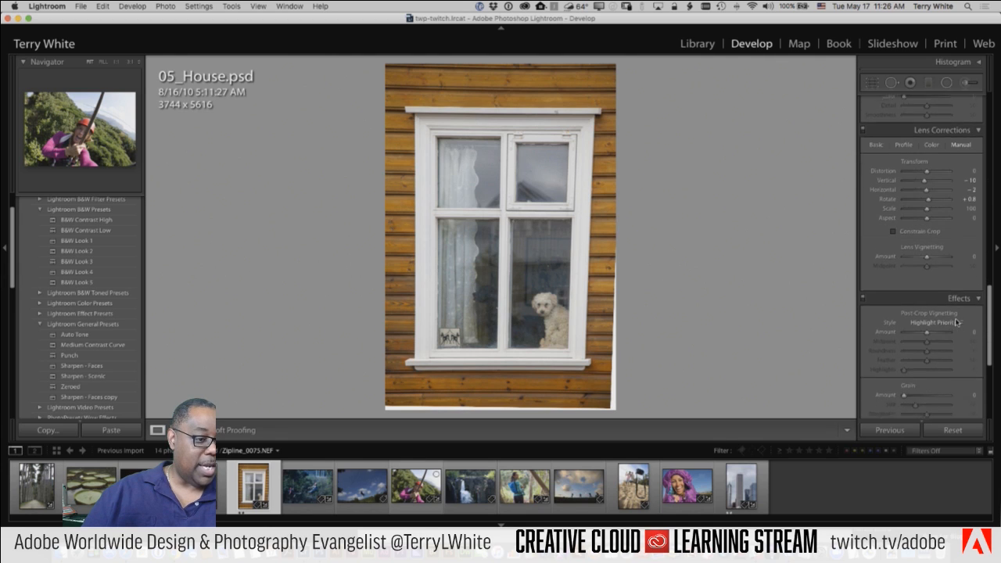
{"action": "scroll", "coordinate": [957, 322], "scroll_direction": "up", "scroll_amount": 4}
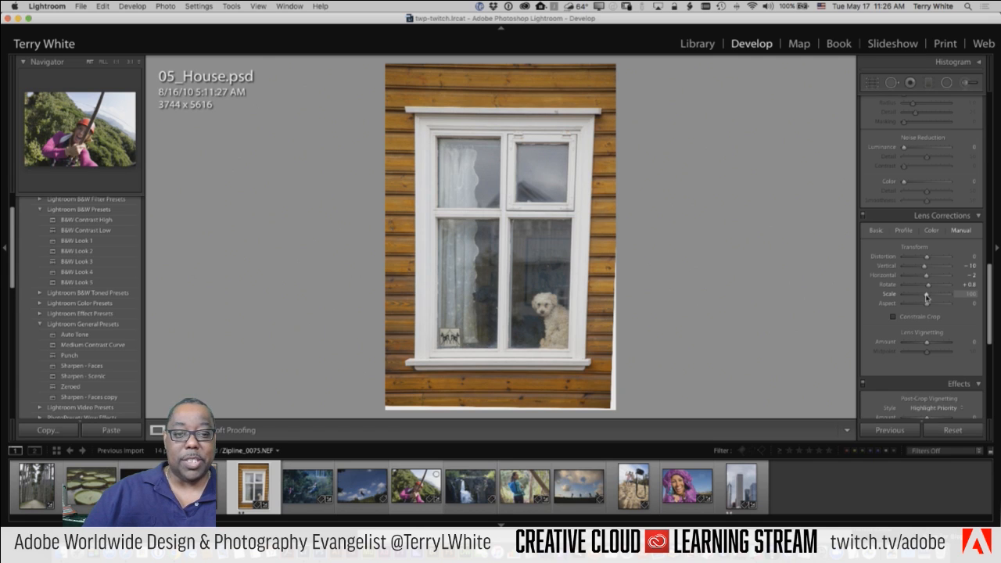
{"action": "left_click_drag", "start_coordinate": [927, 297], "coordinate": [930, 297]}
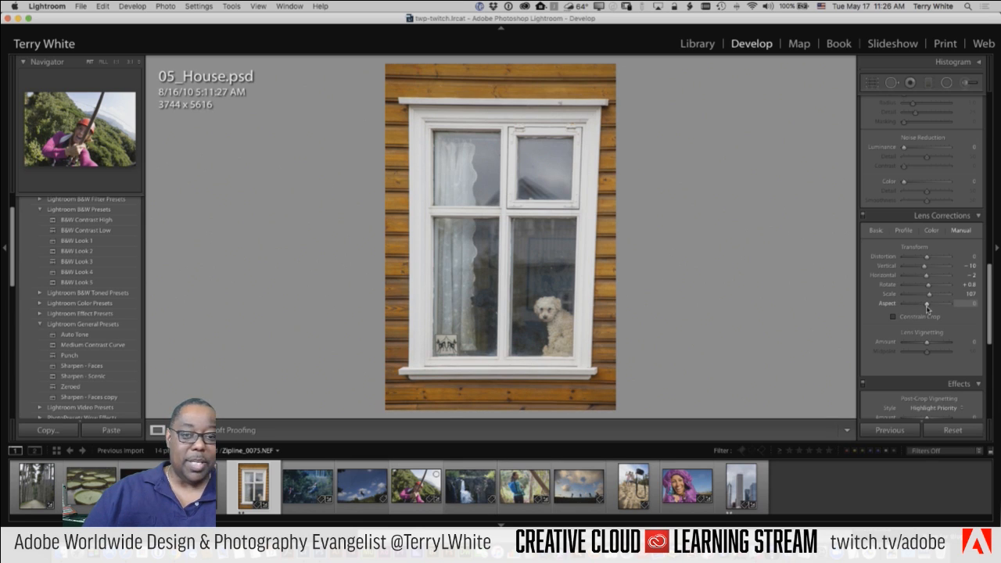
{"action": "left_click_drag", "start_coordinate": [928, 308], "coordinate": [929, 305]}
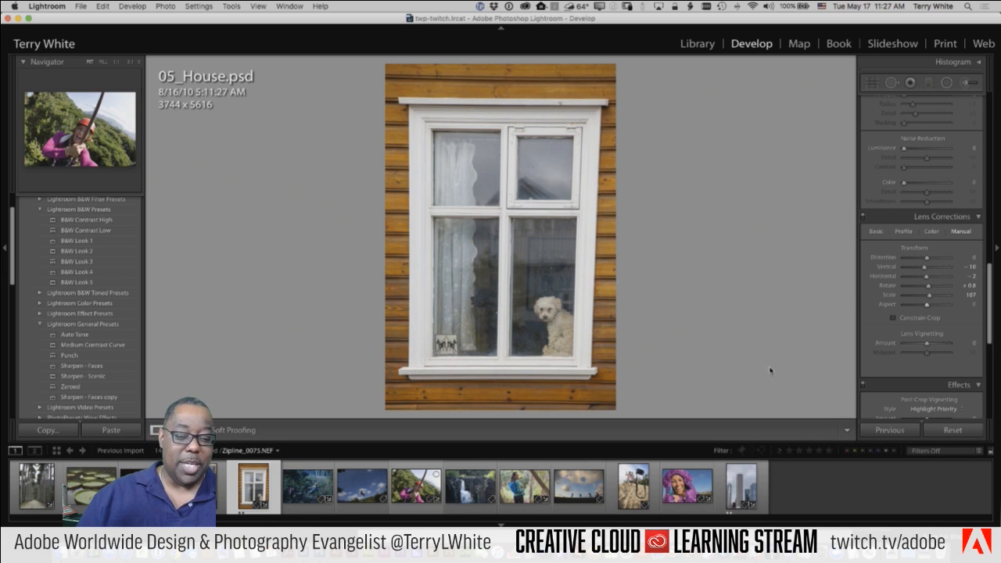
Review the chromatic aberration and defringe options, the basic lens corrections, and the Effects settings for the window photo
{"action": "left_click", "coordinate": [933, 232]}
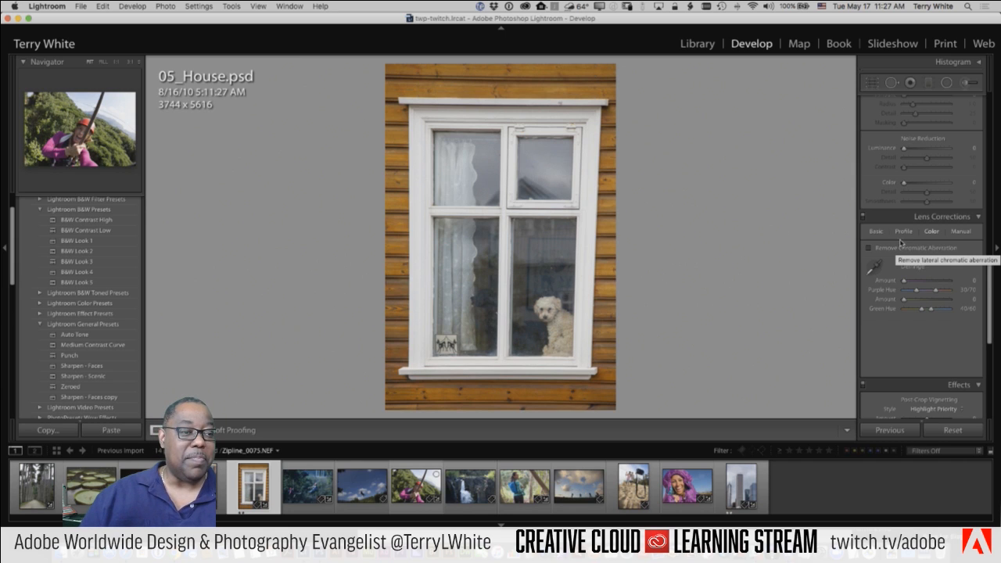
{"action": "left_click", "coordinate": [874, 234]}
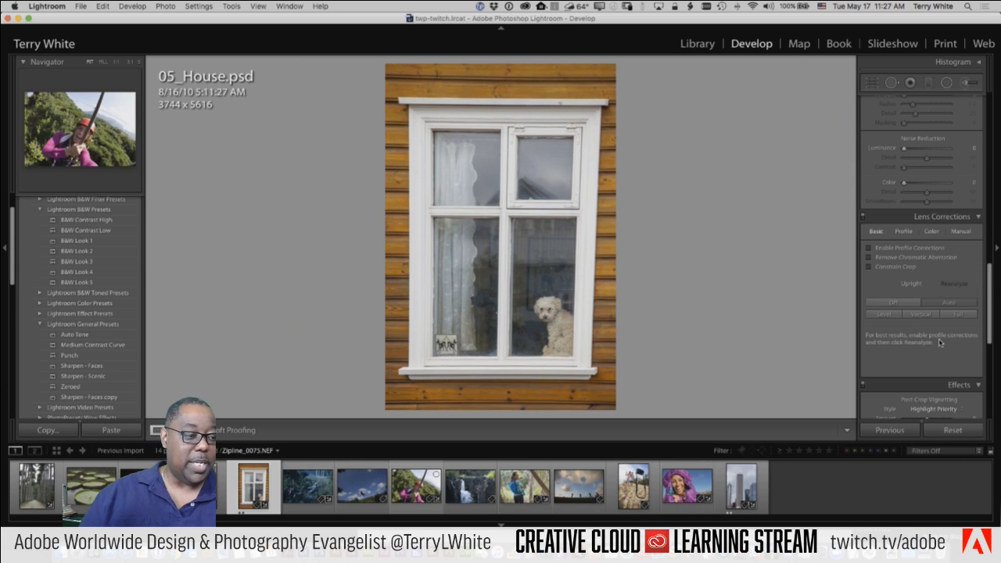
{"action": "scroll", "coordinate": [933, 290], "scroll_direction": "down", "scroll_amount": 4}
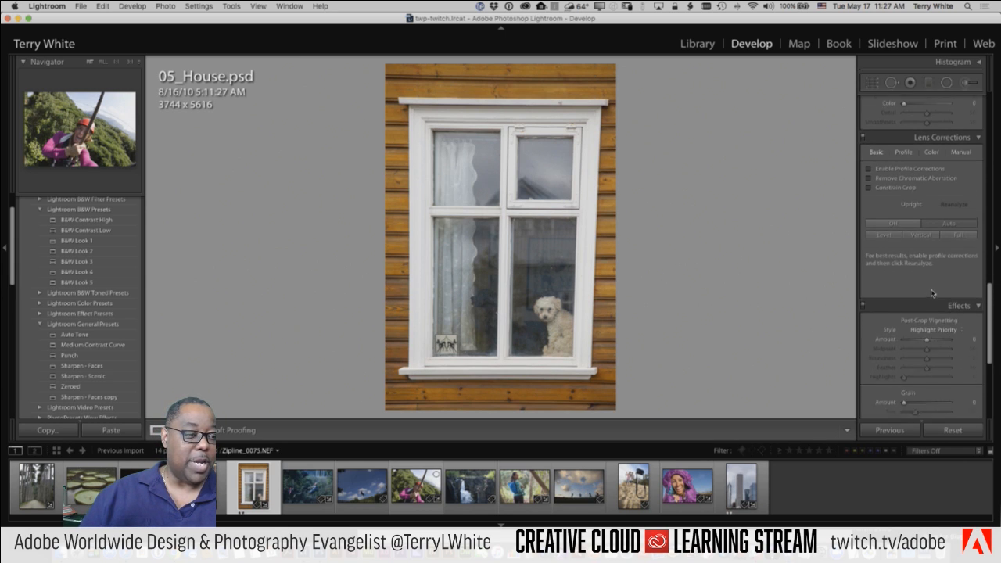
{"action": "scroll", "coordinate": [937, 303], "scroll_direction": "down", "scroll_amount": 3}
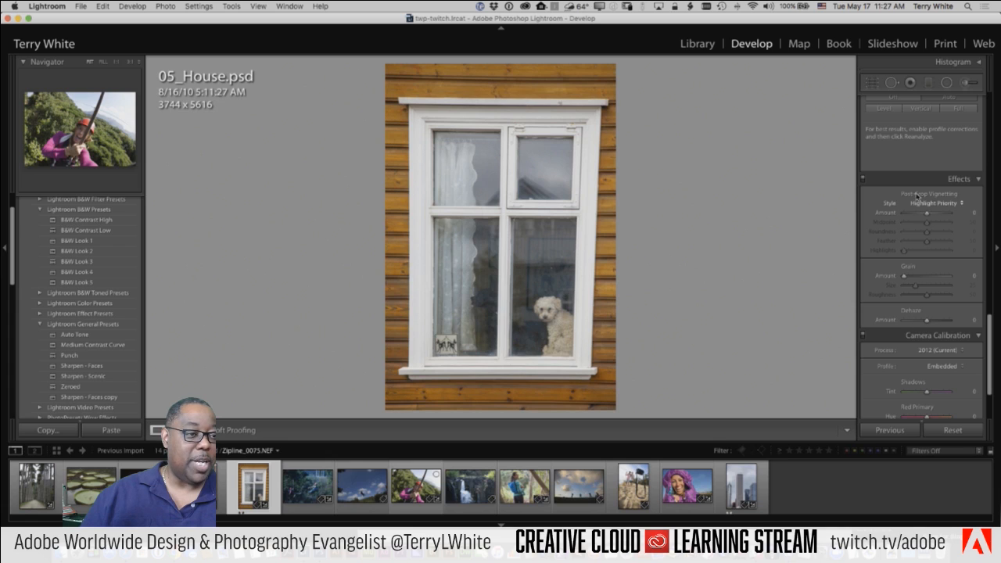
{"action": "scroll", "coordinate": [953, 225], "scroll_direction": "up", "scroll_amount": 1}
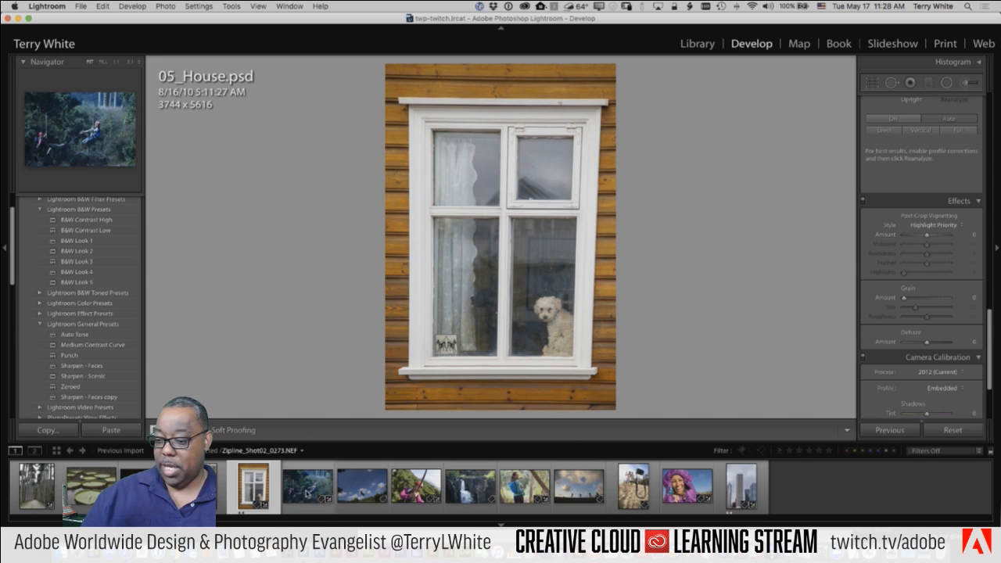
Open Palms_ACR_Upright3.jpeg and apply the Auto Upright correction to the palm trees
{"action": "left_click", "coordinate": [37, 486]}
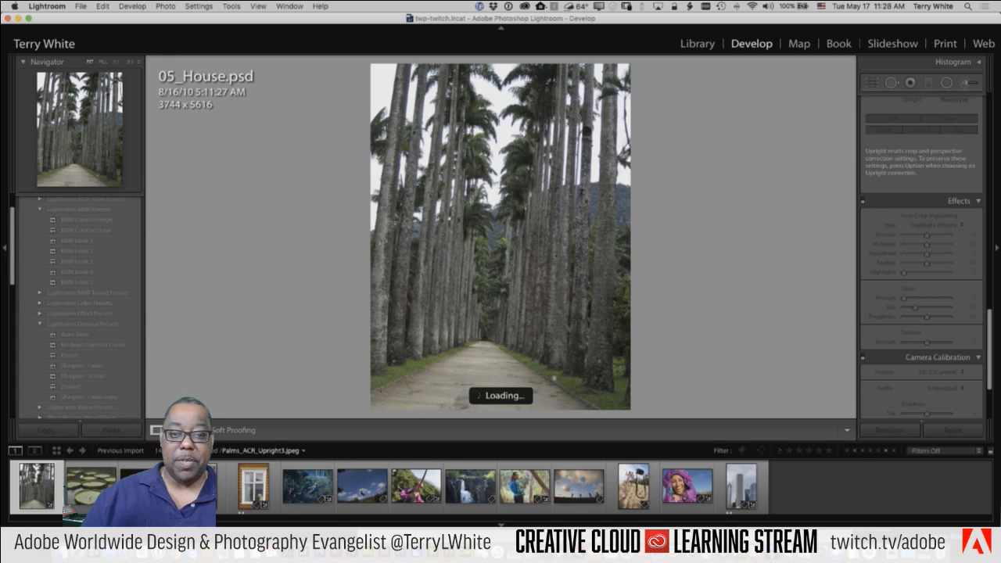
{"action": "scroll", "coordinate": [917, 287], "scroll_direction": "up", "scroll_amount": 5}
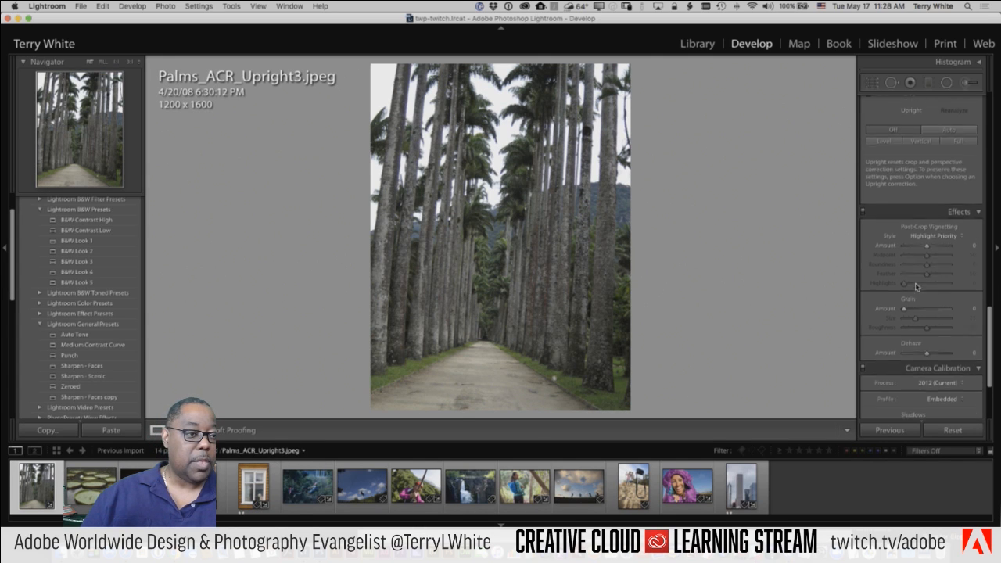
{"action": "left_click", "coordinate": [939, 278]}
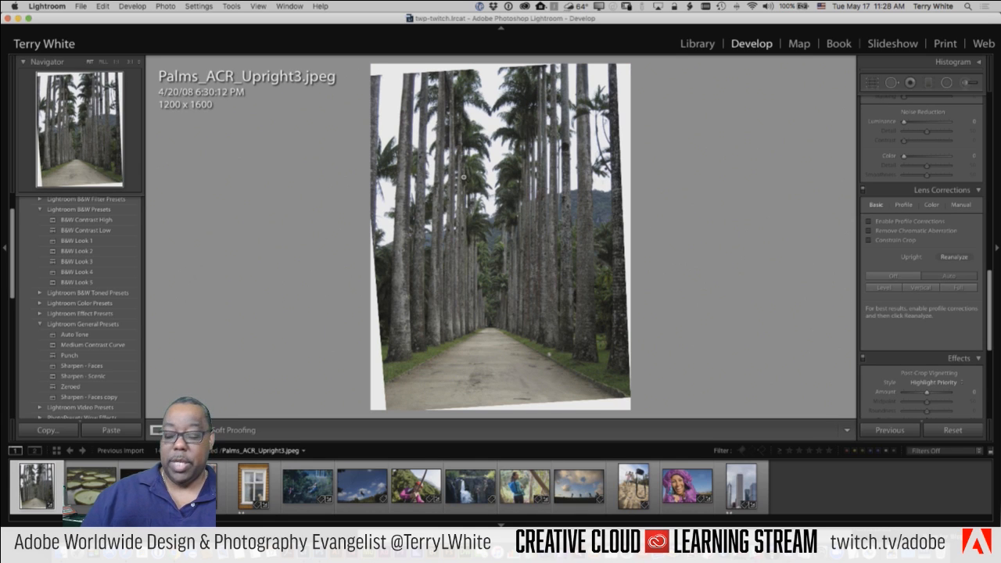
Crop the palm photo on all four sides to about 1013 x 1474, removing the white edges left by Upright
{"action": "key", "text": "c"}
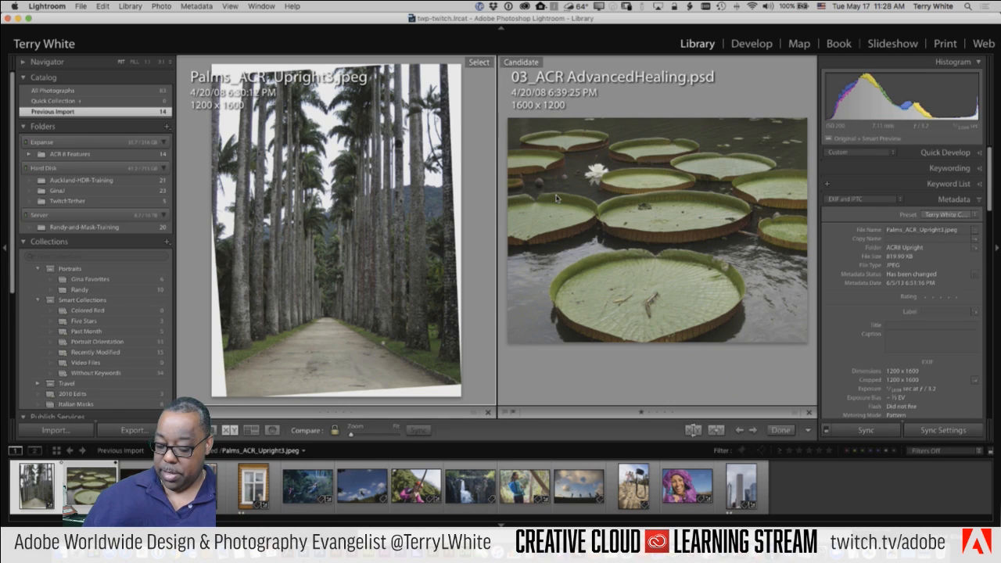
{"action": "key", "text": "r"}
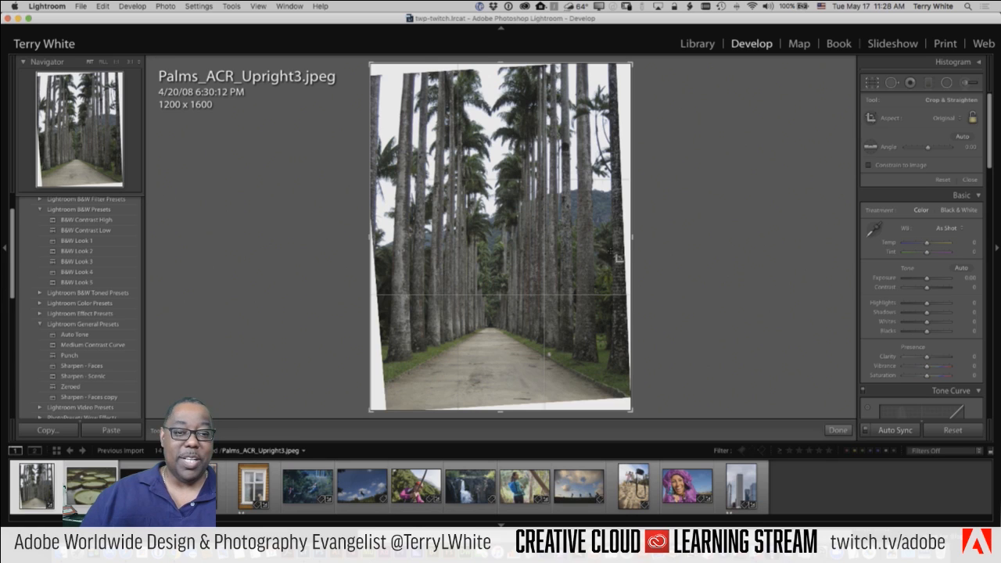
{"action": "left_click_drag", "start_coordinate": [633, 235], "coordinate": [622, 238]}
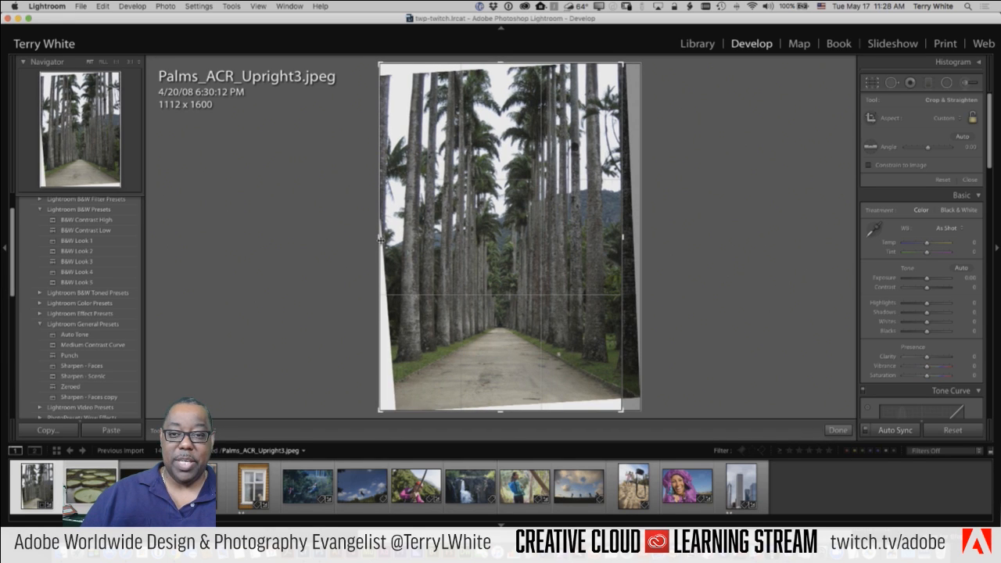
{"action": "left_click_drag", "start_coordinate": [381, 239], "coordinate": [400, 238]}
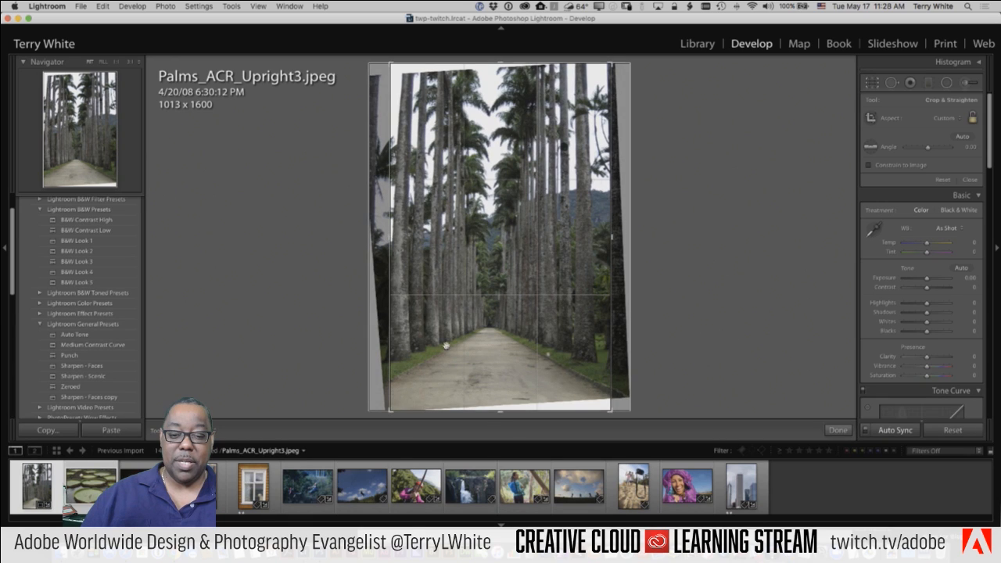
{"action": "left_click_drag", "start_coordinate": [484, 407], "coordinate": [498, 403]}
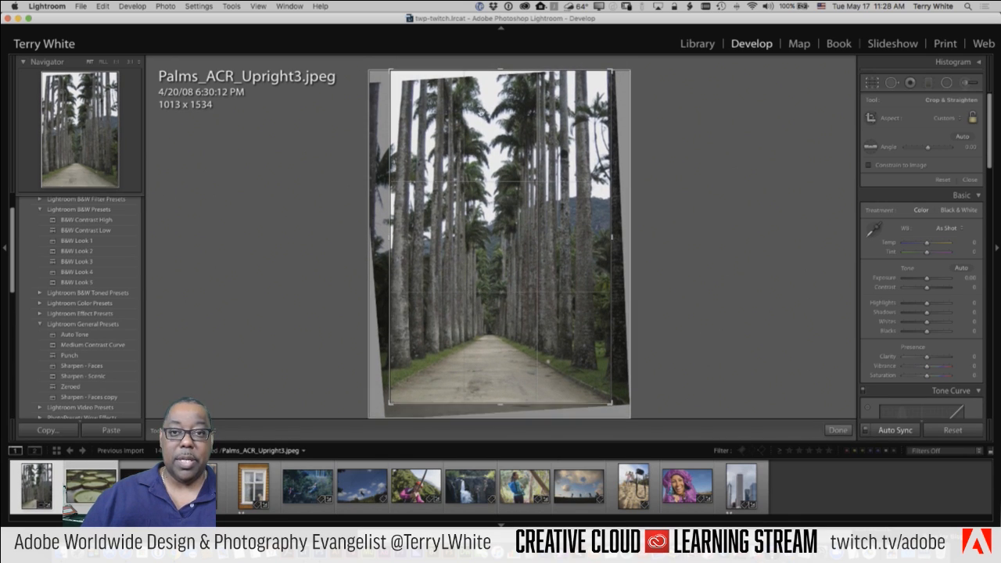
{"action": "left_click_drag", "start_coordinate": [499, 70], "coordinate": [500, 76]}
{"action": "key", "text": "Return"}
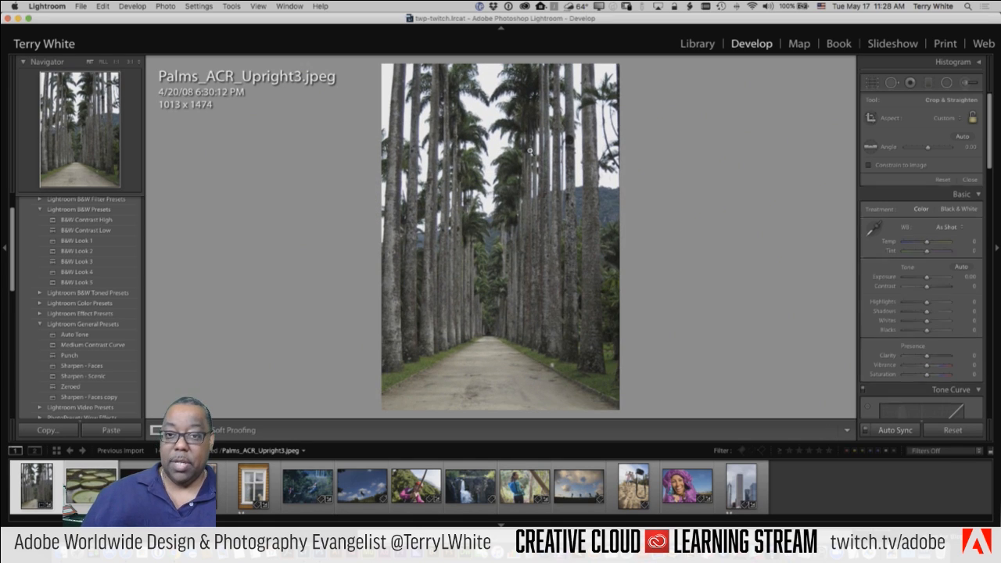
Try a post-crop vignette on the palm photo with Amount -97, Midpoint 47, Roundness -19 and Feather 48
{"action": "scroll", "coordinate": [924, 346], "scroll_direction": "down", "scroll_amount": 10}
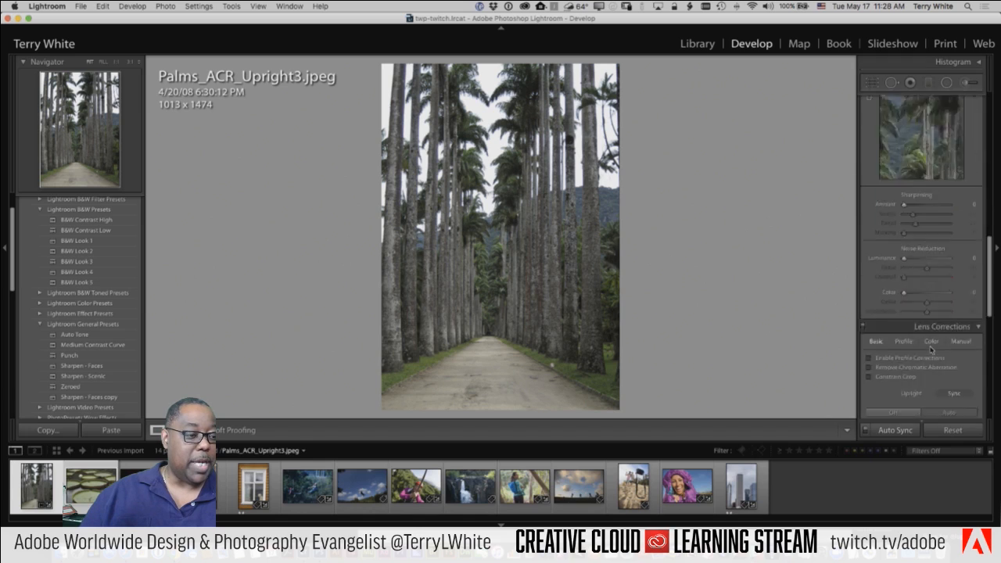
{"action": "scroll", "coordinate": [930, 349], "scroll_direction": "down", "scroll_amount": 1}
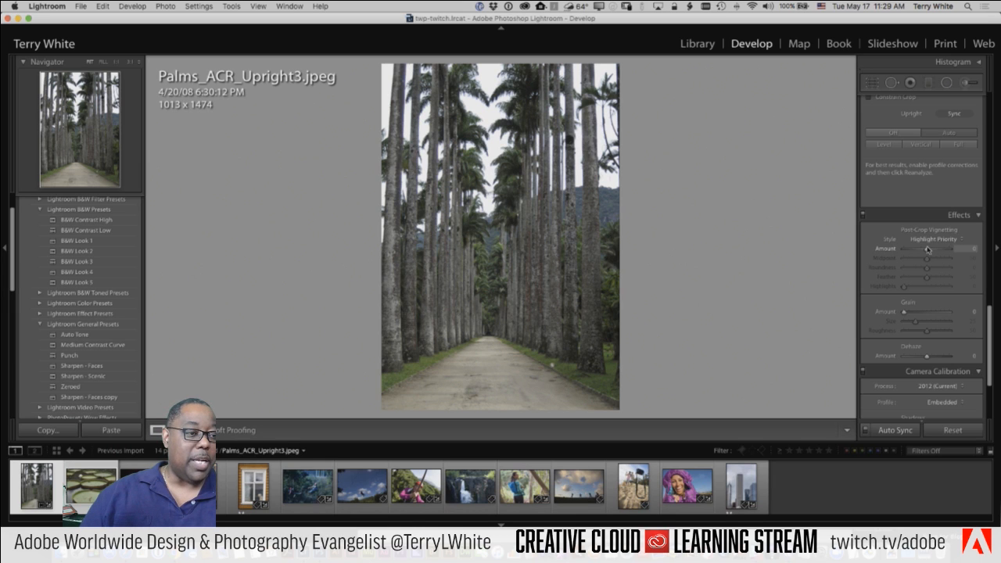
{"action": "left_click_drag", "start_coordinate": [928, 251], "coordinate": [905, 258]}
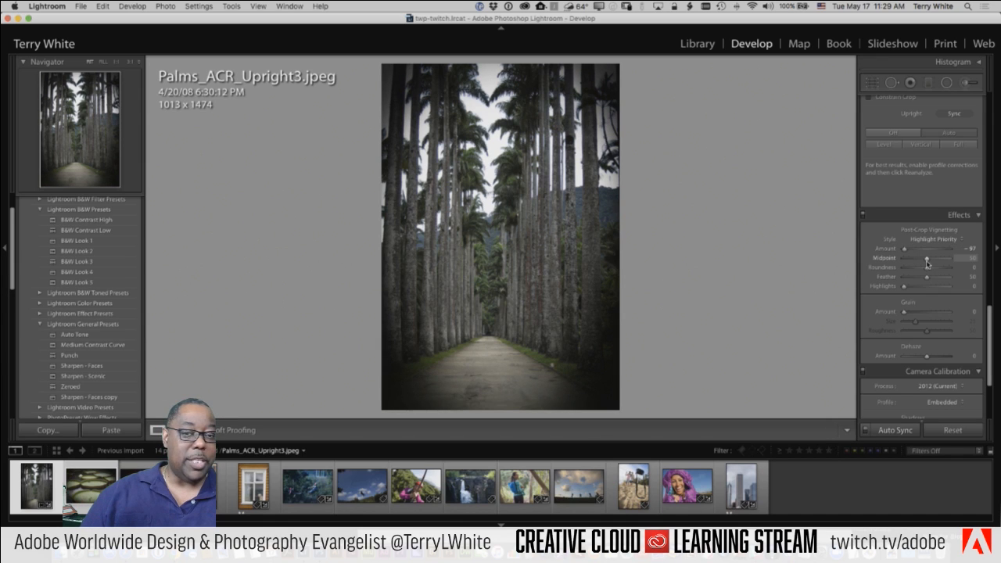
{"action": "left_click_drag", "start_coordinate": [927, 258], "coordinate": [915, 283]}
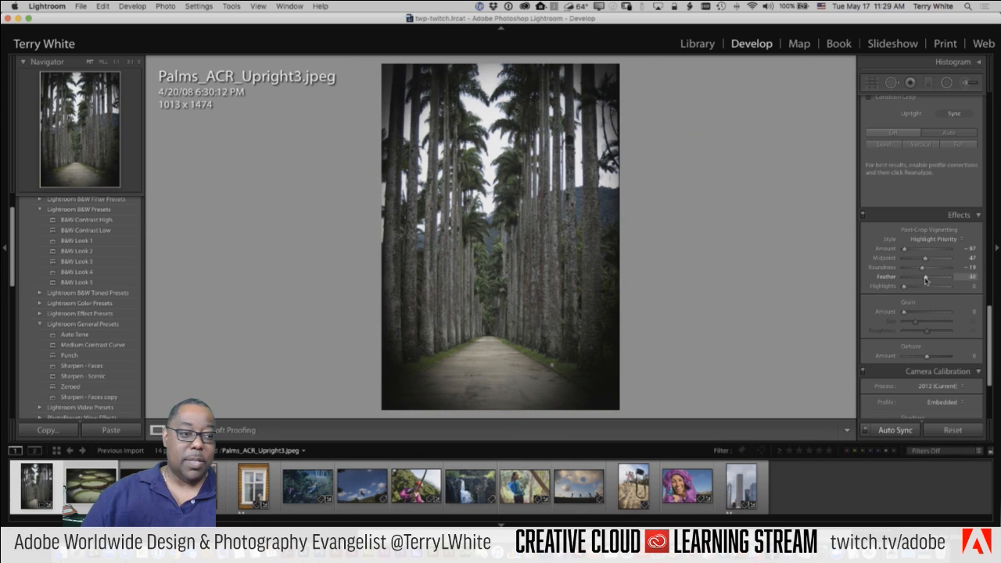
{"action": "mouse_move", "coordinate": [905, 288]}
{"action": "left_mouse_down"}
{"action": "mouse_move", "coordinate": [923, 289]}
{"action": "mouse_move", "coordinate": [898, 292]}
{"action": "left_mouse_up"}
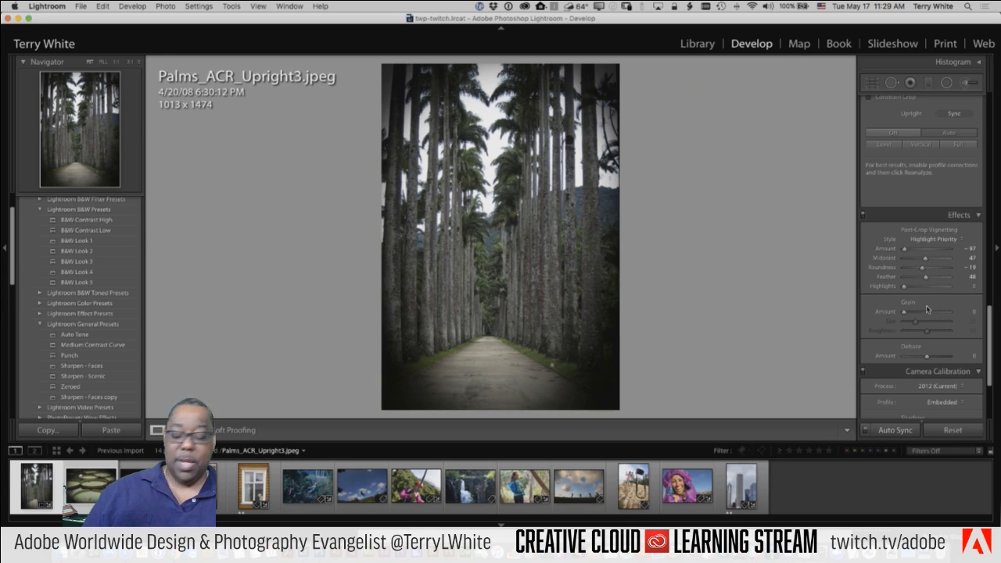
Reset all post-crop vignetting on the palm photo and return to the Basic adjustments
{"action": "key", "text": "alt"}
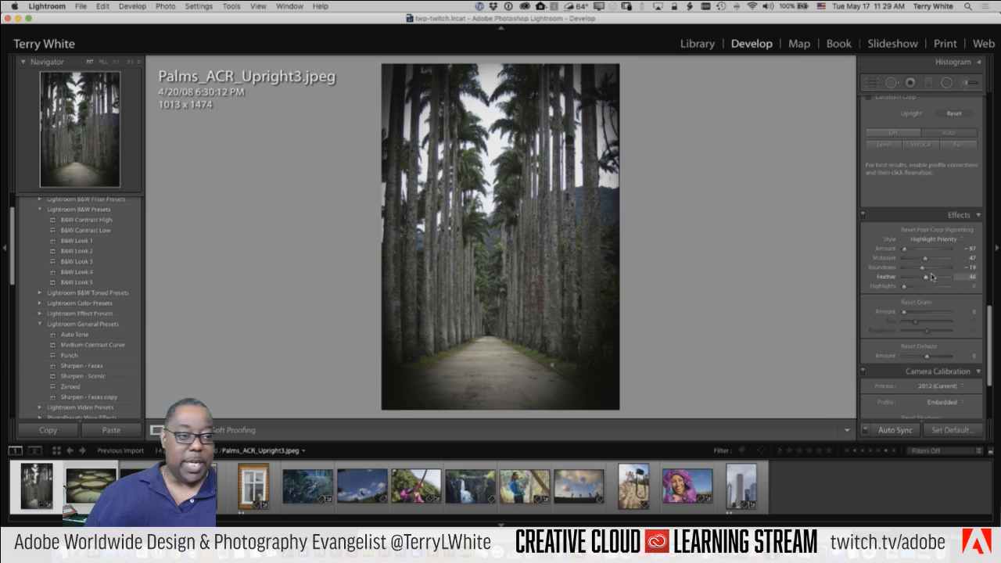
{"action": "left_click", "coordinate": [933, 231], "text": "alt"}
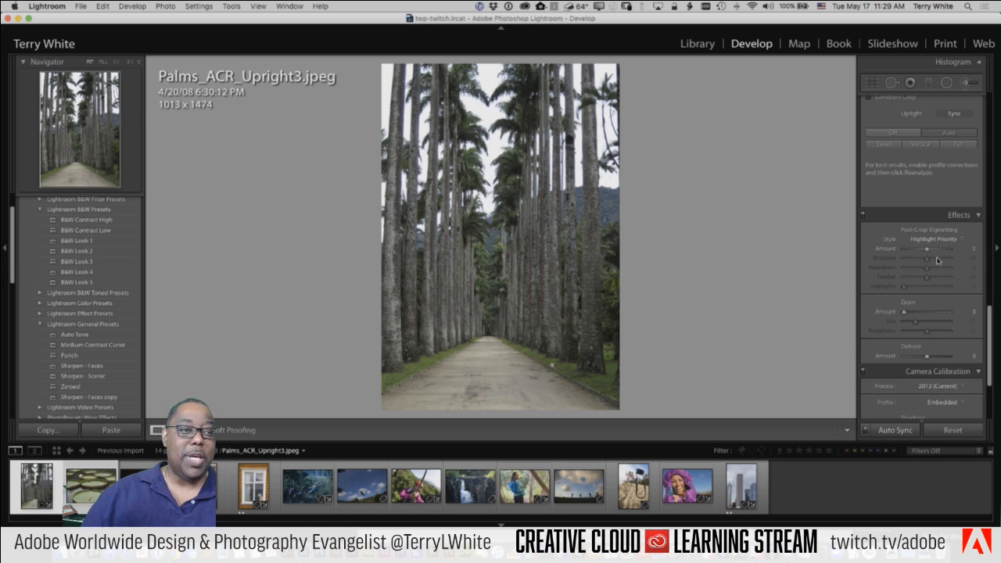
{"action": "scroll", "coordinate": [938, 262], "scroll_direction": "up", "scroll_amount": 10}
{"action": "scroll", "coordinate": [938, 261], "scroll_direction": "up", "scroll_amount": 5}
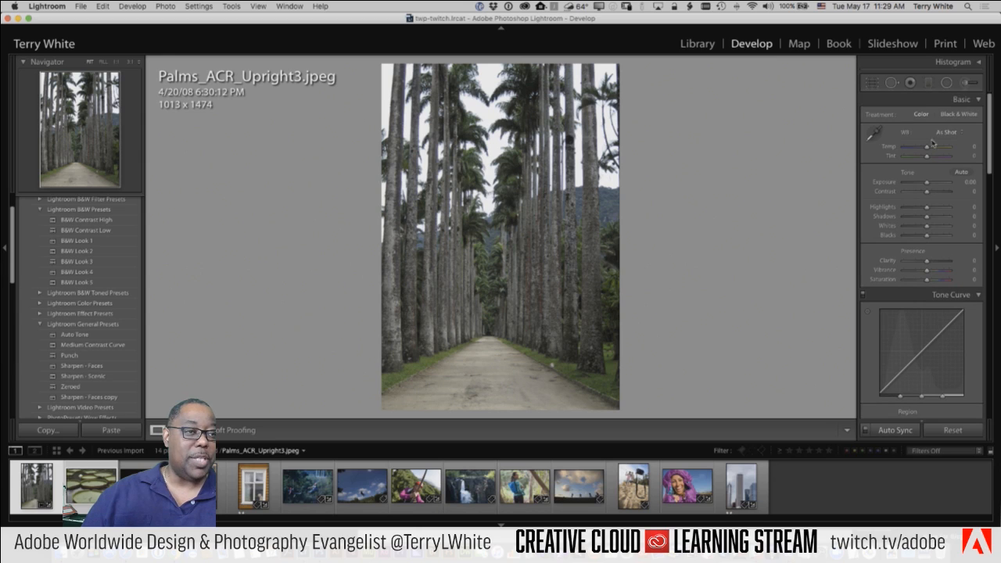
Add a radial filter around the far end of the path, turn off Invert Mask and set Exposure to -2.13 to darken the surroundings
{"action": "scroll", "coordinate": [931, 226], "scroll_direction": "down", "scroll_amount": 10}
{"action": "scroll", "coordinate": [930, 226], "scroll_direction": "down", "scroll_amount": 5}
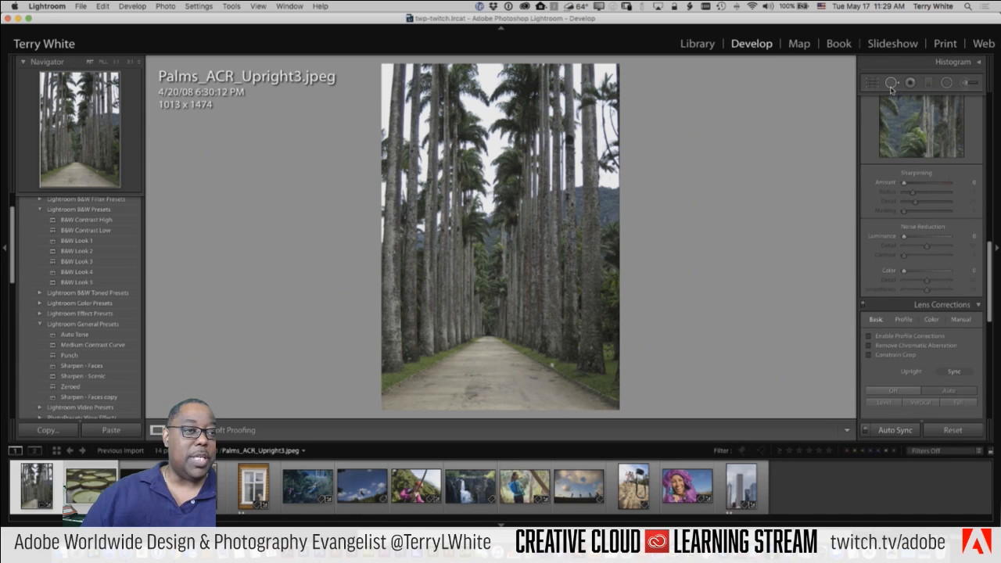
{"action": "left_click", "coordinate": [945, 84]}
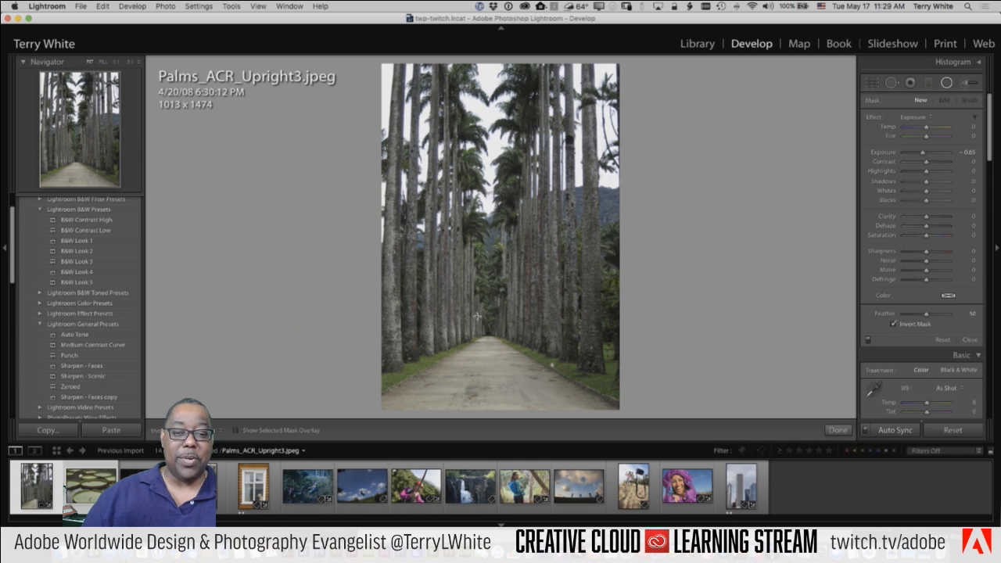
{"action": "left_click_drag", "start_coordinate": [478, 316], "coordinate": [501, 351]}
{"action": "scroll", "coordinate": [945, 235], "scroll_direction": "down", "scroll_amount": 1}
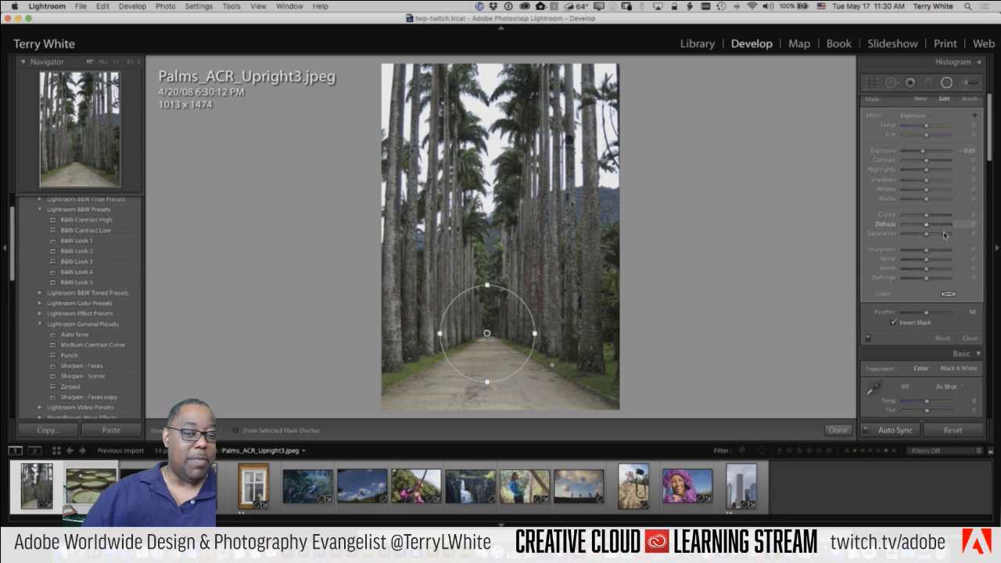
{"action": "scroll", "coordinate": [939, 242], "scroll_direction": "down", "scroll_amount": 5}
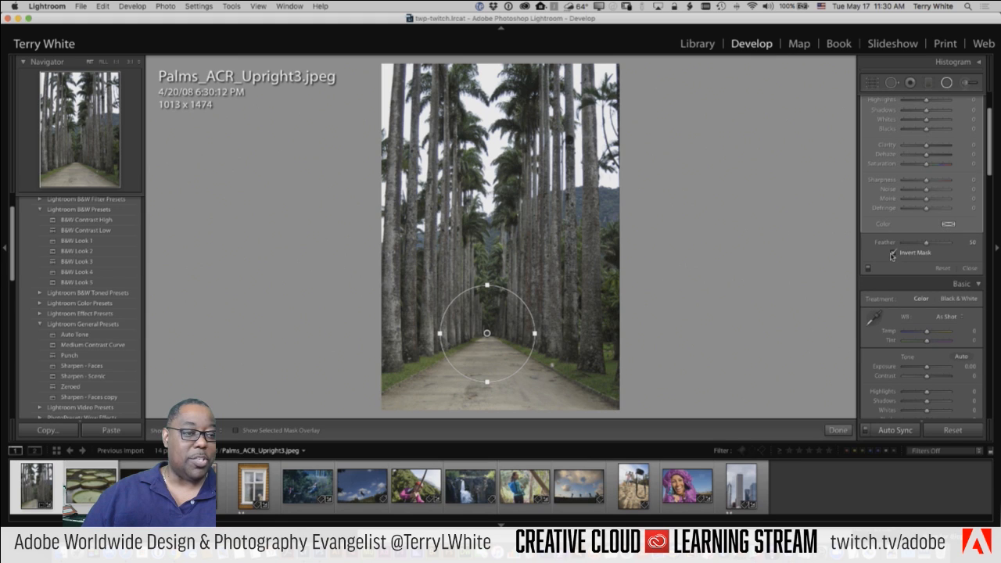
{"action": "scroll", "coordinate": [916, 192], "scroll_direction": "up", "scroll_amount": 5}
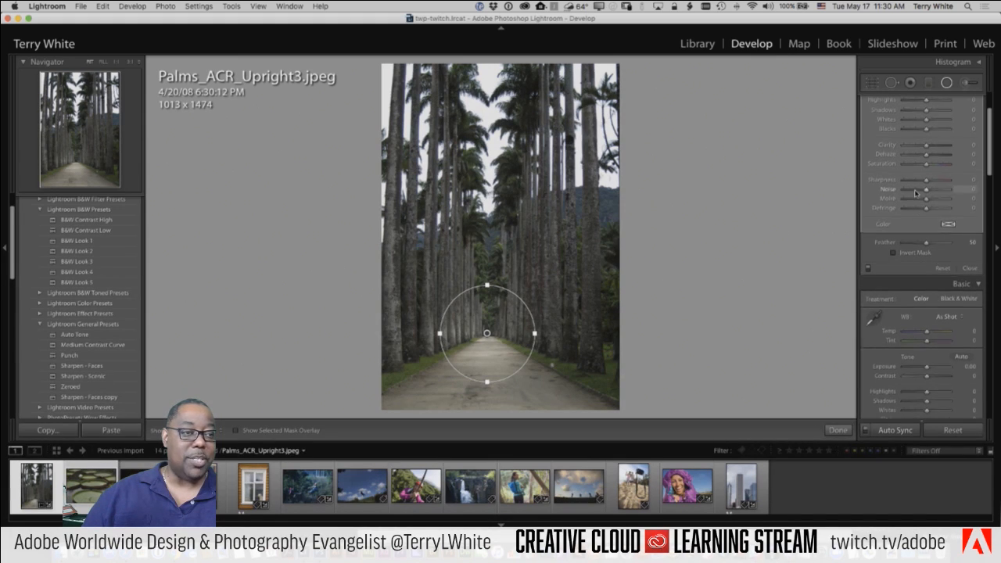
{"action": "left_click_drag", "start_coordinate": [928, 156], "coordinate": [916, 156]}
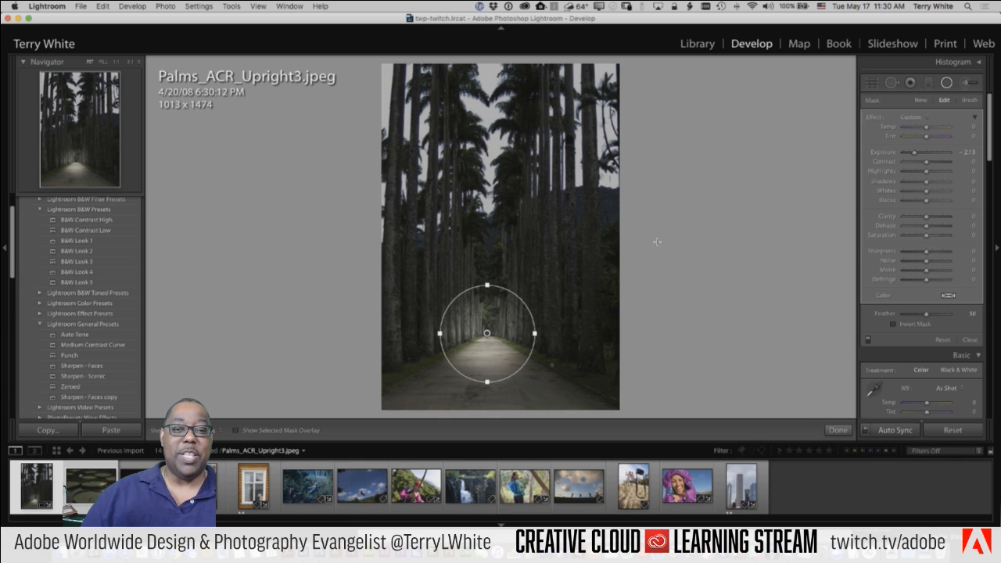
Add a second, smaller radial filter over the palms right of the path, with Invert Mask off and Exposure 0.57
{"action": "left_click_drag", "start_coordinate": [559, 202], "coordinate": [597, 237]}
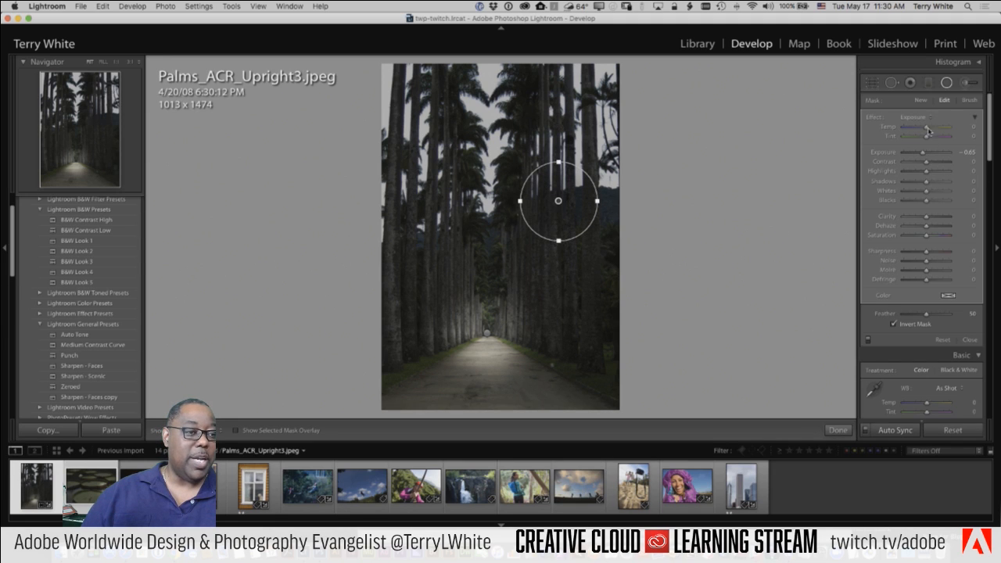
{"action": "scroll", "coordinate": [909, 235], "scroll_direction": "down", "scroll_amount": 5}
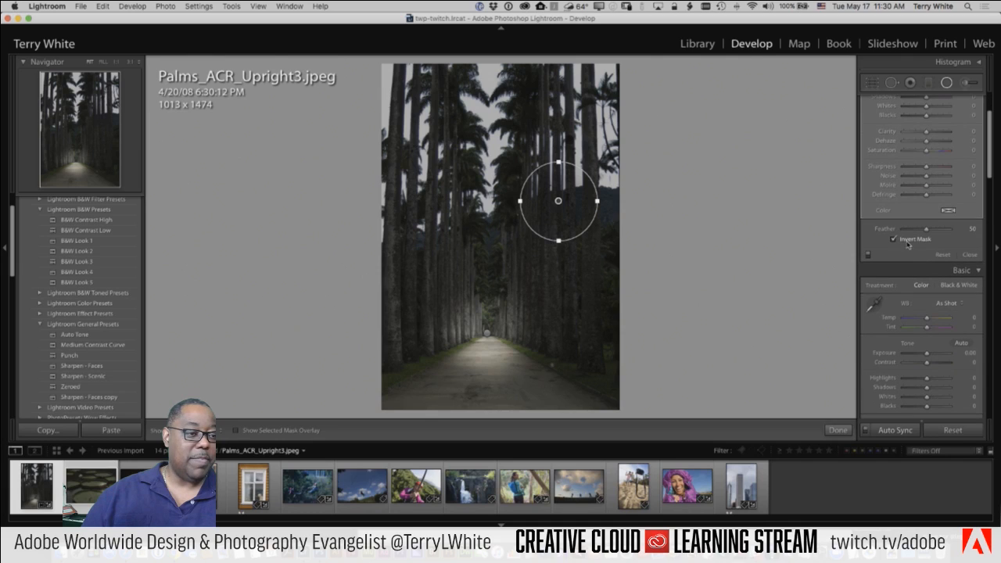
{"action": "left_click", "coordinate": [907, 243]}
{"action": "scroll", "coordinate": [920, 203], "scroll_direction": "up", "scroll_amount": 4}
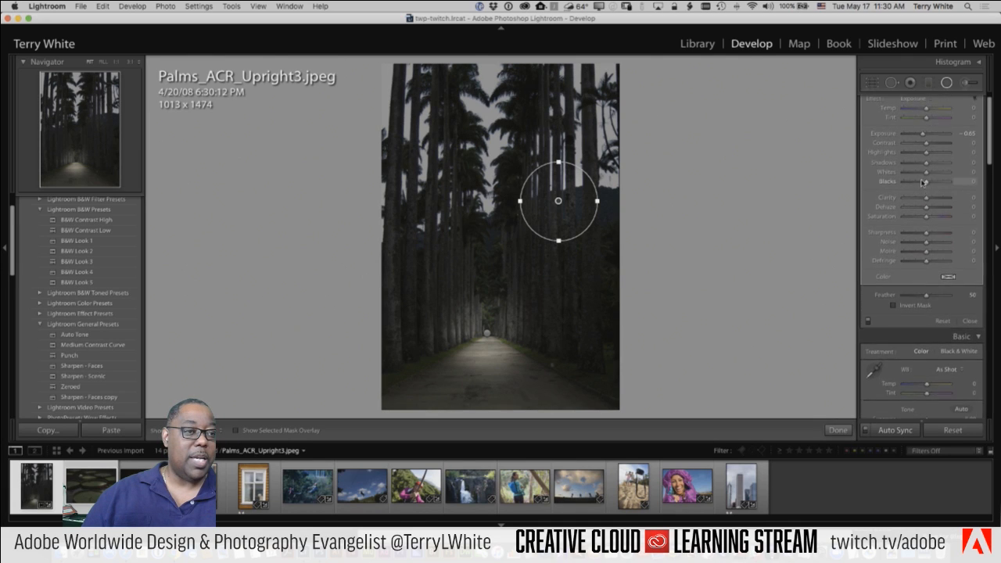
{"action": "scroll", "coordinate": [923, 182], "scroll_direction": "up", "scroll_amount": 2}
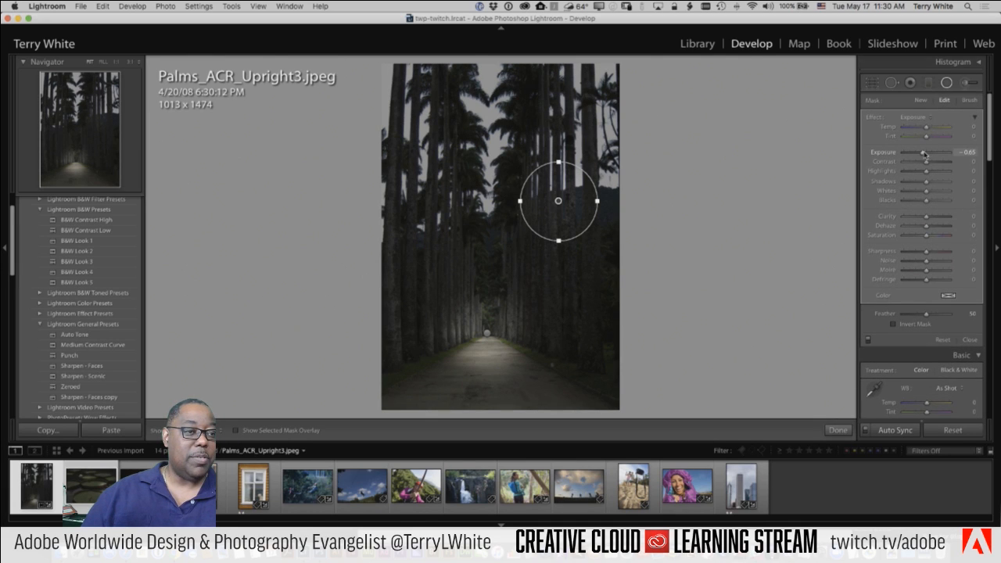
{"action": "left_click_drag", "start_coordinate": [925, 153], "coordinate": [932, 155]}
{"action": "scroll", "coordinate": [929, 235], "scroll_direction": "down", "scroll_amount": 3}
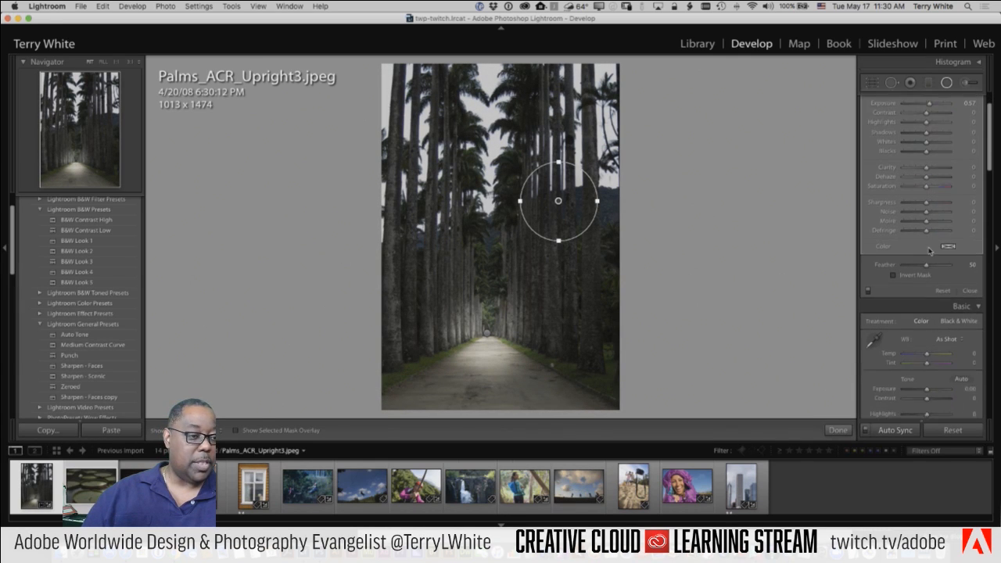
Turn Invert Mask on for the second radial filter and raise its Exposure to 2.28 to brighten only the circle's inside
{"action": "scroll", "coordinate": [930, 251], "scroll_direction": "down", "scroll_amount": 2}
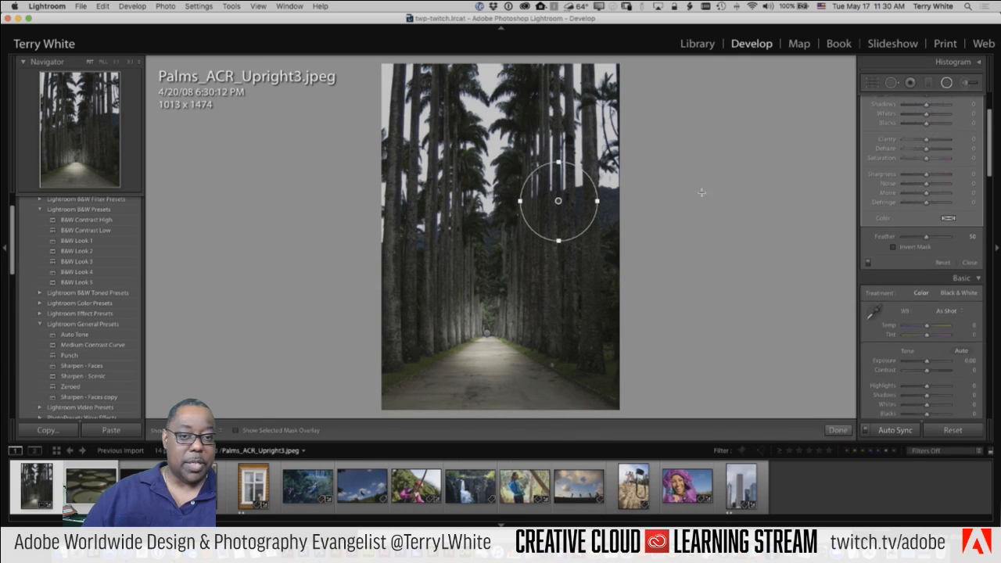
{"action": "left_click", "coordinate": [908, 248]}
{"action": "scroll", "coordinate": [926, 179], "scroll_direction": "up", "scroll_amount": 5}
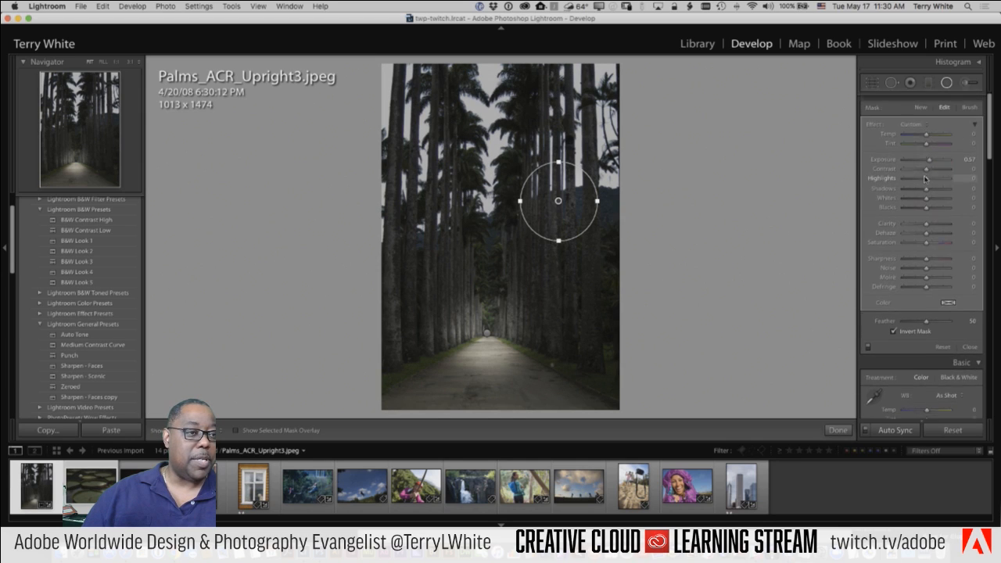
{"action": "mouse_move", "coordinate": [929, 153]}
{"action": "left_mouse_down"}
{"action": "mouse_move", "coordinate": [947, 154]}
{"action": "mouse_move", "coordinate": [937, 153]}
{"action": "left_mouse_up"}
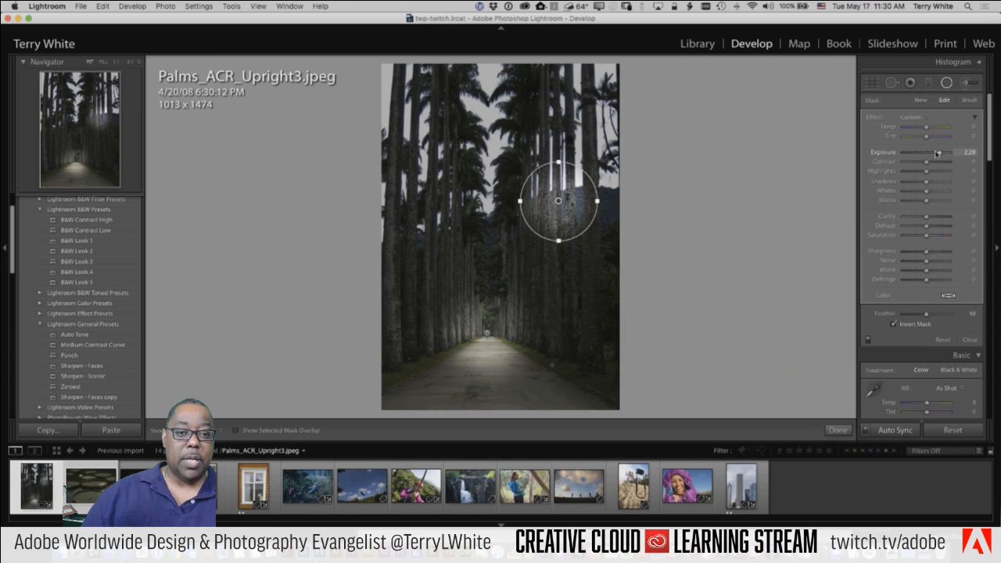
Move the brightening filter over the sky, then onto the lower-left palm trunks, and toggle the mask overlay on and off
{"action": "left_click_drag", "start_coordinate": [564, 220], "coordinate": [537, 110]}
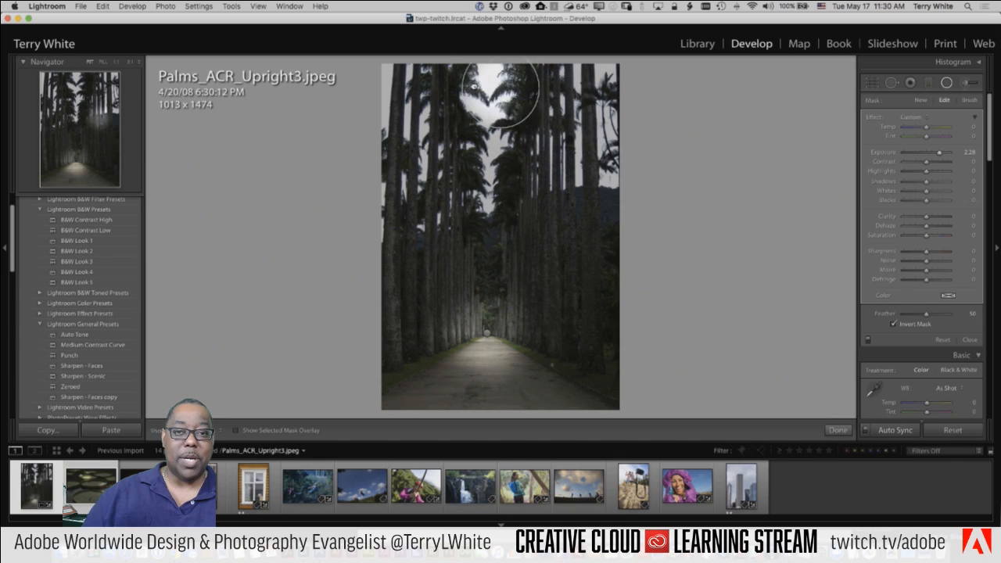
{"action": "left_click_drag", "start_coordinate": [475, 84], "coordinate": [405, 334]}
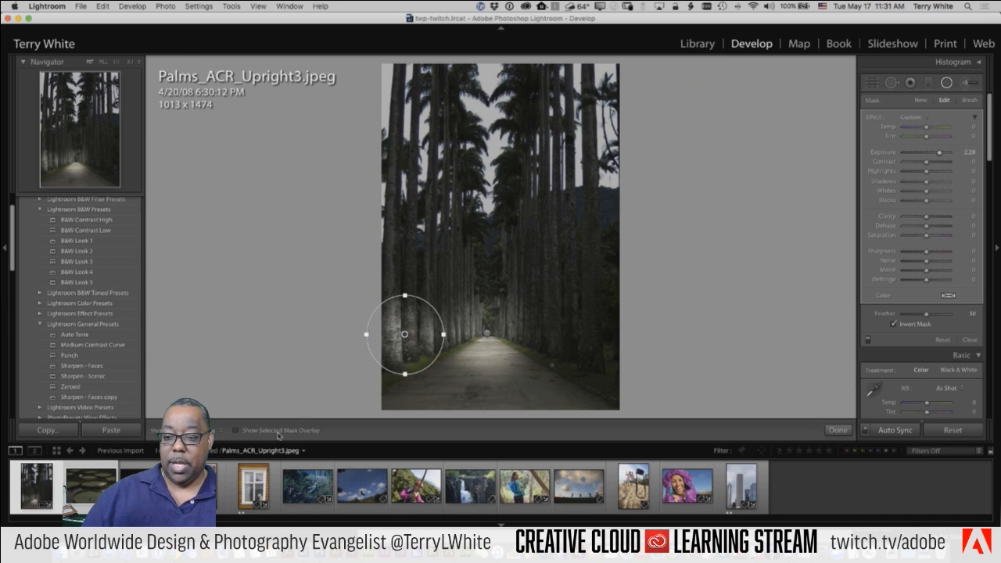
{"action": "left_click", "coordinate": [237, 431]}
{"action": "left_click", "coordinate": [237, 431]}
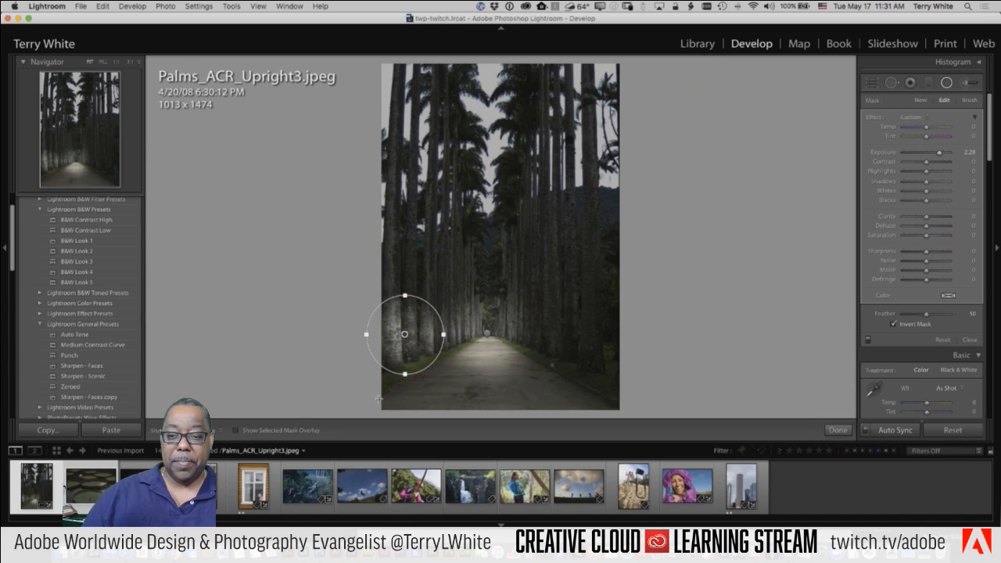
Duplicate the lower-left radial filter and place the copy over the lower-right palm trunks
{"action": "right_click", "coordinate": [423, 355]}
{"action": "left_click", "coordinate": [434, 356]}
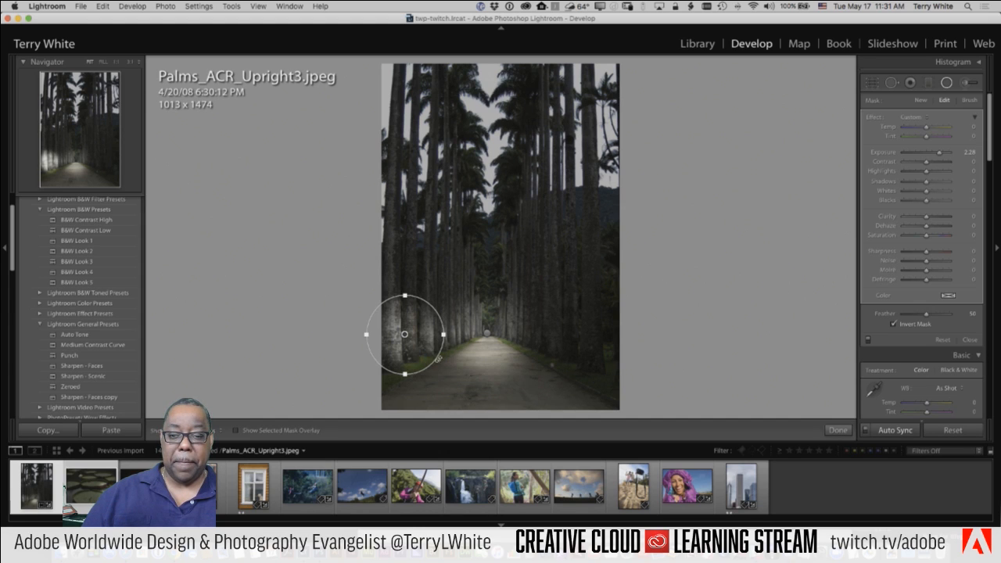
{"action": "left_click_drag", "start_coordinate": [425, 356], "coordinate": [602, 355]}
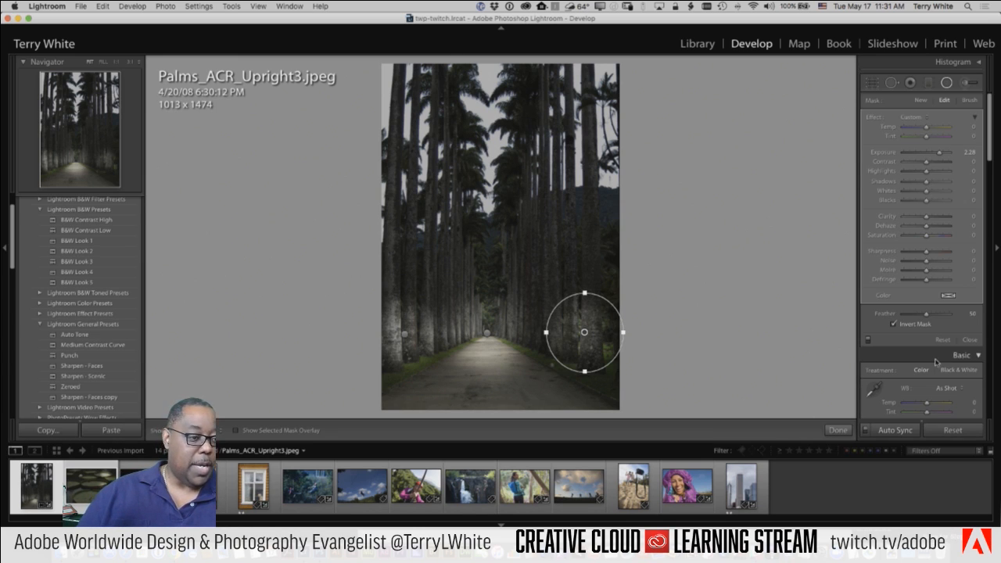
Set the lower-right radial filter's Saturation to 10 and Shadows to 76
{"action": "scroll", "coordinate": [937, 362], "scroll_direction": "down", "scroll_amount": 3}
{"action": "scroll", "coordinate": [938, 362], "scroll_direction": "up", "scroll_amount": 3}
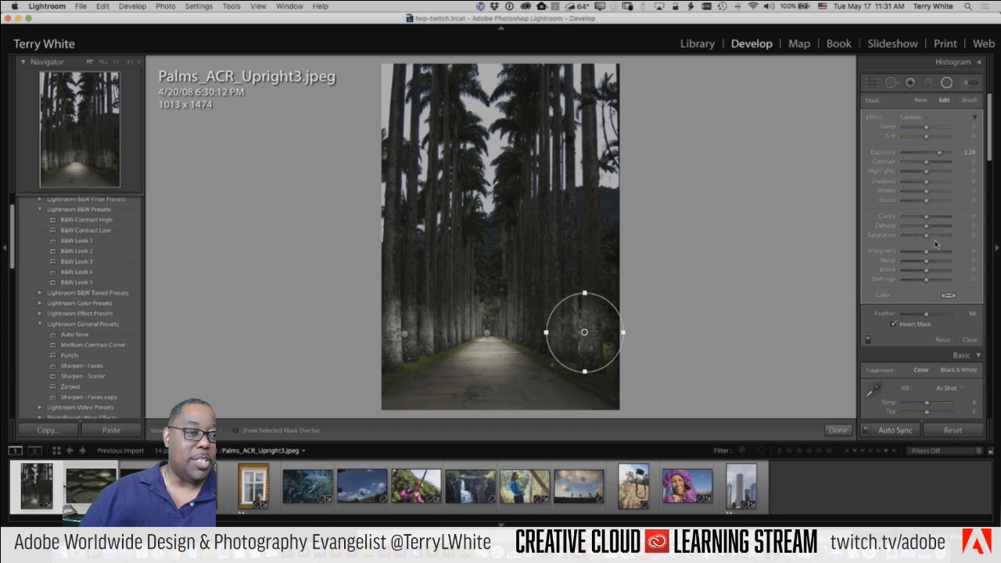
{"action": "mouse_move", "coordinate": [928, 239]}
{"action": "left_mouse_down"}
{"action": "mouse_move", "coordinate": [952, 237]}
{"action": "mouse_move", "coordinate": [874, 245]}
{"action": "mouse_move", "coordinate": [967, 246]}
{"action": "mouse_move", "coordinate": [931, 249]}
{"action": "left_mouse_up"}
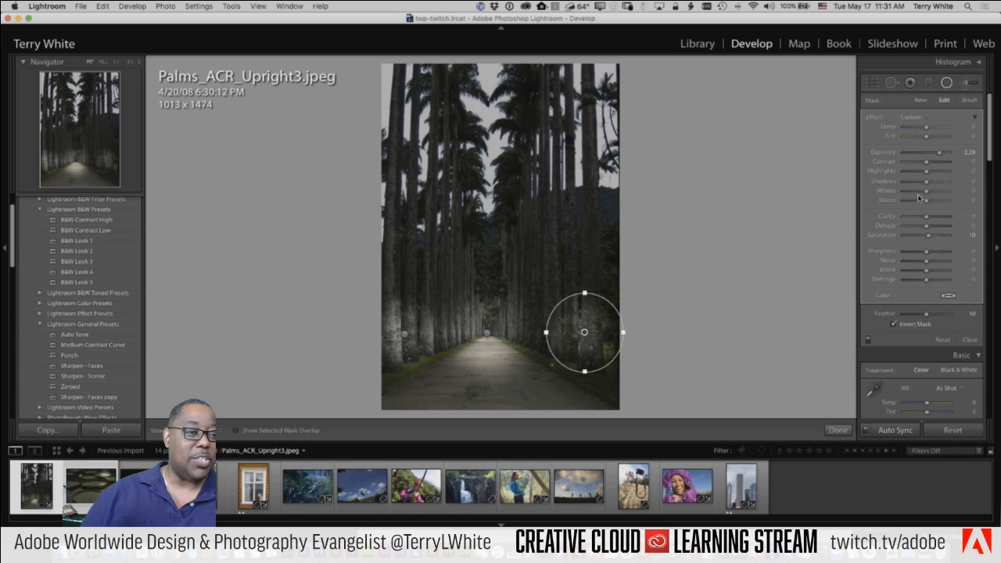
{"action": "mouse_move", "coordinate": [927, 185]}
{"action": "left_mouse_down"}
{"action": "mouse_move", "coordinate": [910, 185]}
{"action": "mouse_move", "coordinate": [947, 186]}
{"action": "mouse_move", "coordinate": [904, 185]}
{"action": "mouse_move", "coordinate": [944, 185]}
{"action": "left_mouse_up"}
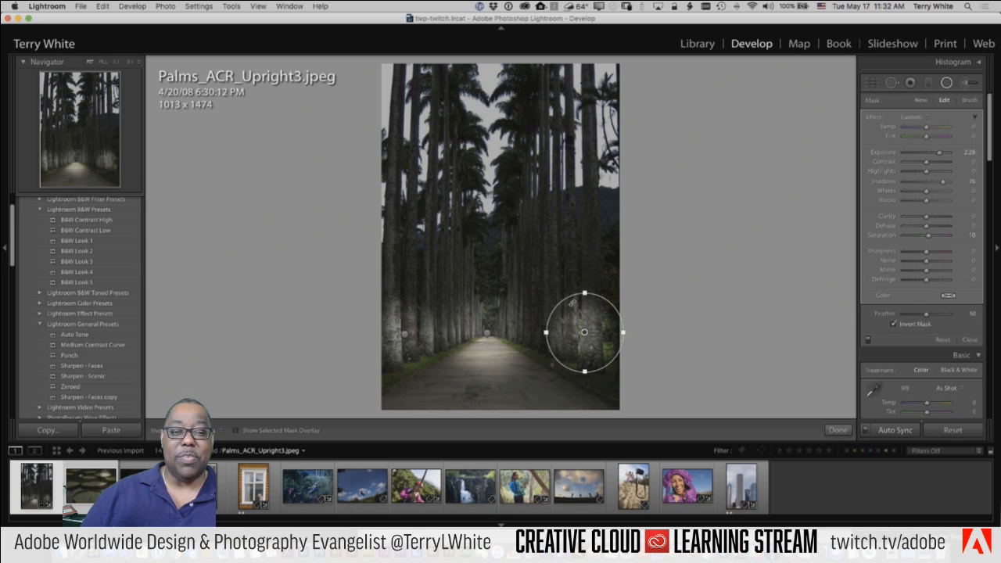
Narrow the lower-right and lower-left radial filters into ellipses, tilt their upper ends toward the path, and finish radial filter editing
{"action": "left_click_drag", "start_coordinate": [546, 333], "coordinate": [562, 333]}
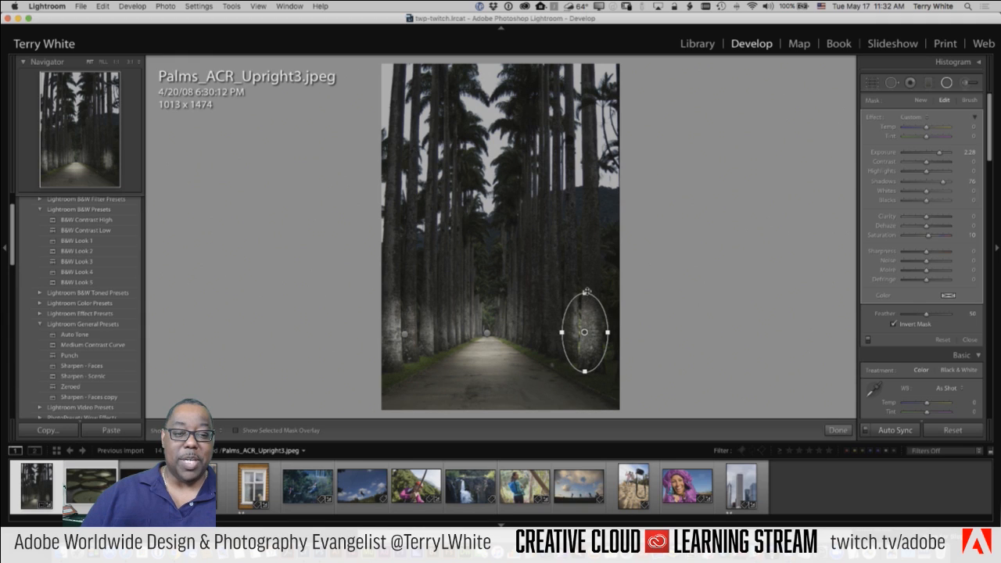
{"action": "left_click_drag", "start_coordinate": [579, 288], "coordinate": [550, 296]}
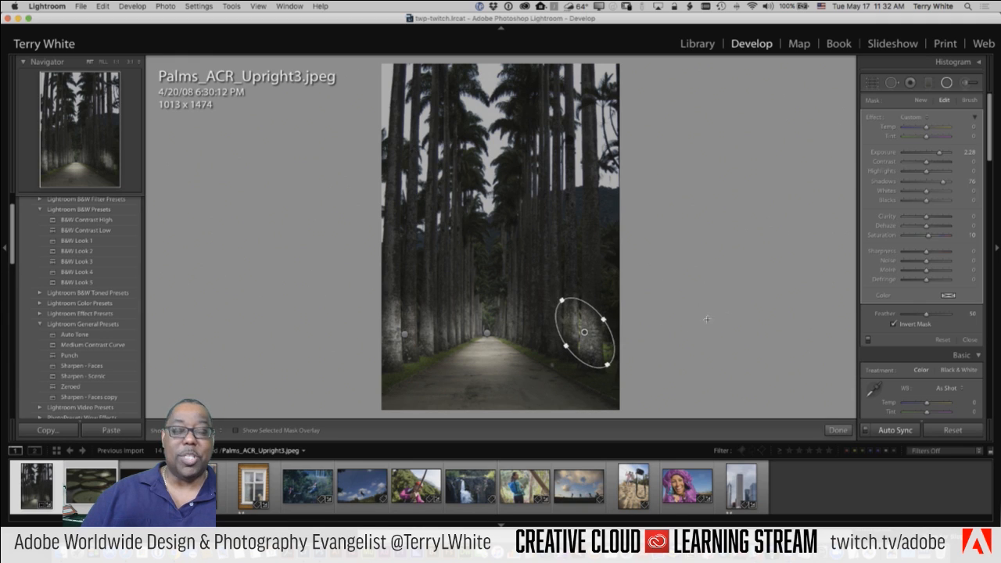
{"action": "left_click", "coordinate": [404, 334]}
{"action": "left_click_drag", "start_coordinate": [366, 335], "coordinate": [388, 335]}
{"action": "left_click_drag", "start_coordinate": [407, 287], "coordinate": [426, 294]}
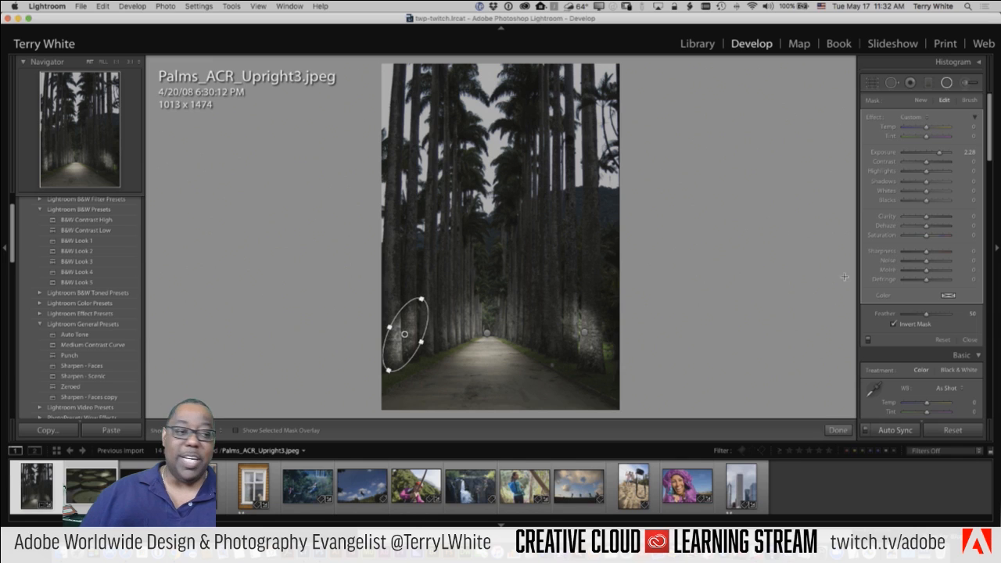
{"action": "scroll", "coordinate": [907, 282], "scroll_direction": "down", "scroll_amount": 15}
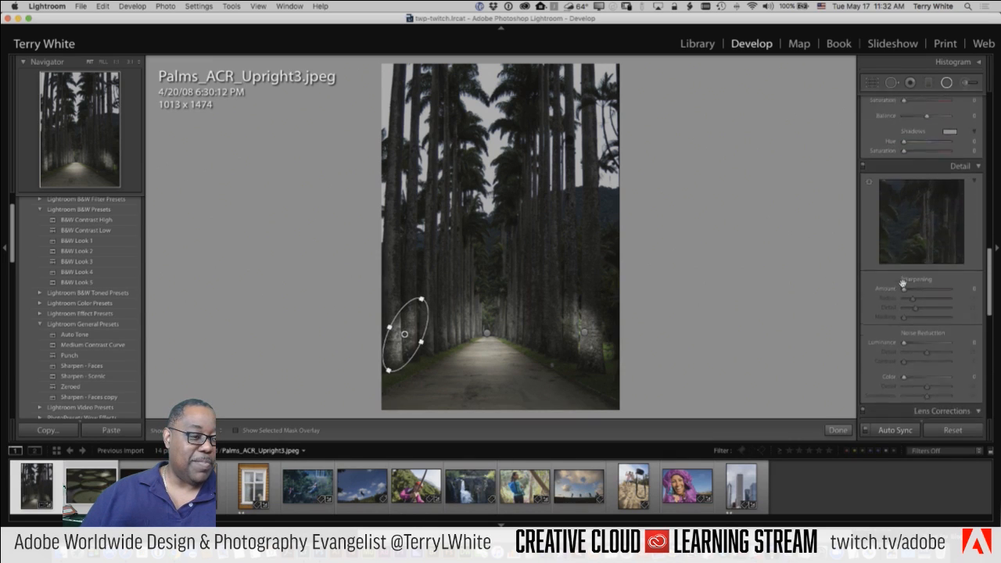
{"action": "scroll", "coordinate": [904, 285], "scroll_direction": "down", "scroll_amount": 10}
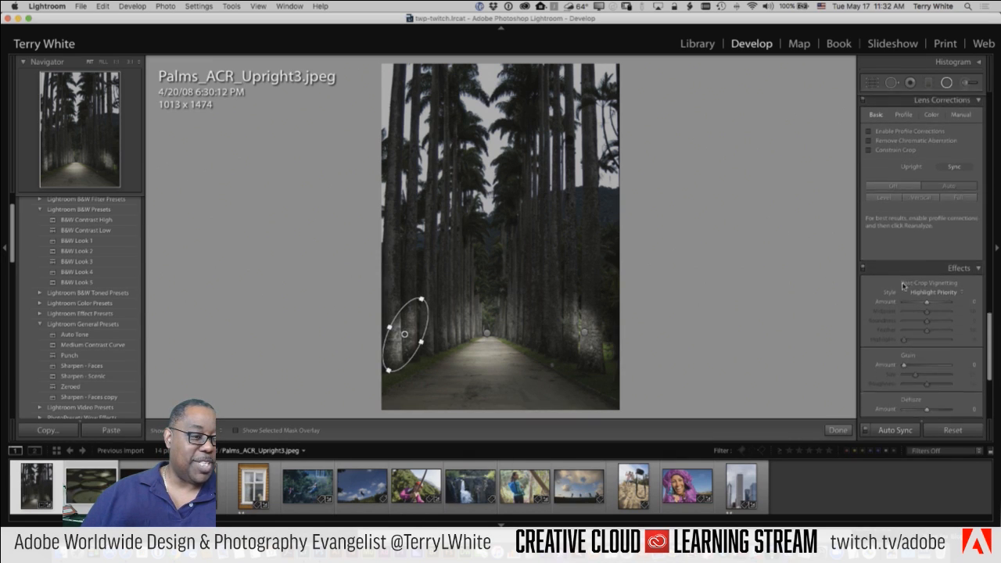
{"action": "scroll", "coordinate": [903, 286], "scroll_direction": "down", "scroll_amount": 5}
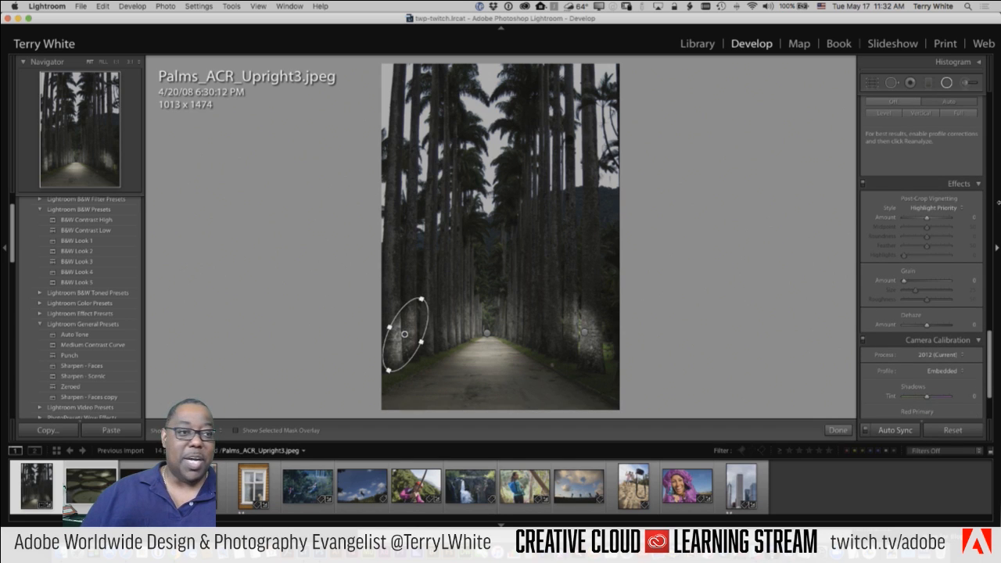
{"action": "scroll", "coordinate": [939, 196], "scroll_direction": "up", "scroll_amount": 5}
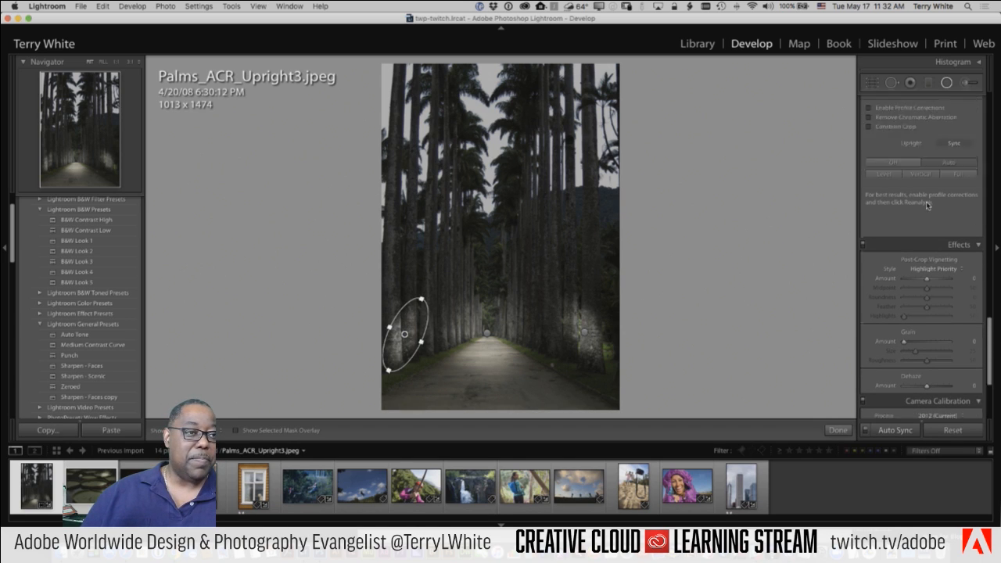
{"action": "left_click", "coordinate": [947, 83]}
Try film grain on the palm photo at Amounts 84 and 47, zooming in on the path, then reset the grain
{"action": "scroll", "coordinate": [928, 256], "scroll_direction": "down", "scroll_amount": 4}
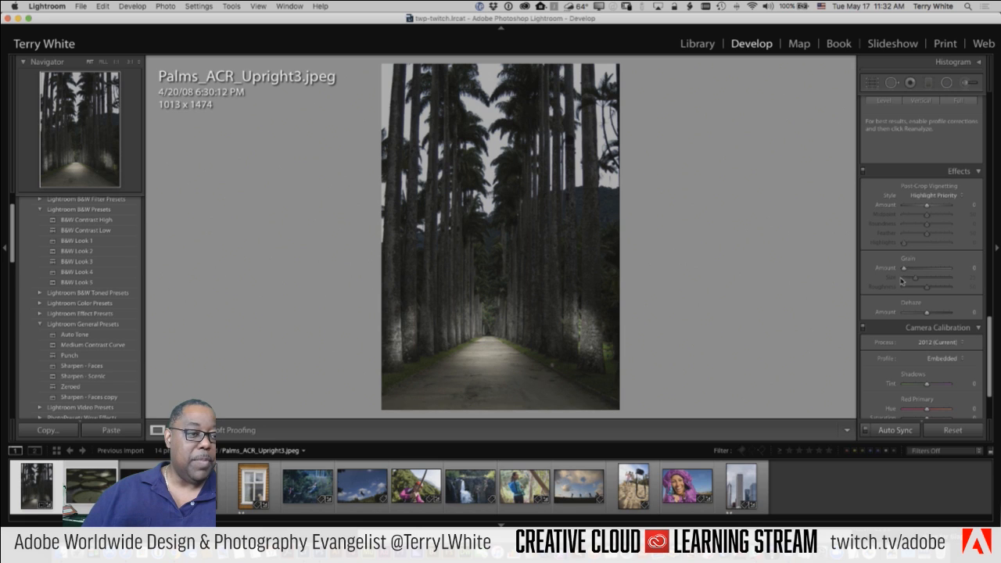
{"action": "left_click_drag", "start_coordinate": [905, 271], "coordinate": [943, 267]}
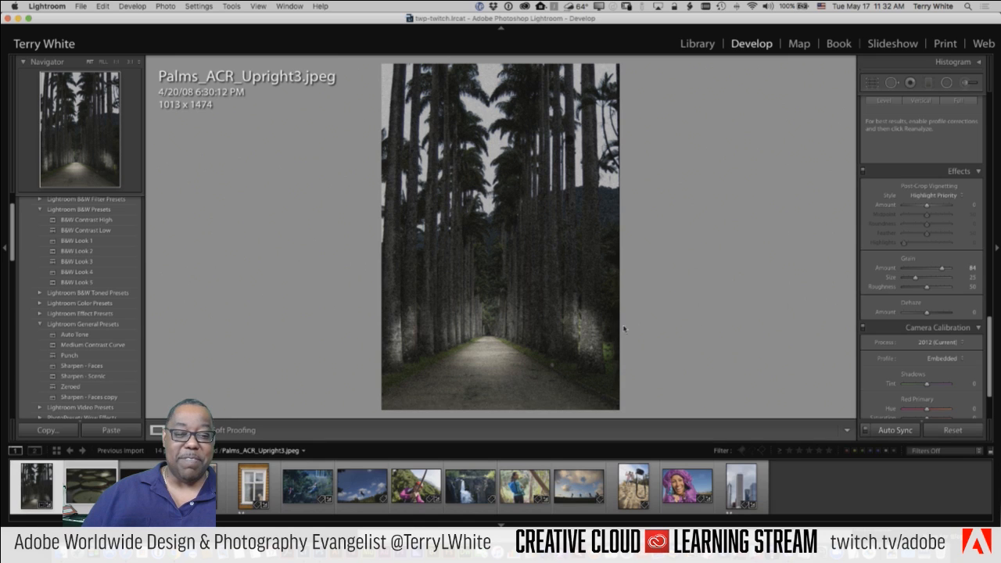
{"action": "left_click", "coordinate": [501, 365]}
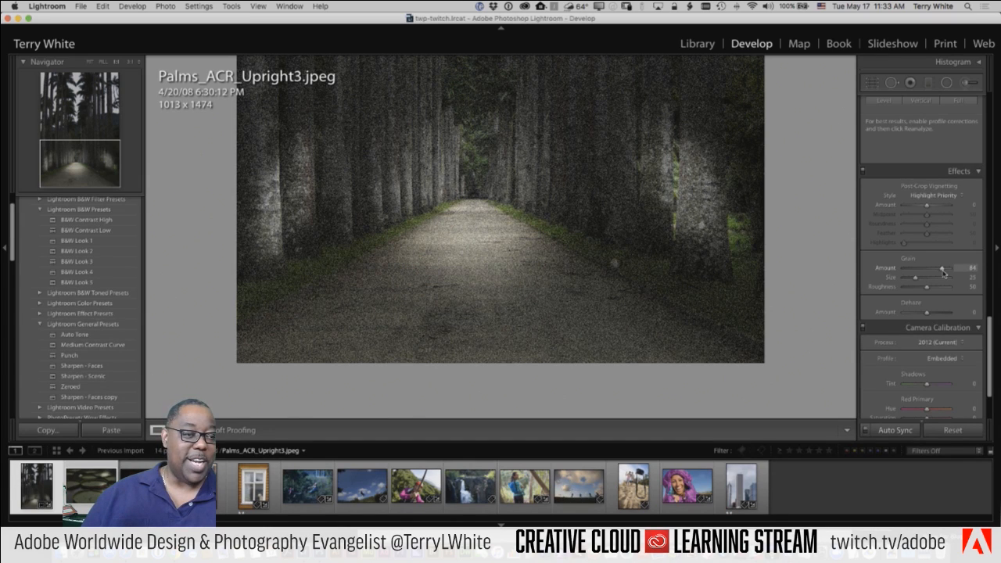
{"action": "mouse_move", "coordinate": [943, 268]}
{"action": "left_mouse_down"}
{"action": "mouse_move", "coordinate": [872, 282]}
{"action": "mouse_move", "coordinate": [944, 270]}
{"action": "mouse_move", "coordinate": [928, 273]}
{"action": "left_mouse_up"}
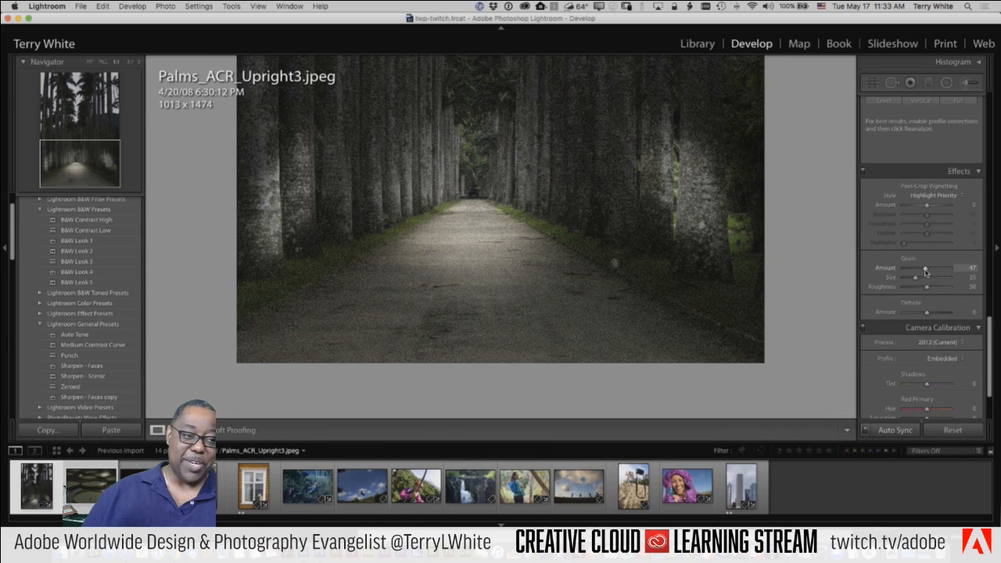
{"action": "left_click_drag", "start_coordinate": [928, 291], "coordinate": [873, 275]}
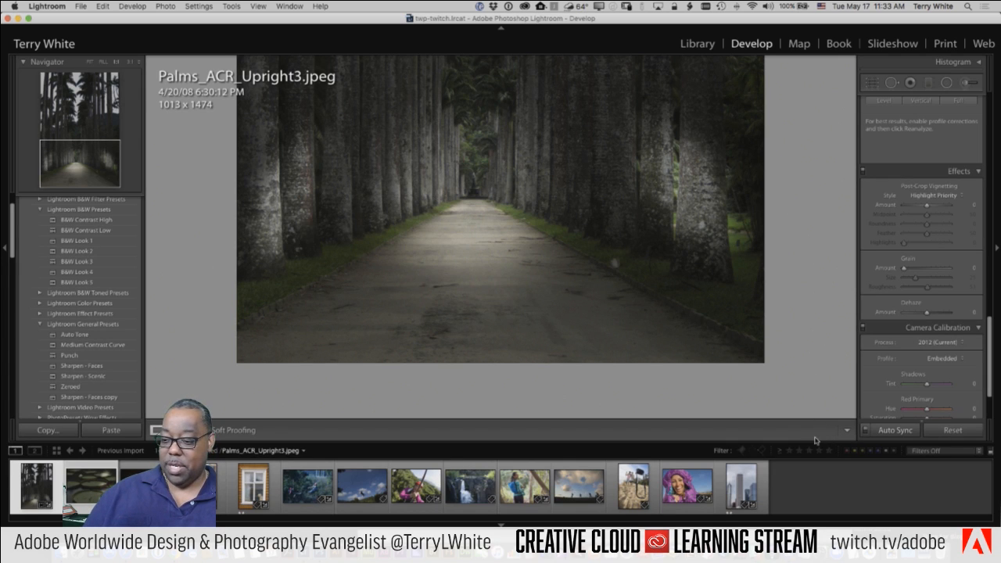
Open Hiking_Shot03_0014.NEF, try Dehaze Amounts of 52 and 100, and settle on 5
{"action": "left_click", "coordinate": [470, 486]}
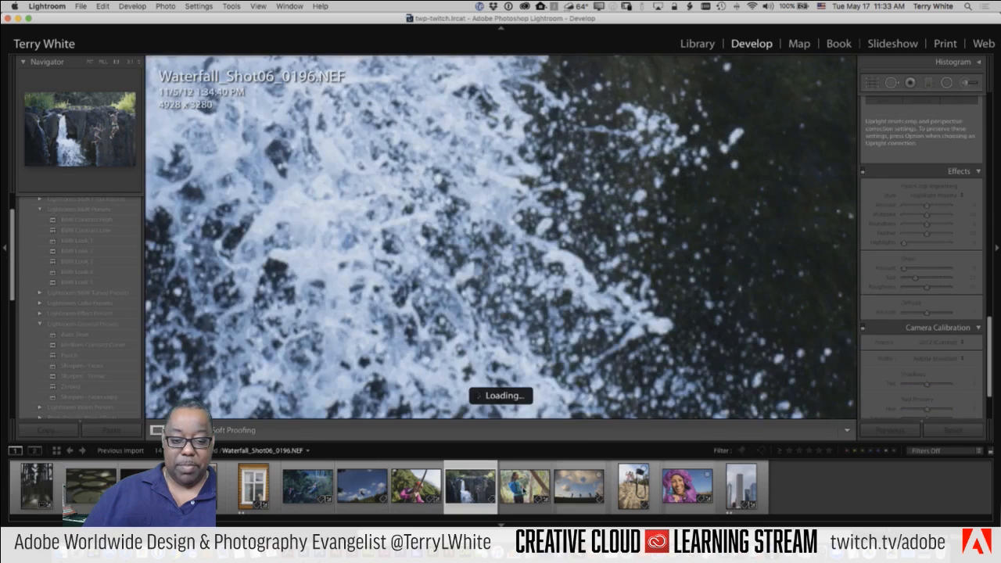
{"action": "left_click", "coordinate": [526, 492]}
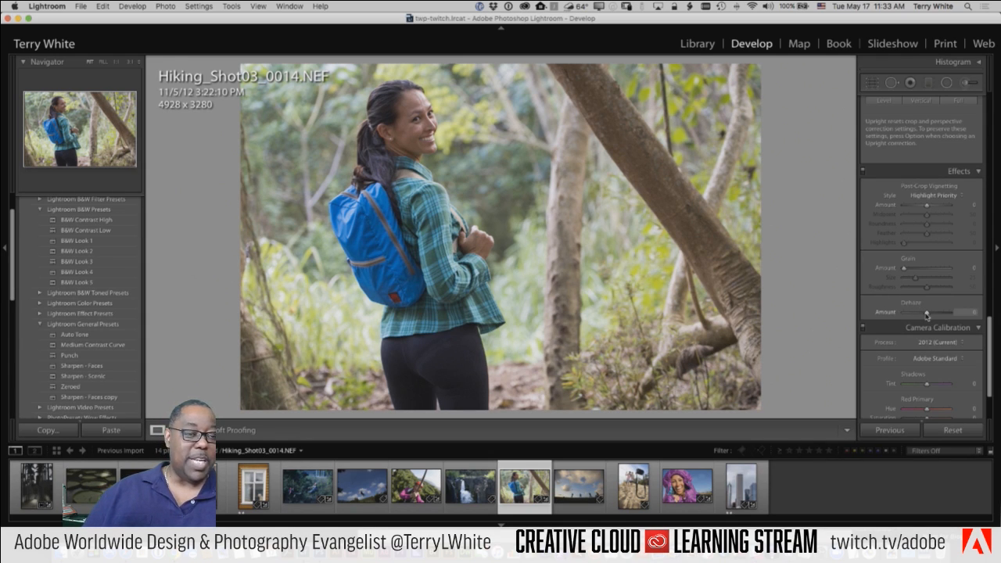
{"action": "mouse_move", "coordinate": [927, 316]}
{"action": "left_mouse_down"}
{"action": "mouse_move", "coordinate": [949, 313]}
{"action": "mouse_move", "coordinate": [939, 314]}
{"action": "left_mouse_up"}
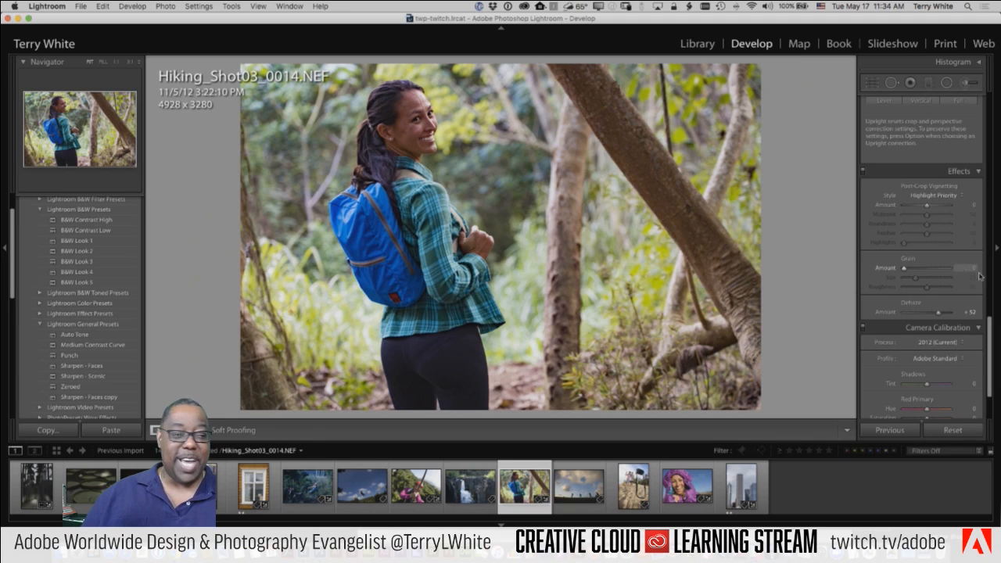
{"action": "left_click_drag", "start_coordinate": [940, 316], "coordinate": [955, 316]}
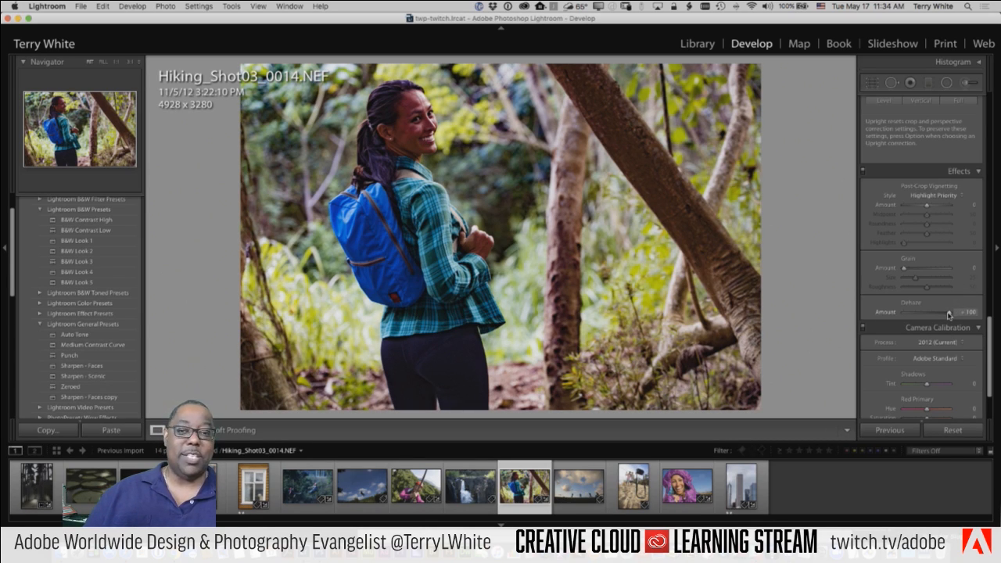
{"action": "left_click_drag", "start_coordinate": [949, 314], "coordinate": [928, 313]}
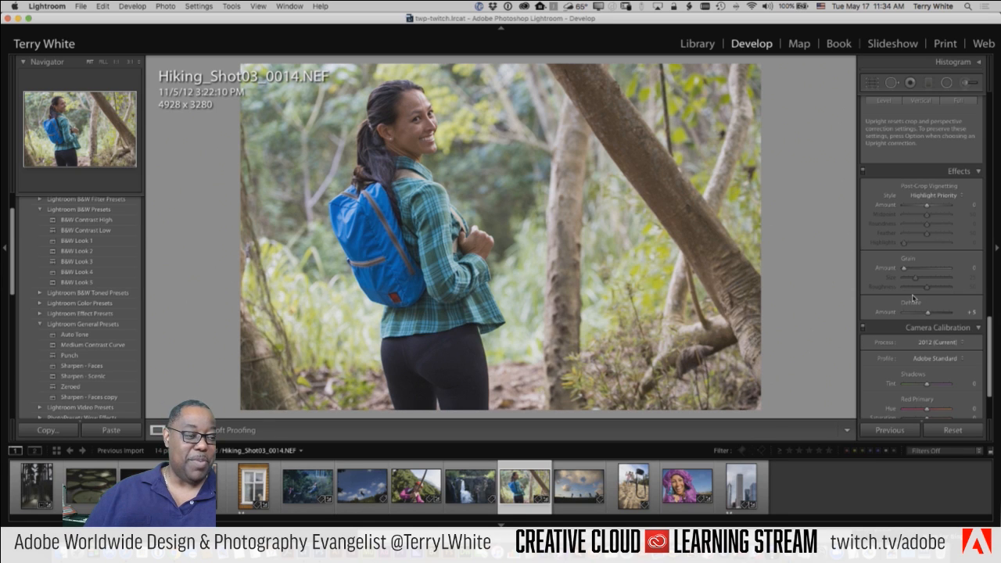
Compare the Camera Vivid, Camera Portrait and Adobe Standard calibration profiles on the hiking photo, and settle on Camera Landscape
{"action": "scroll", "coordinate": [913, 297], "scroll_direction": "down", "scroll_amount": 3}
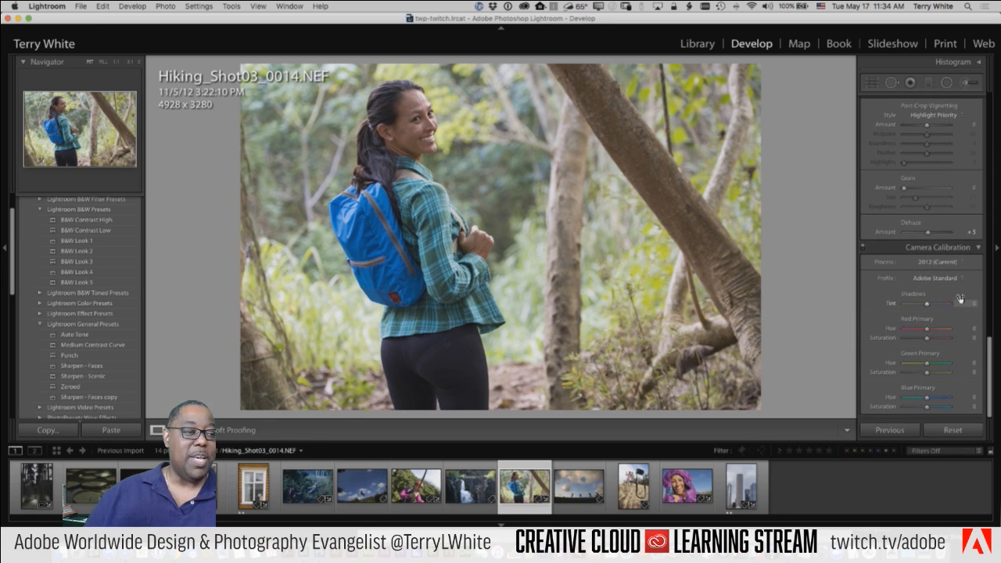
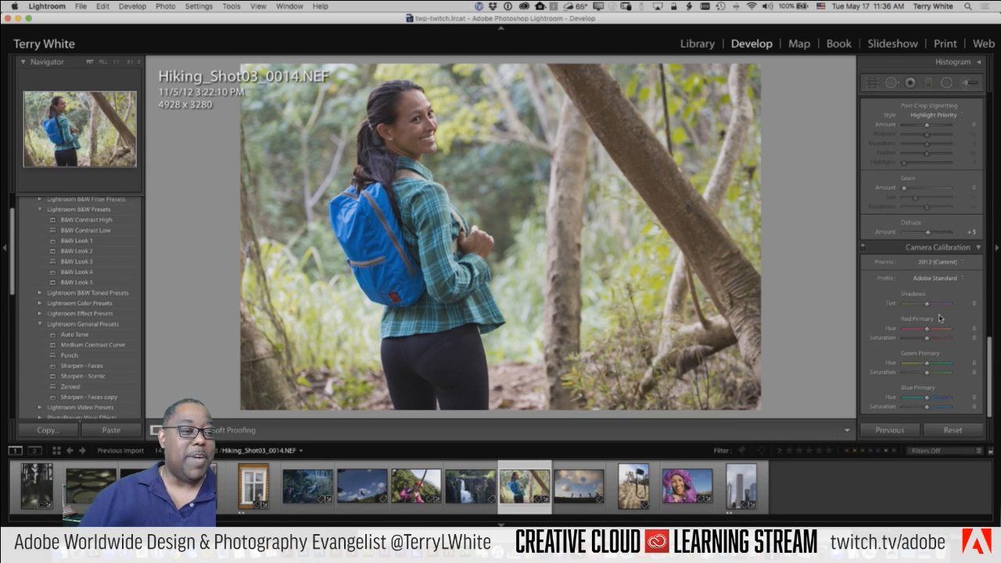
{"action": "left_click", "coordinate": [935, 279]}
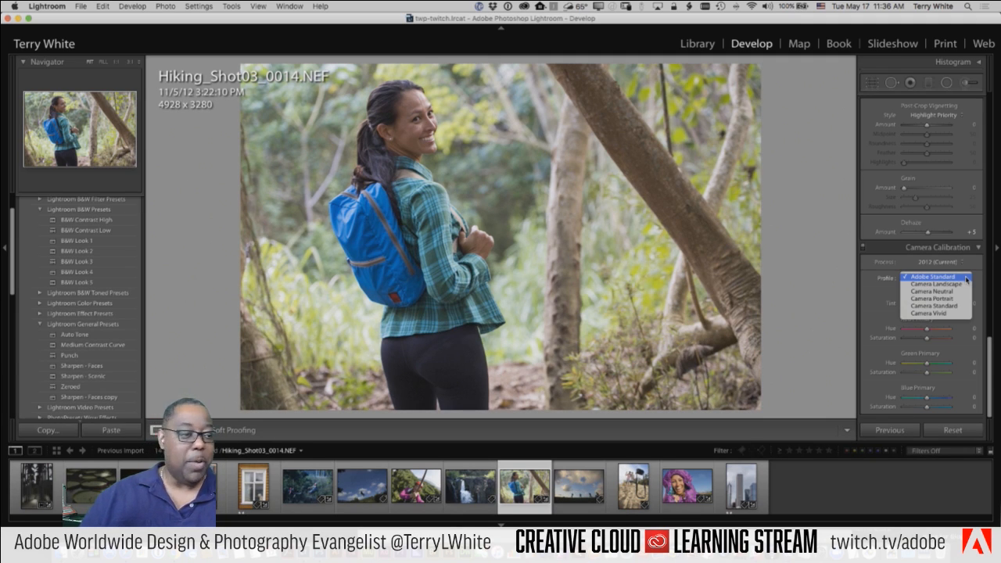
{"action": "left_click", "coordinate": [953, 315]}
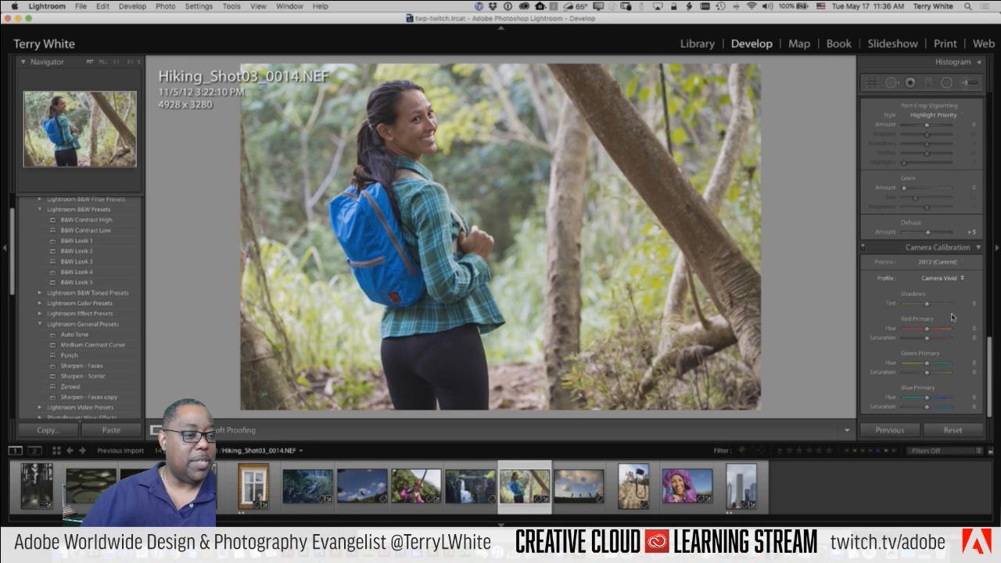
{"action": "left_click", "coordinate": [947, 280]}
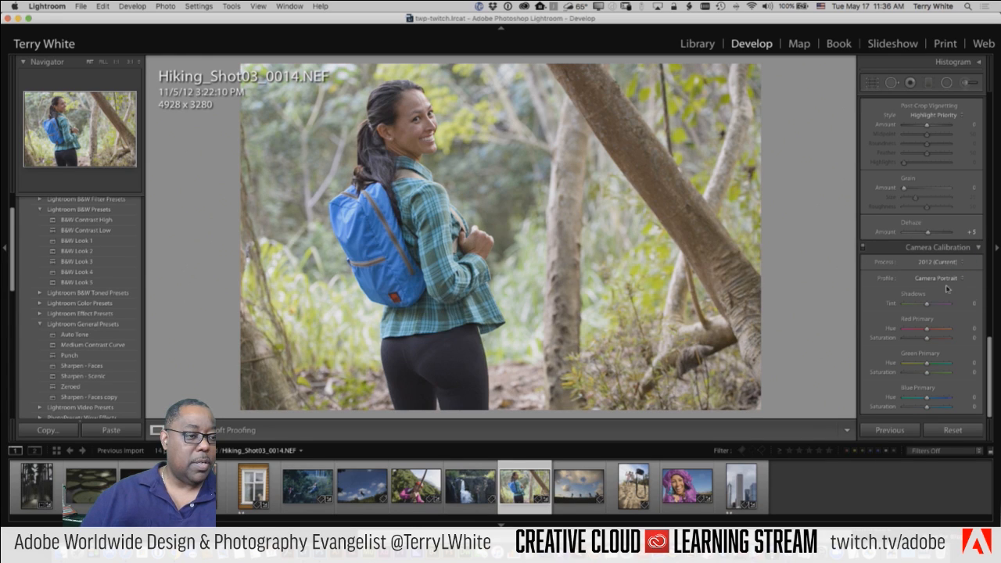
{"action": "left_click", "coordinate": [943, 279]}
{"action": "left_click", "coordinate": [939, 262]}
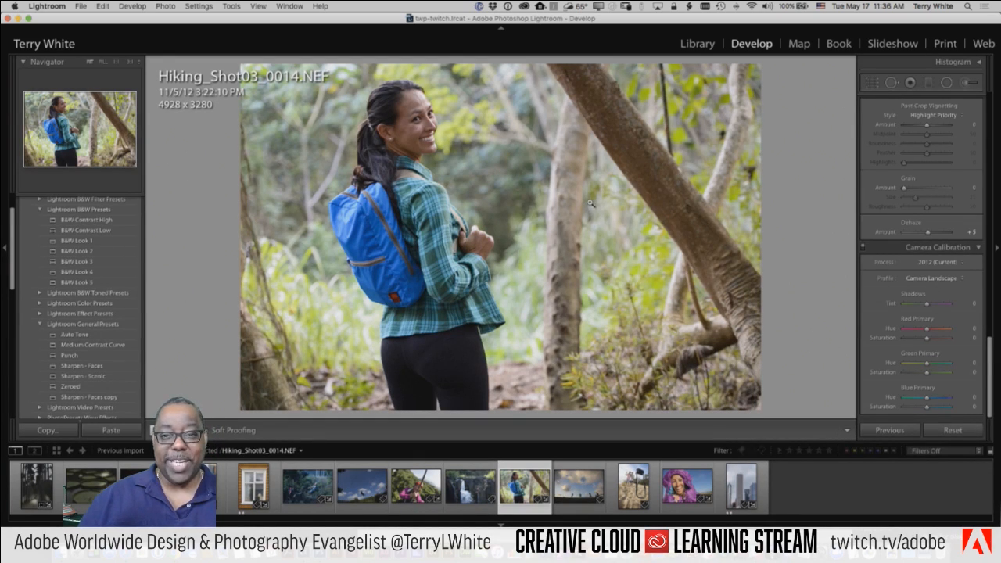
{"action": "left_click", "coordinate": [929, 279]}
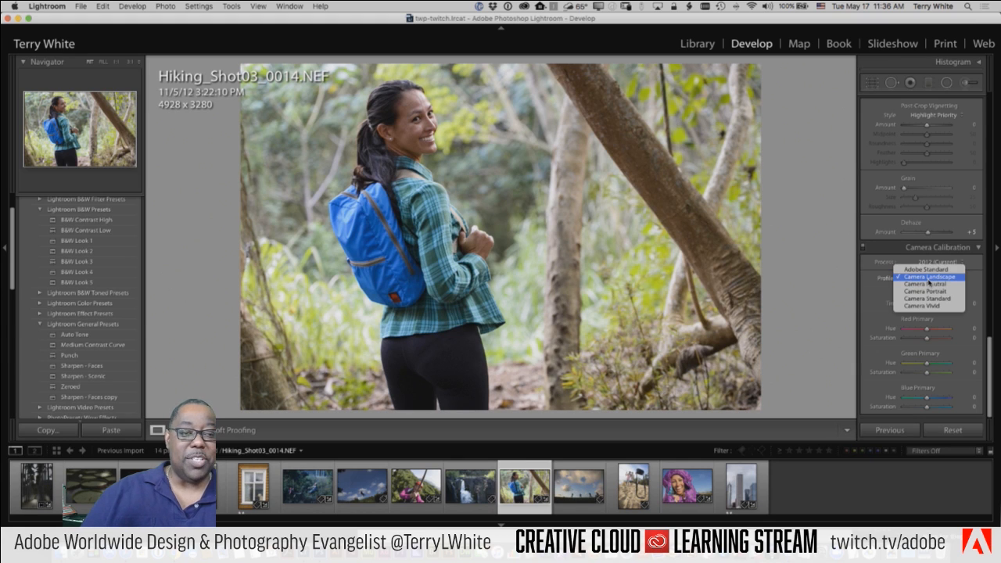
{"action": "left_click", "coordinate": [929, 270]}
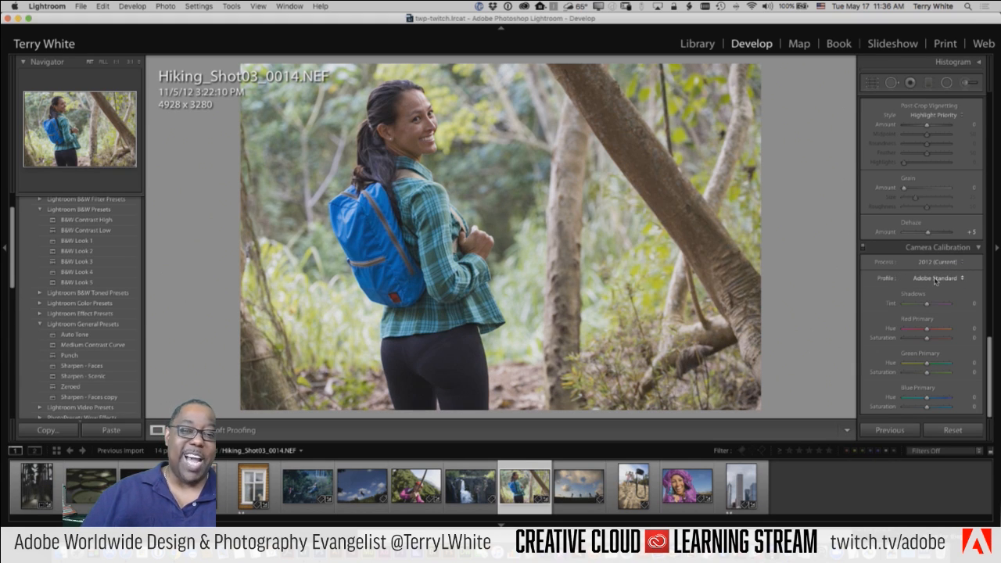
{"action": "left_click", "coordinate": [935, 280]}
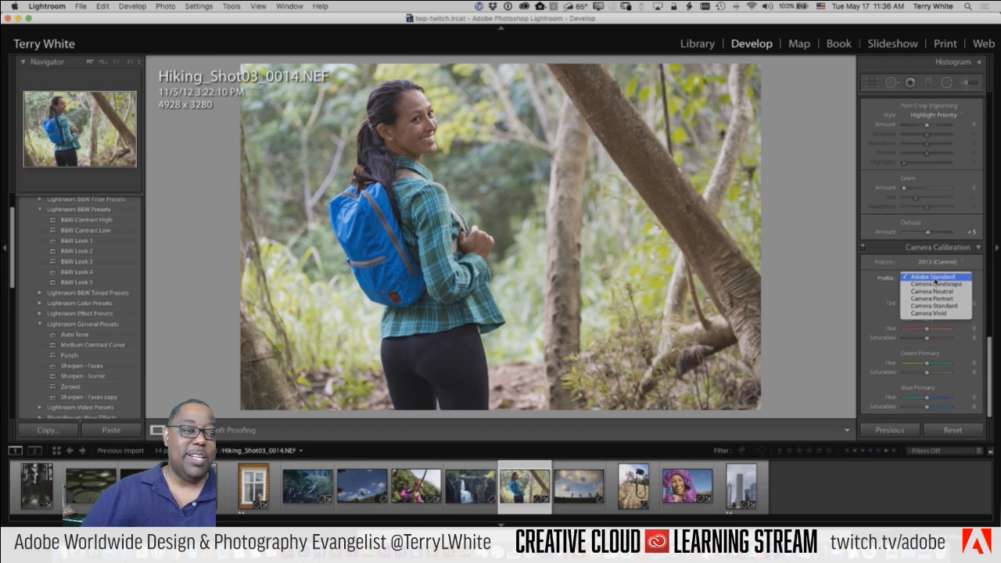
{"action": "left_click", "coordinate": [937, 287]}
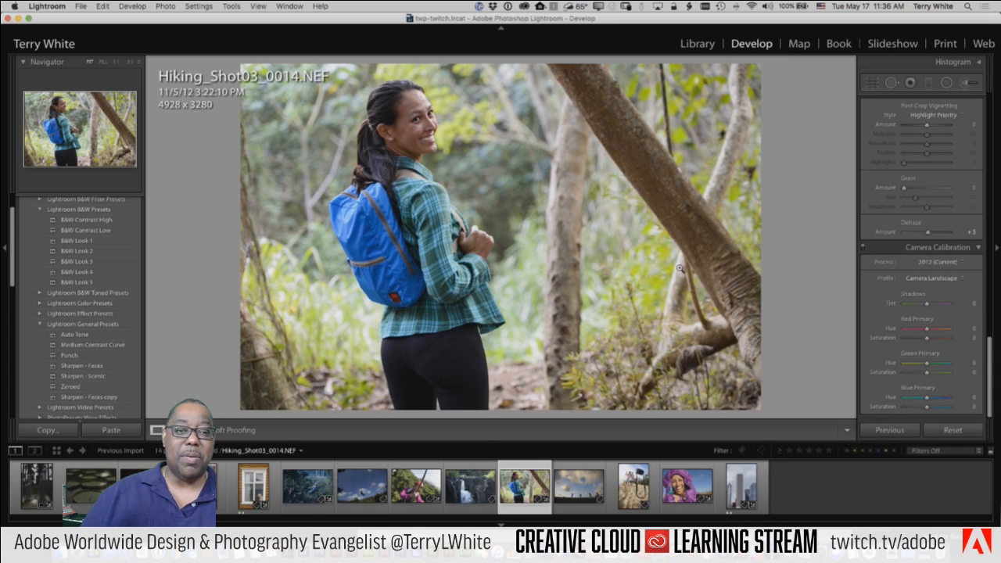
{"action": "left_click", "coordinate": [936, 280]}
{"action": "left_click", "coordinate": [936, 279]}
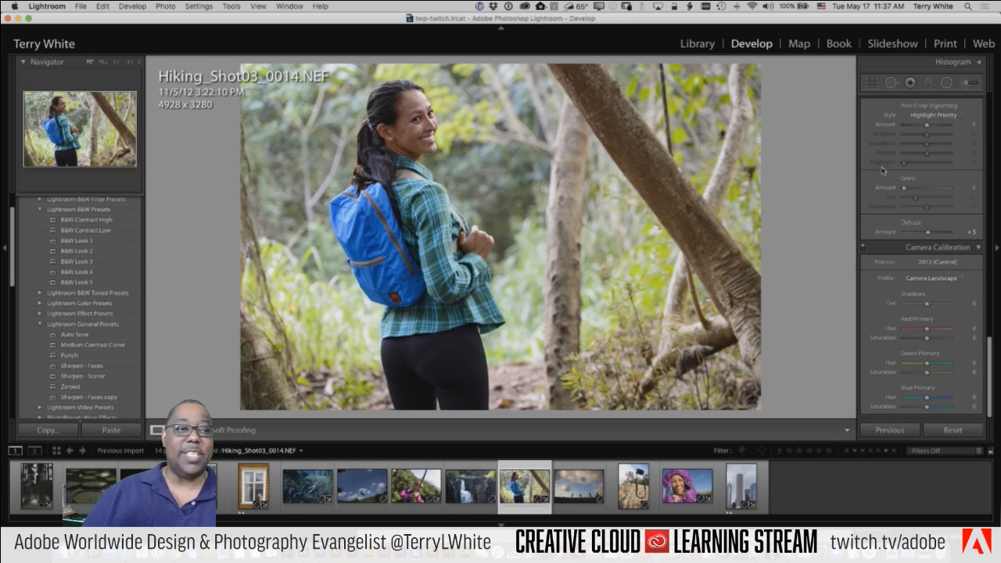
{"action": "scroll", "coordinate": [894, 248], "scroll_direction": "up", "scroll_amount": 15}
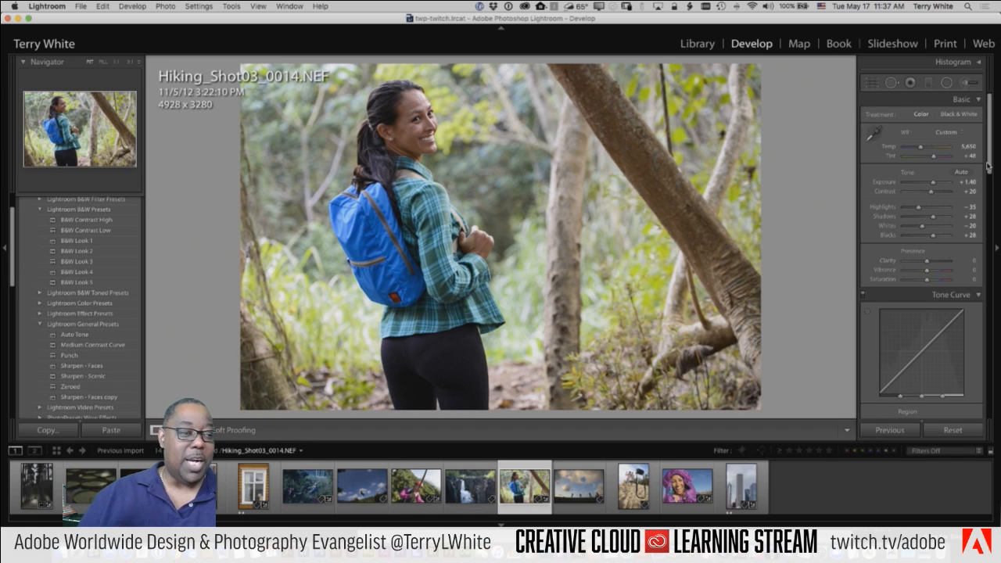
{"action": "scroll", "coordinate": [971, 226], "scroll_direction": "down", "scroll_amount": 5}
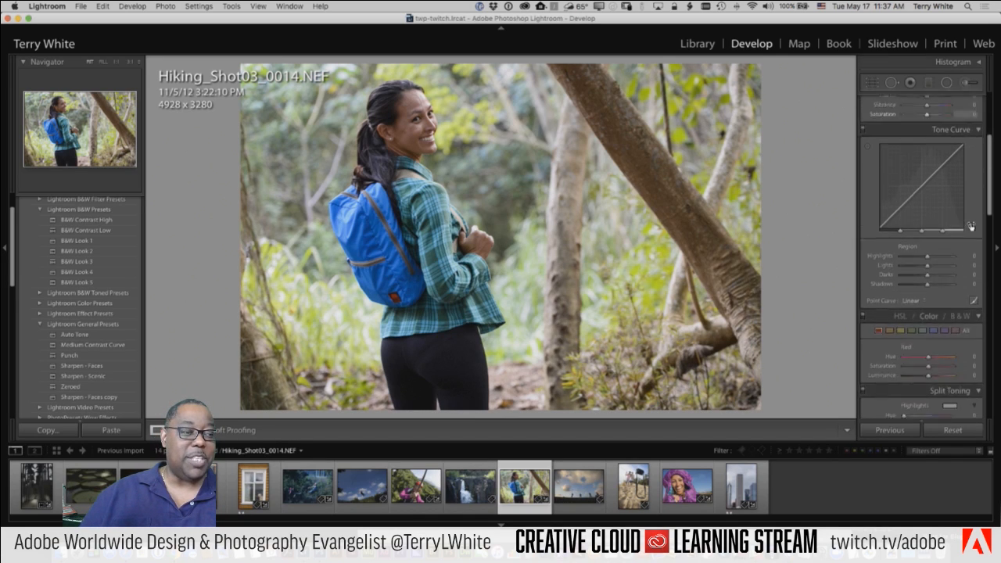
{"action": "scroll", "coordinate": [971, 227], "scroll_direction": "down", "scroll_amount": 10}
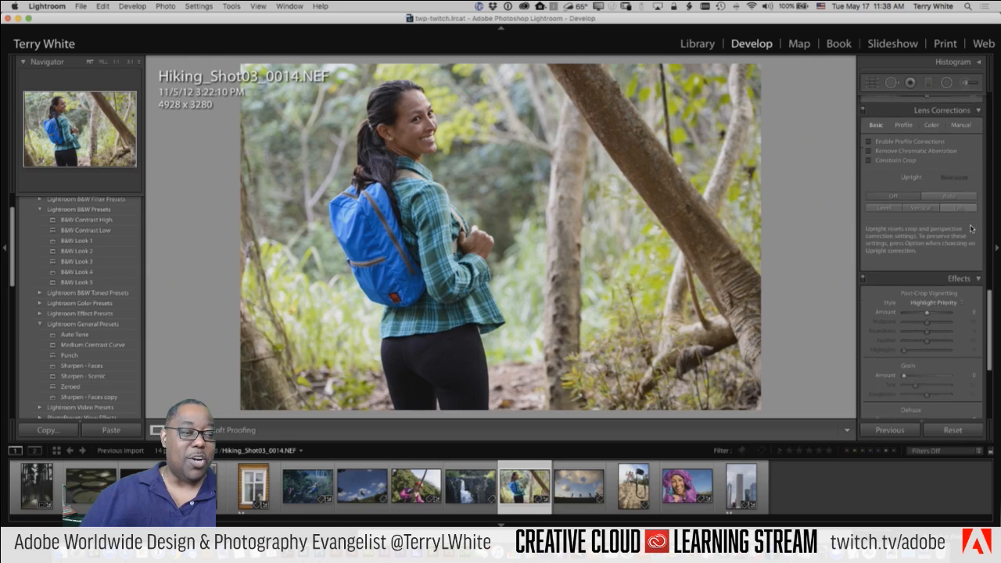
{"action": "scroll", "coordinate": [972, 227], "scroll_direction": "up", "scroll_amount": 3}
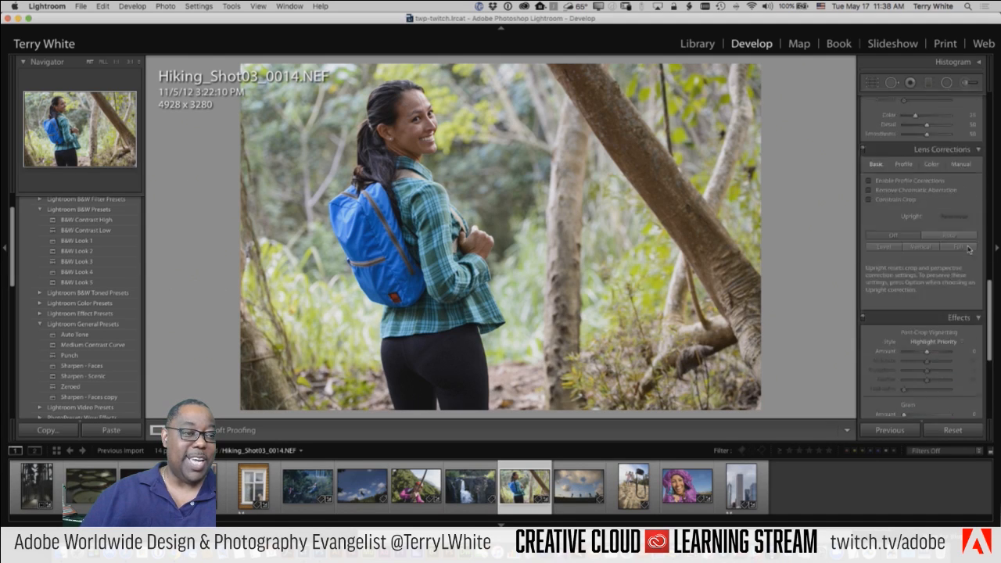
{"action": "scroll", "coordinate": [969, 249], "scroll_direction": "up", "scroll_amount": 15}
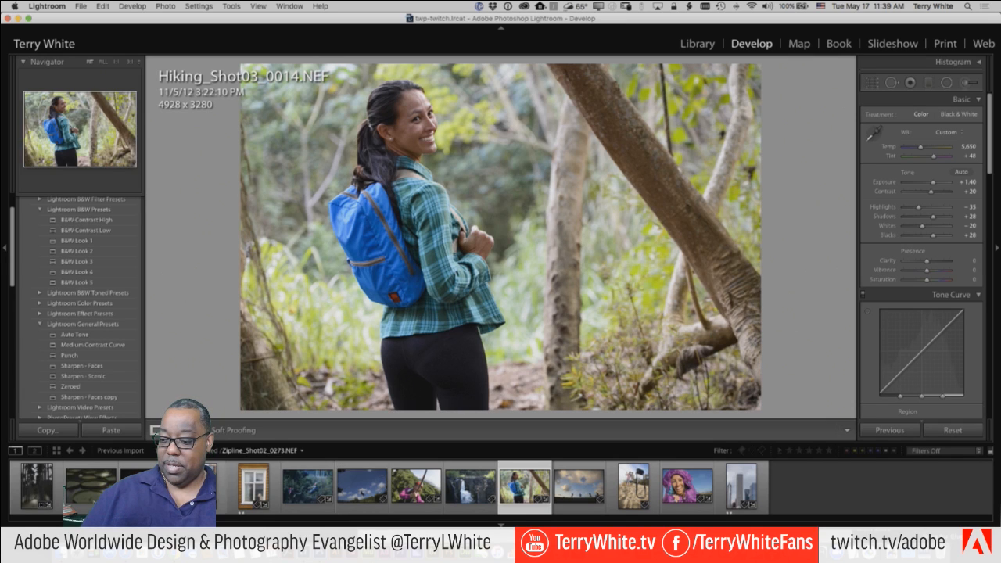
Apply the Sharpen - Scenic preset to the lily pad photo and set Clarity to 15, Vibrance to 35 and Saturation to 4
{"action": "left_click", "coordinate": [92, 487]}
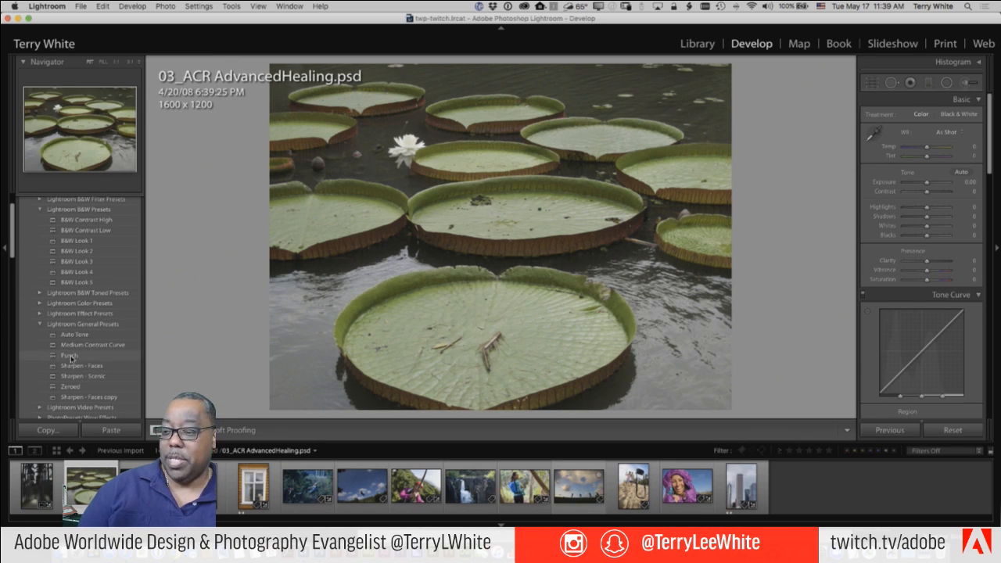
{"action": "left_click", "coordinate": [85, 377]}
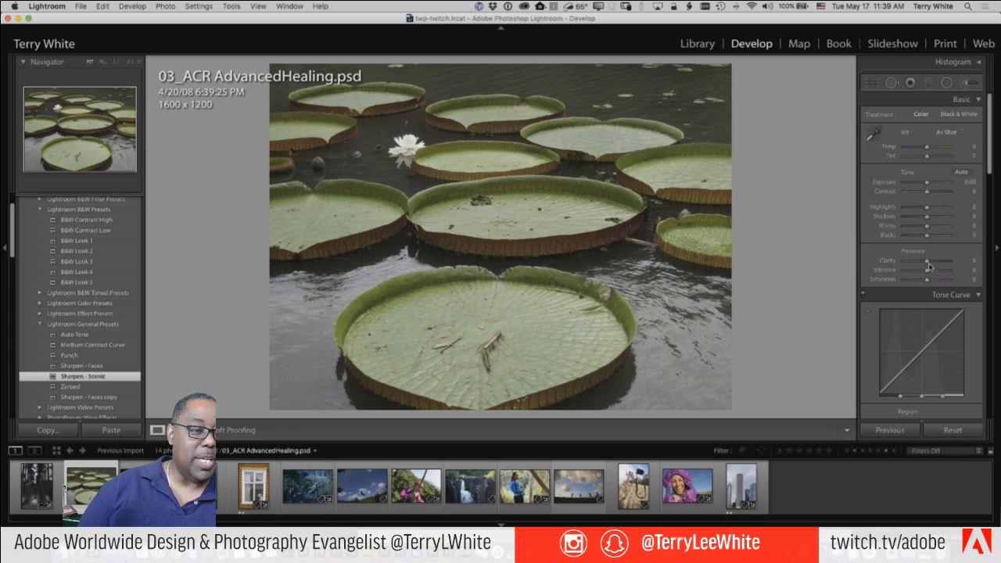
{"action": "left_click_drag", "start_coordinate": [928, 261], "coordinate": [929, 286]}
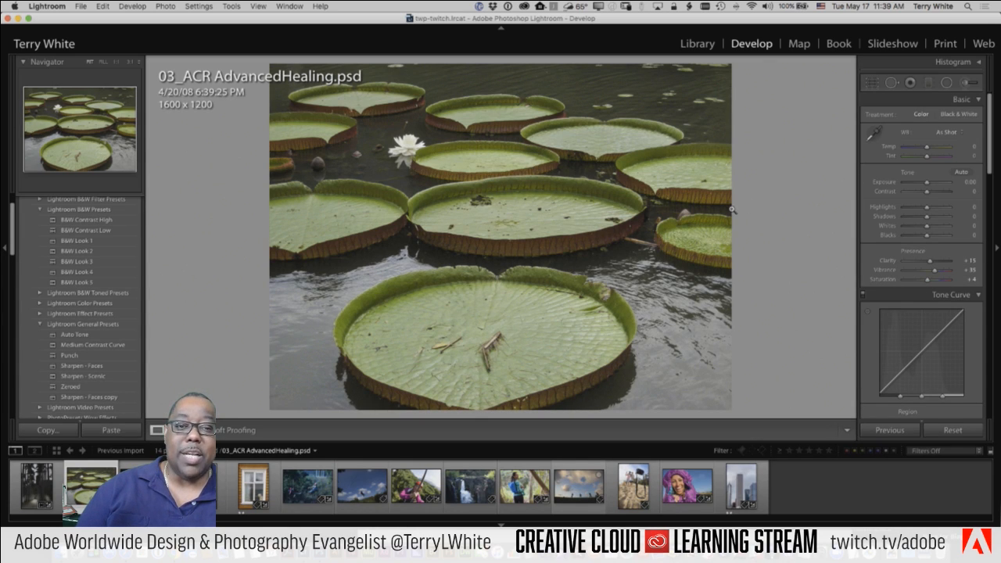
Show the histogram and automatically set the lily pad photo's Whites to 30 and Blacks to -18
{"action": "left_click", "coordinate": [977, 62]}
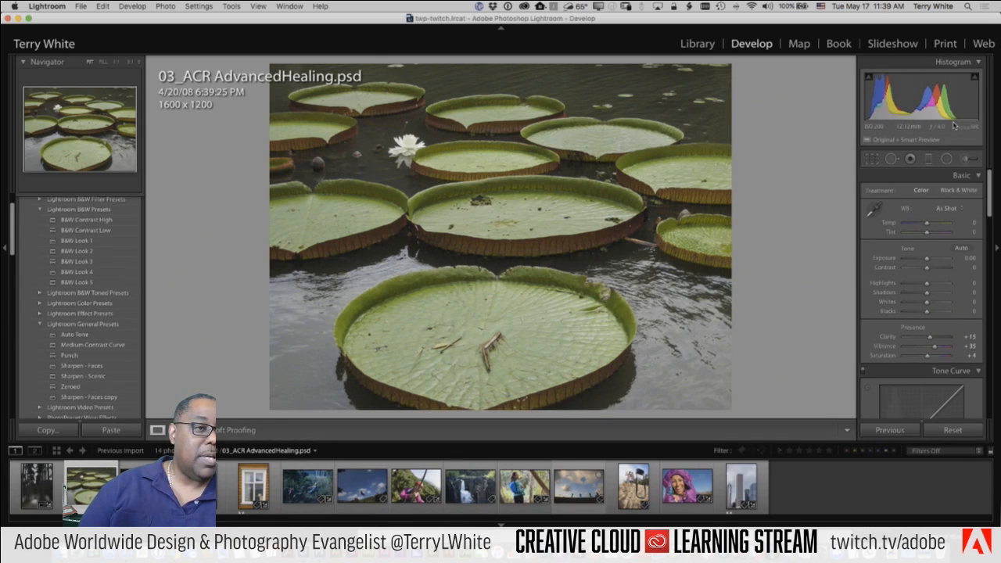
{"action": "key", "text": "shift"}
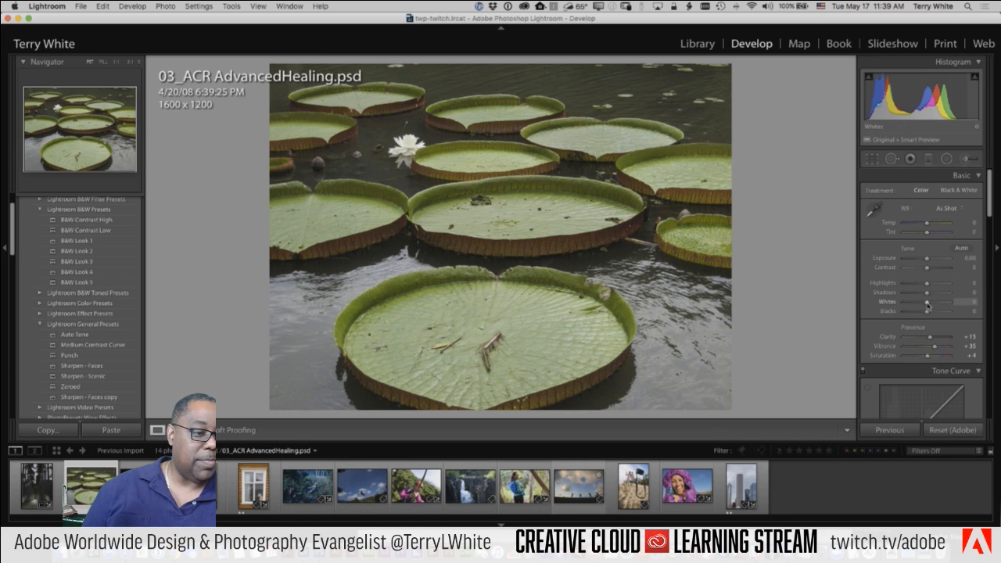
{"action": "double_click", "coordinate": [928, 305], "text": "shift"}
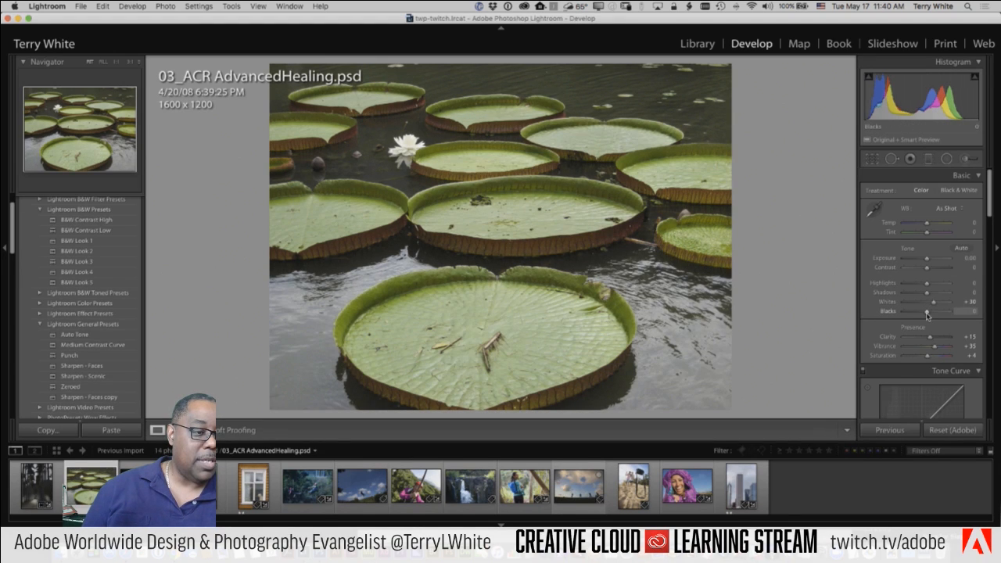
{"action": "double_click", "coordinate": [927, 312], "text": "shift"}
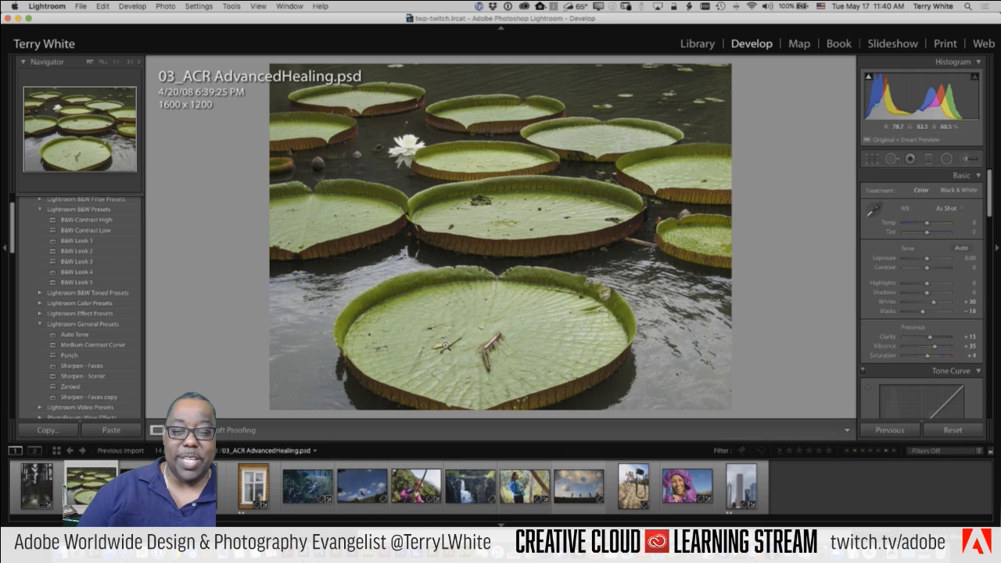
Use Spot Removal in Clone mode at brush Size 76 to clone over a small spot on the dark water in the photo's upper right
{"action": "left_click", "coordinate": [892, 158]}
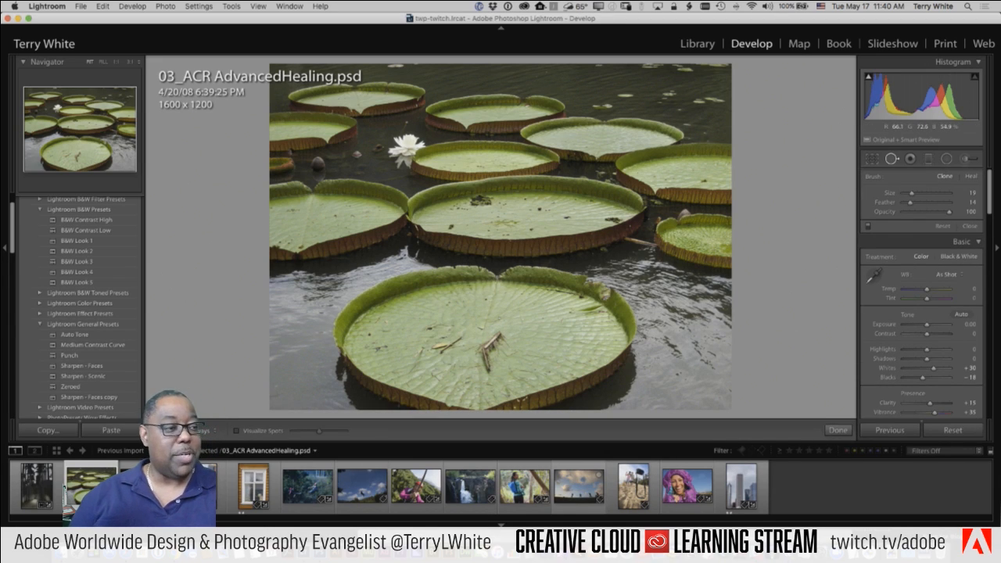
{"action": "scroll", "coordinate": [497, 317], "scroll_direction": "up", "scroll_amount": 10}
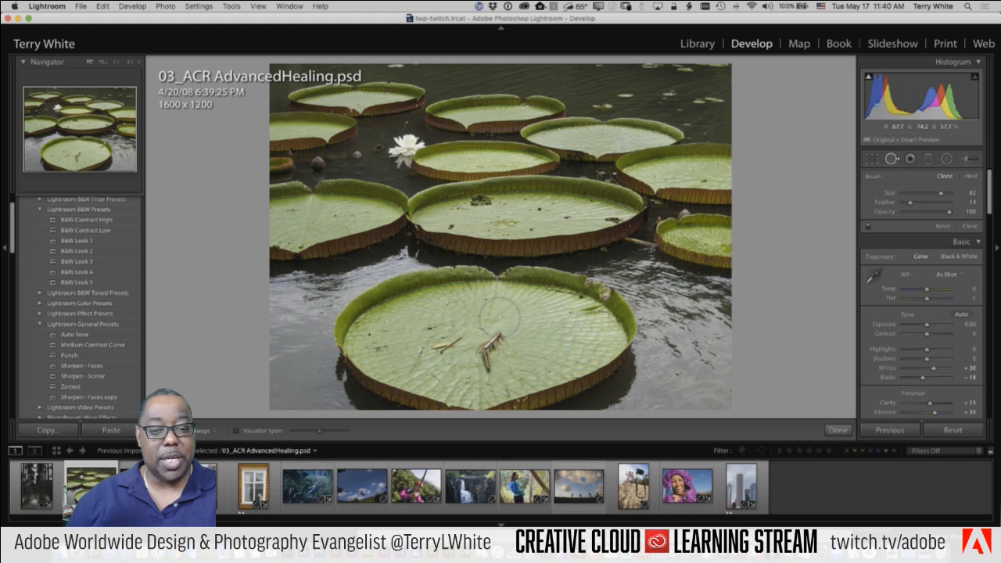
{"action": "scroll", "coordinate": [499, 319], "scroll_direction": "down", "scroll_amount": 2}
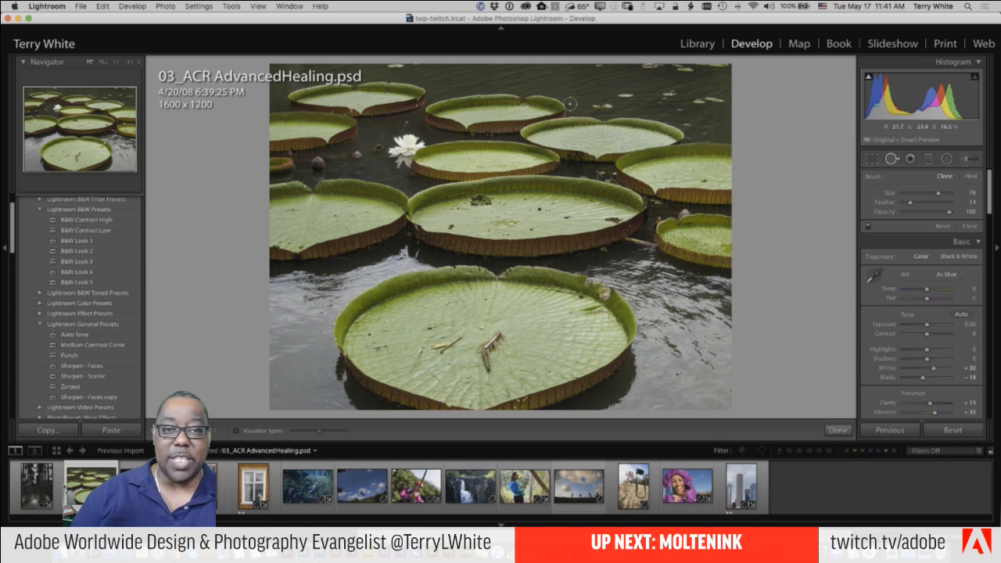
{"action": "left_click", "coordinate": [680, 111]}
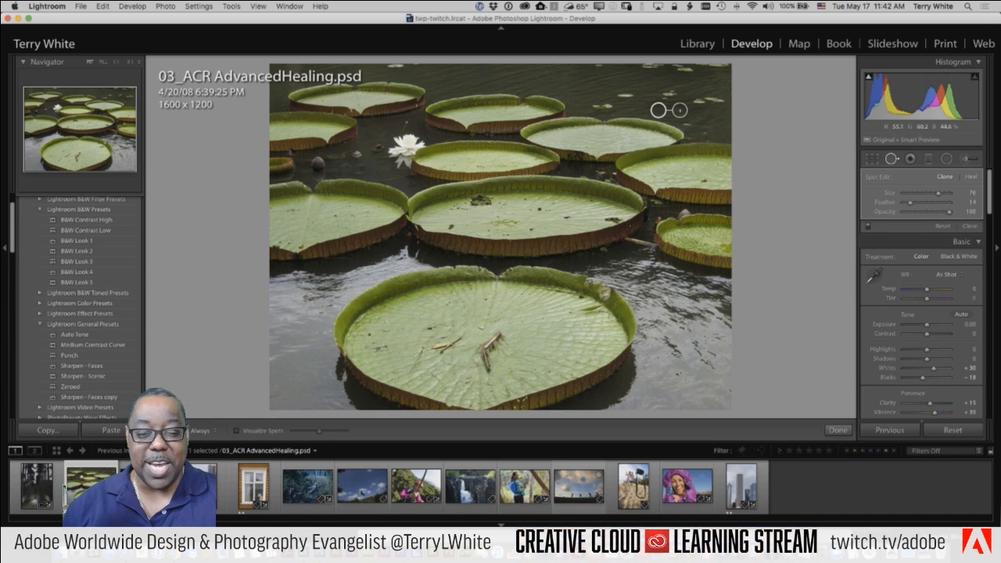
Clone out the large twig on the front lily pad from a source just above it, and remove the blemish near the pad's left edge
{"action": "mouse_move", "coordinate": [506, 330]}
{"action": "left_mouse_down"}
{"action": "mouse_move", "coordinate": [469, 351]}
{"action": "mouse_move", "coordinate": [490, 370]}
{"action": "mouse_move", "coordinate": [501, 342]}
{"action": "left_mouse_up"}
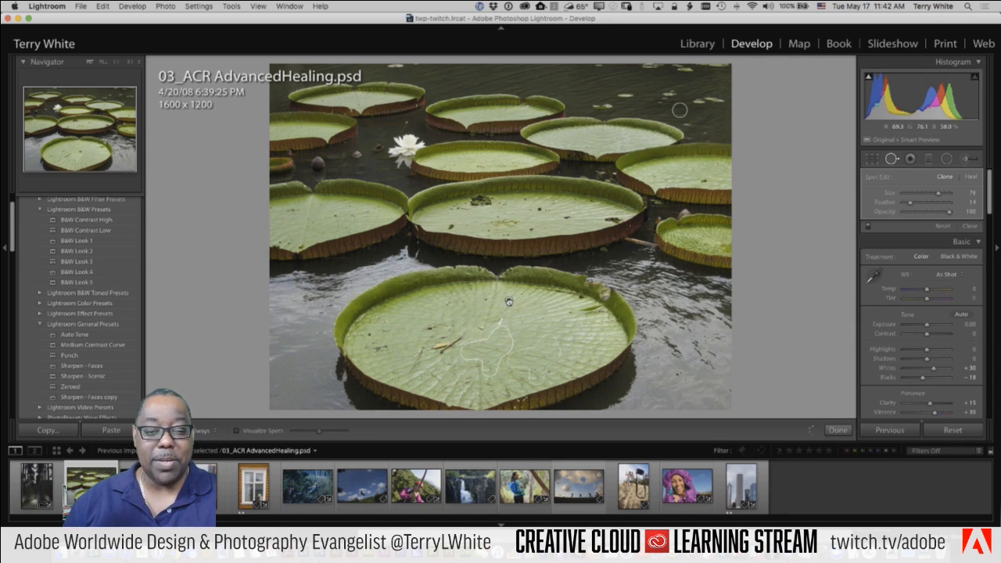
{"action": "left_click_drag", "start_coordinate": [509, 302], "coordinate": [517, 310]}
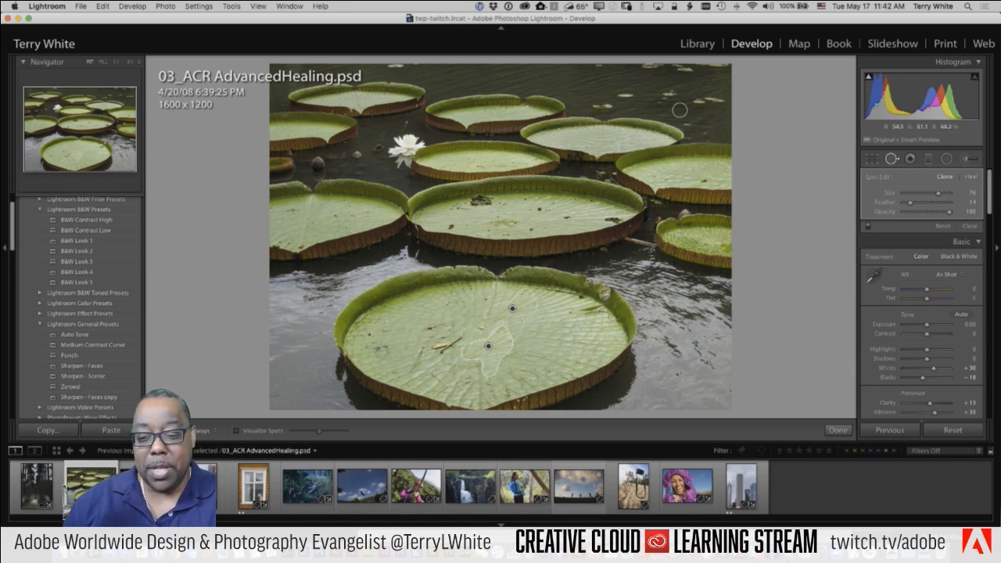
{"action": "left_click_drag", "start_coordinate": [382, 347], "coordinate": [375, 349]}
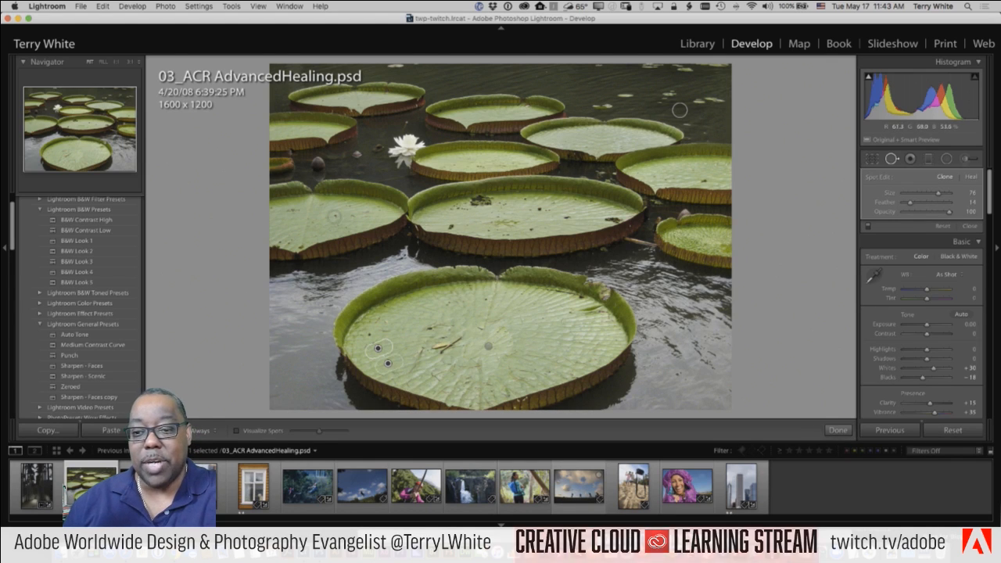
Clone out the small blemishes on the left, centre and right-hand lily pads behind the front pad, using clean pad surface as the source
{"action": "left_click", "coordinate": [334, 215]}
{"action": "left_click", "coordinate": [292, 211]}
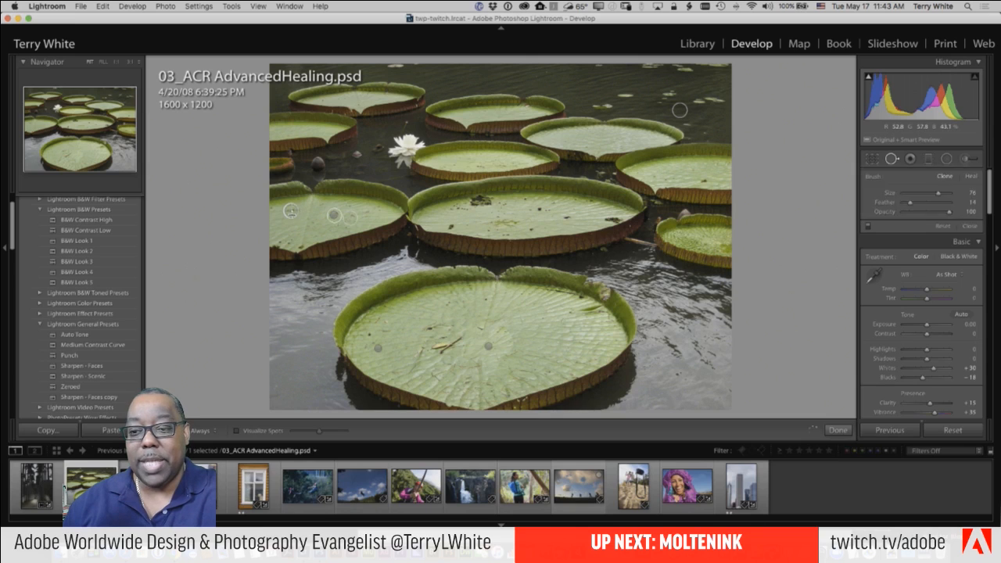
{"action": "left_click", "coordinate": [541, 210]}
{"action": "left_click", "coordinate": [540, 210]}
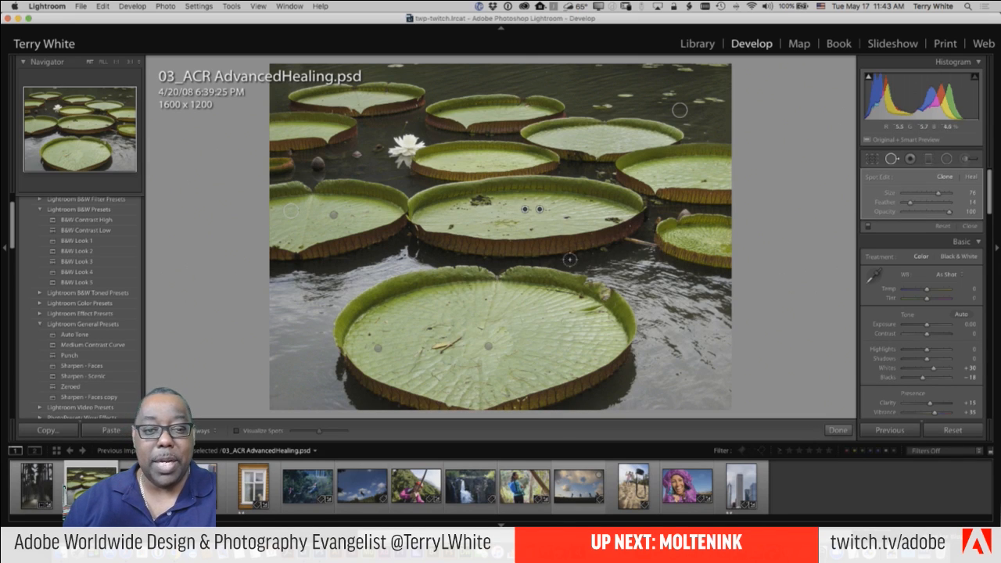
{"action": "left_click", "coordinate": [706, 179]}
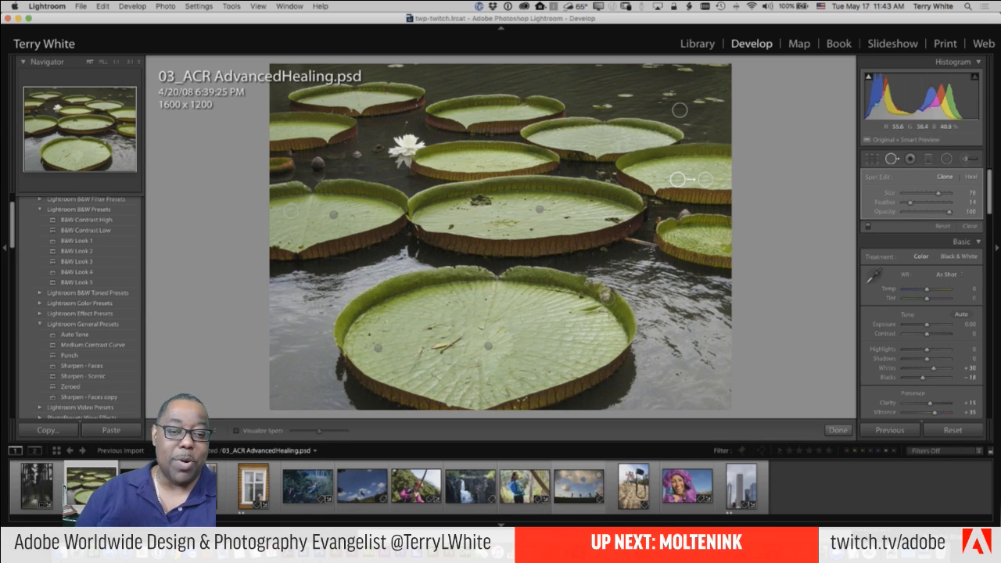
Try to clone over the damaged upper-right rim of the front lily pad and the marks inside it, and delete those clone spots
{"action": "mouse_move", "coordinate": [607, 297]}
{"action": "left_mouse_down"}
{"action": "mouse_move", "coordinate": [583, 283]}
{"action": "mouse_move", "coordinate": [597, 290]}
{"action": "left_mouse_up"}
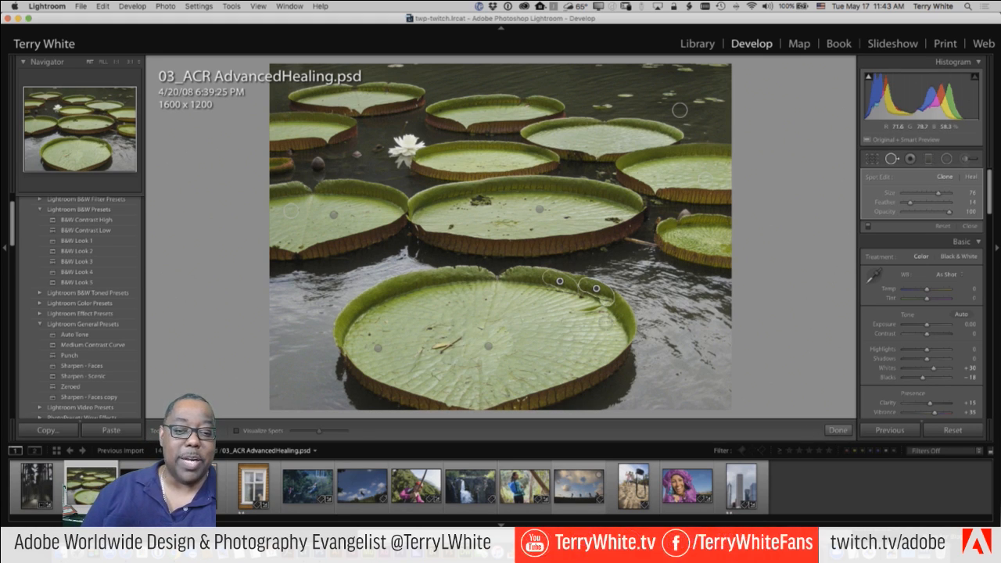
{"action": "left_click", "coordinate": [606, 322]}
{"action": "mouse_move", "coordinate": [610, 310]}
{"action": "left_mouse_down"}
{"action": "mouse_move", "coordinate": [594, 298]}
{"action": "mouse_move", "coordinate": [617, 332]}
{"action": "left_mouse_up"}
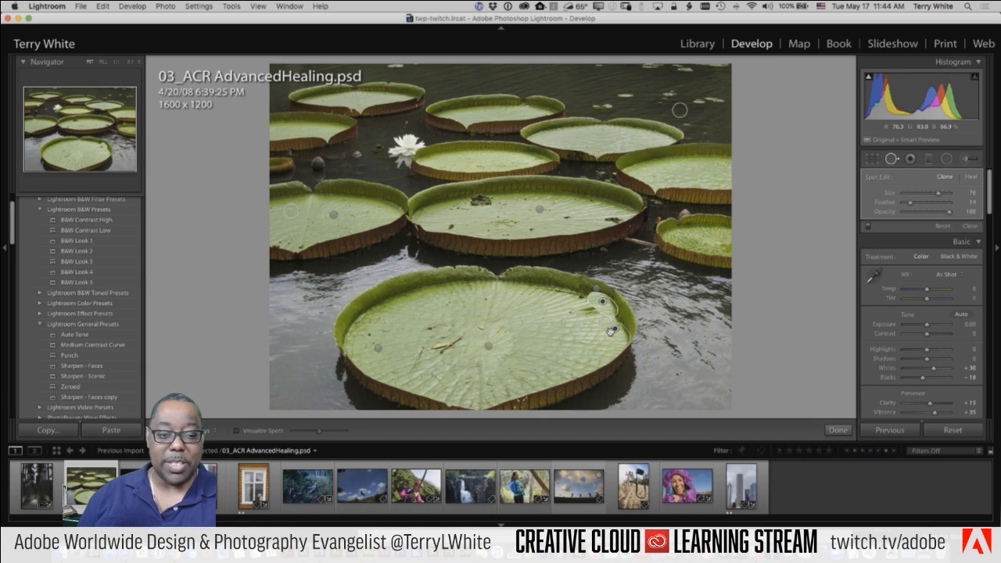
{"action": "key", "text": "Delete"}
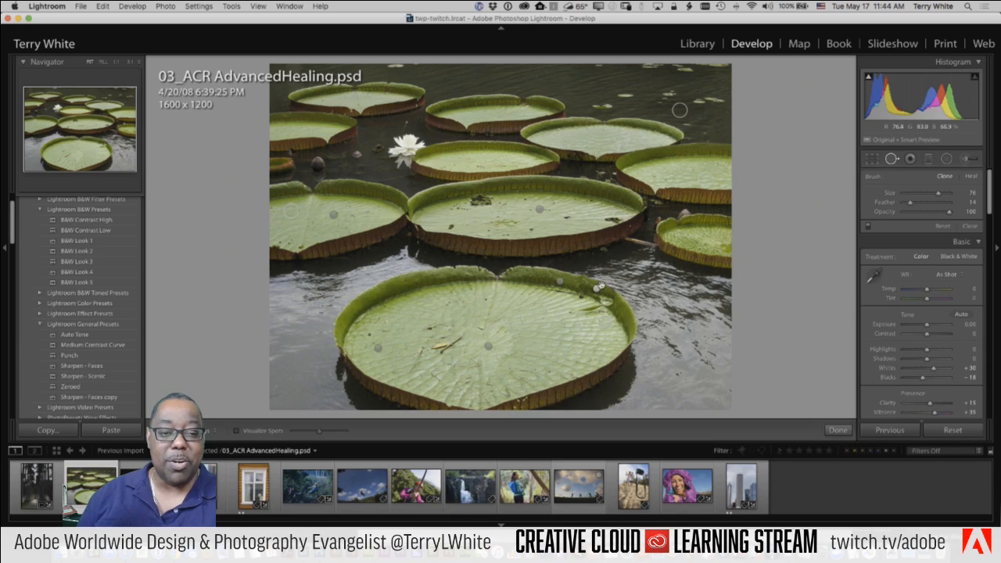
{"action": "left_click", "coordinate": [596, 288]}
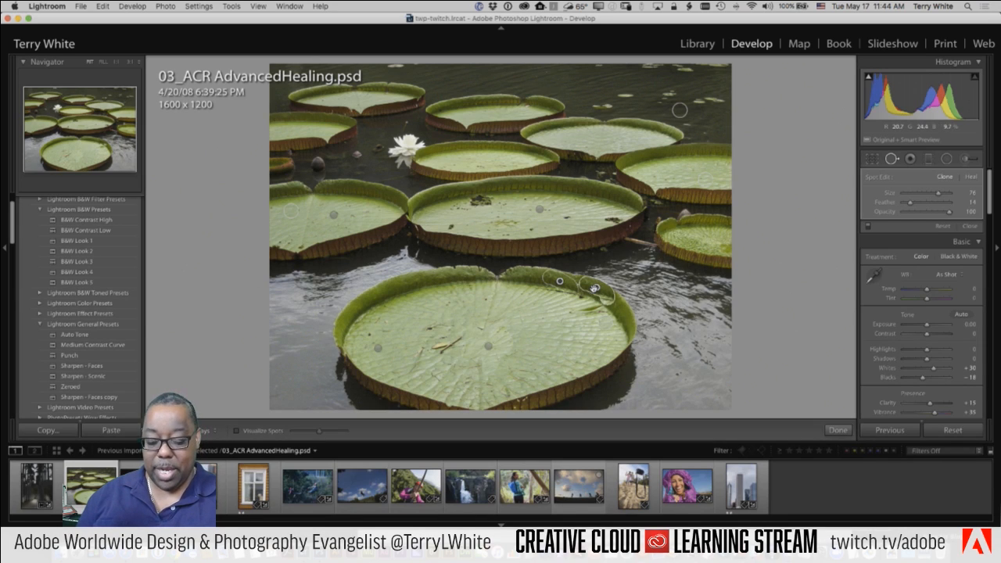
{"action": "key", "text": "Delete"}
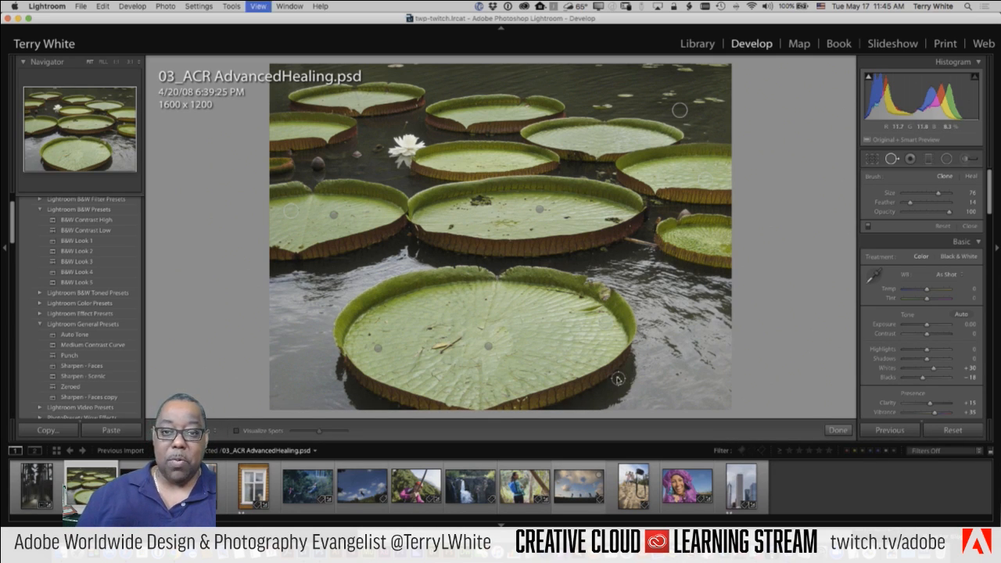
Open the lily pad photo from the Library grid in Adobe Photoshop CC 2015 as a copy with Lightroom adjustments
{"action": "key", "text": "g"}
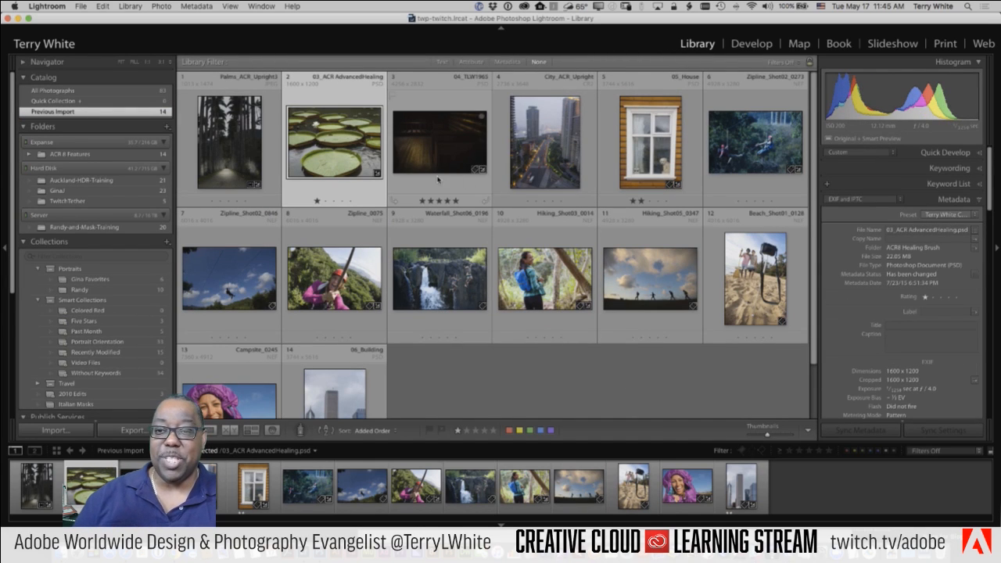
{"action": "right_click", "coordinate": [337, 151]}
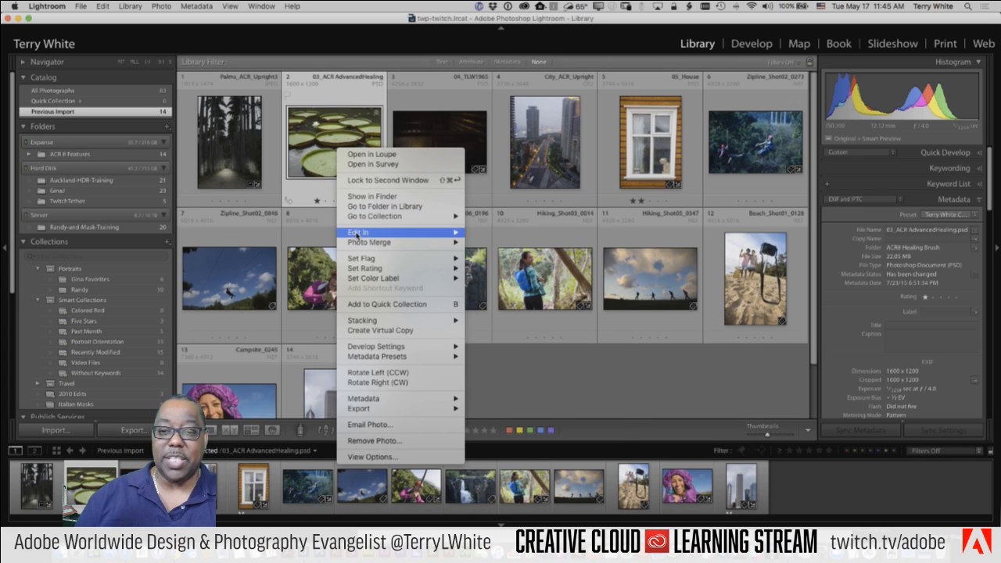
{"action": "mouse_move", "coordinate": [358, 233]}
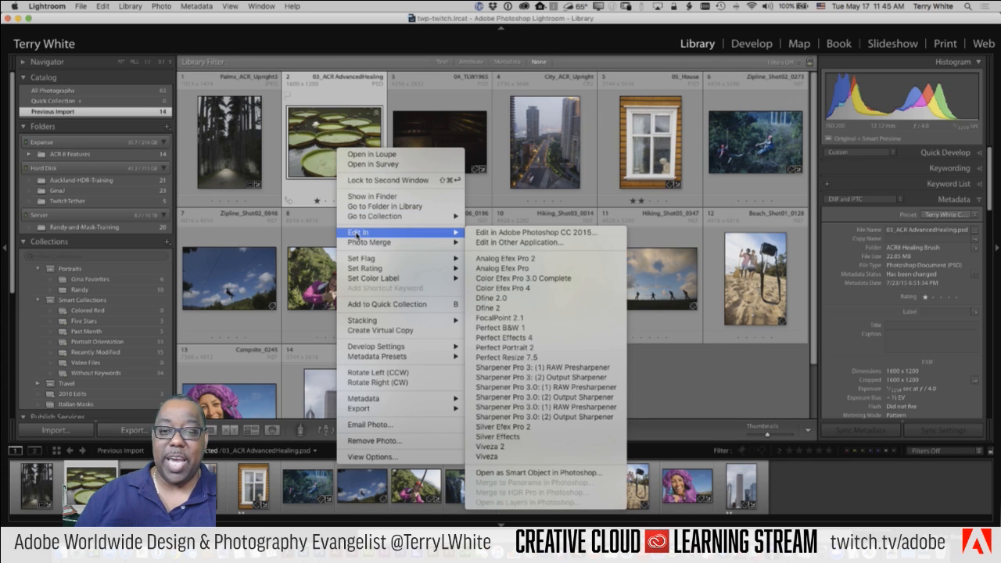
{"action": "left_click", "coordinate": [508, 232]}
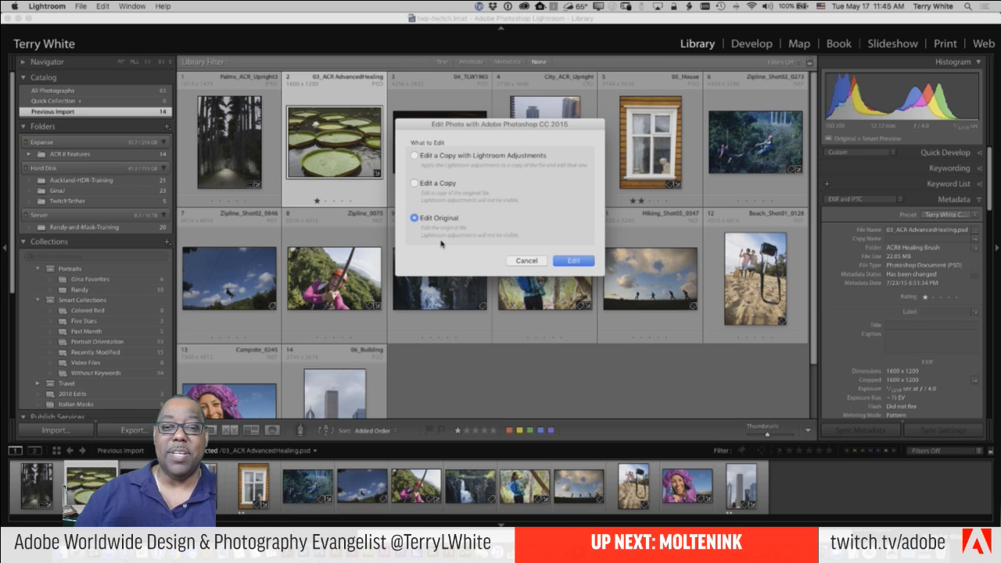
{"action": "left_click", "coordinate": [431, 155]}
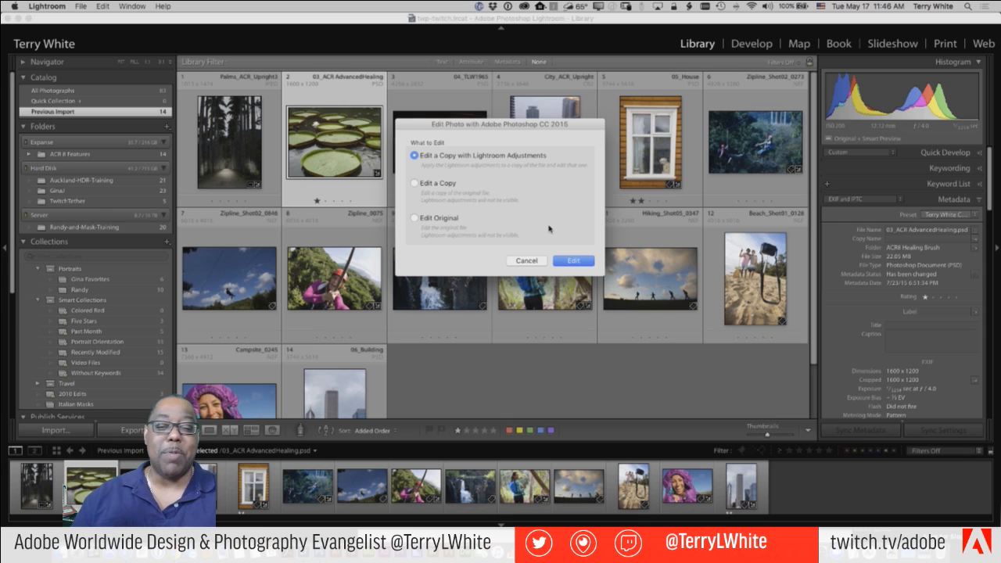
{"action": "left_click", "coordinate": [583, 262]}
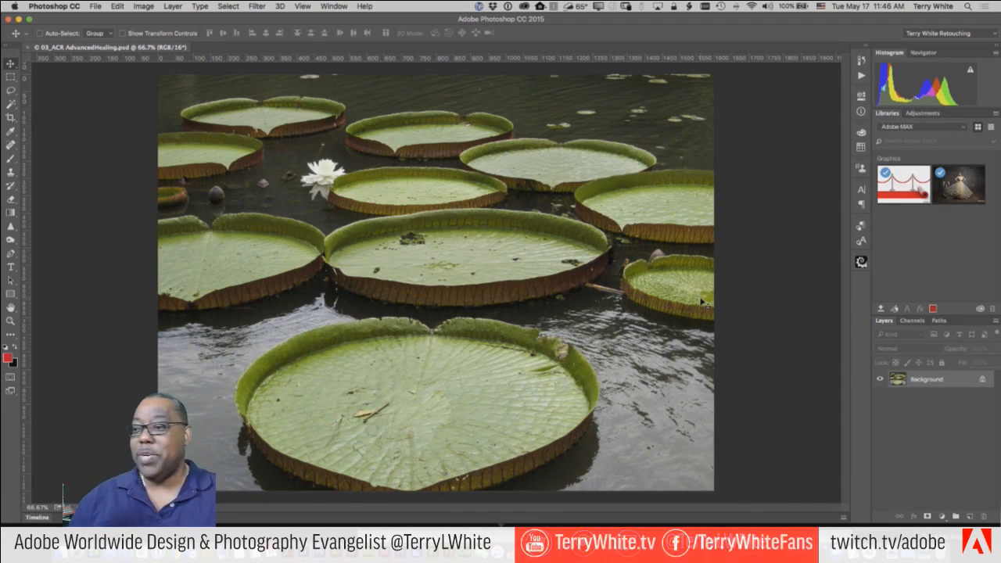
Remove the mark inside the front pad's upper-right edge with the Content-Aware Spot Healing Brush, and patch the damaged rim beside it in Normal mode
{"action": "key", "text": "j"}
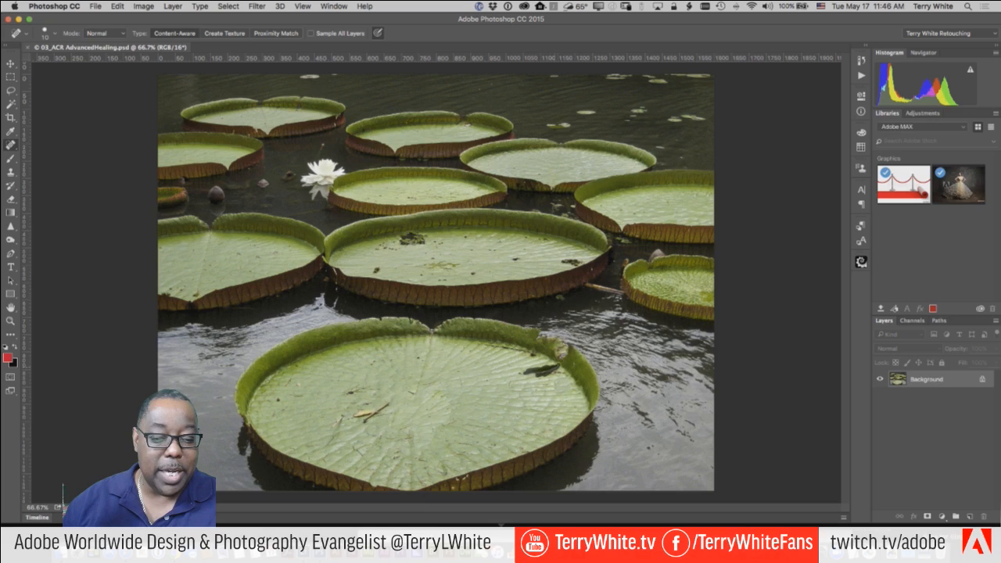
{"action": "left_click_drag", "start_coordinate": [526, 371], "coordinate": [557, 366]}
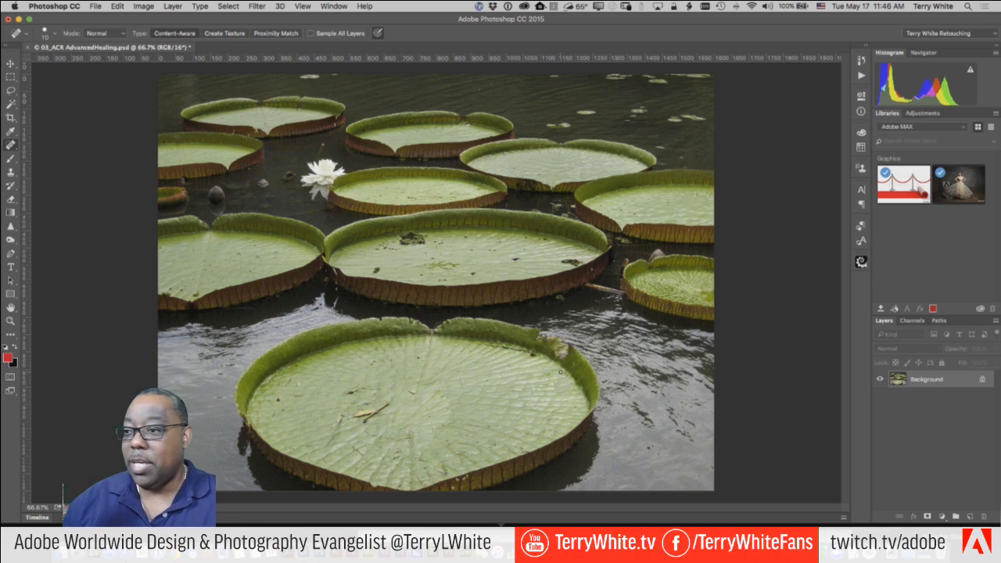
{"action": "right_click", "coordinate": [11, 145]}
{"action": "left_click", "coordinate": [45, 165]}
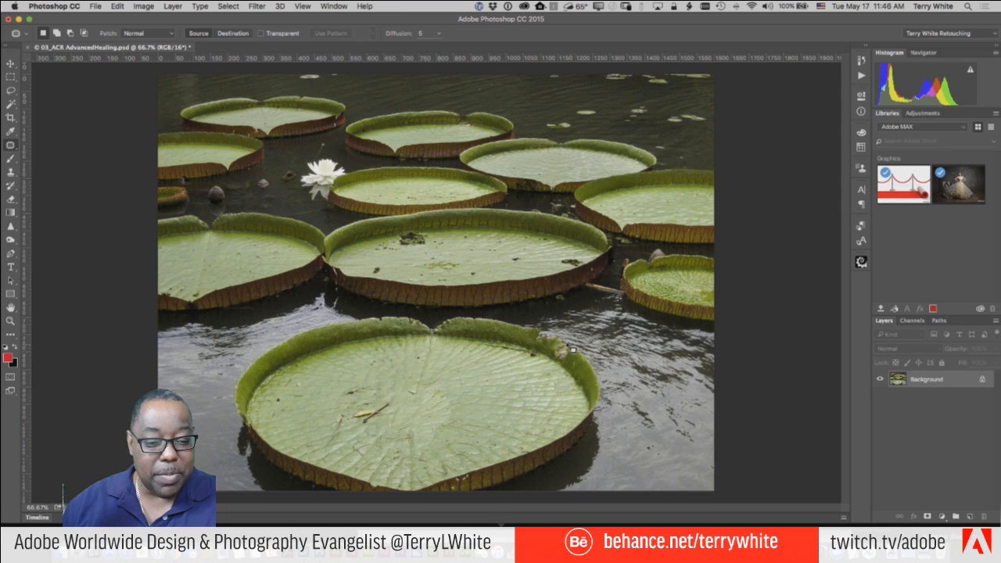
{"action": "mouse_move", "coordinate": [569, 369]}
{"action": "left_mouse_down"}
{"action": "mouse_move", "coordinate": [578, 360]}
{"action": "mouse_move", "coordinate": [554, 340]}
{"action": "mouse_move", "coordinate": [581, 369]}
{"action": "left_mouse_up"}
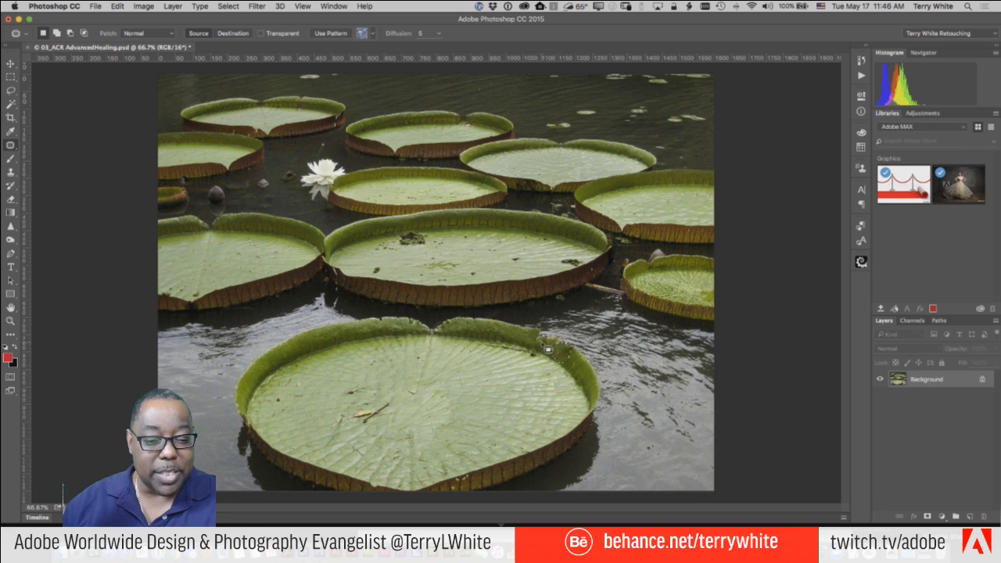
{"action": "key", "text": "super+d"}
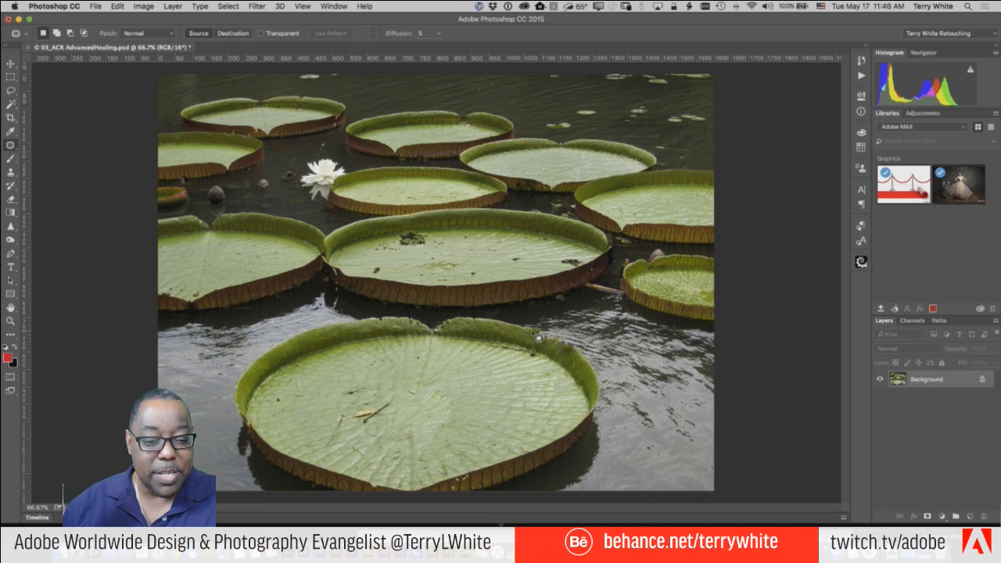
Patch more of the damaged upper-right rim of the front lily pad with Normal-mode patches from neighbouring clean areas
{"action": "left_click_drag", "start_coordinate": [561, 341], "coordinate": [551, 345]}
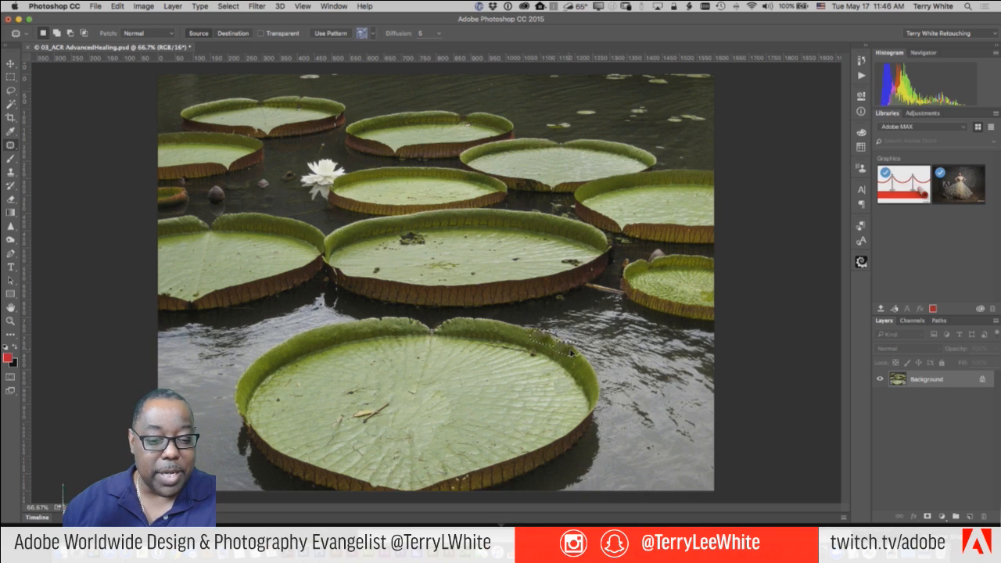
{"action": "left_click_drag", "start_coordinate": [572, 353], "coordinate": [566, 359]}
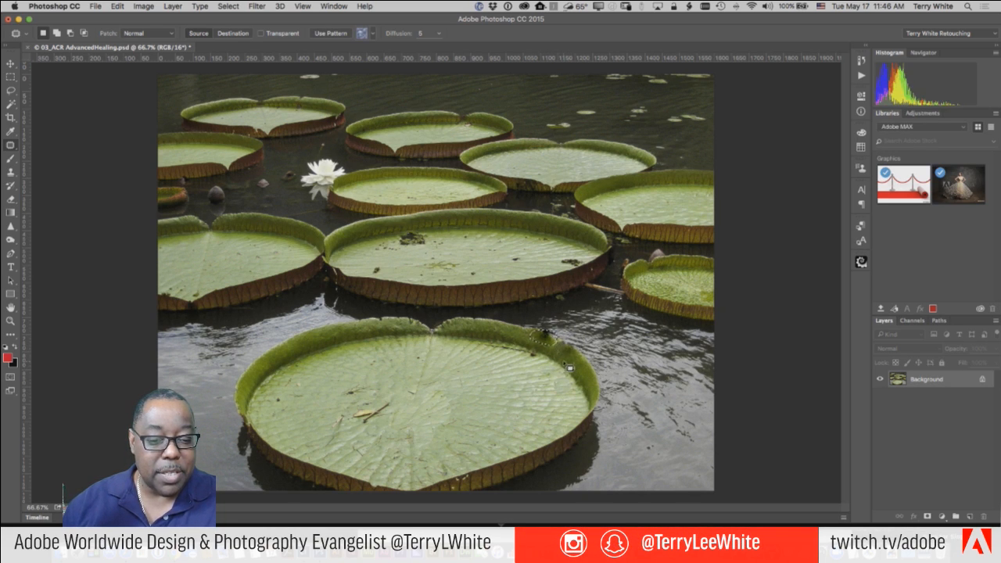
{"action": "key", "text": "super+d"}
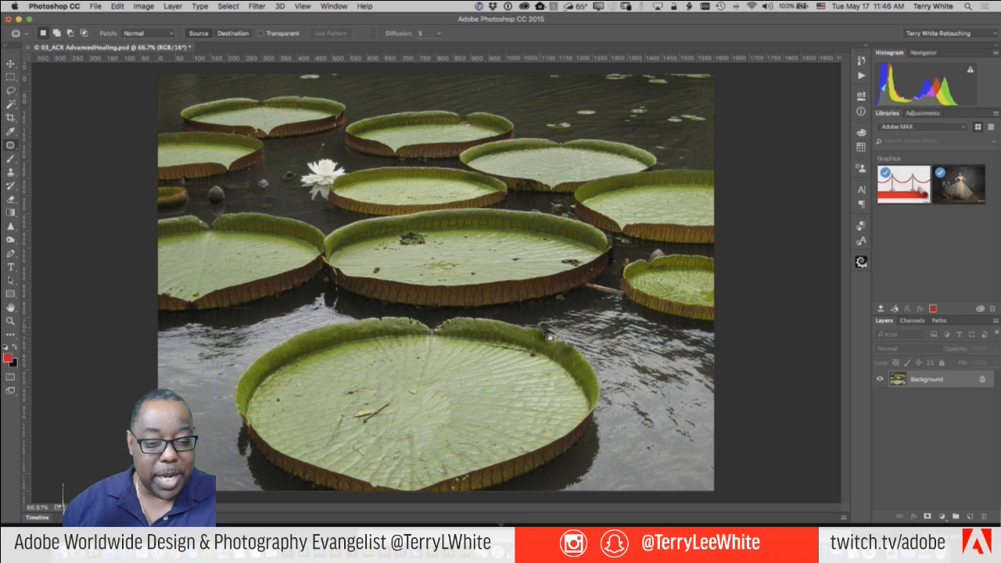
{"action": "mouse_move", "coordinate": [561, 342]}
{"action": "left_mouse_down"}
{"action": "mouse_move", "coordinate": [554, 334]}
{"action": "mouse_move", "coordinate": [567, 356]}
{"action": "mouse_move", "coordinate": [525, 338]}
{"action": "left_mouse_up"}
{"action": "key", "text": "super+d"}
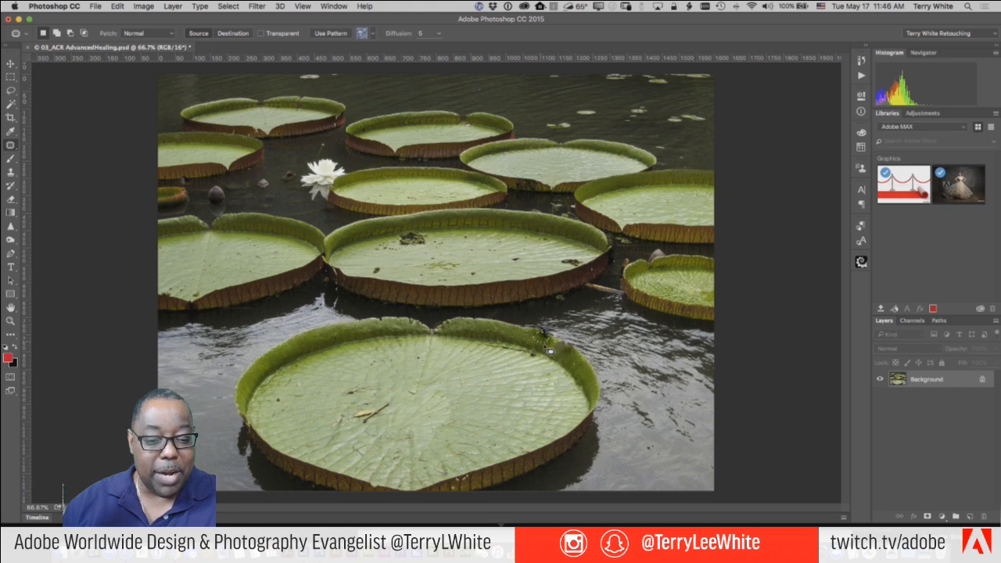
Switch the Patch tool to Content-Aware and patch the remaining dark notch on the front pad's rim from the clean edge beside it
{"action": "left_click", "coordinate": [152, 33]}
{"action": "left_click", "coordinate": [161, 41]}
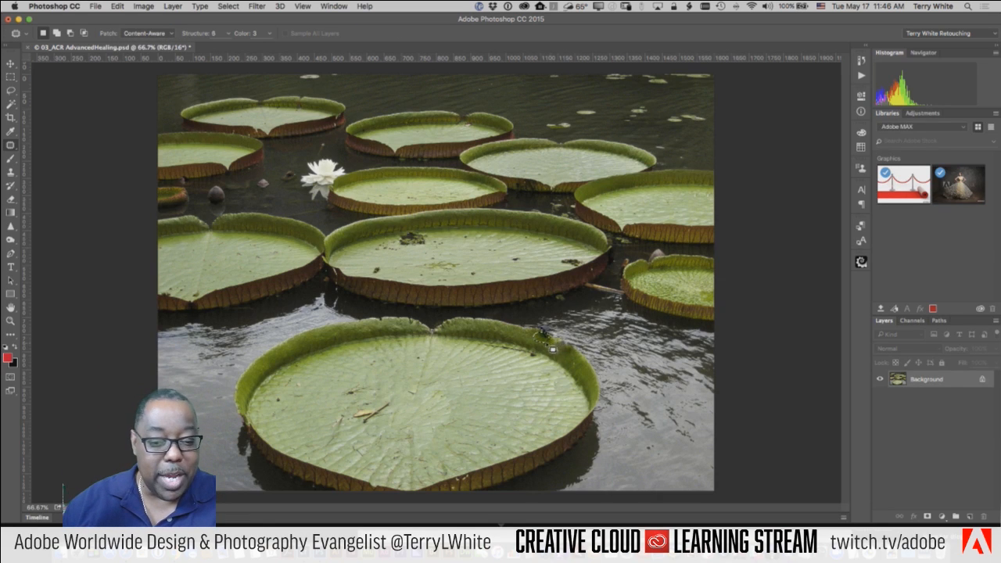
{"action": "left_click_drag", "start_coordinate": [550, 341], "coordinate": [527, 337]}
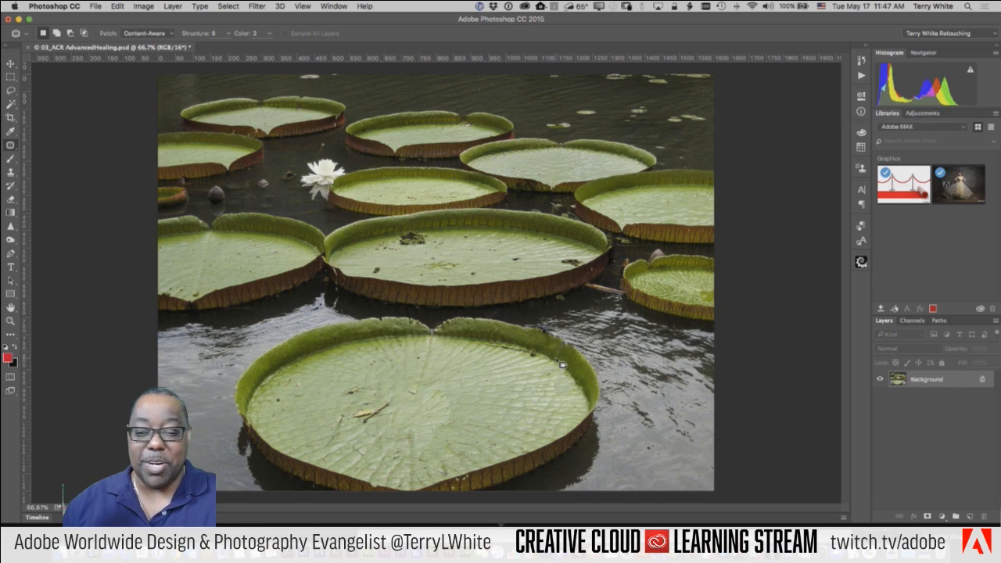
Remove the twig and the nearby small marks from the front lily pad with the Content-Aware Spot Healing Brush
{"action": "right_click", "coordinate": [19, 151]}
{"action": "left_click", "coordinate": [36, 144]}
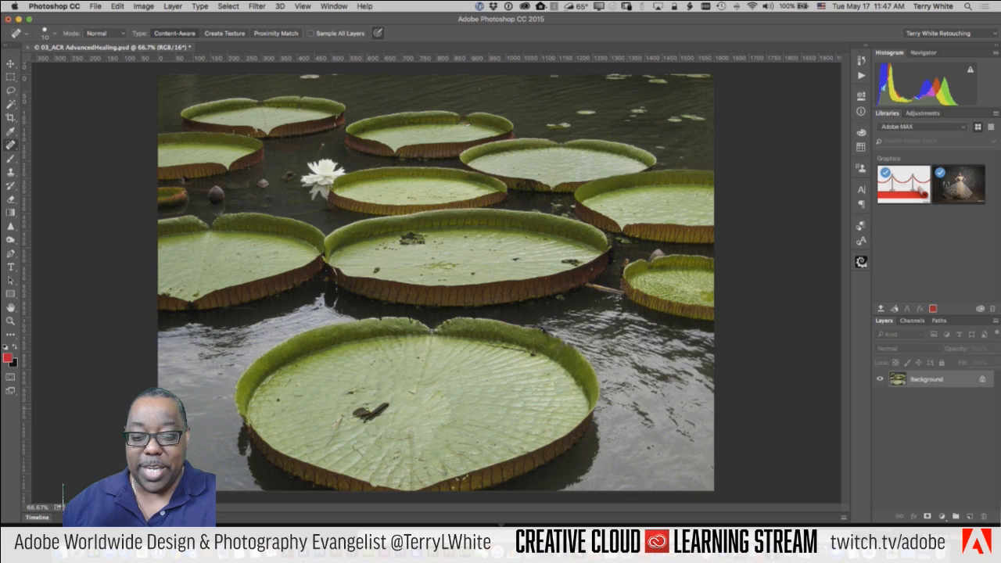
{"action": "left_click_drag", "start_coordinate": [352, 418], "coordinate": [387, 405]}
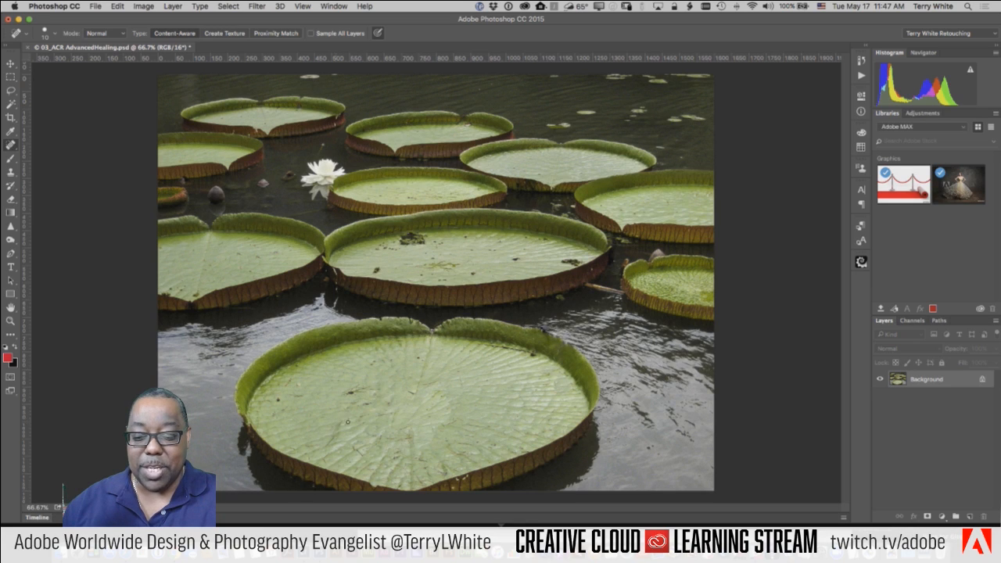
{"action": "left_click_drag", "start_coordinate": [340, 424], "coordinate": [337, 431]}
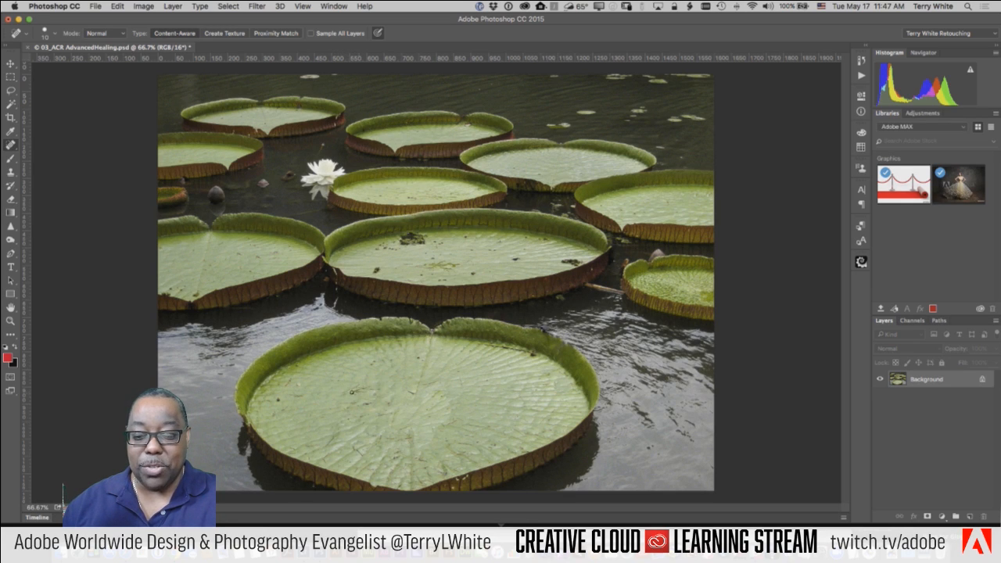
{"action": "left_click", "coordinate": [352, 392]}
{"action": "left_click_drag", "start_coordinate": [372, 363], "coordinate": [377, 362]}
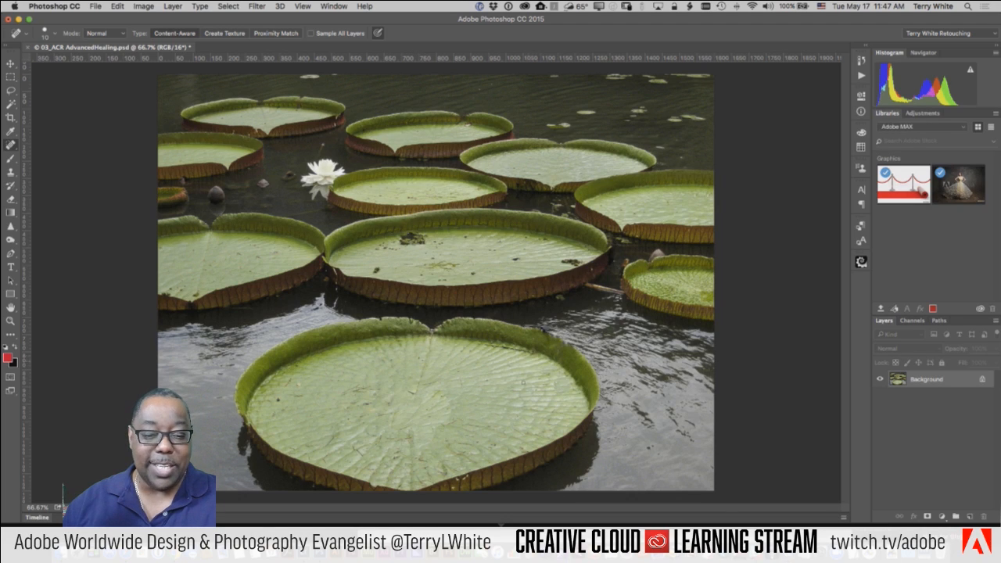
Heal the remaining specks near the upper-right edge, lower middle and left side of the front lily pad, and save the edited copy
{"action": "left_click", "coordinate": [530, 355]}
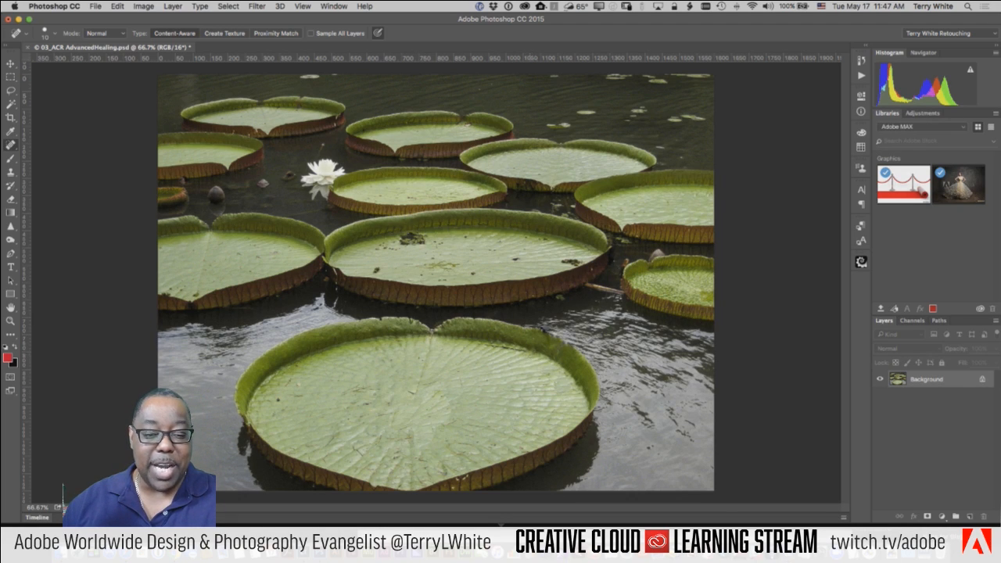
{"action": "mouse_move", "coordinate": [524, 351]}
{"action": "left_mouse_down"}
{"action": "mouse_move", "coordinate": [488, 345]}
{"action": "mouse_move", "coordinate": [521, 352]}
{"action": "left_mouse_up"}
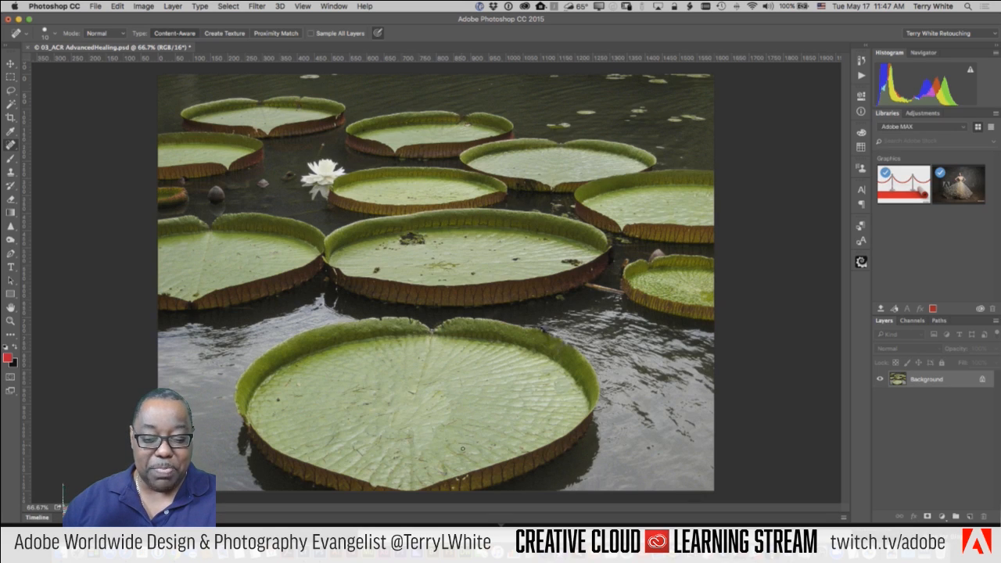
{"action": "left_click", "coordinate": [407, 439]}
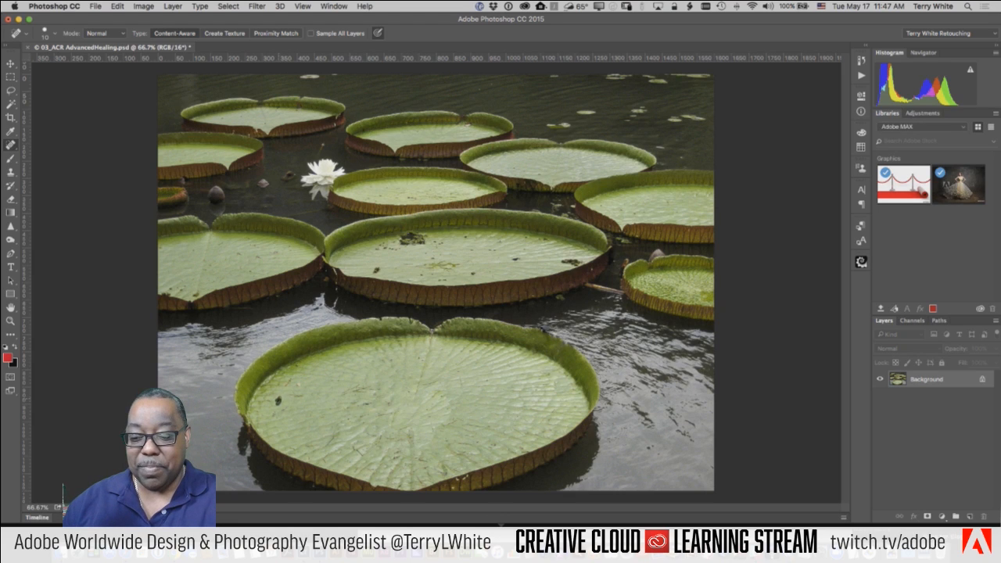
{"action": "left_click", "coordinate": [279, 402]}
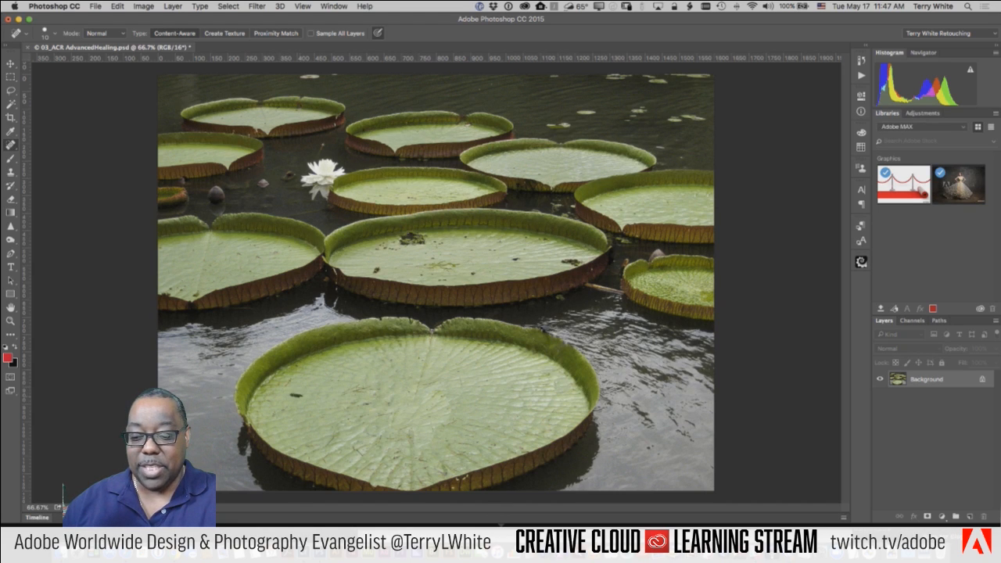
{"action": "left_click", "coordinate": [297, 396]}
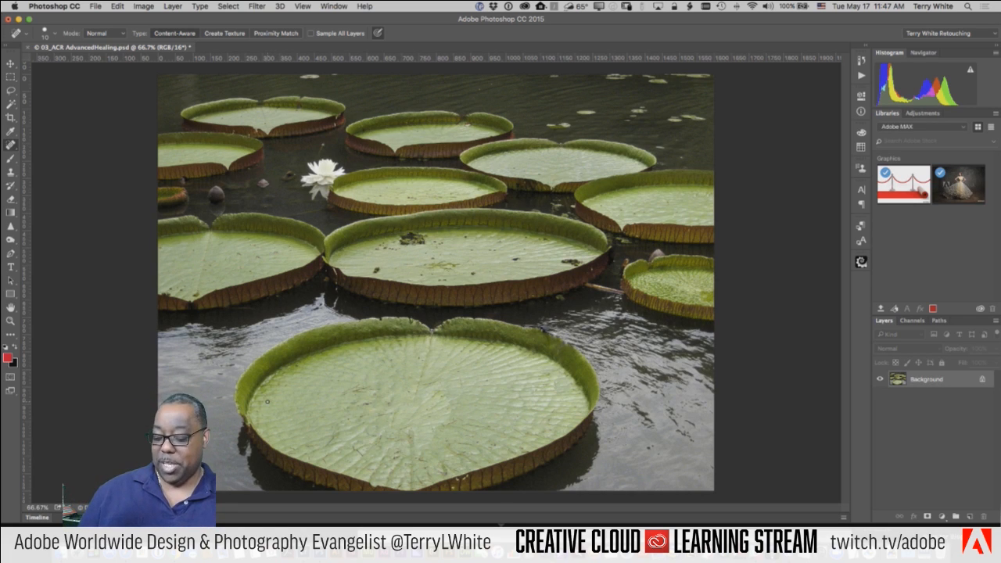
{"action": "key", "text": "super+s"}
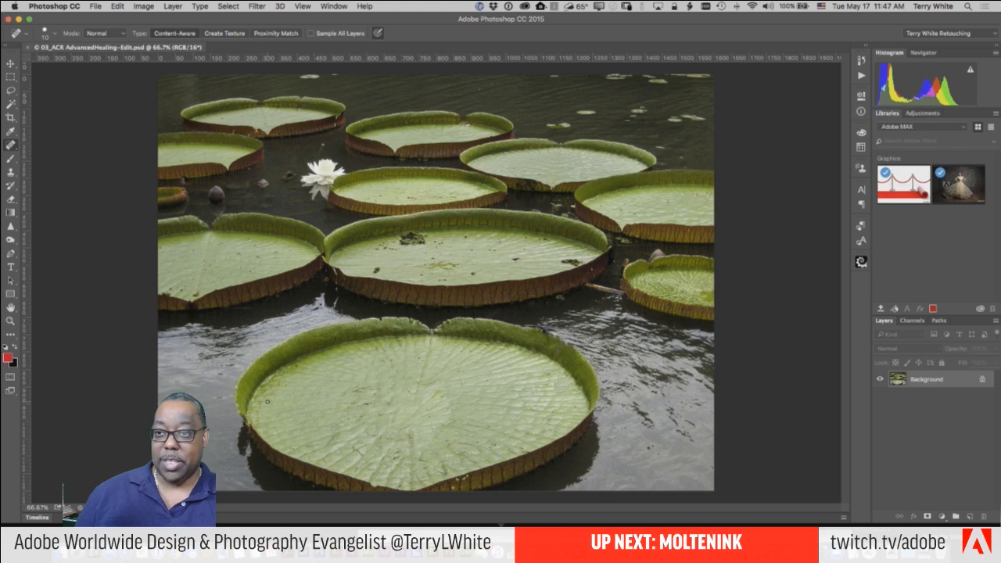
Close the saved lily pad document, switch to Lightroom, and review the edited copy at full-screen size
{"action": "key", "text": "super+w"}
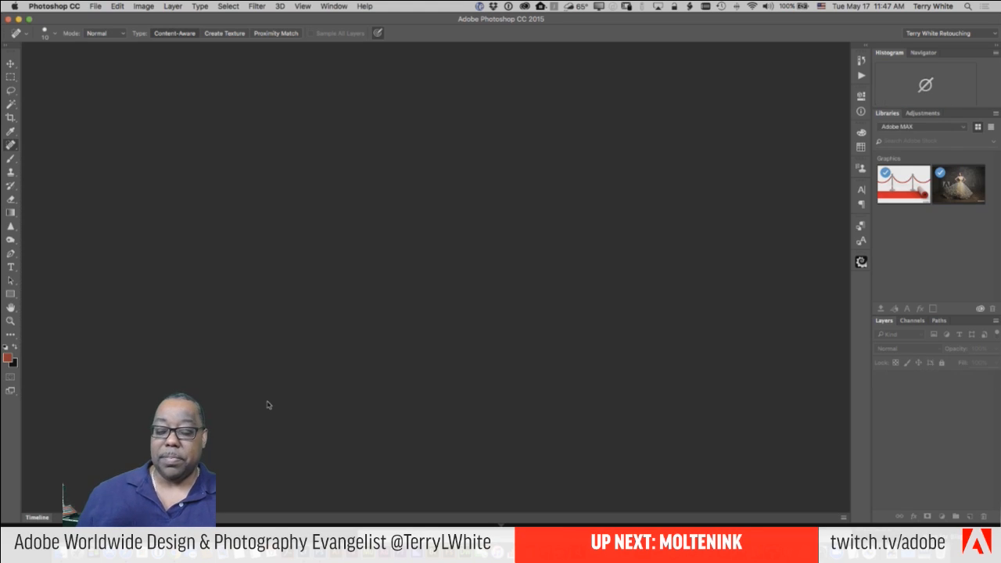
{"action": "key", "text": "super+Tab"}
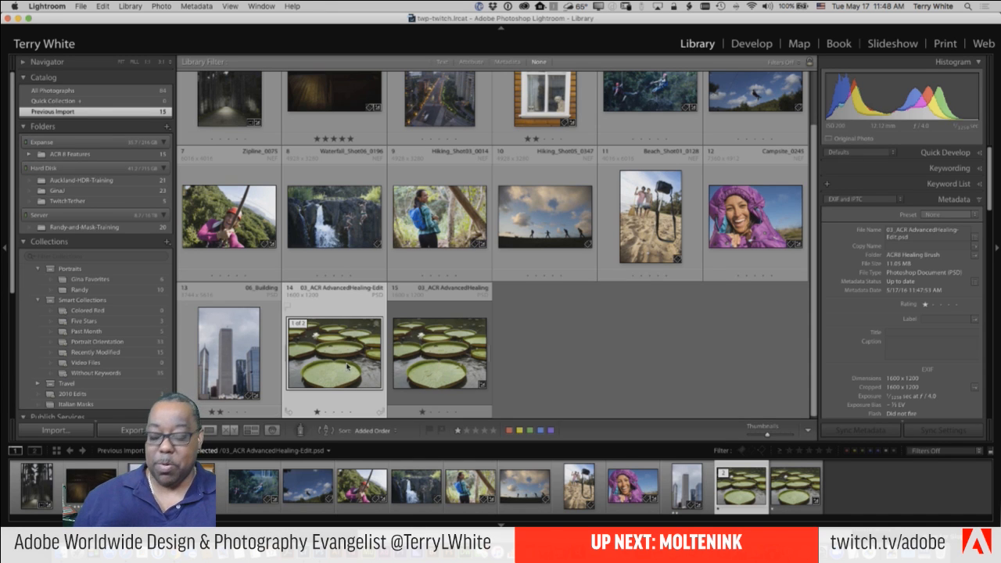
{"action": "key", "text": "f"}
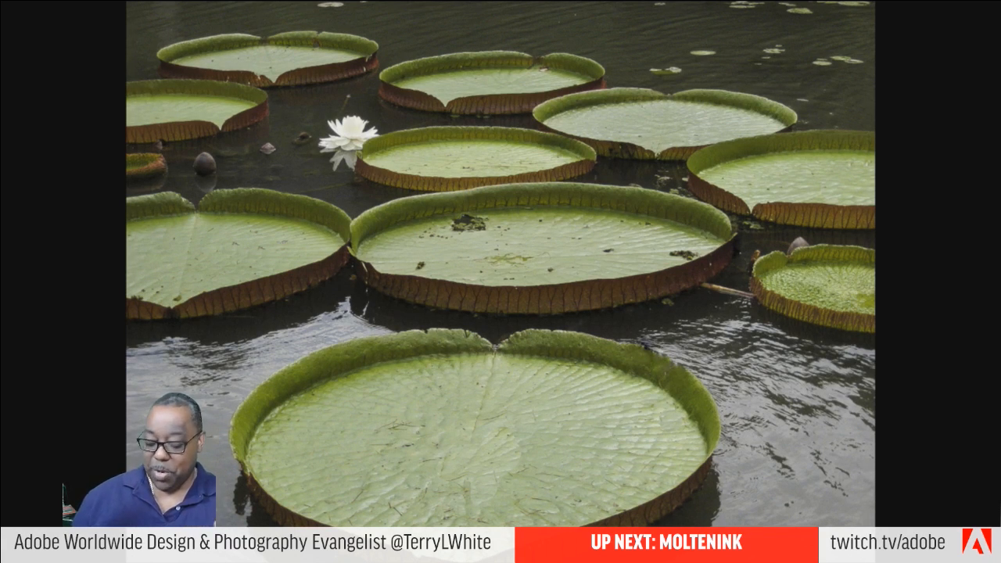
{"action": "key", "text": "f"}
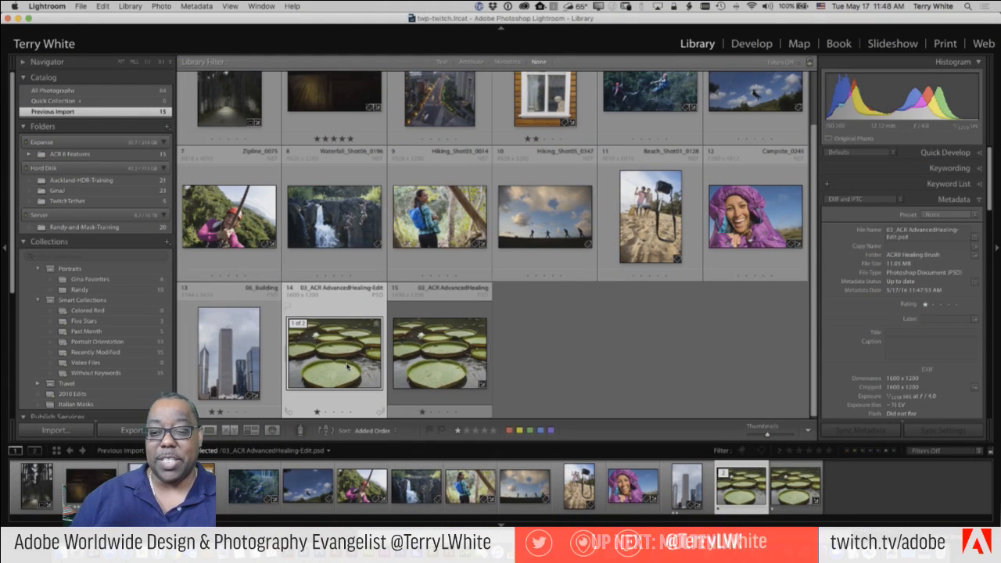
Open the original 03_ACR AdvancedHealing.psd in the Develop module and activate Spot Removal
{"action": "left_click", "coordinate": [438, 365]}
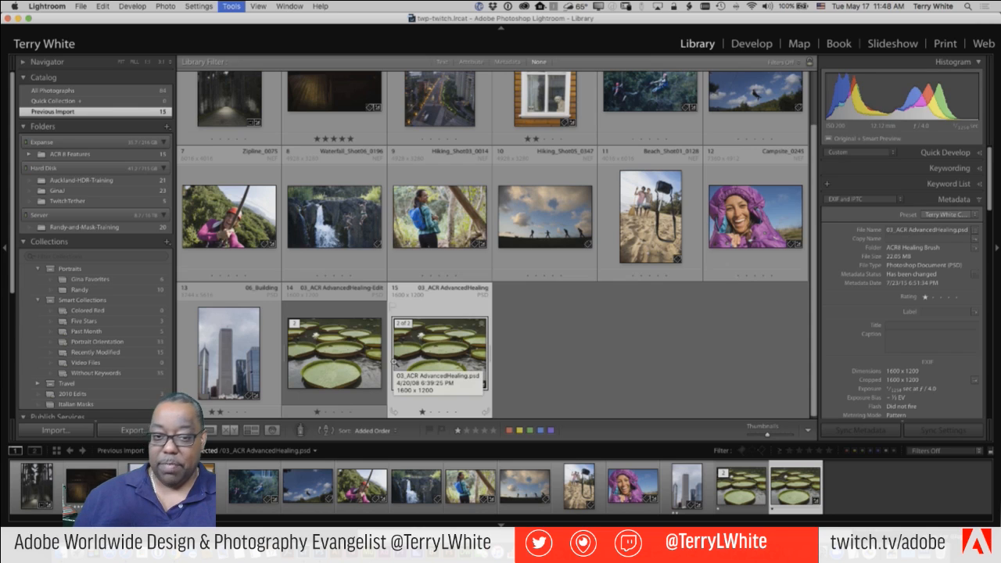
{"action": "key", "text": "d"}
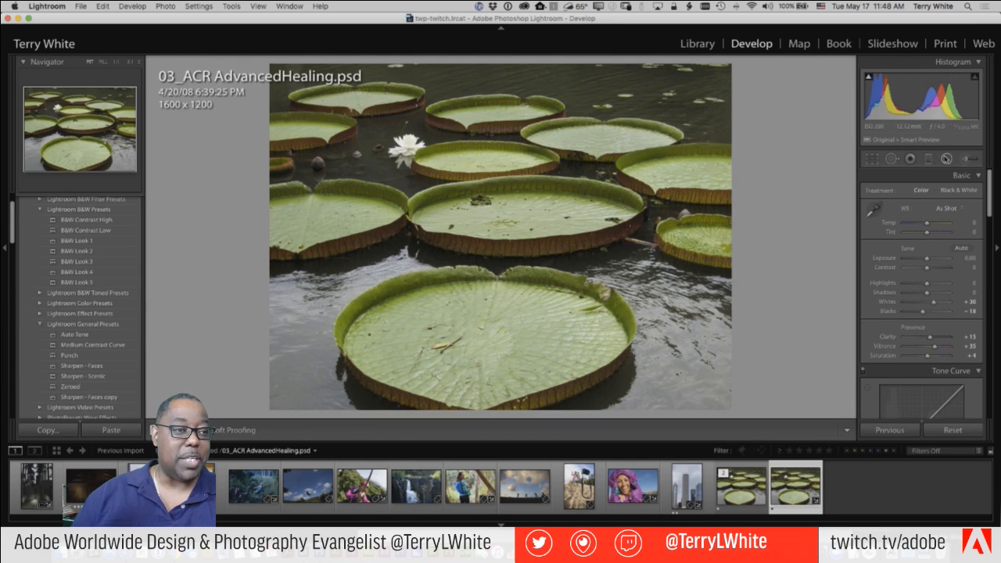
{"action": "left_click", "coordinate": [893, 159]}
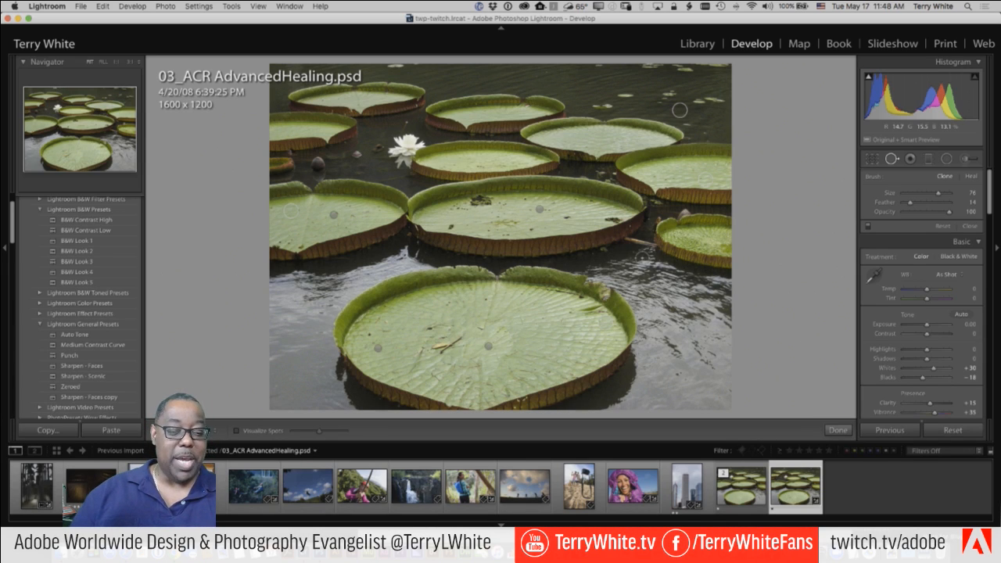
Try cloning spots on the middle lily pad of 03_ACR AdvancedHealing-Edit.psd with Spot Removal
{"action": "left_click", "coordinate": [731, 505]}
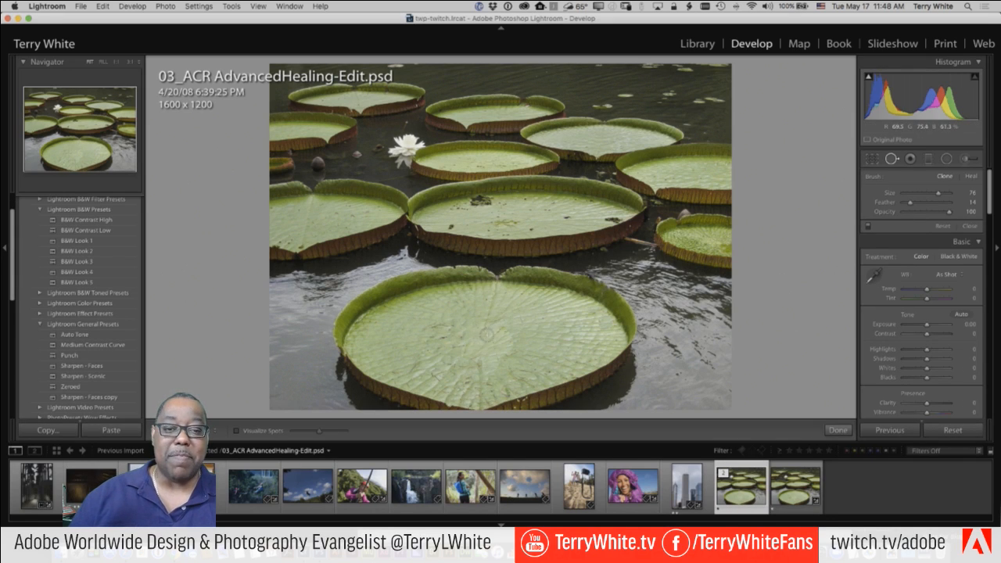
{"action": "left_click", "coordinate": [529, 226]}
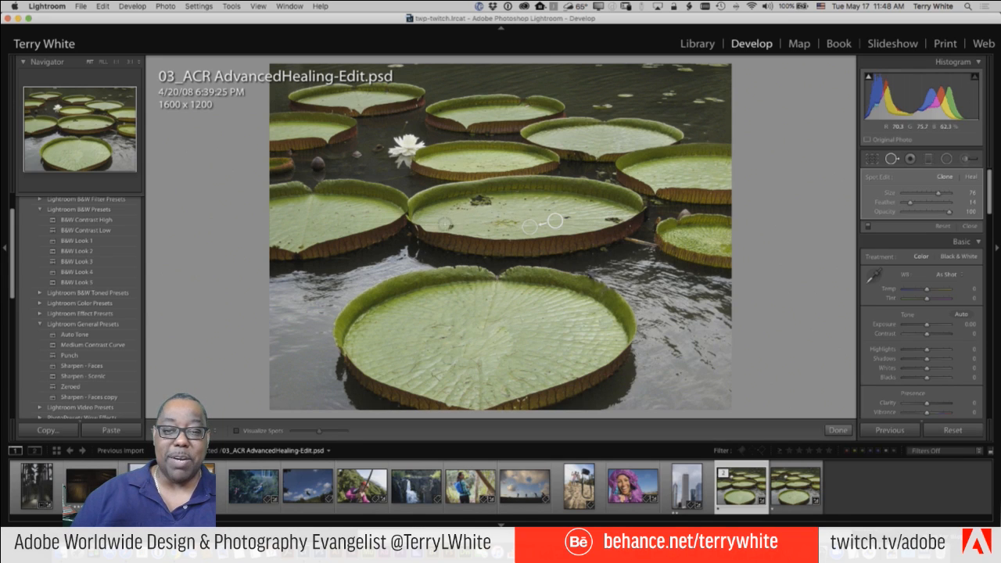
{"action": "left_click", "coordinate": [467, 226]}
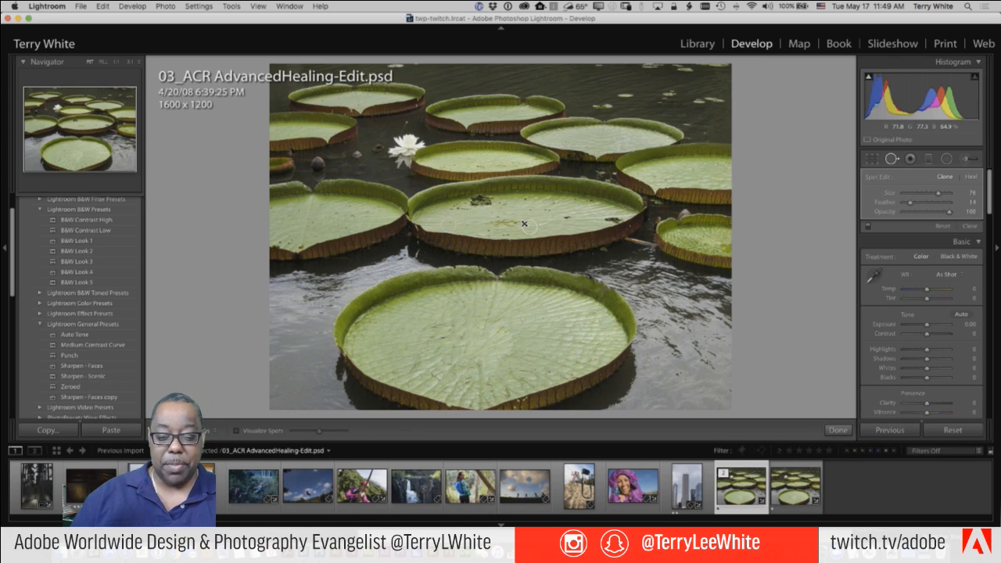
Try a global Dehaze amount of +47 on Hiking_Shot03_0014.NEF, and reset Dehaze
{"action": "left_click", "coordinate": [470, 486]}
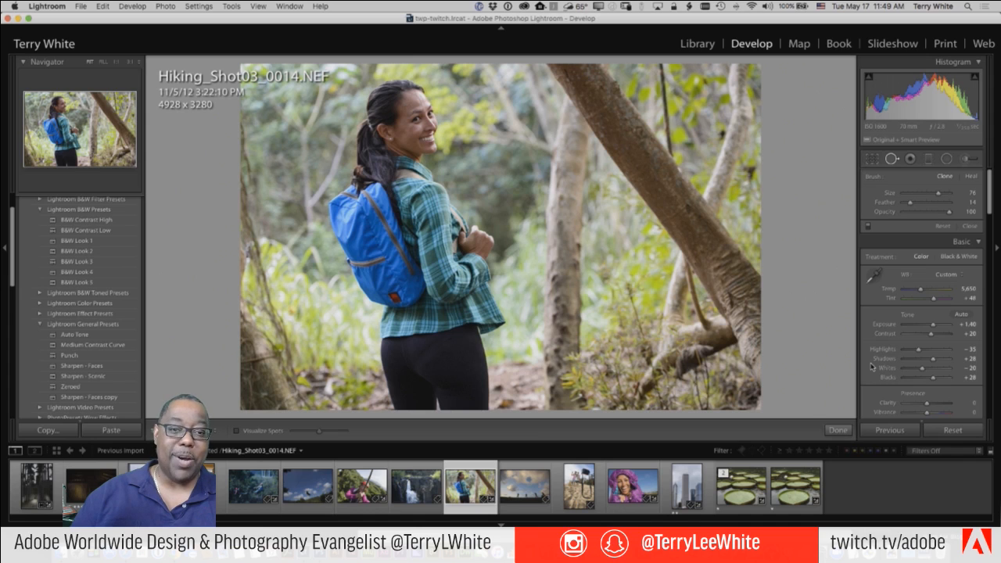
{"action": "scroll", "coordinate": [924, 359], "scroll_direction": "down", "scroll_amount": 15}
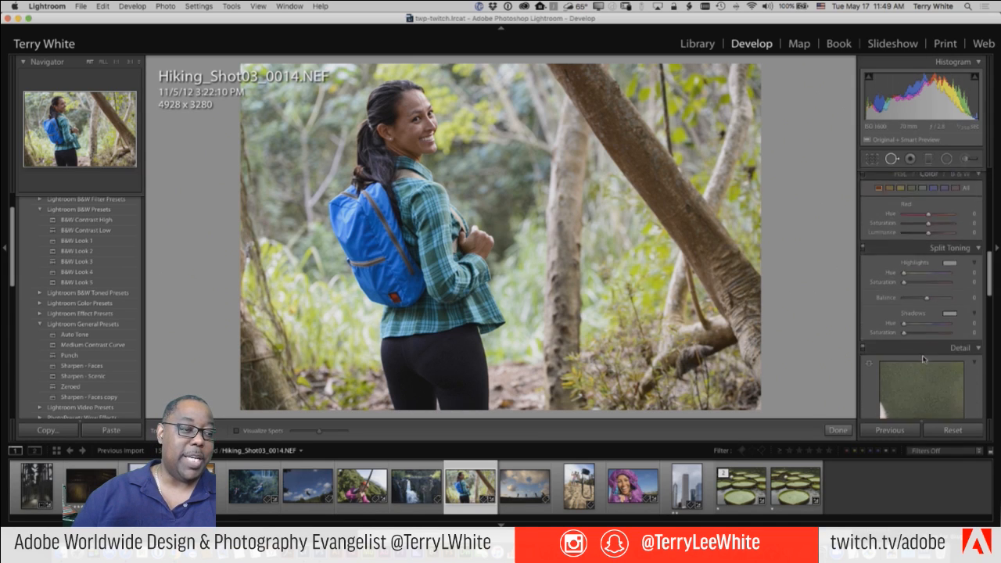
{"action": "scroll", "coordinate": [924, 359], "scroll_direction": "down", "scroll_amount": 2}
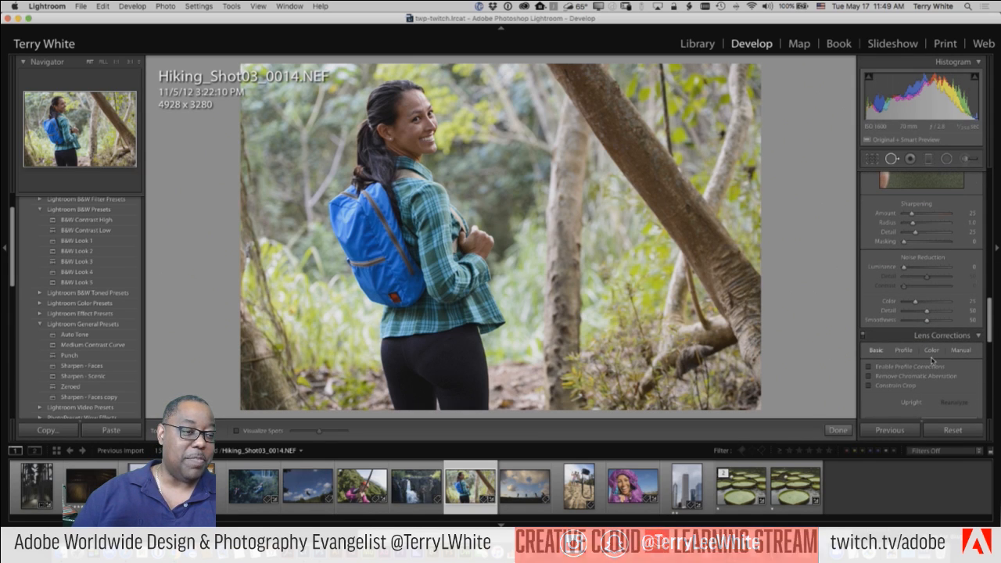
{"action": "scroll", "coordinate": [931, 357], "scroll_direction": "up", "scroll_amount": 5}
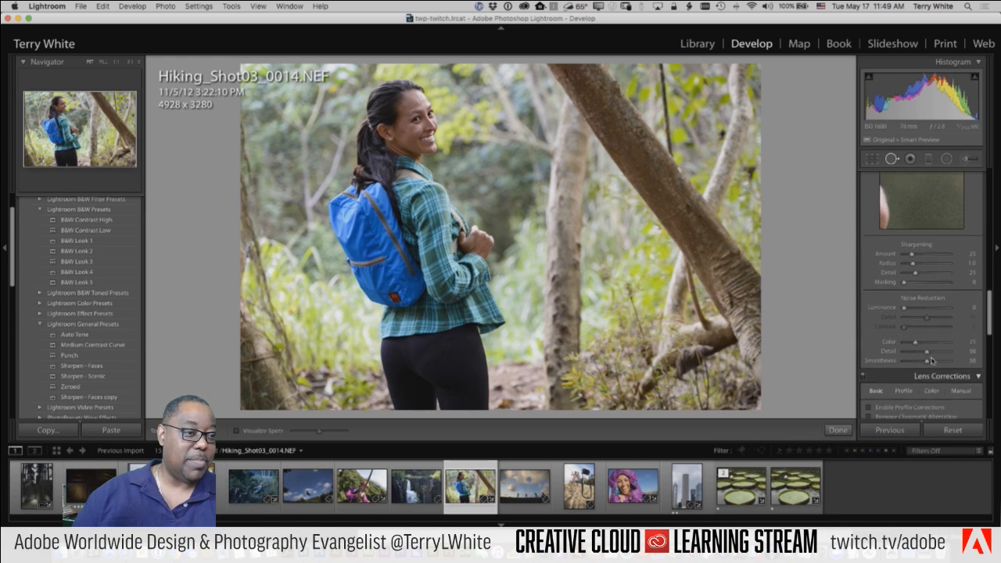
{"action": "scroll", "coordinate": [931, 360], "scroll_direction": "down", "scroll_amount": 10}
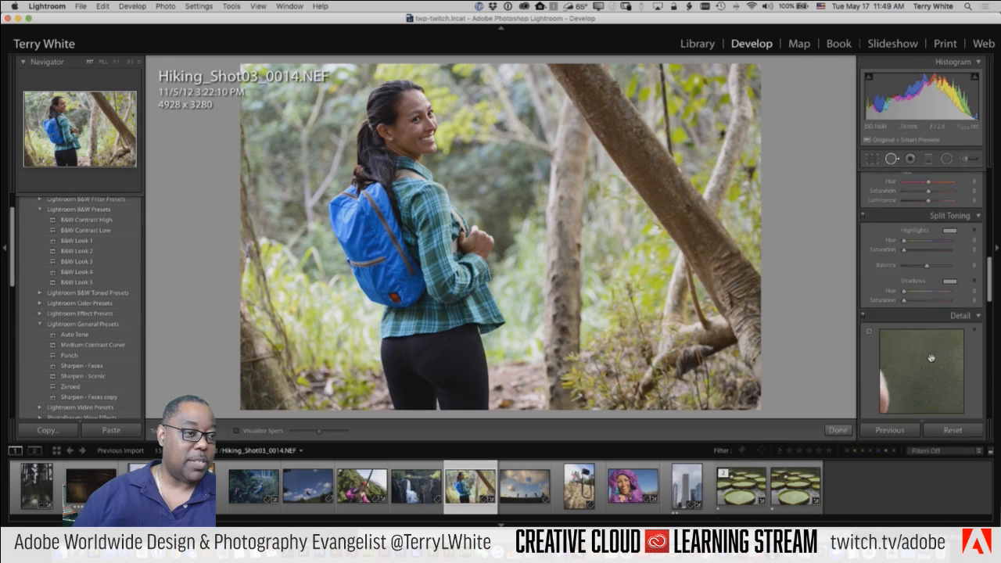
{"action": "scroll", "coordinate": [927, 383], "scroll_direction": "down", "scroll_amount": 2}
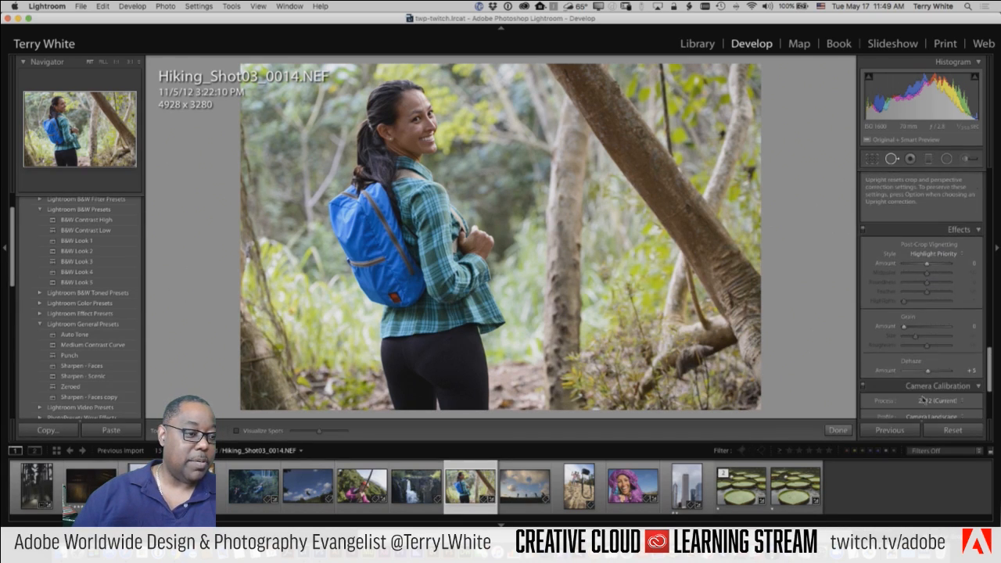
{"action": "left_click_drag", "start_coordinate": [929, 374], "coordinate": [936, 374]}
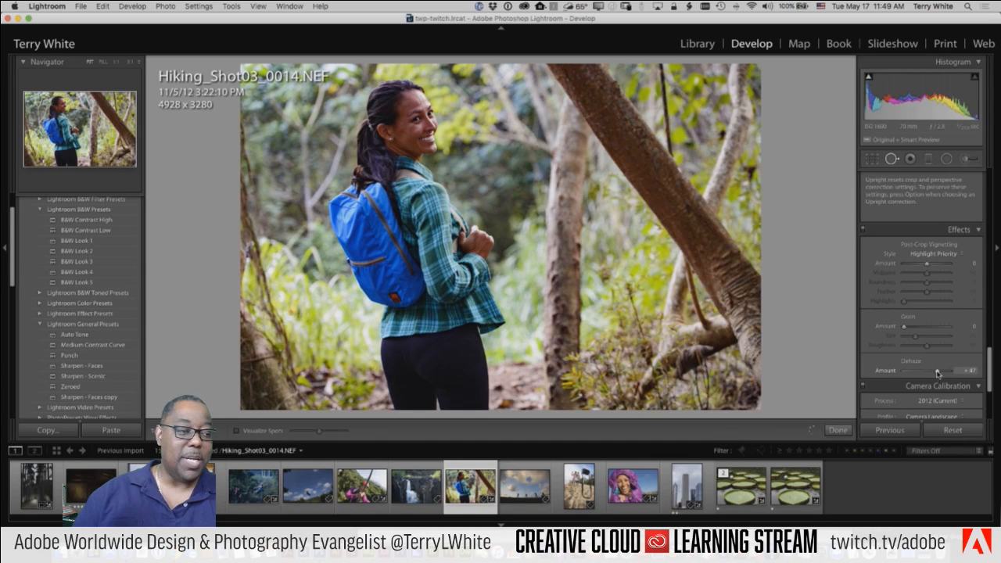
{"action": "key", "text": "alt"}
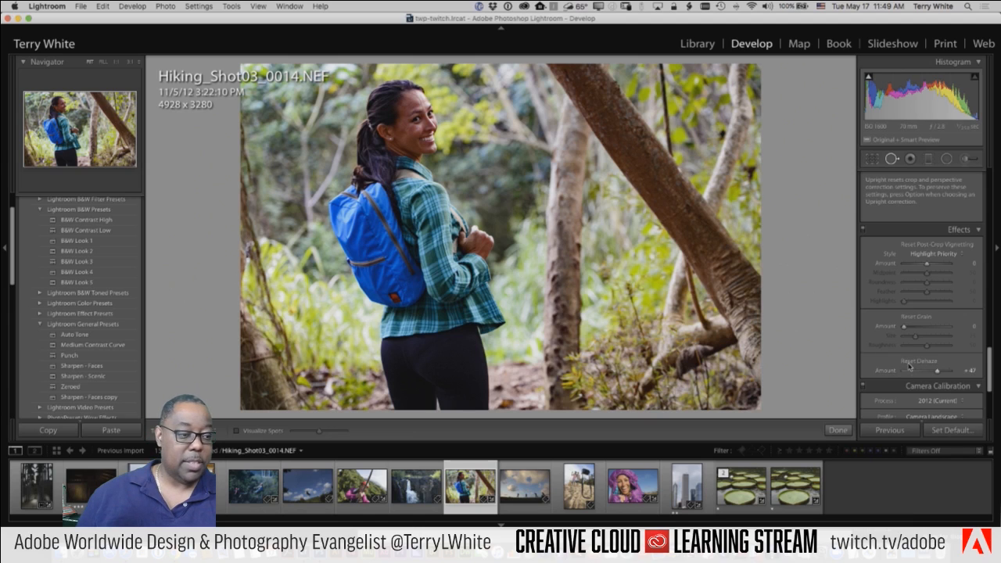
{"action": "left_click", "coordinate": [910, 362], "text": "alt"}
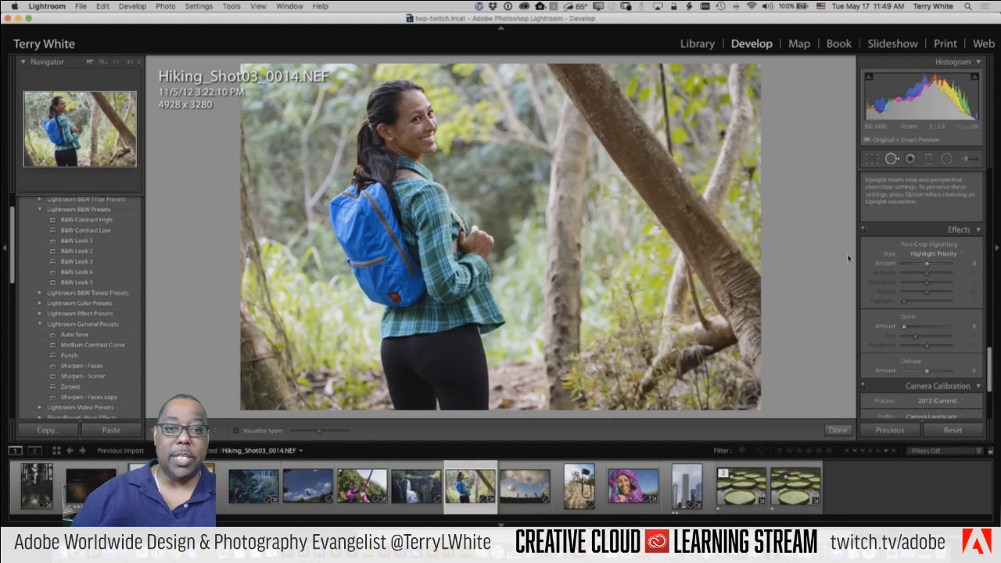
Set up the Adjustment Brush on the hiking photo with the Dehaze effect at 56 and a brush size of 18
{"action": "scroll", "coordinate": [937, 253], "scroll_direction": "up", "scroll_amount": 20}
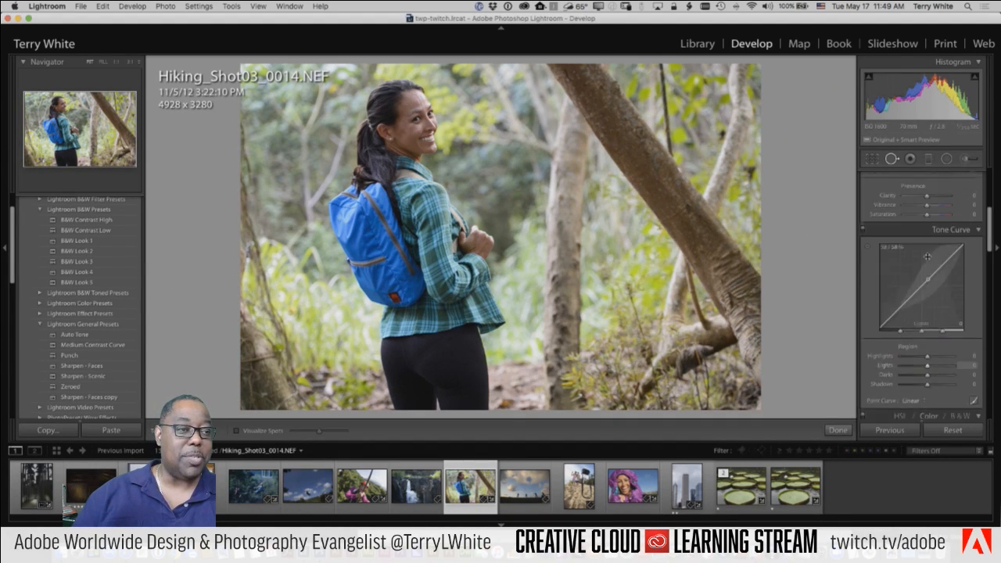
{"action": "left_click", "coordinate": [970, 160]}
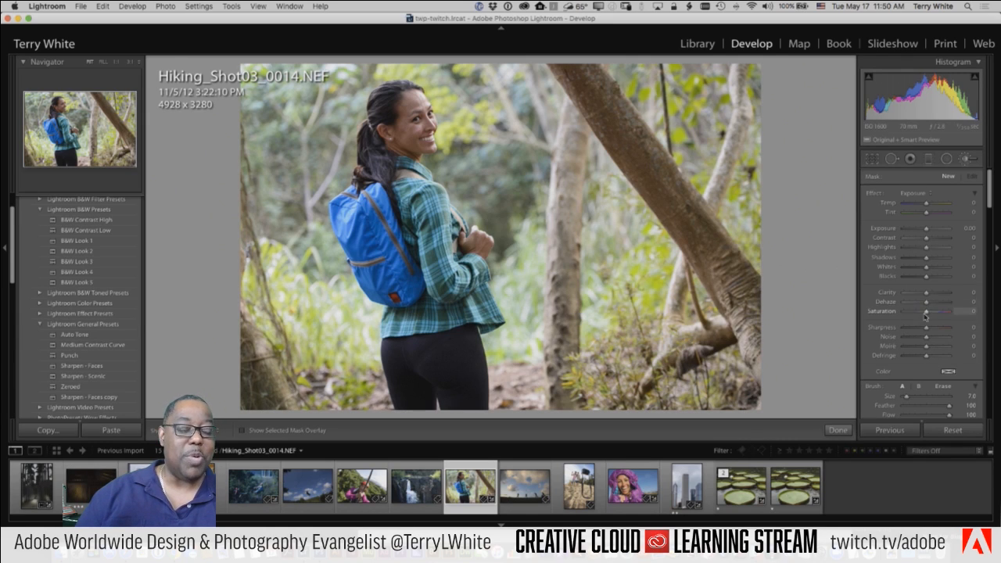
{"action": "left_click", "coordinate": [909, 193]}
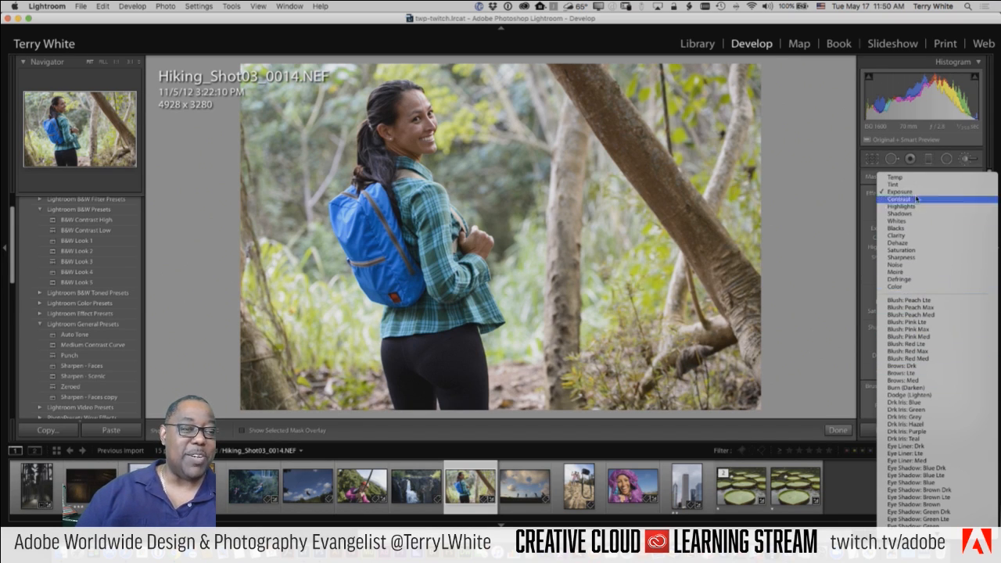
{"action": "left_click", "coordinate": [920, 243]}
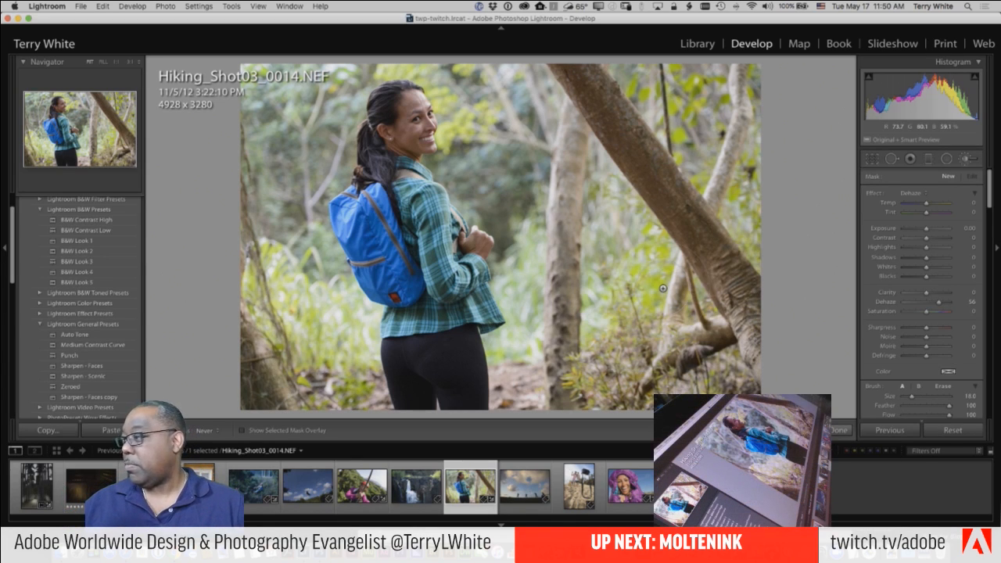
Paint the Dehaze effect over the tree trunks, foliage and ground around the hiker, leaving the hiker unpainted
{"action": "mouse_move", "coordinate": [561, 186]}
{"action": "left_mouse_down"}
{"action": "mouse_move", "coordinate": [567, 202]}
{"action": "mouse_move", "coordinate": [595, 108]}
{"action": "mouse_move", "coordinate": [646, 98]}
{"action": "mouse_move", "coordinate": [665, 132]}
{"action": "mouse_move", "coordinate": [604, 258]}
{"action": "mouse_move", "coordinate": [582, 211]}
{"action": "mouse_move", "coordinate": [523, 157]}
{"action": "mouse_move", "coordinate": [501, 161]}
{"action": "mouse_move", "coordinate": [476, 91]}
{"action": "left_mouse_up"}
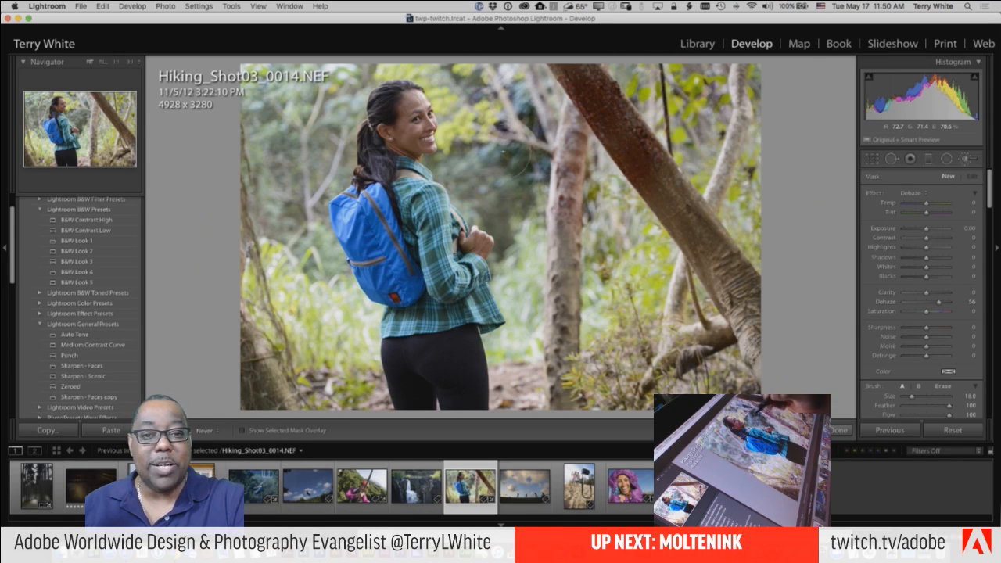
{"action": "mouse_move", "coordinate": [503, 151]}
{"action": "left_mouse_down"}
{"action": "mouse_move", "coordinate": [542, 213]}
{"action": "mouse_move", "coordinate": [570, 380]}
{"action": "left_mouse_up"}
{"action": "mouse_move", "coordinate": [594, 344]}
{"action": "left_mouse_down"}
{"action": "mouse_move", "coordinate": [673, 374]}
{"action": "mouse_move", "coordinate": [739, 369]}
{"action": "mouse_move", "coordinate": [681, 299]}
{"action": "mouse_move", "coordinate": [701, 235]}
{"action": "mouse_move", "coordinate": [681, 180]}
{"action": "mouse_move", "coordinate": [604, 76]}
{"action": "mouse_move", "coordinate": [626, 111]}
{"action": "mouse_move", "coordinate": [583, 346]}
{"action": "mouse_move", "coordinate": [540, 377]}
{"action": "mouse_move", "coordinate": [530, 416]}
{"action": "left_mouse_up"}
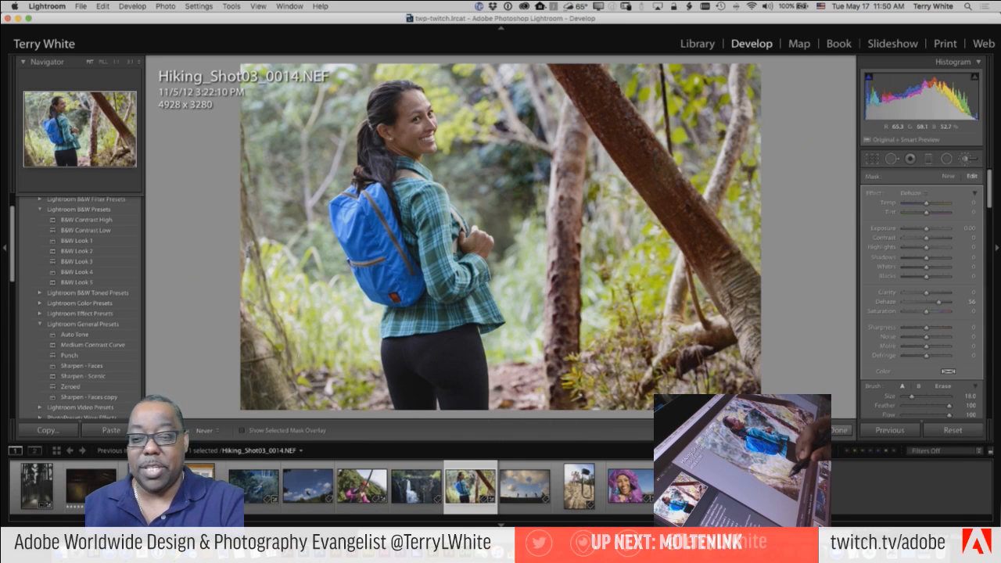
{"action": "mouse_move", "coordinate": [304, 391]}
{"action": "left_mouse_down"}
{"action": "mouse_move", "coordinate": [266, 362]}
{"action": "mouse_move", "coordinate": [272, 103]}
{"action": "mouse_move", "coordinate": [283, 129]}
{"action": "mouse_move", "coordinate": [286, 94]}
{"action": "mouse_move", "coordinate": [327, 116]}
{"action": "mouse_move", "coordinate": [286, 223]}
{"action": "mouse_move", "coordinate": [318, 337]}
{"action": "mouse_move", "coordinate": [311, 264]}
{"action": "mouse_move", "coordinate": [351, 394]}
{"action": "left_mouse_up"}
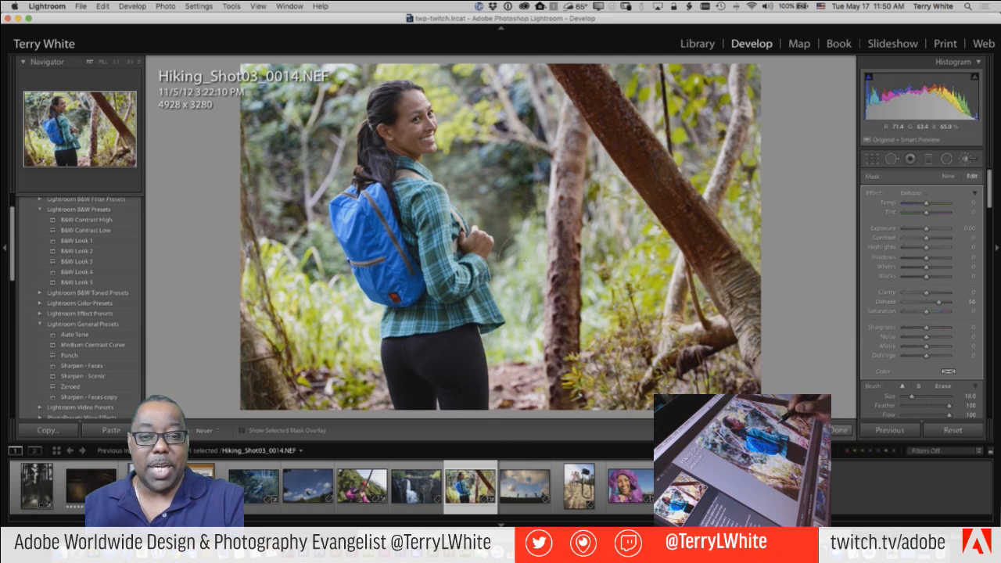
{"action": "mouse_move", "coordinate": [526, 260]}
{"action": "left_mouse_down"}
{"action": "mouse_move", "coordinate": [519, 220]}
{"action": "mouse_move", "coordinate": [461, 176]}
{"action": "mouse_move", "coordinate": [463, 83]}
{"action": "mouse_move", "coordinate": [427, 56]}
{"action": "mouse_move", "coordinate": [328, 54]}
{"action": "mouse_move", "coordinate": [254, 78]}
{"action": "mouse_move", "coordinate": [235, 196]}
{"action": "mouse_move", "coordinate": [266, 359]}
{"action": "mouse_move", "coordinate": [259, 395]}
{"action": "left_mouse_up"}
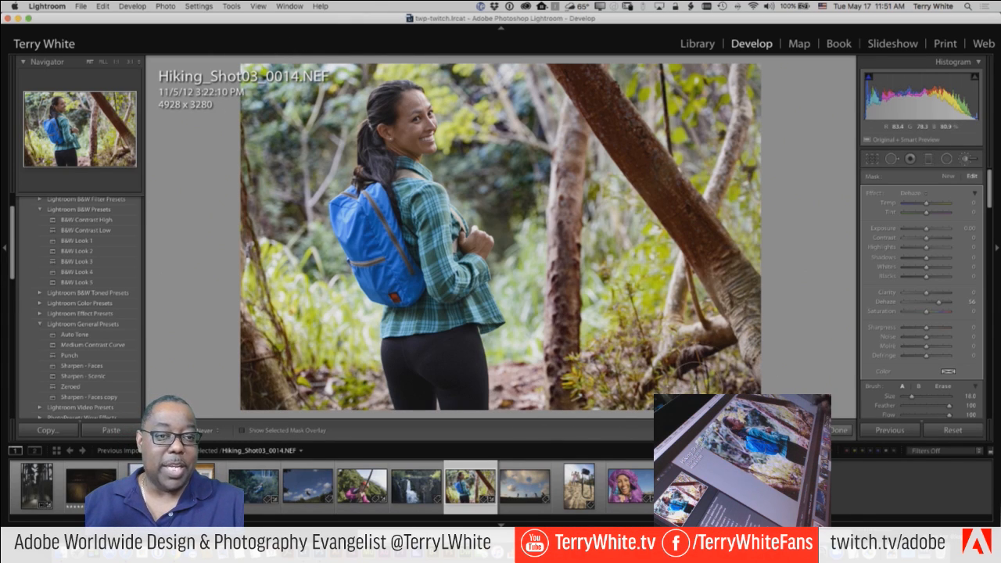
Check the painted area with the selected mask overlay, hide it, and try the edit pin display options, including Always
{"action": "left_click", "coordinate": [243, 430]}
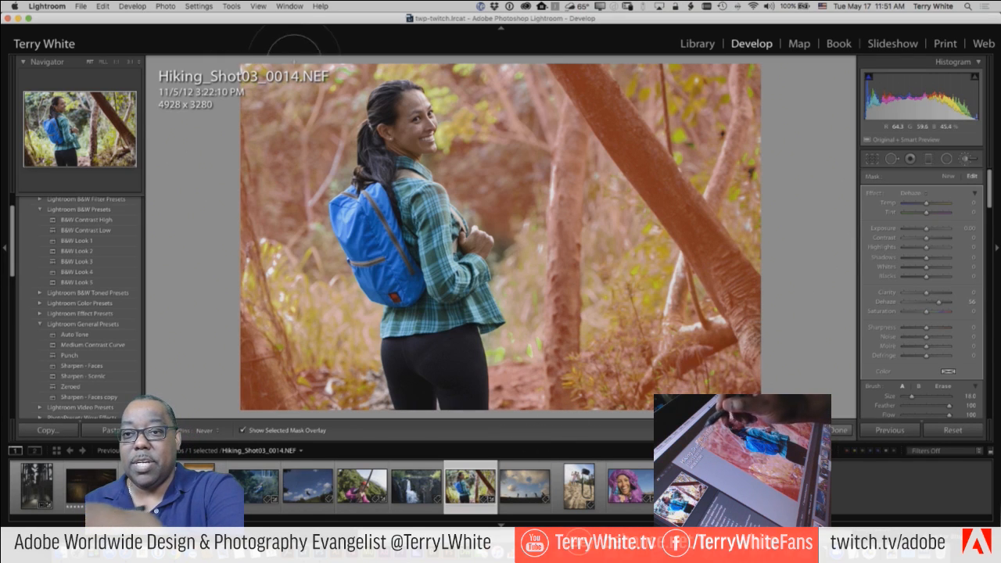
{"action": "left_click", "coordinate": [242, 430]}
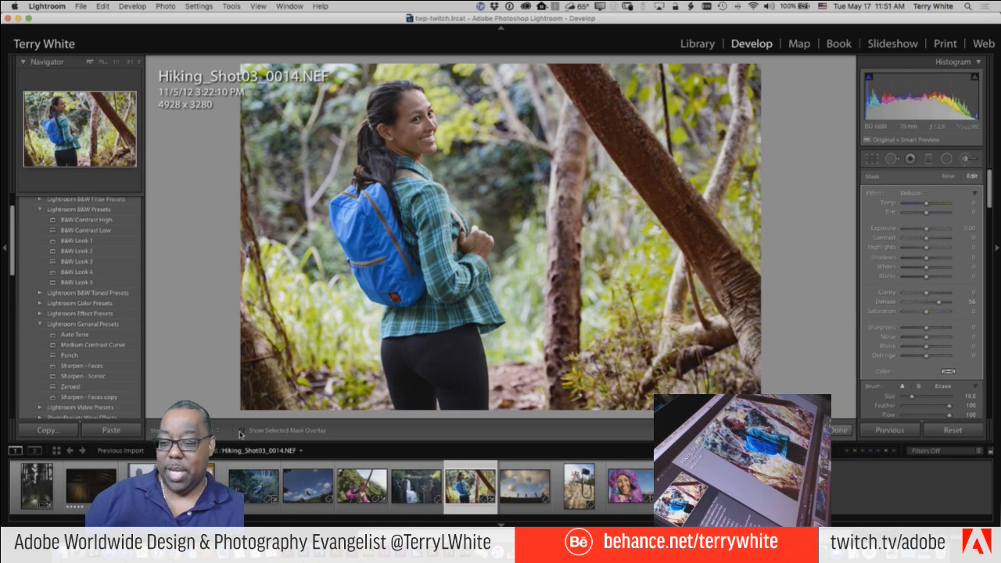
{"action": "left_click", "coordinate": [210, 429]}
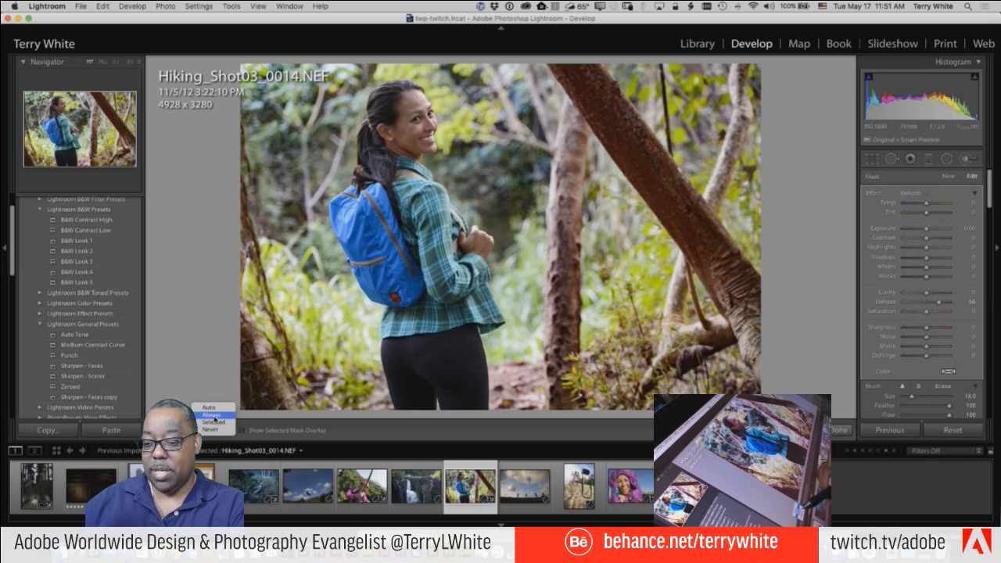
{"action": "left_click", "coordinate": [208, 408]}
{"action": "left_click", "coordinate": [209, 429]}
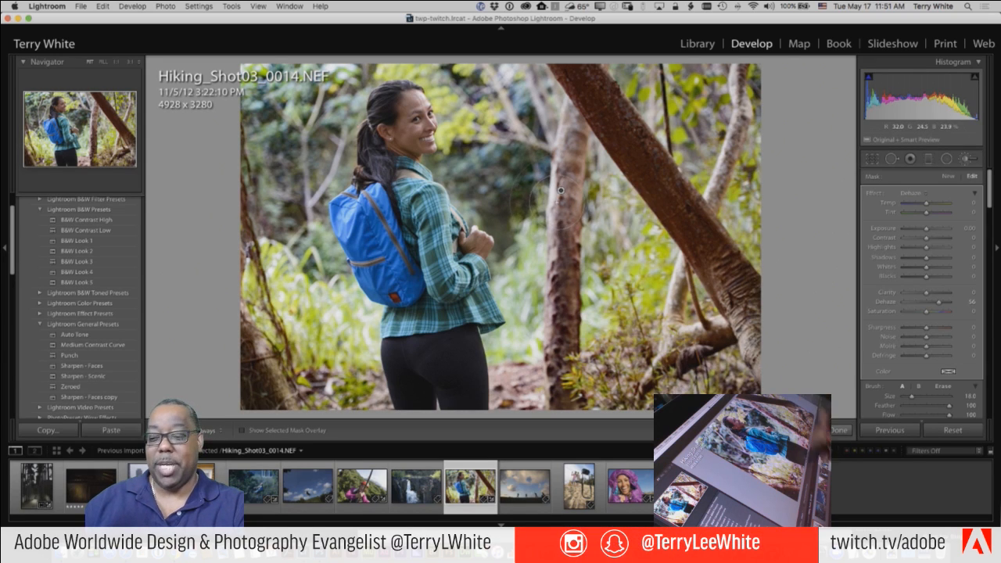
{"action": "left_click", "coordinate": [209, 429]}
{"action": "left_click", "coordinate": [210, 430]}
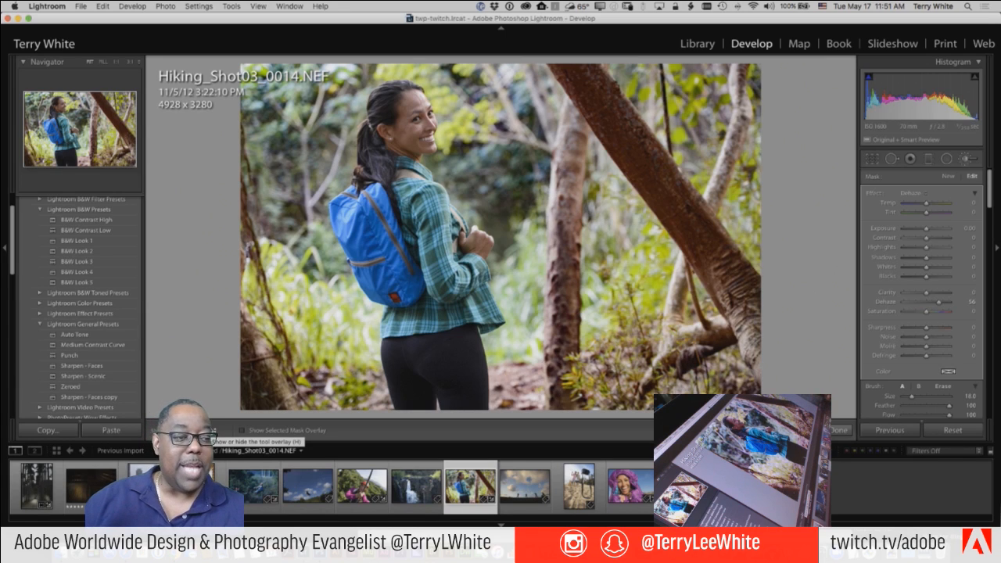
Raise the brushed background's Dehaze to 73, and open the 06_Building.psd photo
{"action": "left_click_drag", "start_coordinate": [940, 302], "coordinate": [946, 307]}
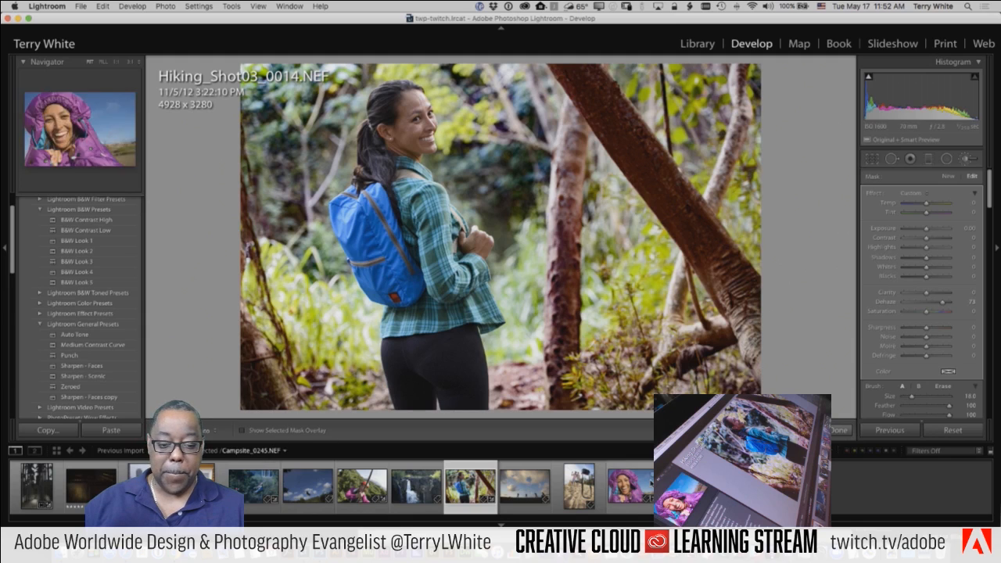
{"action": "left_click", "coordinate": [525, 491]}
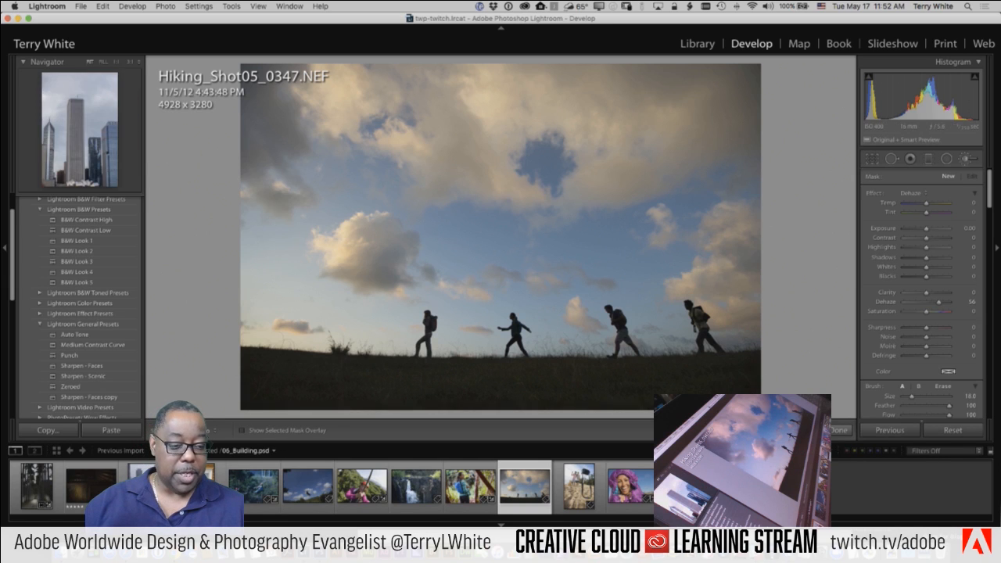
{"action": "left_click", "coordinate": [688, 487]}
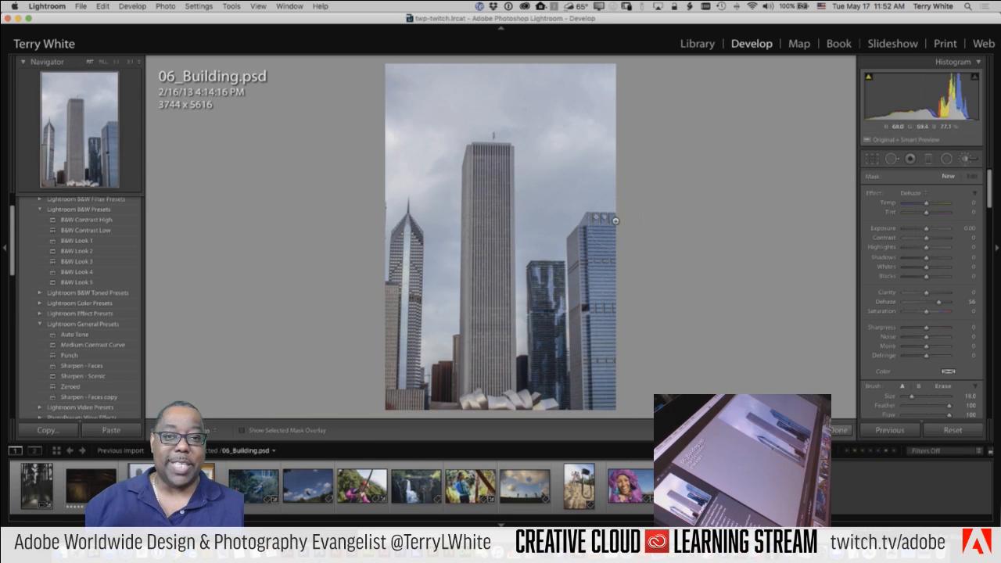
Draw a graduated filter from the top of the building photo down over the lower sky, and set its Dehaze to 51
{"action": "left_click", "coordinate": [930, 160]}
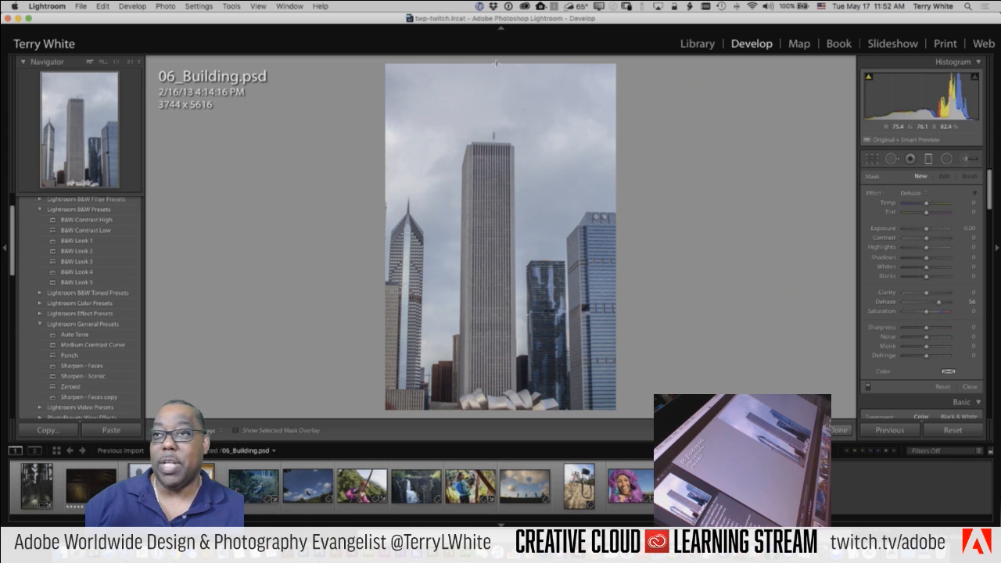
{"action": "left_click_drag", "start_coordinate": [496, 64], "coordinate": [497, 301]}
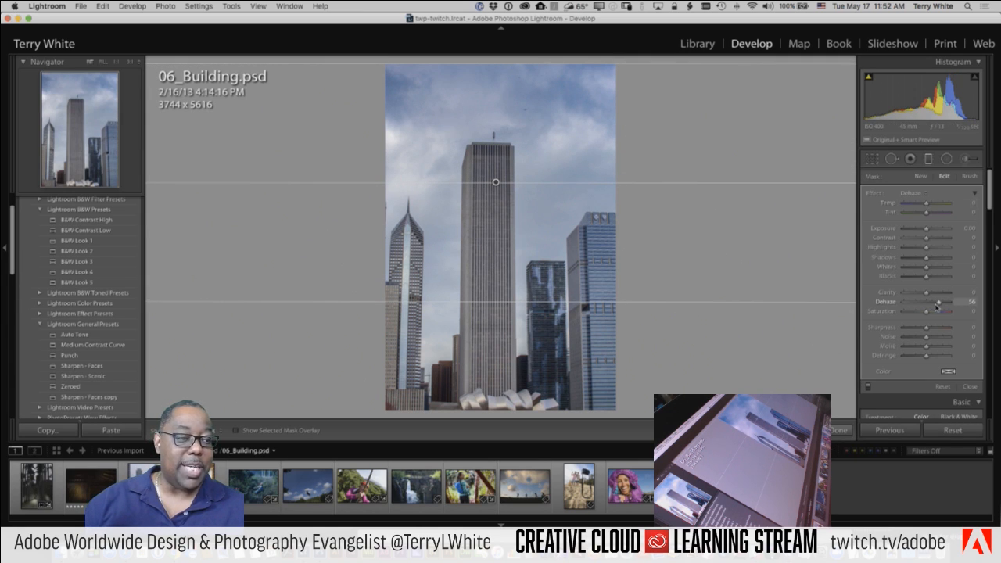
{"action": "mouse_move", "coordinate": [939, 305]}
{"action": "left_mouse_down"}
{"action": "mouse_move", "coordinate": [926, 305]}
{"action": "mouse_move", "coordinate": [948, 305]}
{"action": "mouse_move", "coordinate": [937, 307]}
{"action": "left_mouse_up"}
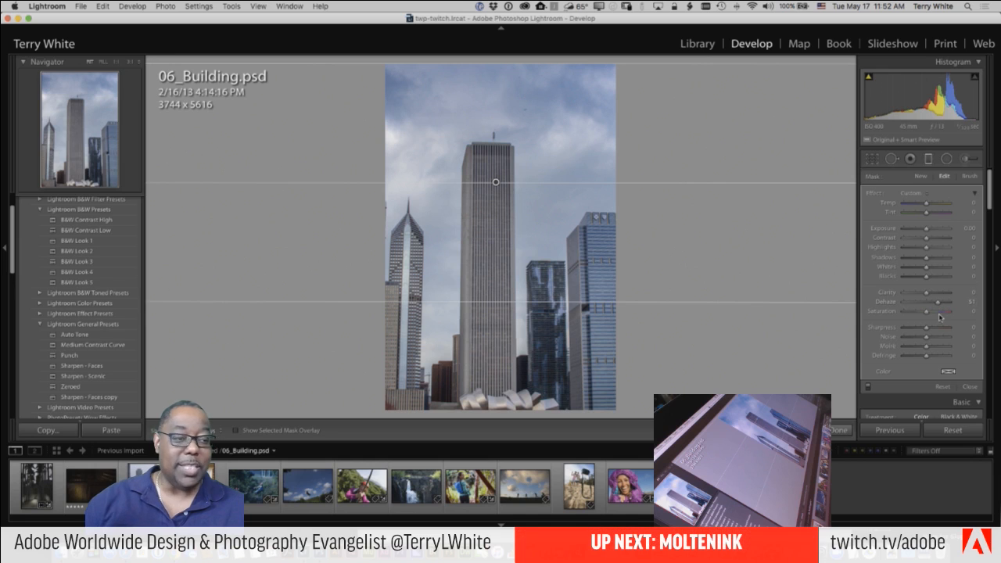
Set the graduated filter's Saturation to 81 and its Exposure to -0.28
{"action": "left_click_drag", "start_coordinate": [928, 316], "coordinate": [947, 314]}
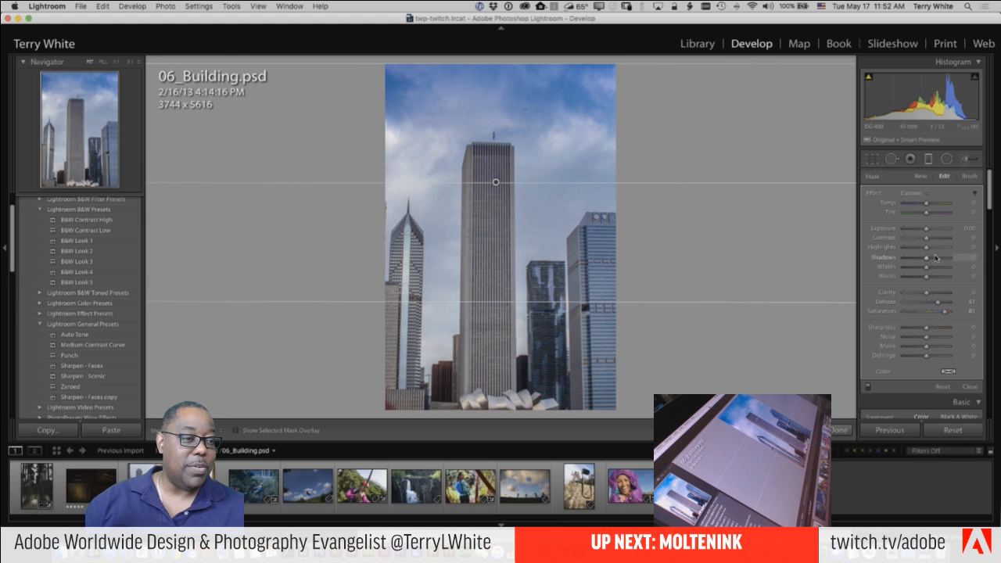
{"action": "left_click_drag", "start_coordinate": [927, 232], "coordinate": [926, 232]}
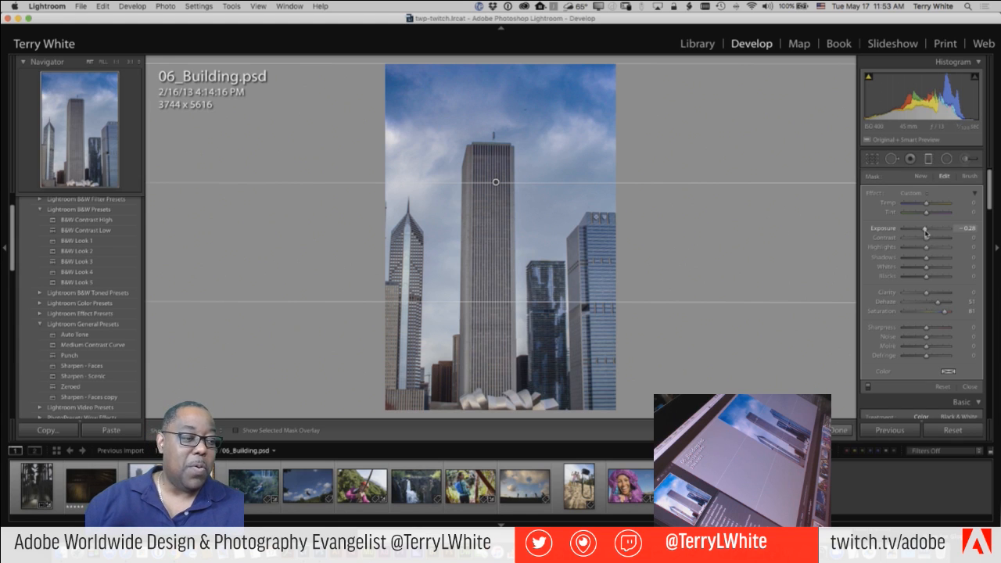
{"action": "scroll", "coordinate": [933, 246], "scroll_direction": "down", "scroll_amount": 3}
{"action": "scroll", "coordinate": [933, 246], "scroll_direction": "up", "scroll_amount": 3}
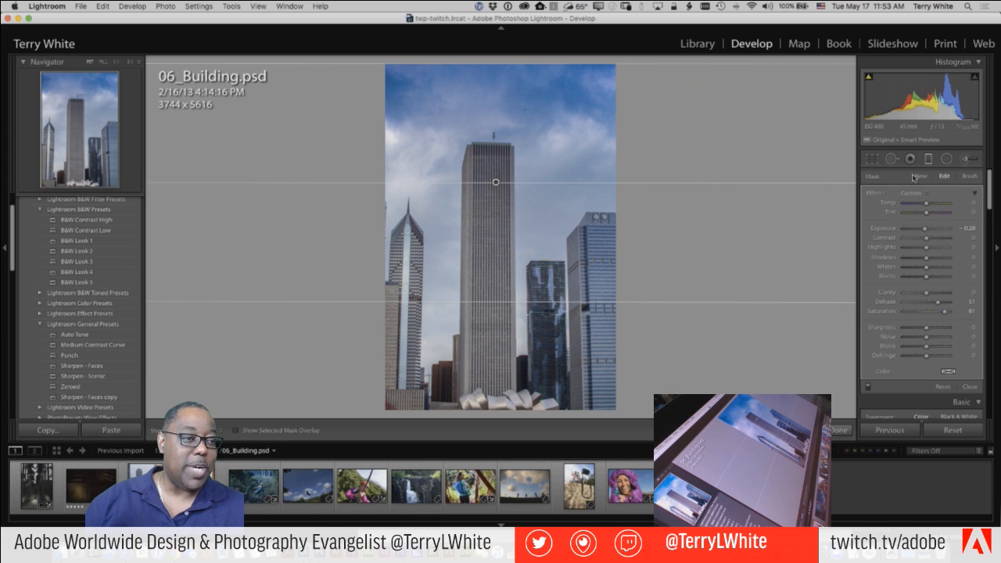
Switch the graduated filter to mask brushing in Erase mode and reduce the brush size to 4
{"action": "left_click", "coordinate": [966, 179]}
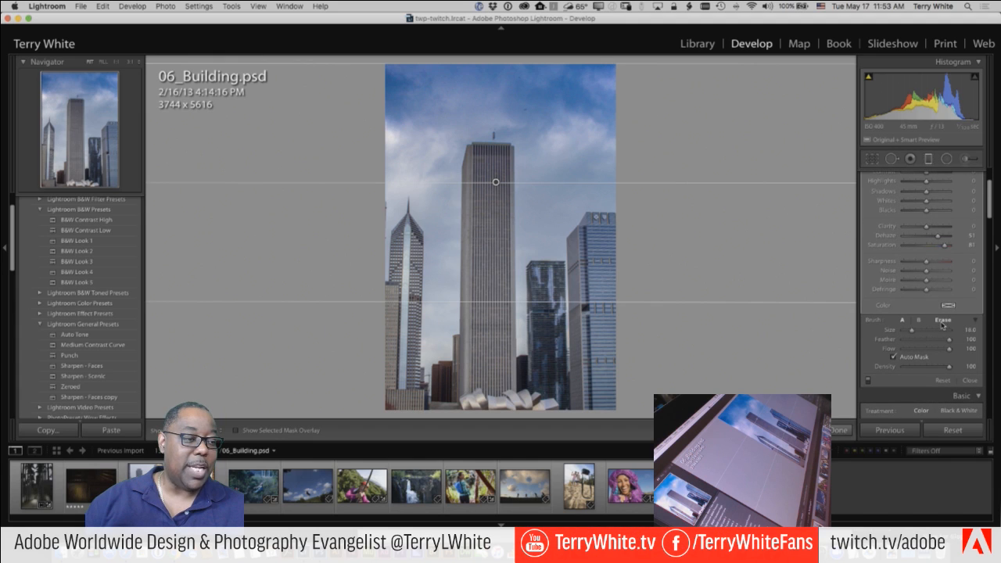
{"action": "left_click", "coordinate": [943, 322]}
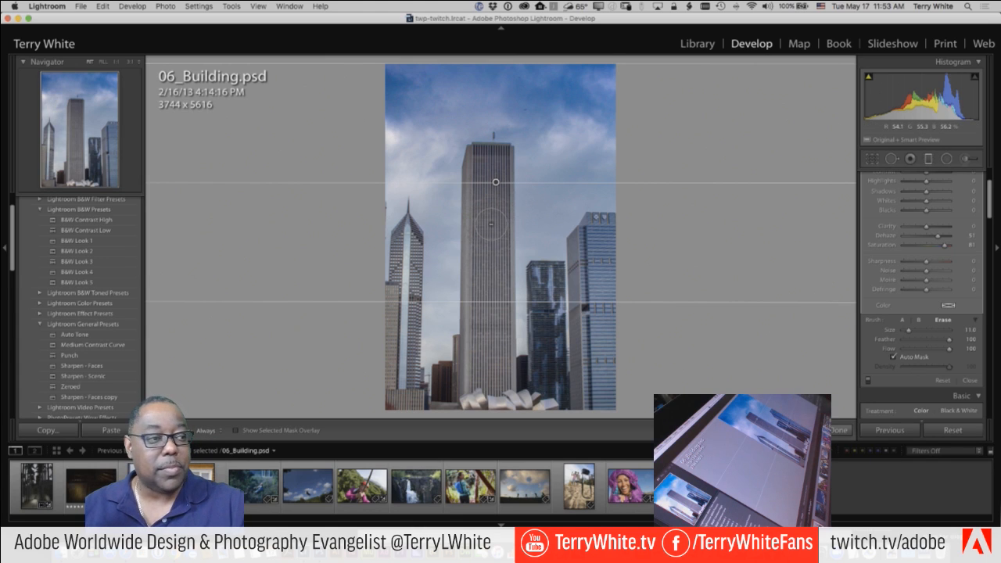
{"action": "key", "text": "bracketleft"}
{"action": "key", "text": "bracketleft"}
{"action": "key", "text": "bracketleft"}
{"action": "key", "text": "bracketleft"}
{"action": "key", "text": "bracketleft"}
{"action": "key", "text": "bracketleft"}
{"action": "key", "text": "bracketleft"}
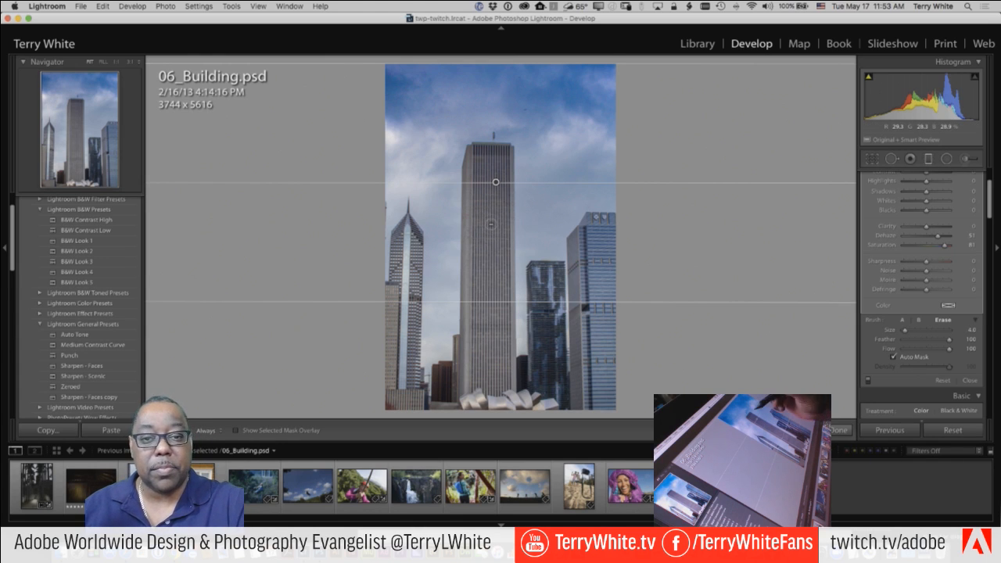
Erase the filter from the central tower with the edit pins hidden, check the mask with its overlay, and restore the normal view
{"action": "key", "text": "h"}
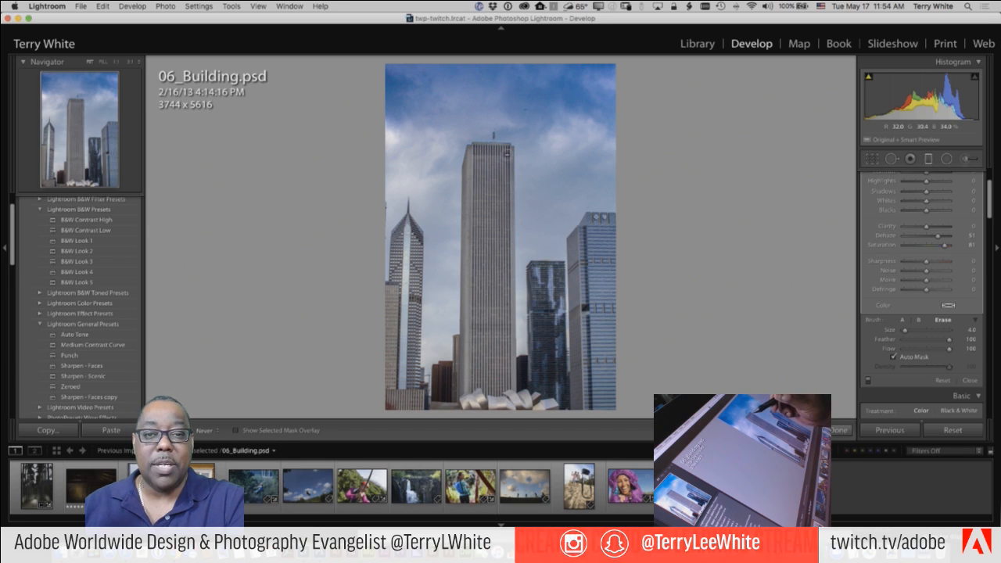
{"action": "key", "text": "h"}
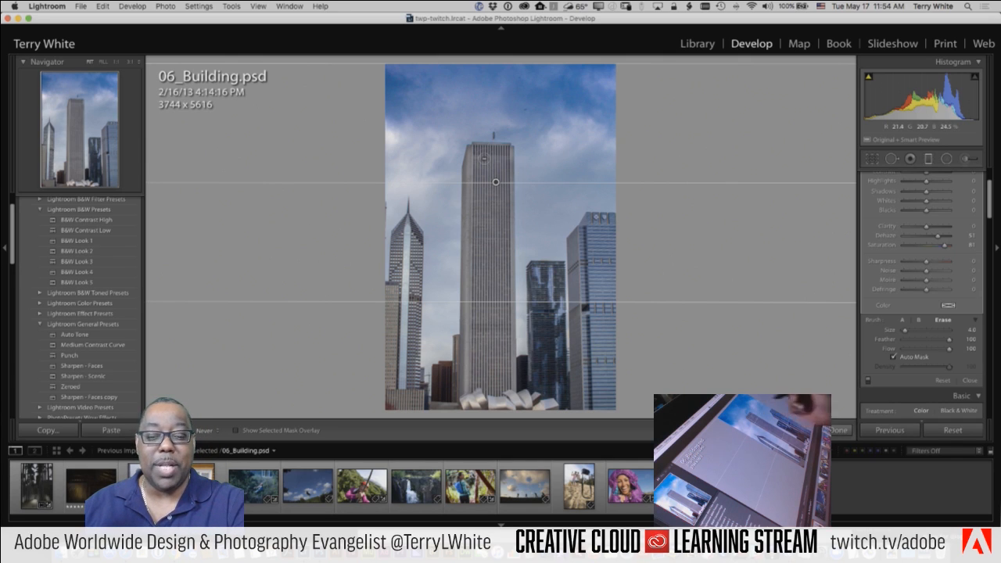
{"action": "left_click", "coordinate": [237, 431]}
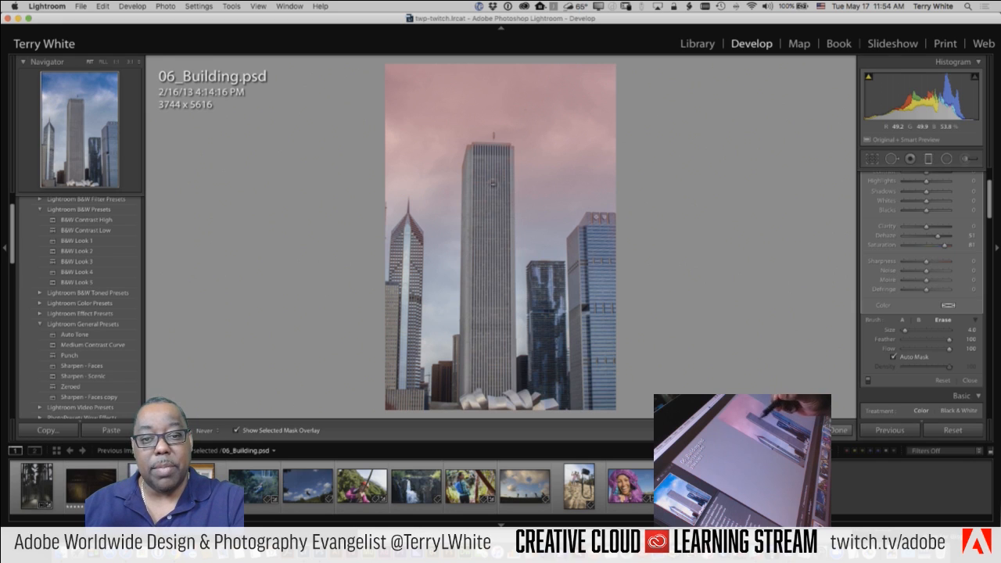
{"action": "key", "text": "h"}
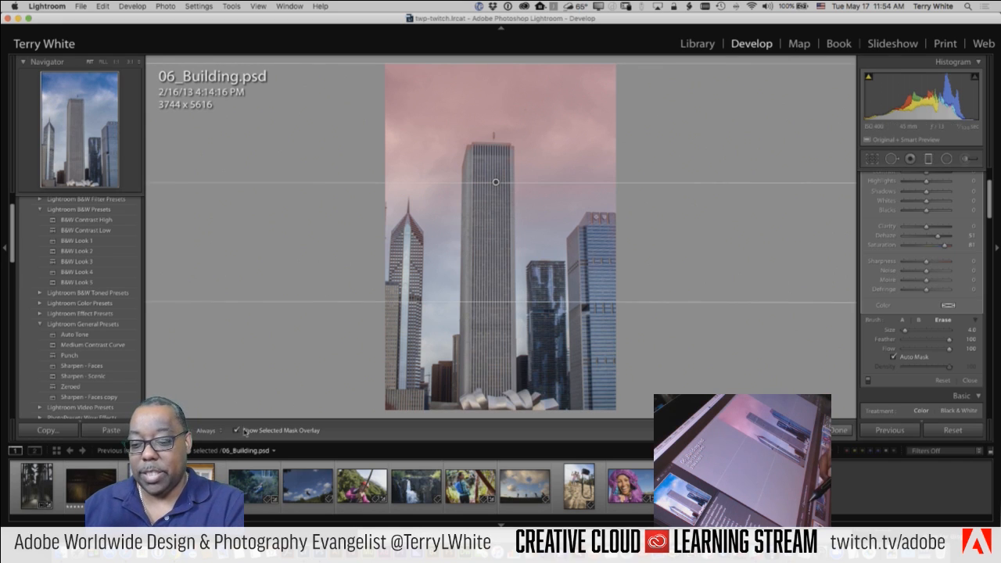
{"action": "left_click", "coordinate": [237, 431]}
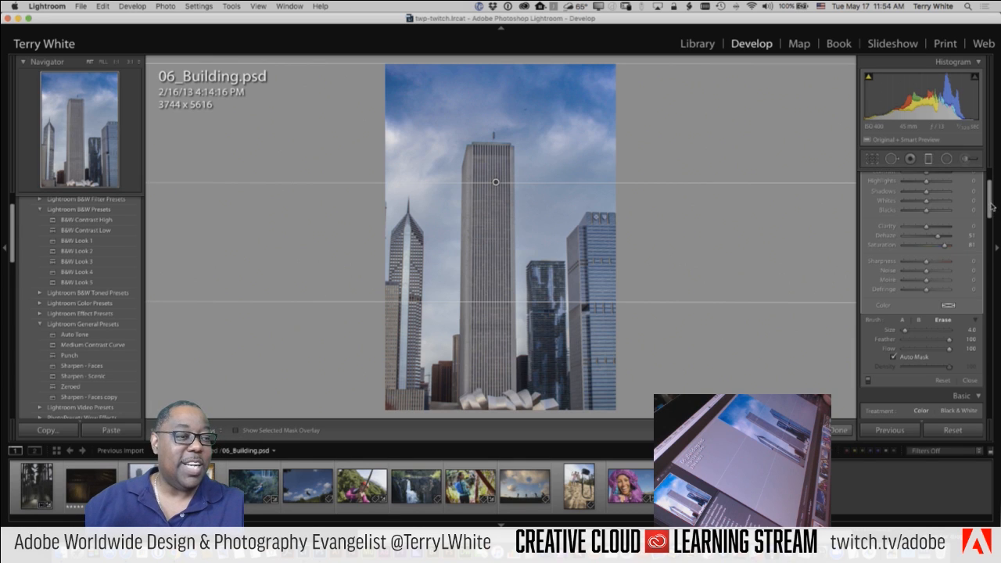
Readjust the graduated filter's Exposure, and look at the Red Eye Correction and Spot Removal tools
{"action": "left_click_drag", "start_coordinate": [990, 211], "coordinate": [991, 201]}
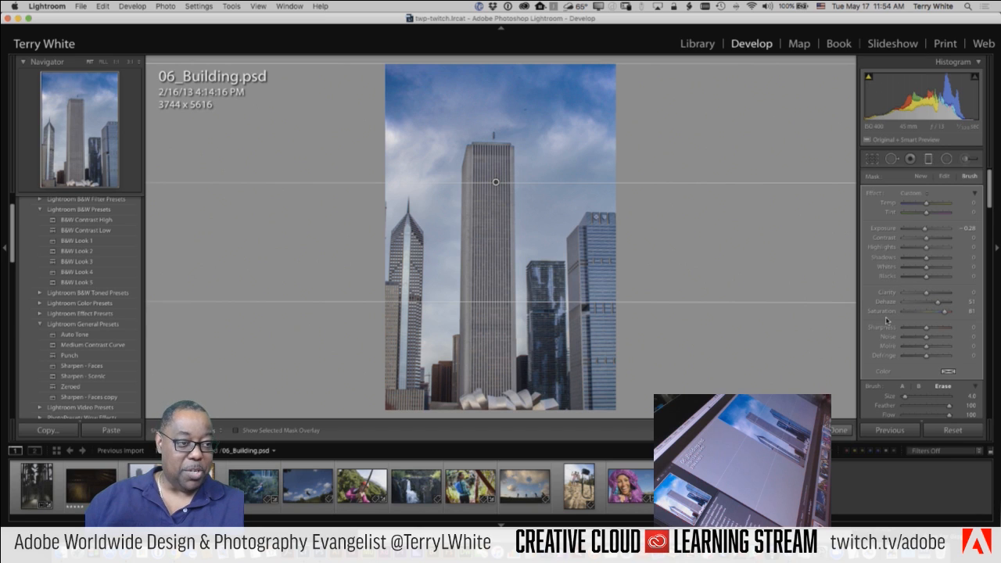
{"action": "left_click_drag", "start_coordinate": [926, 230], "coordinate": [923, 240]}
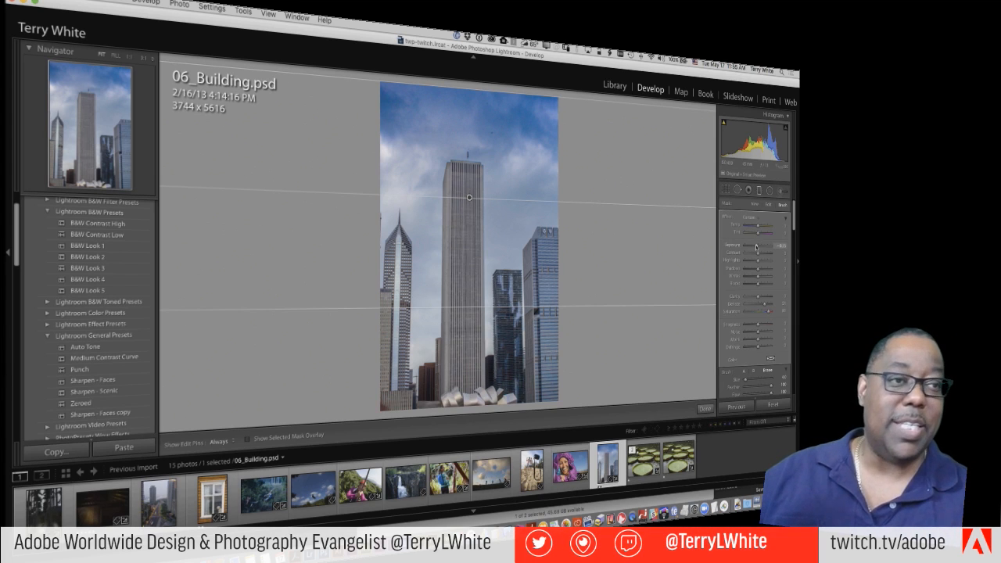
{"action": "left_click", "coordinate": [749, 190]}
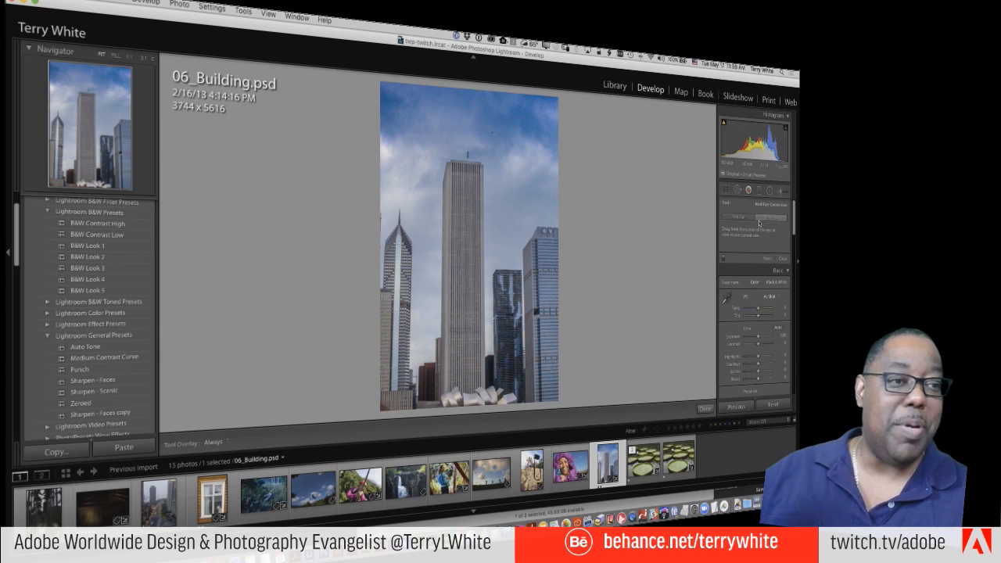
{"action": "left_click", "coordinate": [738, 190]}
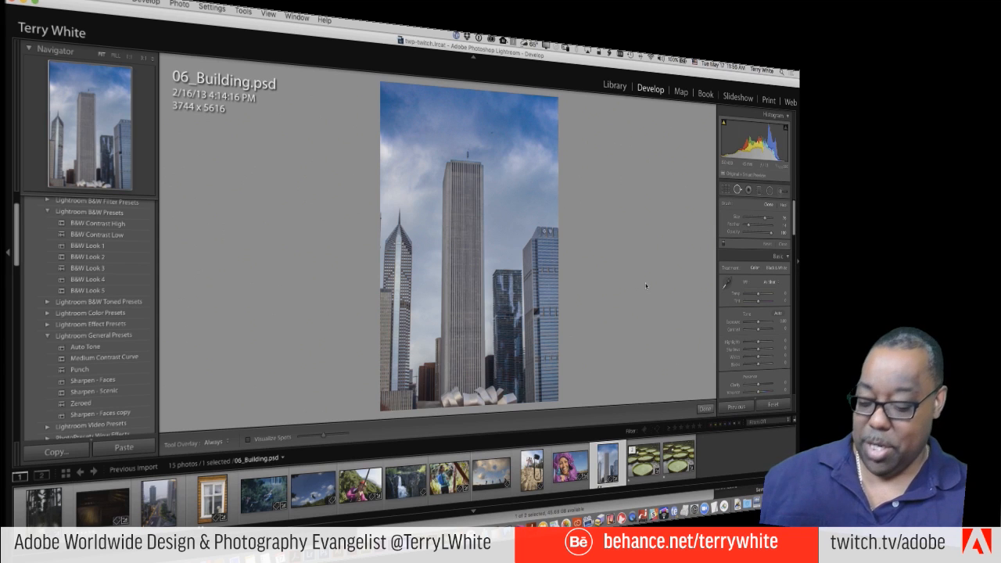
Go to the Library grid, open the hard disk's portrait shoot folder, and select photos _TLW2128 through _TLW2131
{"action": "key", "text": "g"}
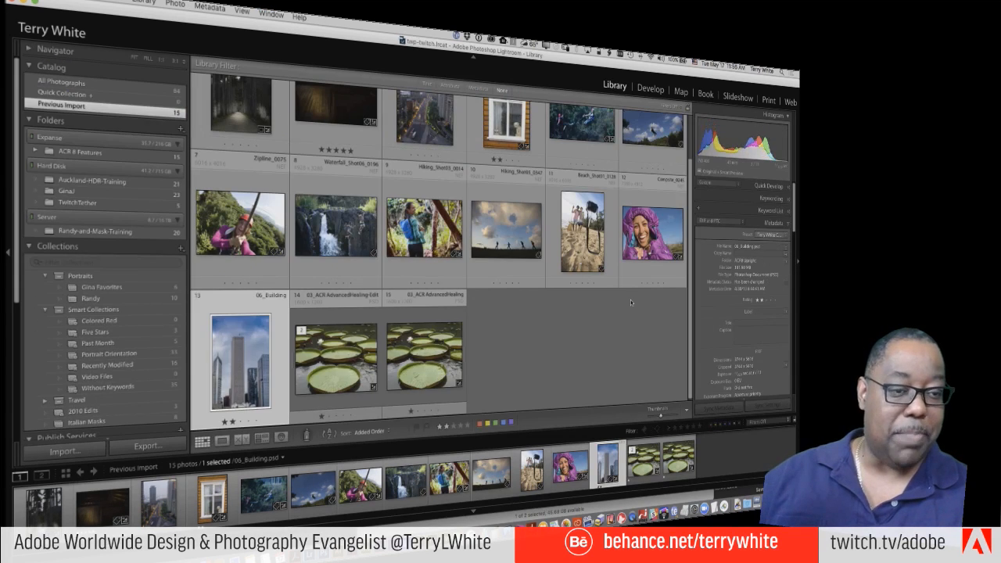
{"action": "scroll", "coordinate": [618, 302], "scroll_direction": "up", "scroll_amount": 3}
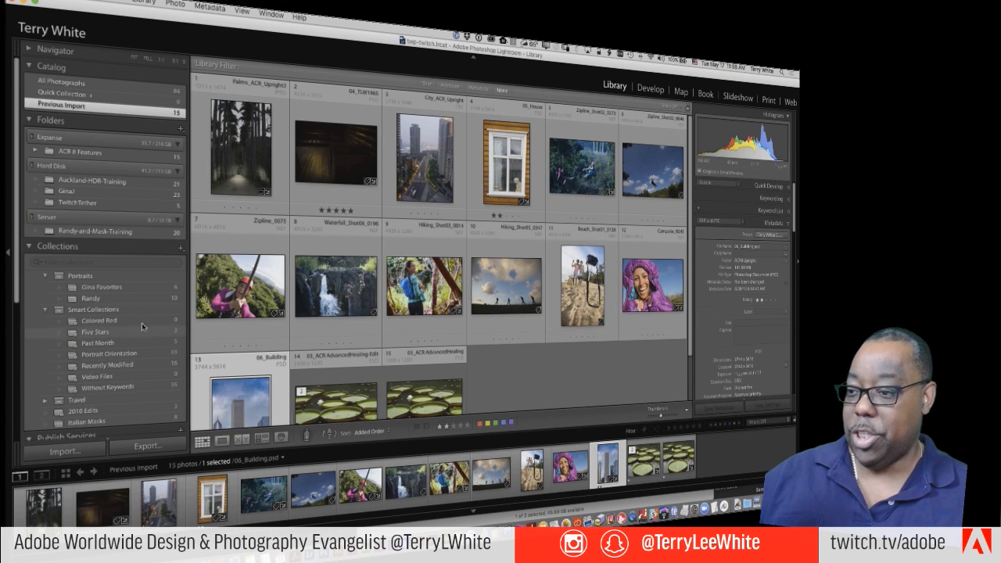
{"action": "left_click", "coordinate": [100, 192]}
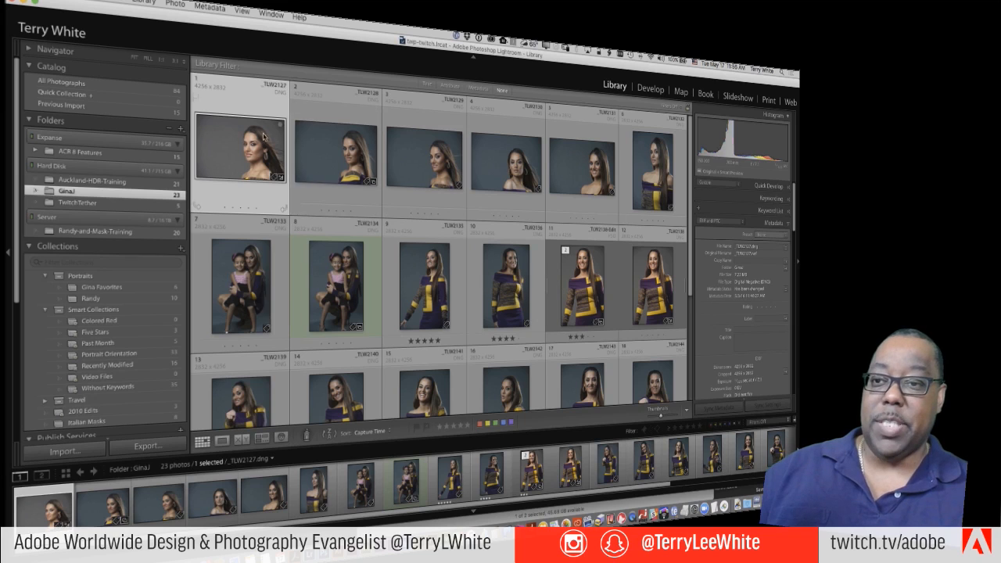
{"action": "left_click", "coordinate": [264, 159]}
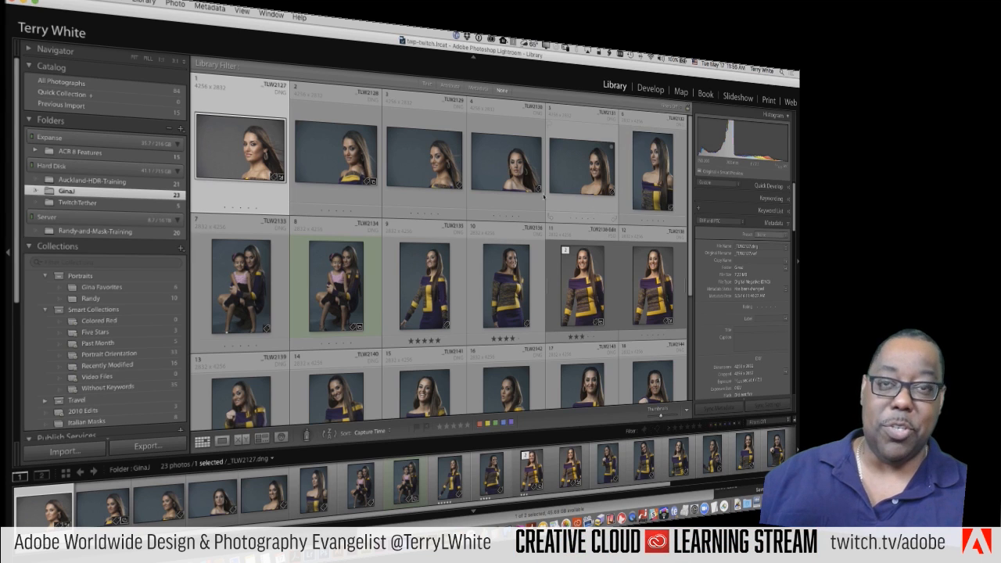
{"action": "left_click", "coordinate": [358, 176]}
{"action": "left_click", "coordinate": [593, 185], "text": "shift"}
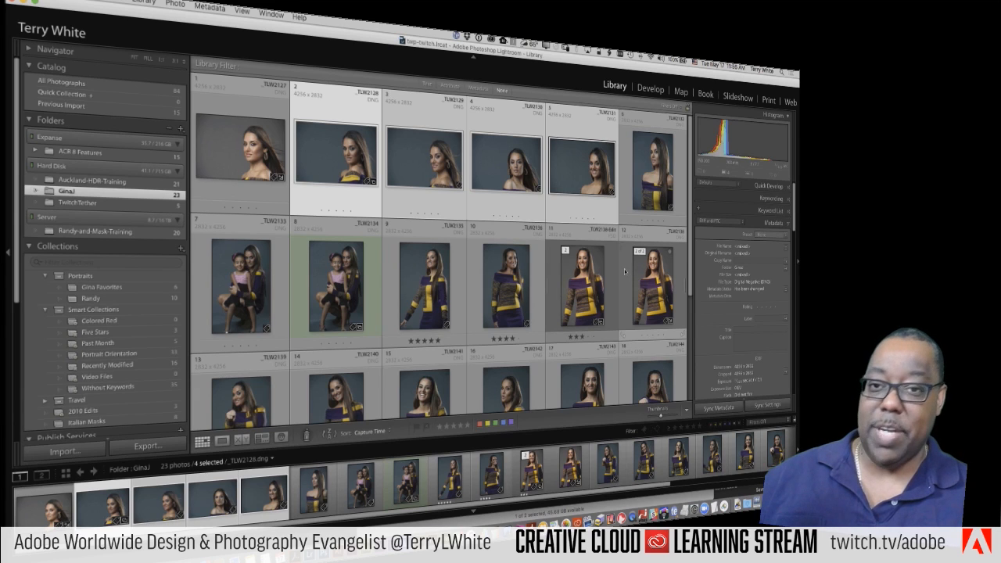
Open the selected portraits in Develop, leave Auto Sync on, and set their white balance by sampling the studio background
{"action": "key", "text": "d"}
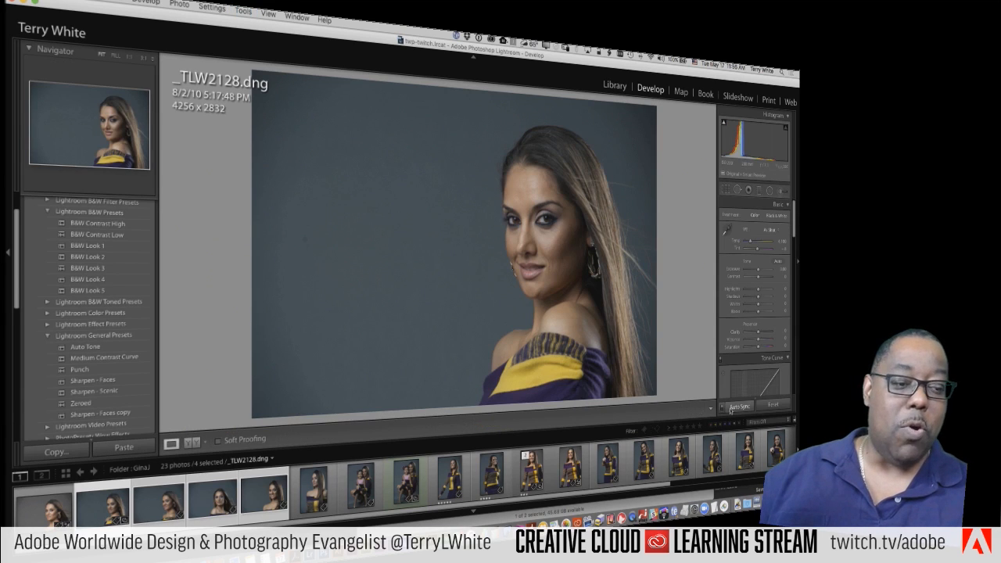
{"action": "left_click", "coordinate": [723, 407]}
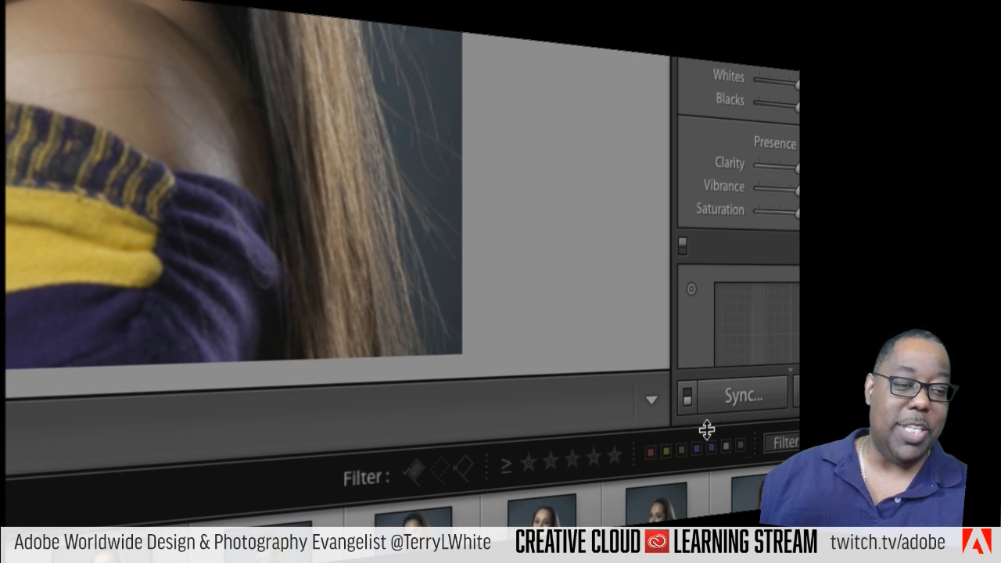
{"action": "left_click", "coordinate": [688, 397]}
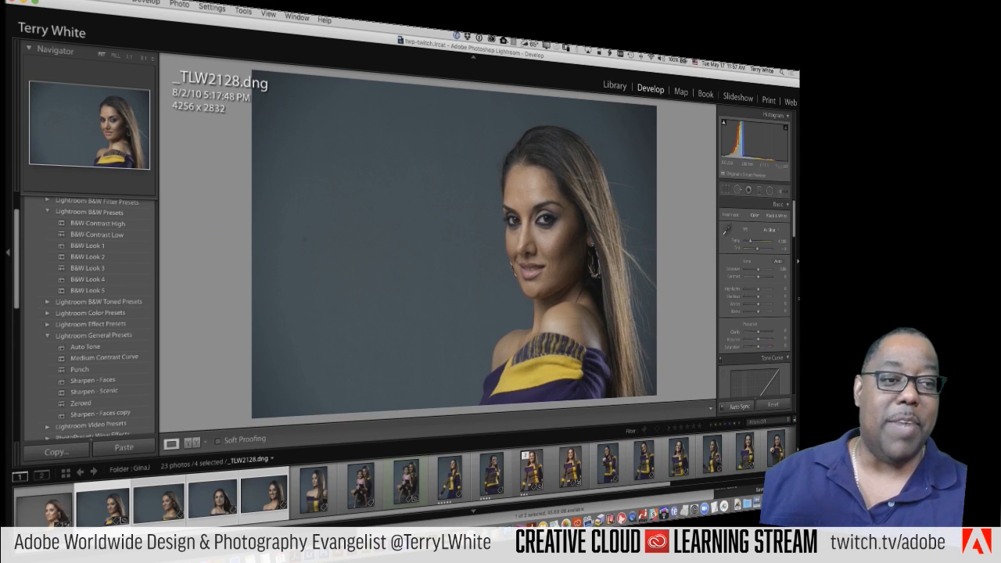
{"action": "left_click", "coordinate": [727, 230]}
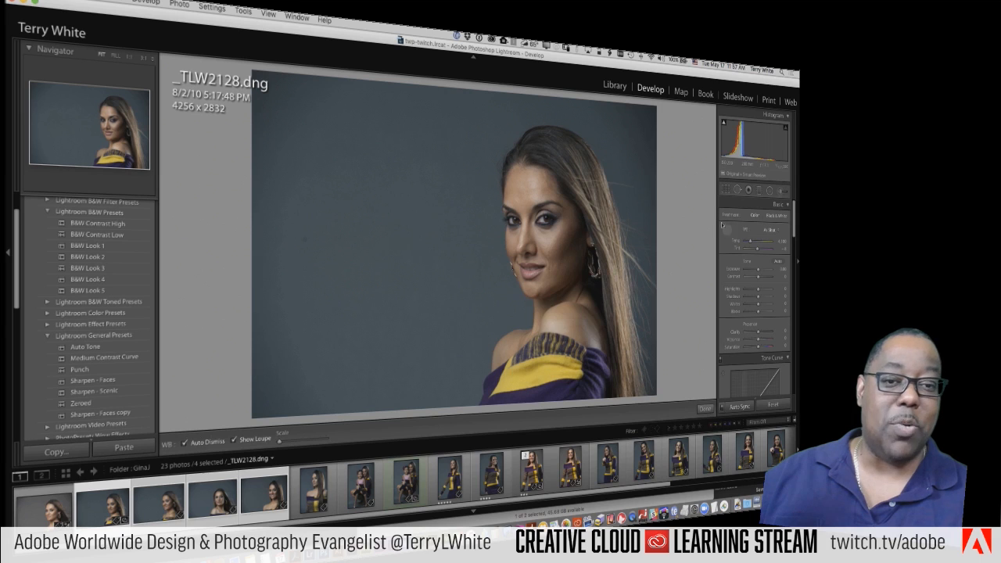
{"action": "left_click", "coordinate": [418, 217]}
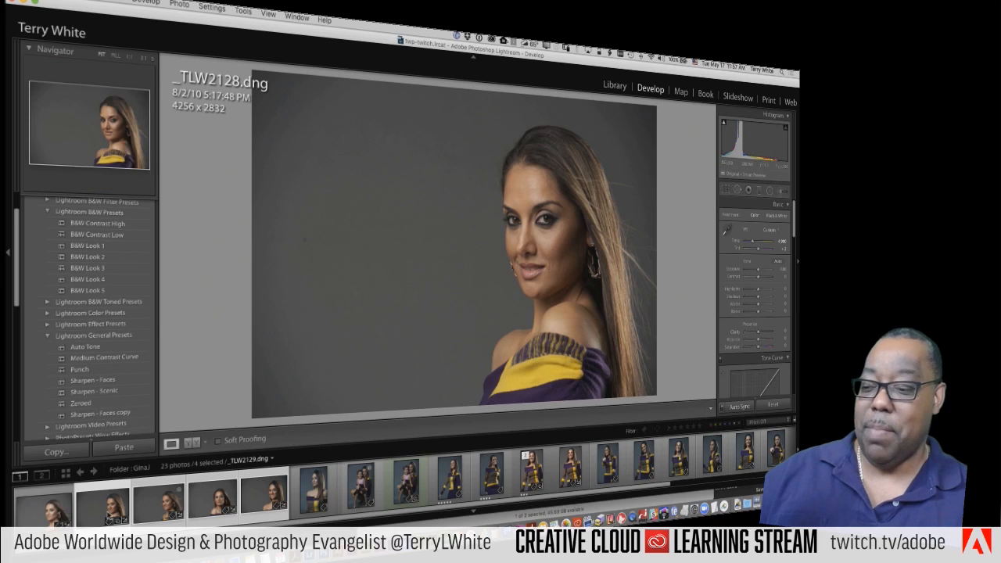
Copy all Develop settings except Crop from photo _TLW2127.dng
{"action": "left_click", "coordinate": [53, 515]}
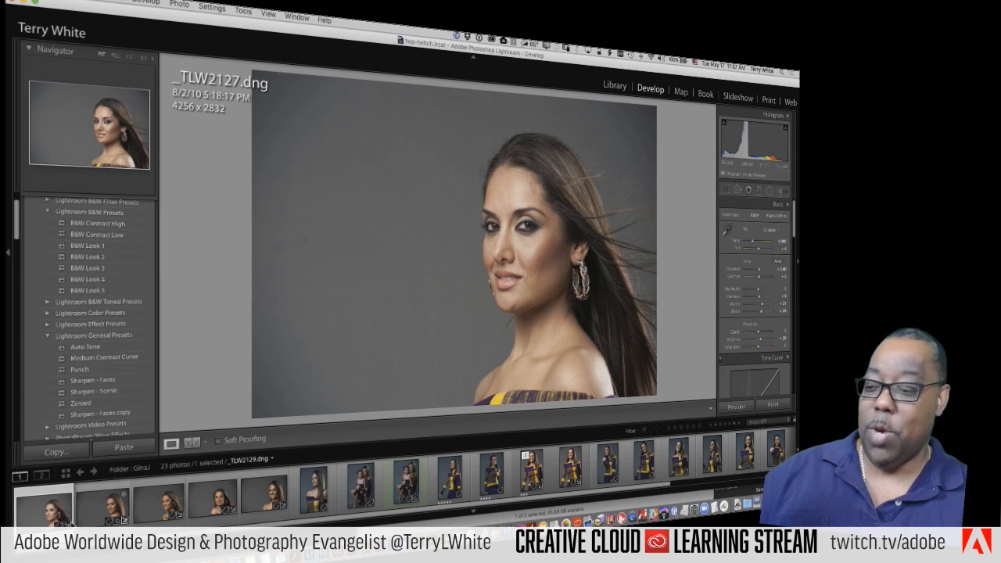
{"action": "left_click", "coordinate": [76, 452]}
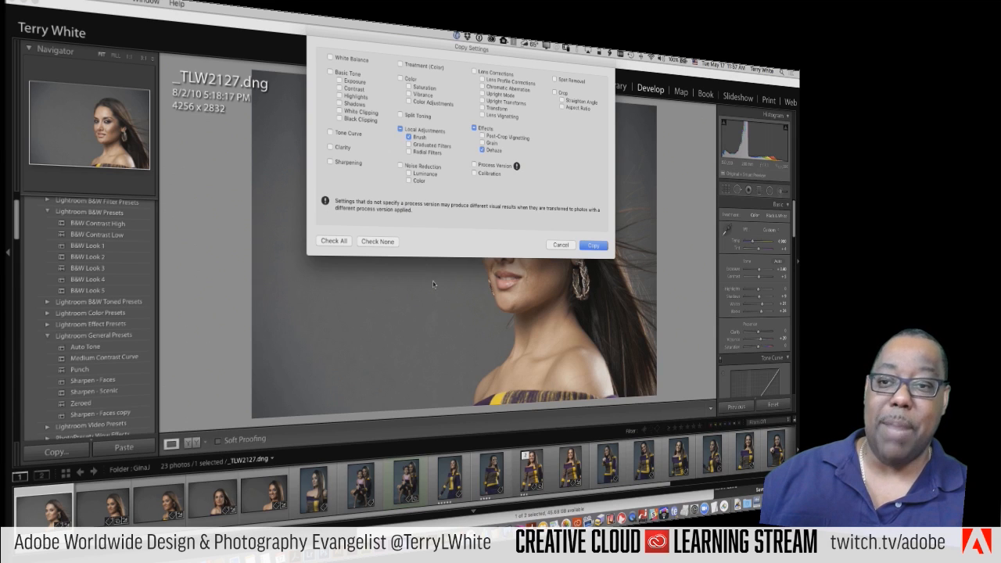
{"action": "left_click", "coordinate": [341, 242]}
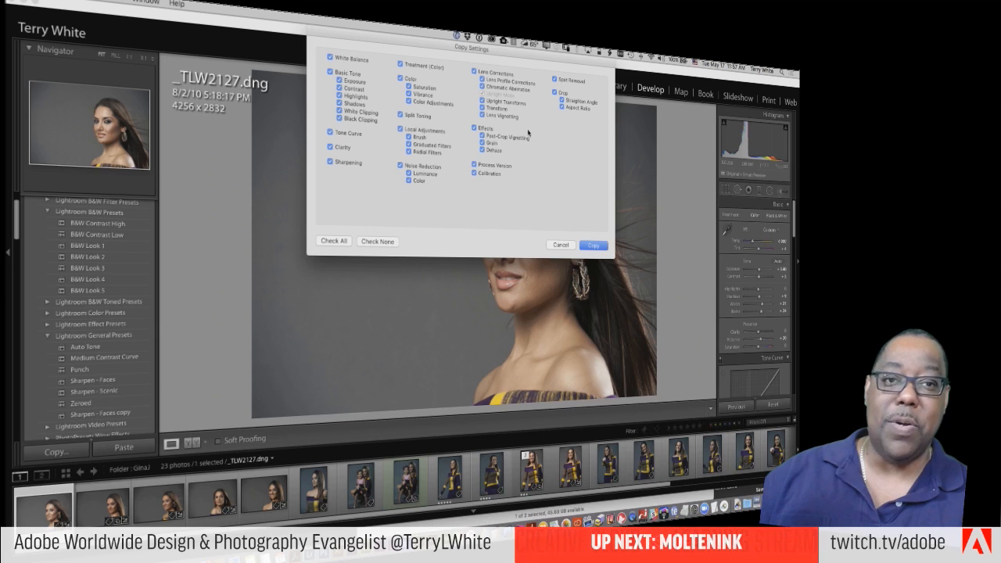
{"action": "left_click", "coordinate": [555, 92]}
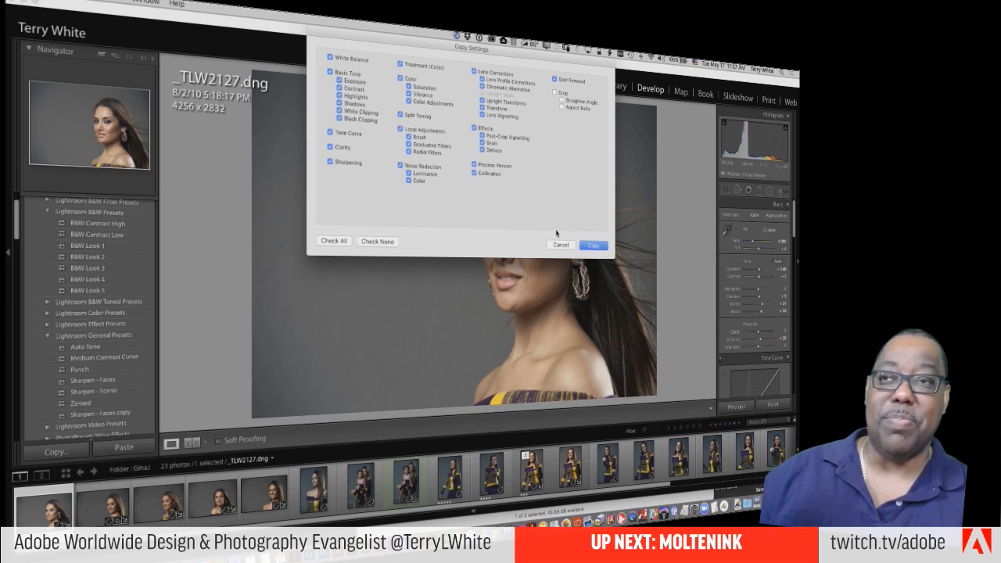
{"action": "left_click", "coordinate": [592, 246]}
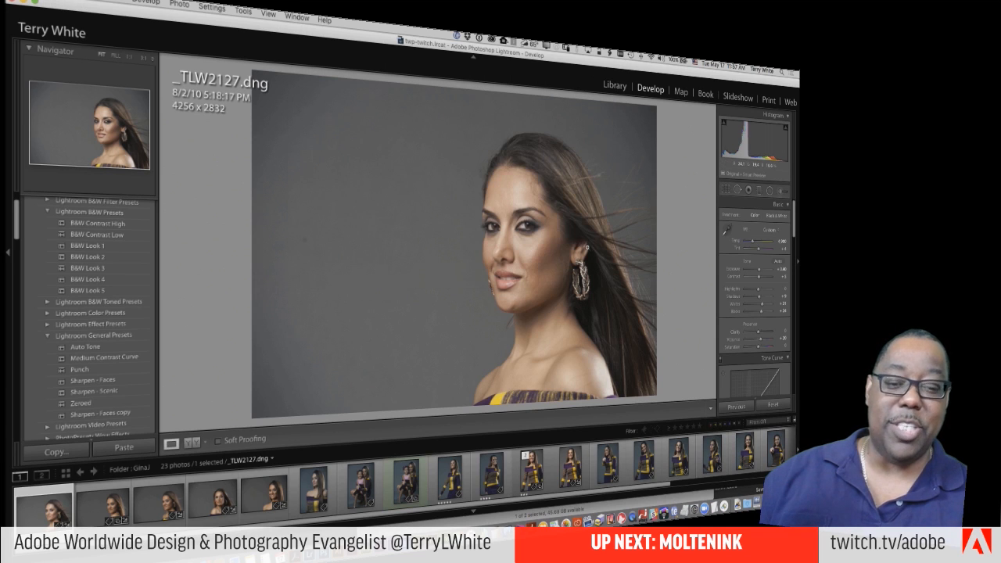
Select the eight consecutive portraits starting with _TLW2139.dng and paste the copied Develop settings onto them
{"action": "left_click", "coordinate": [618, 466]}
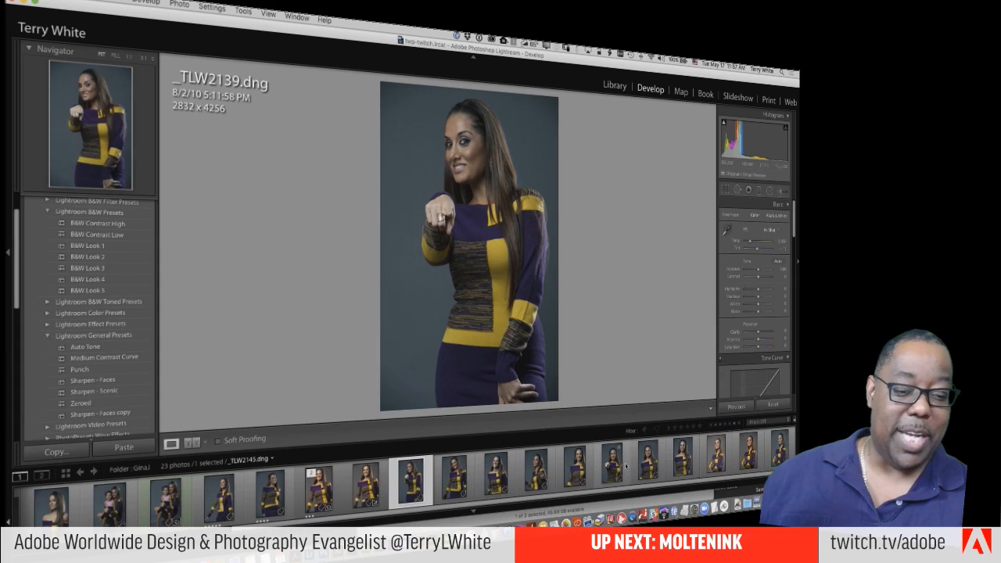
{"action": "left_click", "coordinate": [682, 468], "text": "shift"}
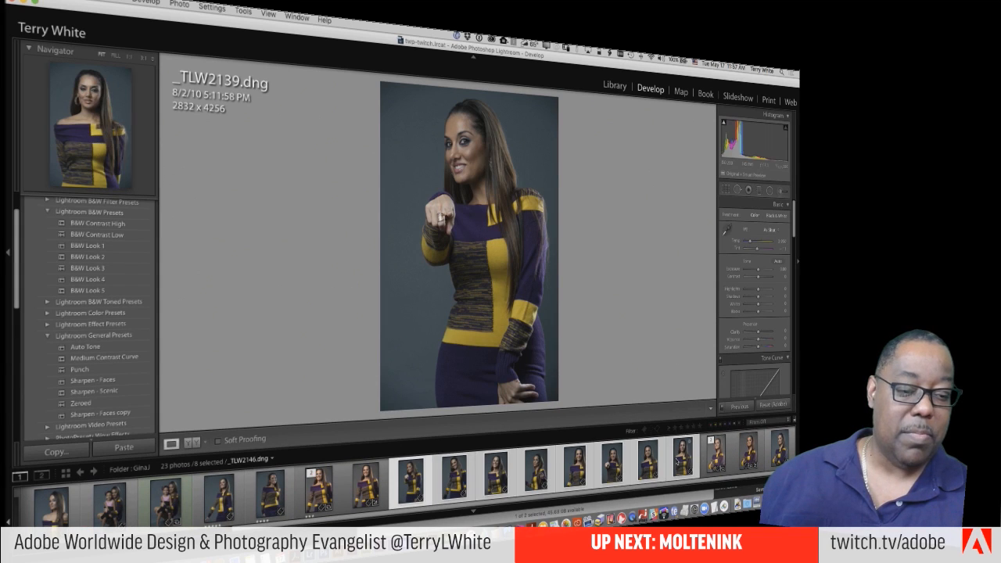
{"action": "left_click", "coordinate": [123, 447]}
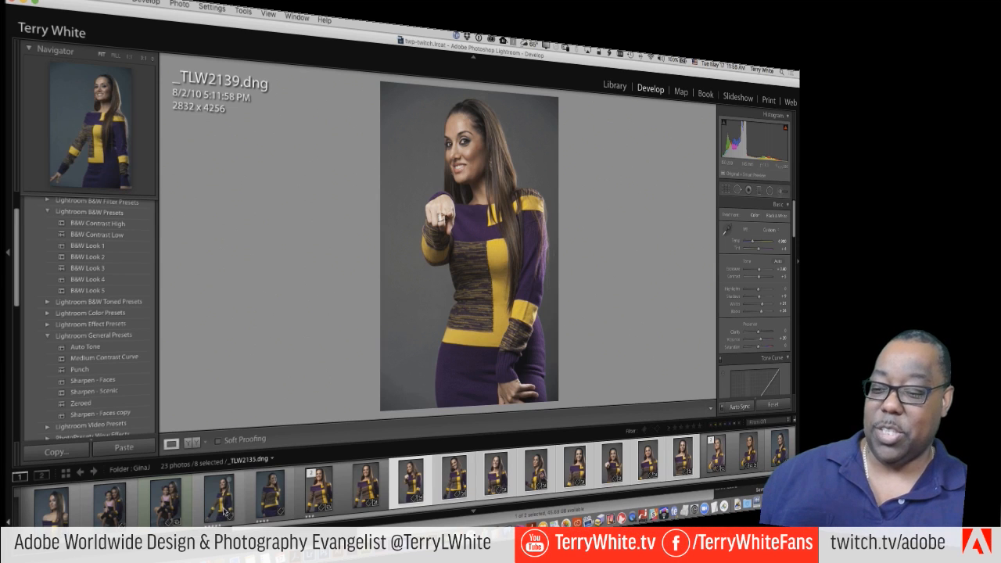
Select the five consecutive photos starting with _TLW2132.dng and set their white balance by sampling the studio background
{"action": "left_click", "coordinate": [59, 523]}
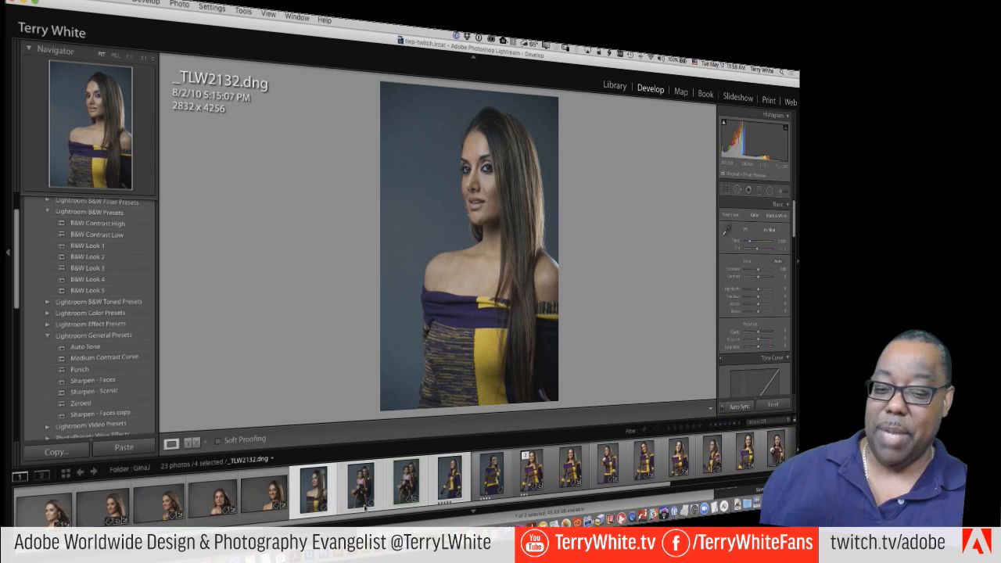
{"action": "left_click", "coordinate": [483, 487], "text": "super"}
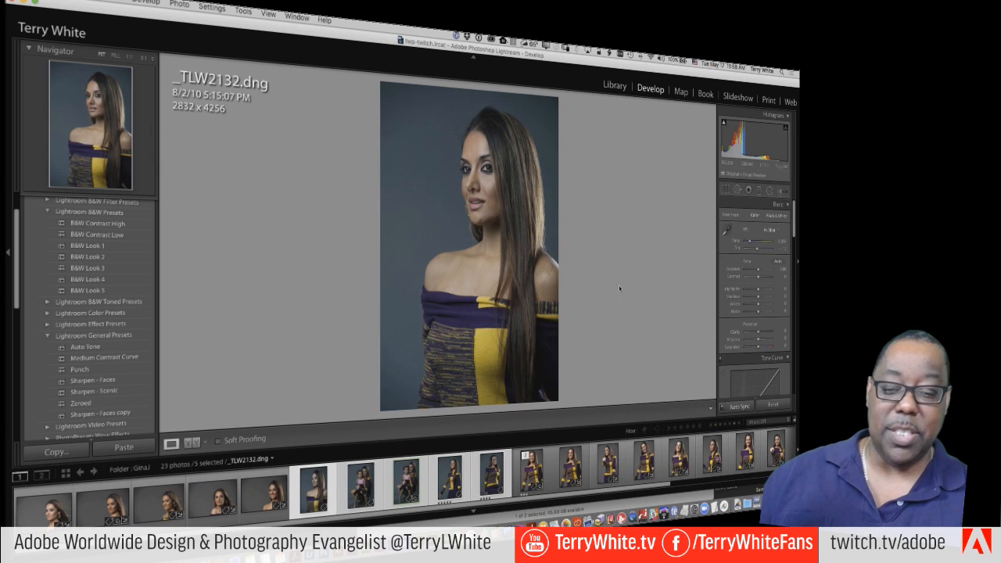
{"action": "left_click", "coordinate": [727, 228]}
{"action": "left_click", "coordinate": [409, 156]}
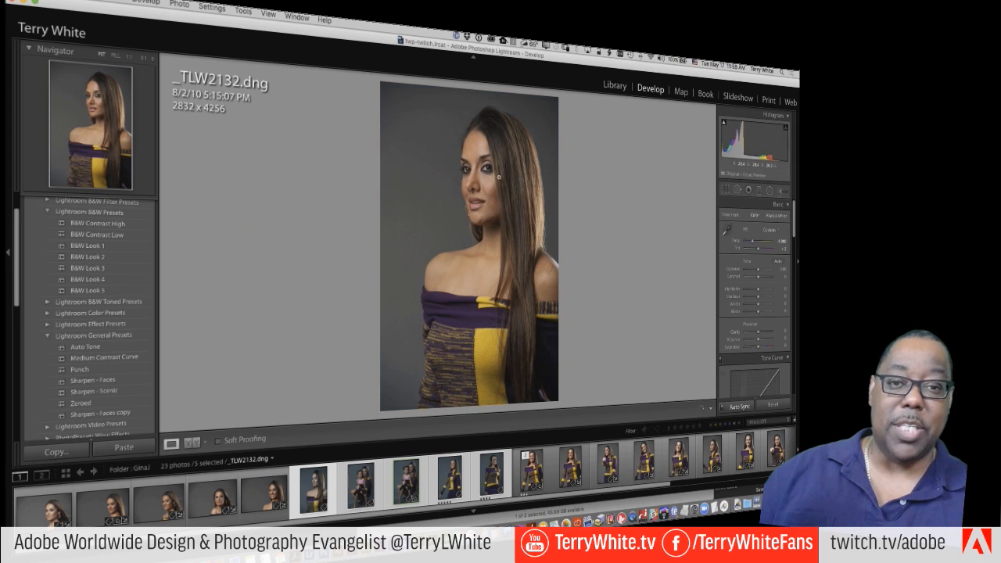
Raise Exposure and Vibrance on the five selected photos and apply the Sharpen - Faces preset
{"action": "left_click_drag", "start_coordinate": [757, 269], "coordinate": [759, 274]}
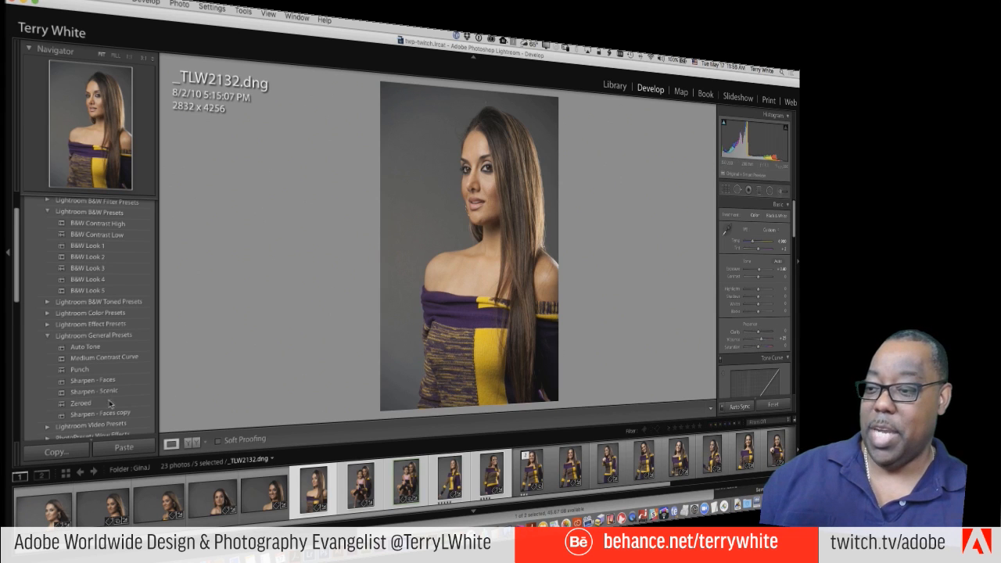
{"action": "left_click", "coordinate": [89, 382]}
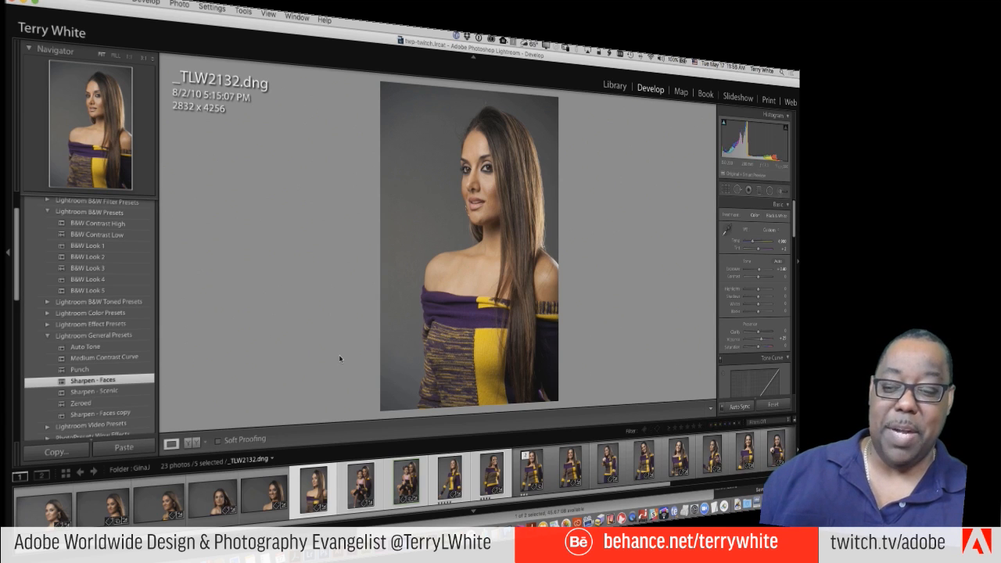
Go to photo _TLW2131.dng alone and brighten it slightly by raising its Exposure
{"action": "key", "text": "Left"}
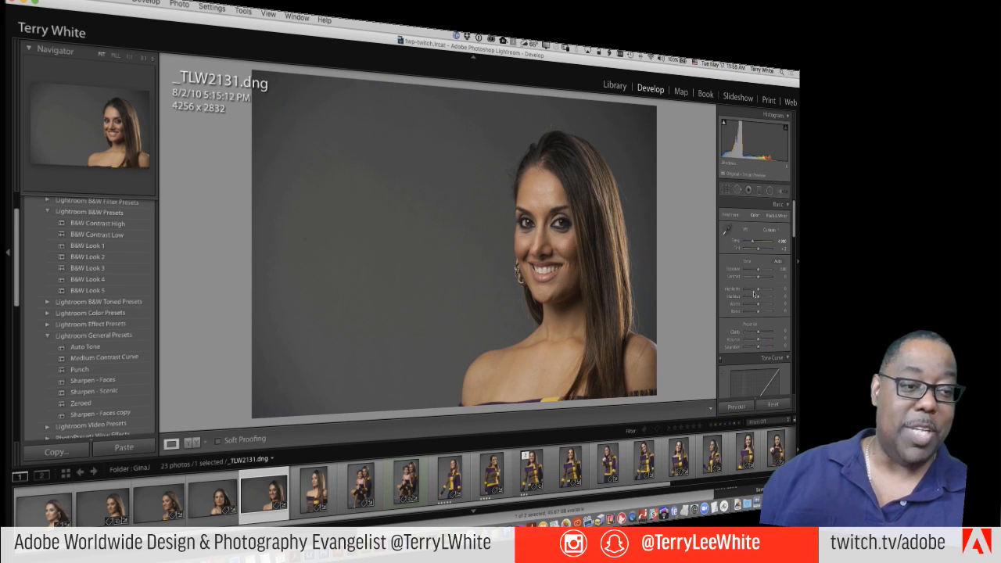
{"action": "left_click_drag", "start_coordinate": [757, 270], "coordinate": [760, 270]}
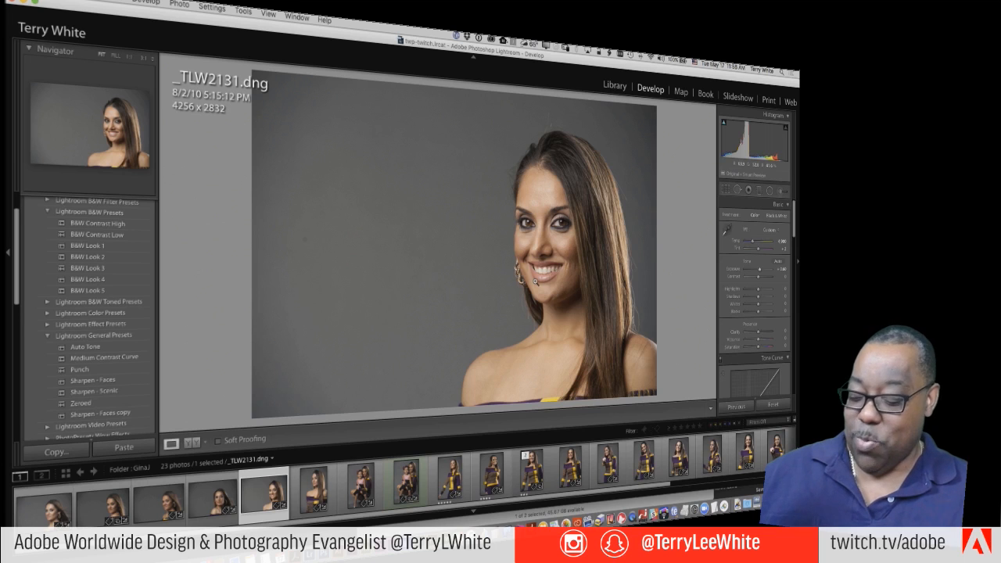
Return to the Library grid and create a virtual copy of the five-star photo _TLW2135.dng
{"action": "key", "text": "g"}
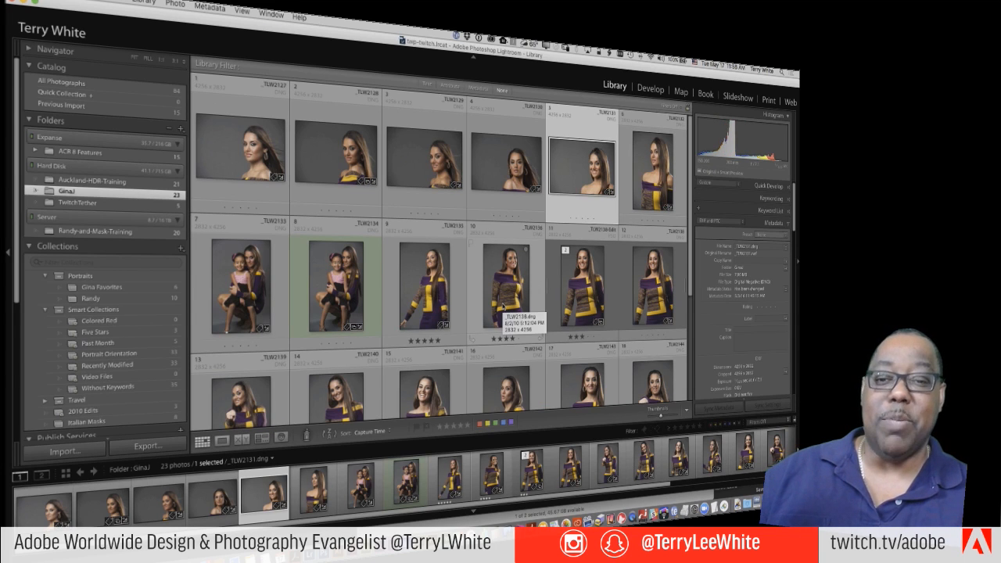
{"action": "left_click", "coordinate": [434, 293]}
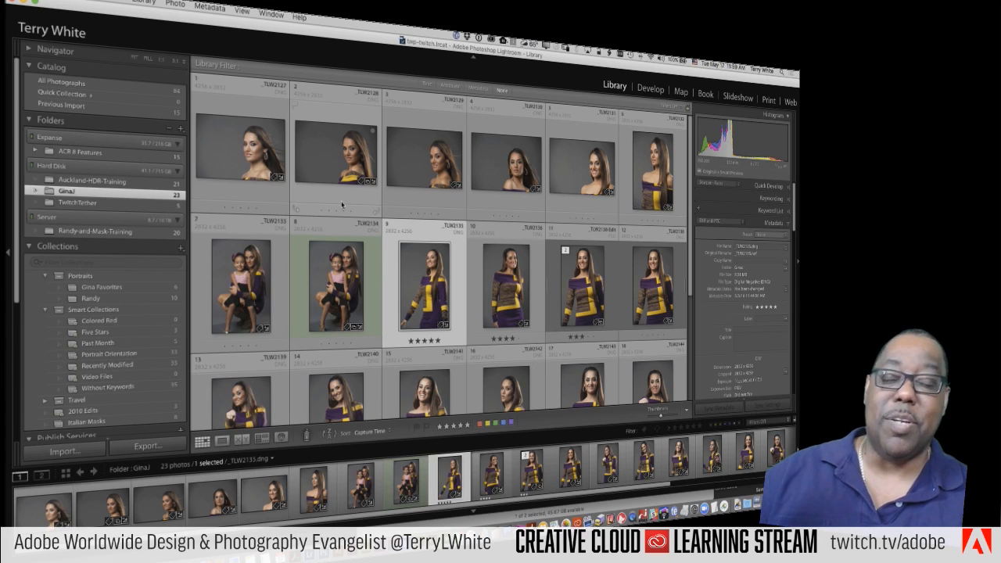
{"action": "left_click", "coordinate": [180, 4]}
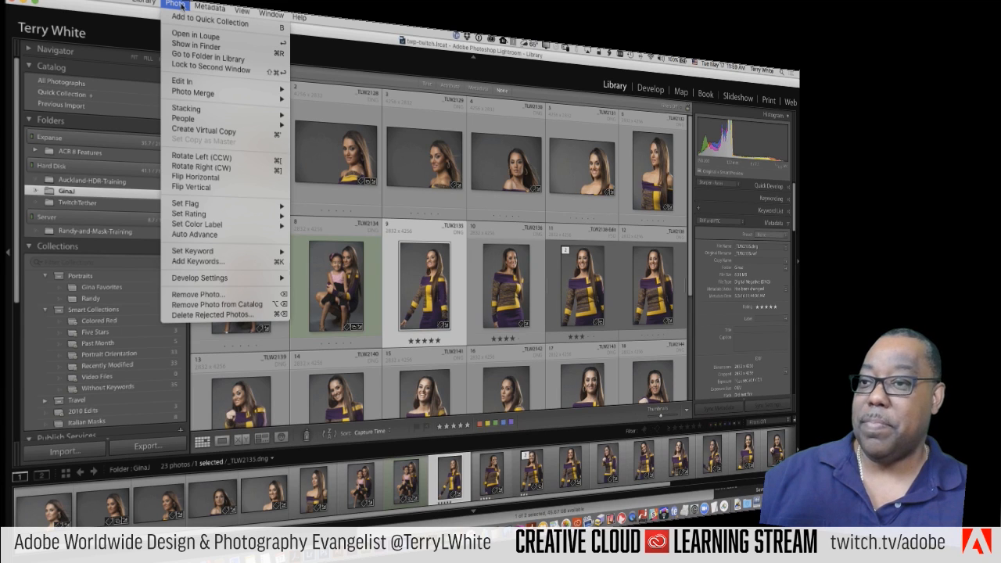
{"action": "mouse_move", "coordinate": [210, 9]}
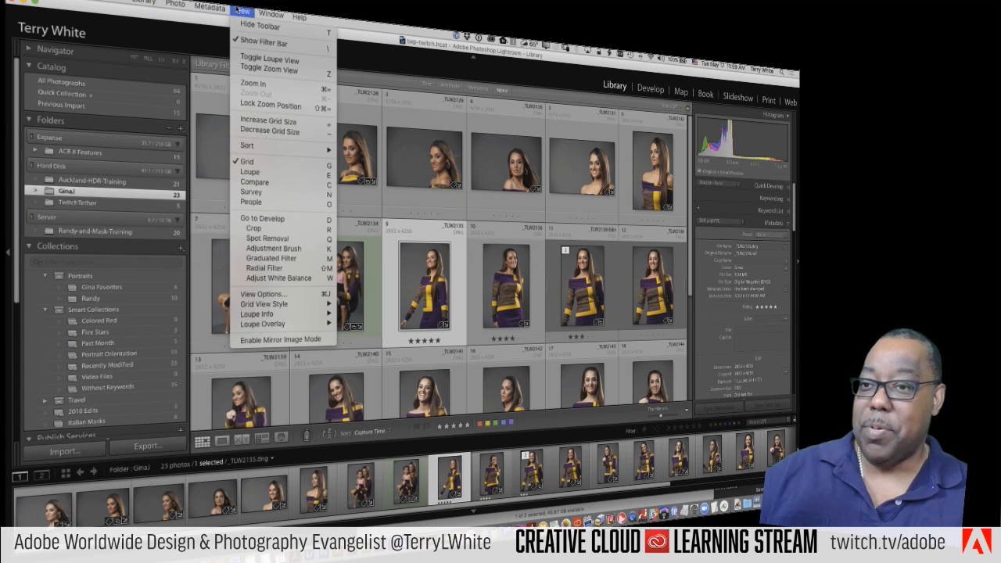
{"action": "mouse_move", "coordinate": [147, 2]}
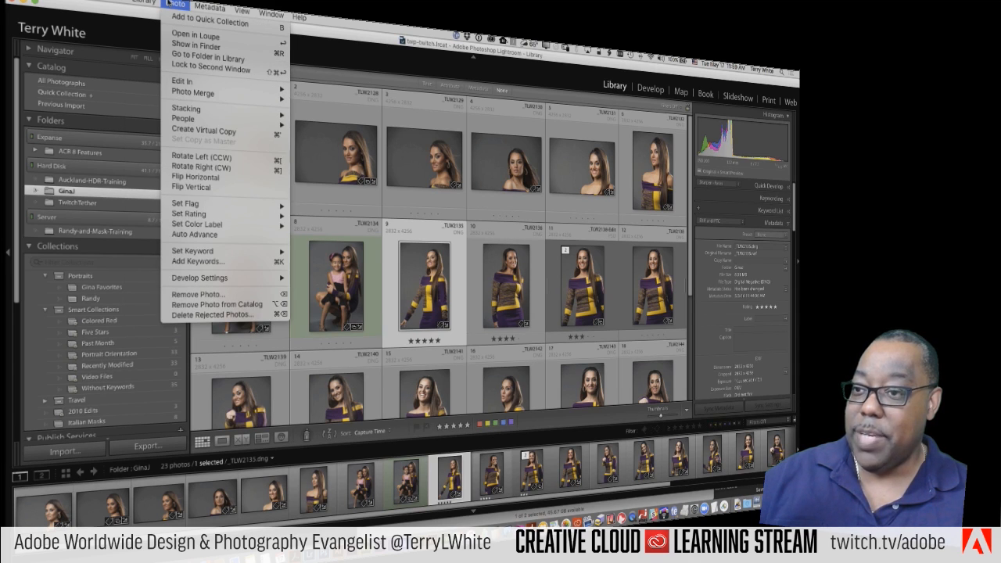
{"action": "left_click", "coordinate": [208, 130]}
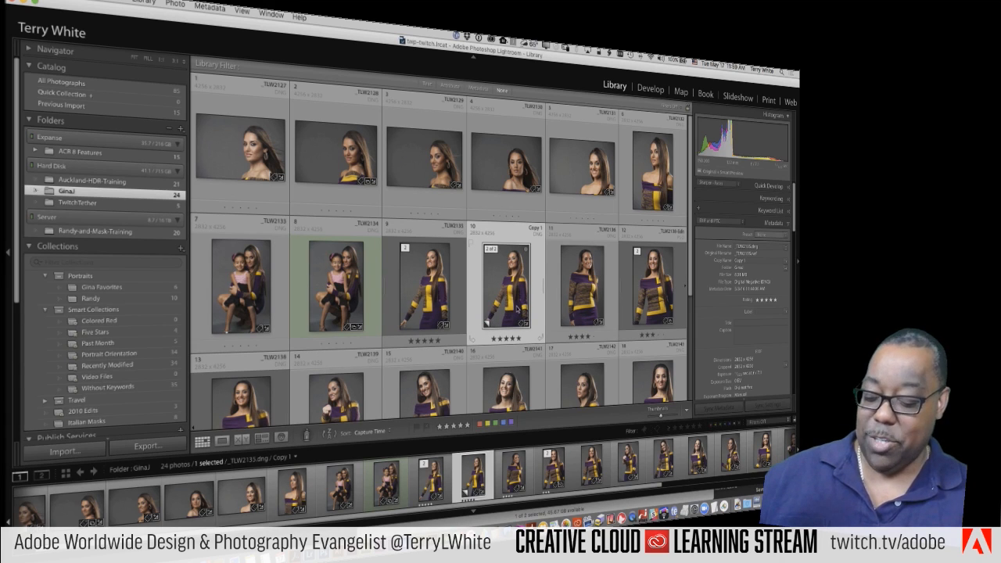
Convert the virtual copy to black and white in Develop and give its shadows a warm brown split tone
{"action": "key", "text": "d"}
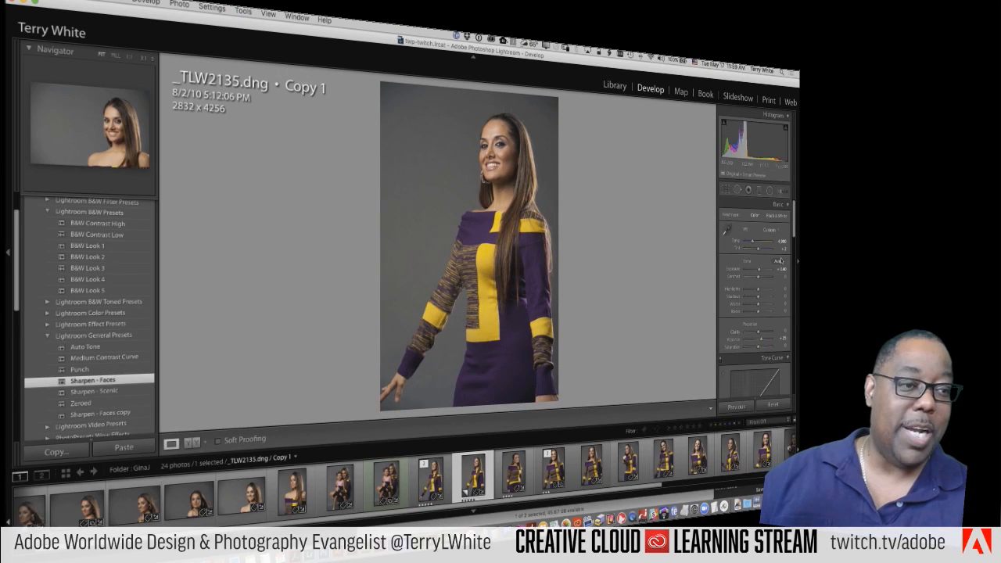
{"action": "scroll", "coordinate": [781, 271], "scroll_direction": "down", "scroll_amount": 10}
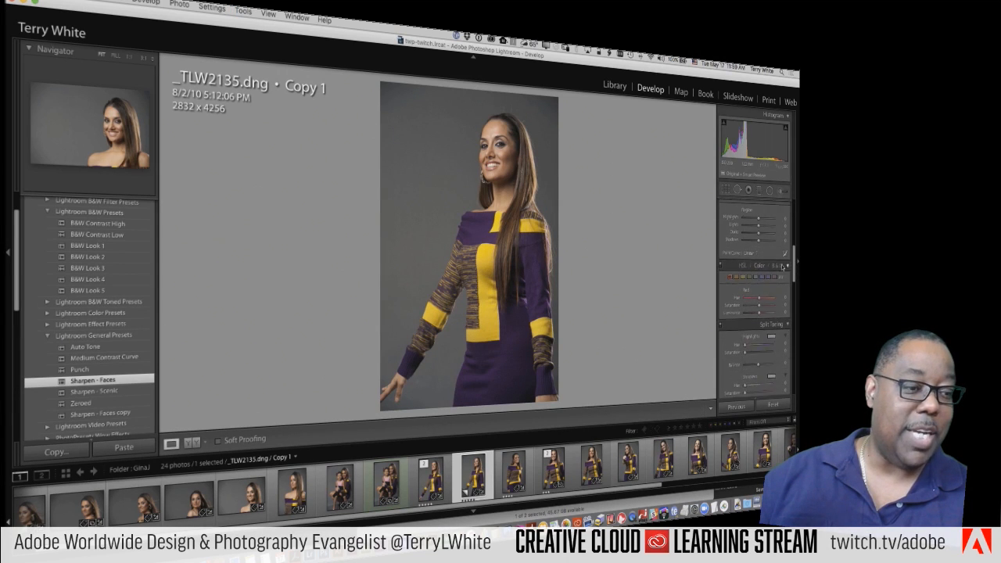
{"action": "left_click", "coordinate": [777, 246]}
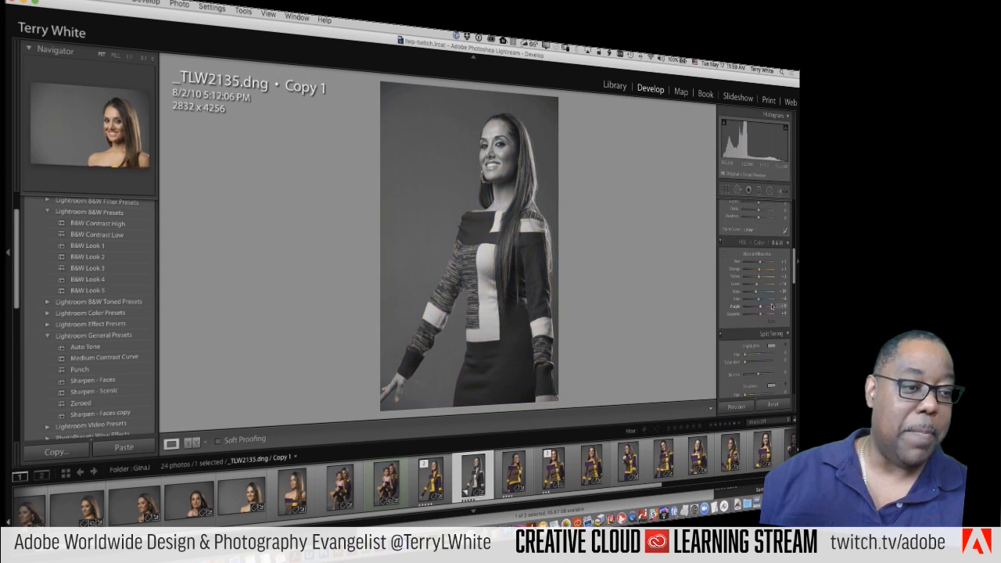
{"action": "scroll", "coordinate": [762, 367], "scroll_direction": "down", "scroll_amount": 2}
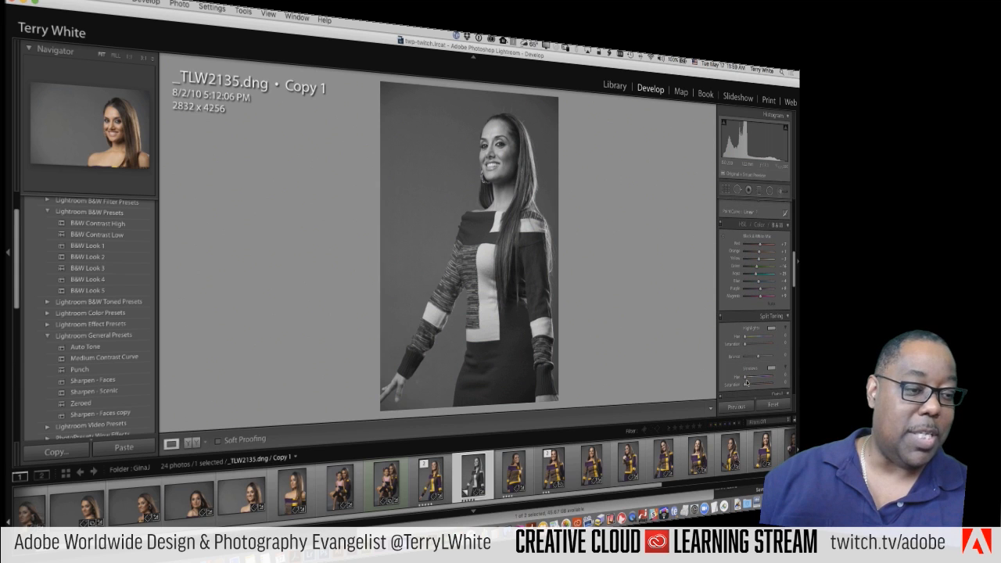
{"action": "left_click_drag", "start_coordinate": [745, 386], "coordinate": [759, 357]}
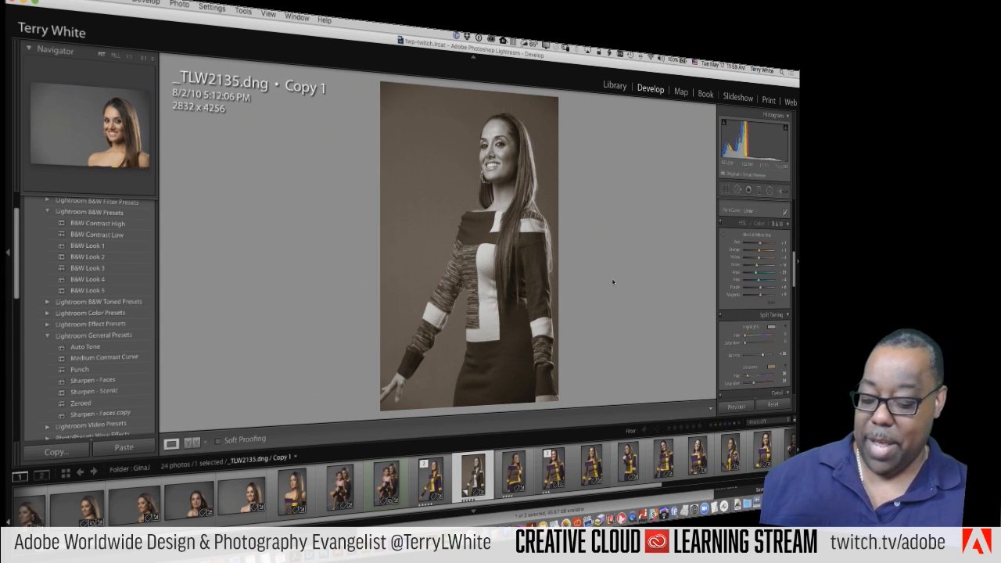
Compare the original _TLW2135.dng with its toned virtual copy full screen, starting from the Library grid
{"action": "key", "text": "g"}
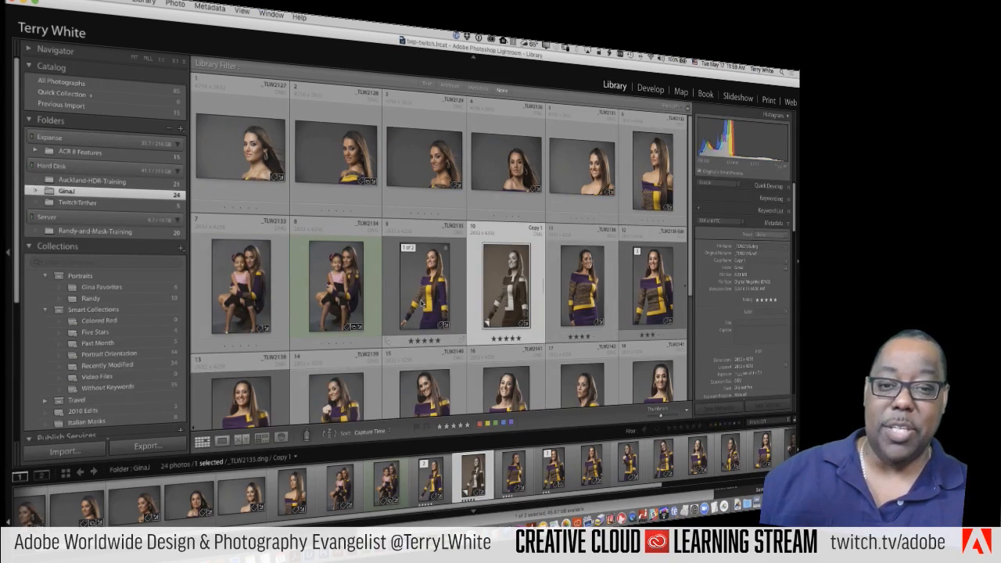
{"action": "left_click", "coordinate": [422, 302]}
{"action": "key", "text": "f"}
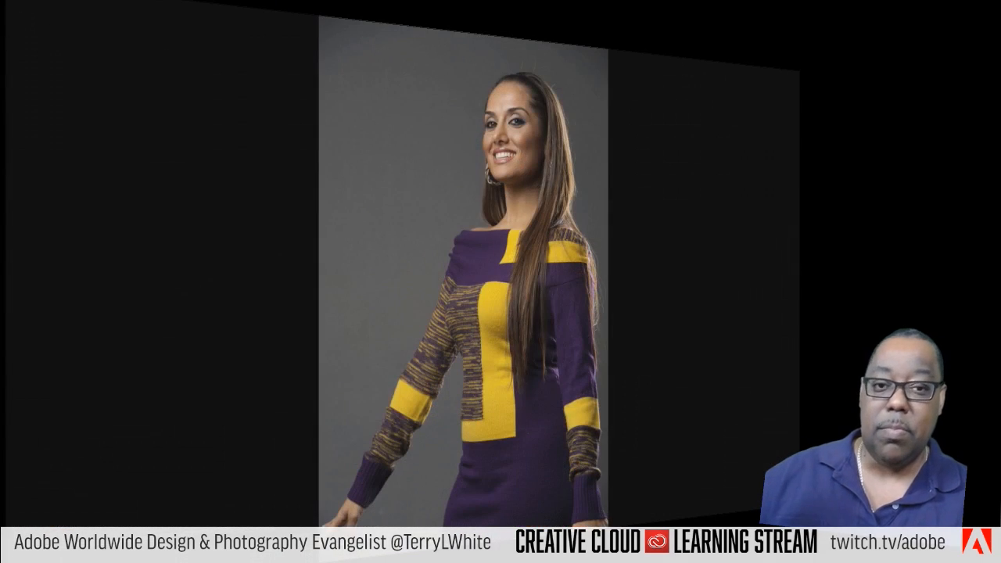
{"action": "key", "text": "Right"}
{"action": "key", "text": "Left"}
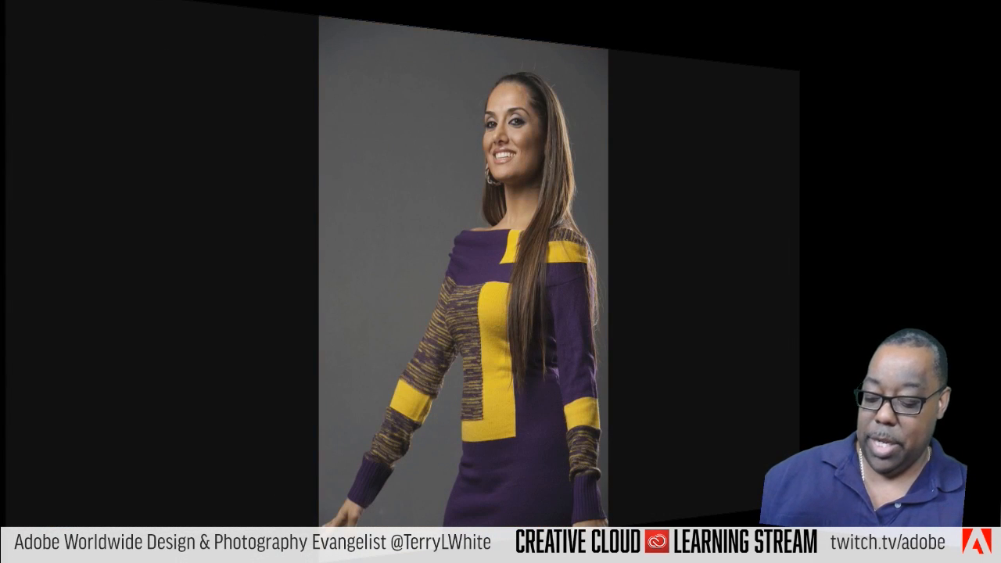
{"action": "key", "text": "f"}
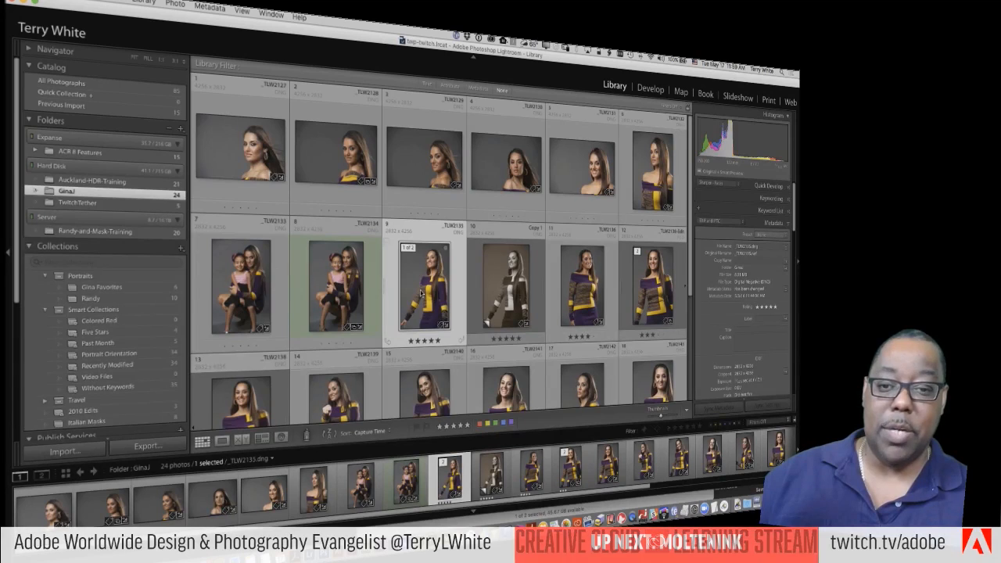
Create a second virtual copy of _TLW2135.dng and convert it to black and white in Develop
{"action": "key", "text": "super+apostrophe"}
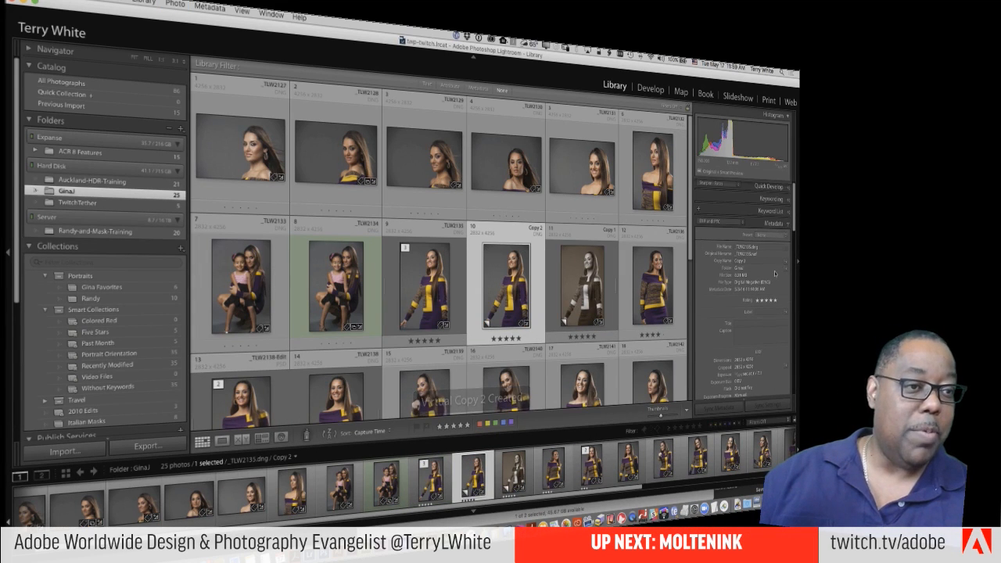
{"action": "key", "text": "e"}
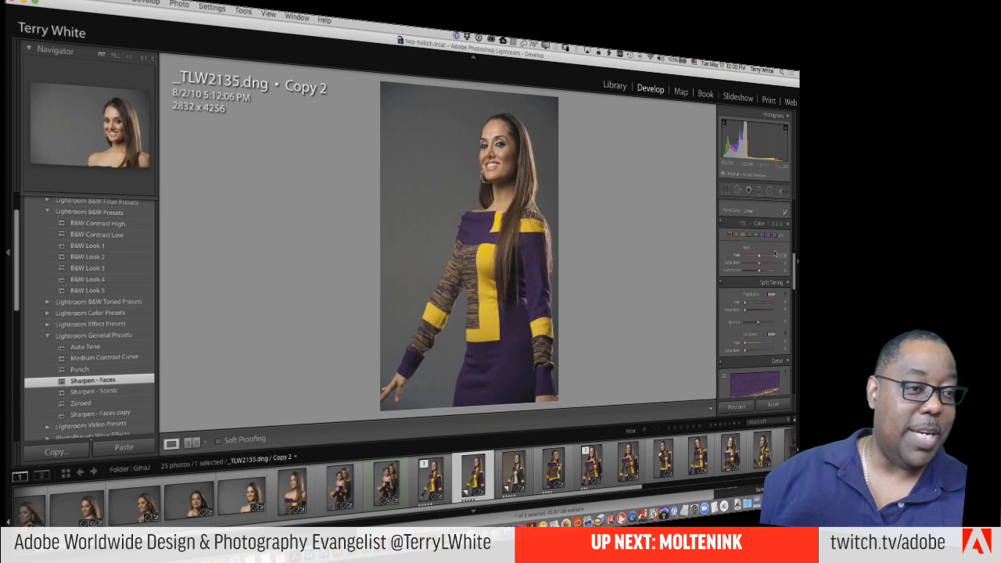
{"action": "left_click", "coordinate": [778, 225]}
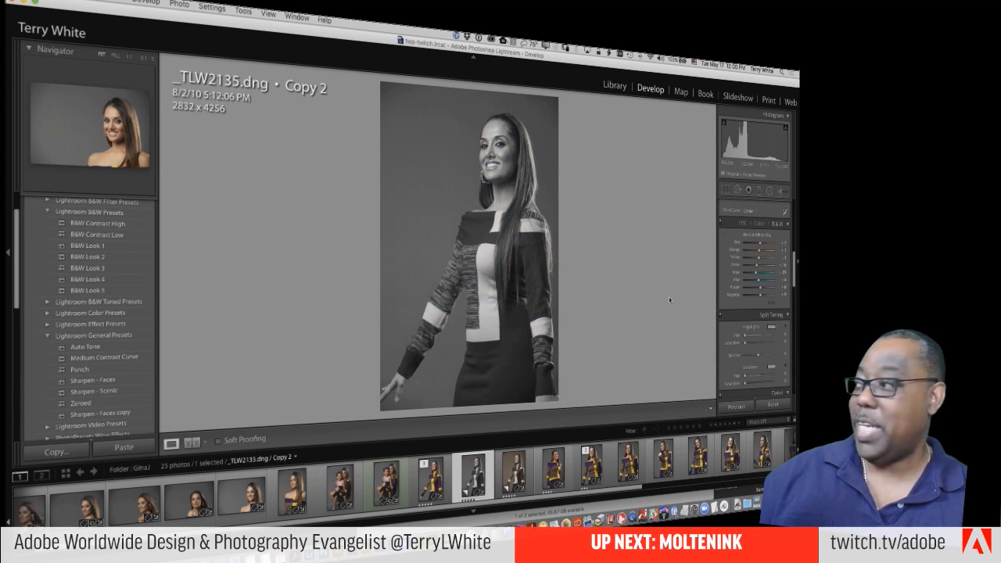